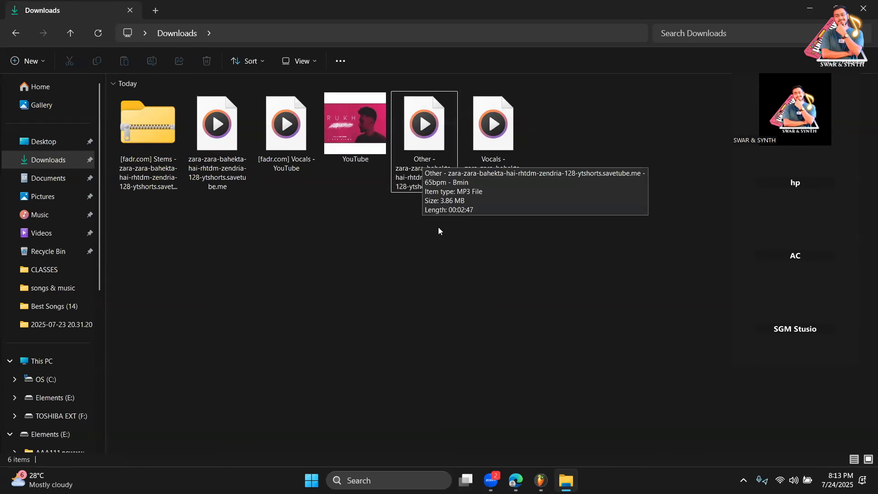
# Step: Play the Vocals MP3 from the Downloads folder and switch to FL Studio
pyautogui.doubleClick(489, 164)
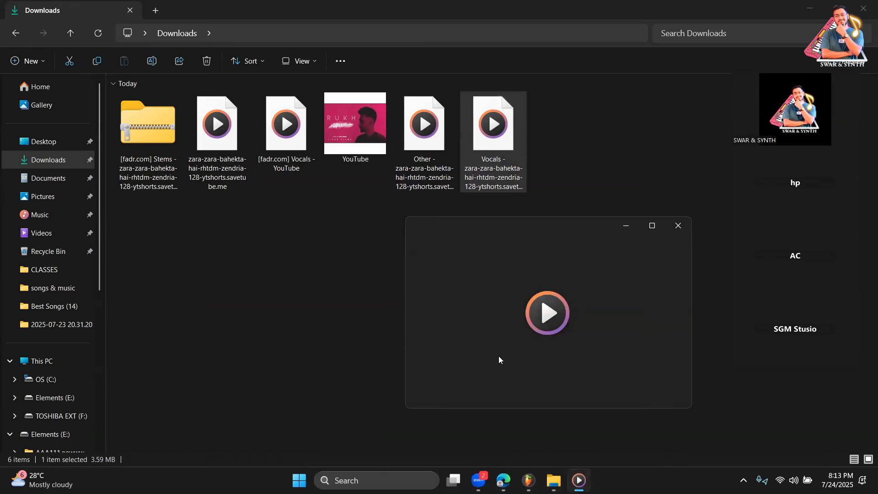
pyautogui.click(526, 474)
pyautogui.click(525, 474)
pyautogui.click(528, 480)
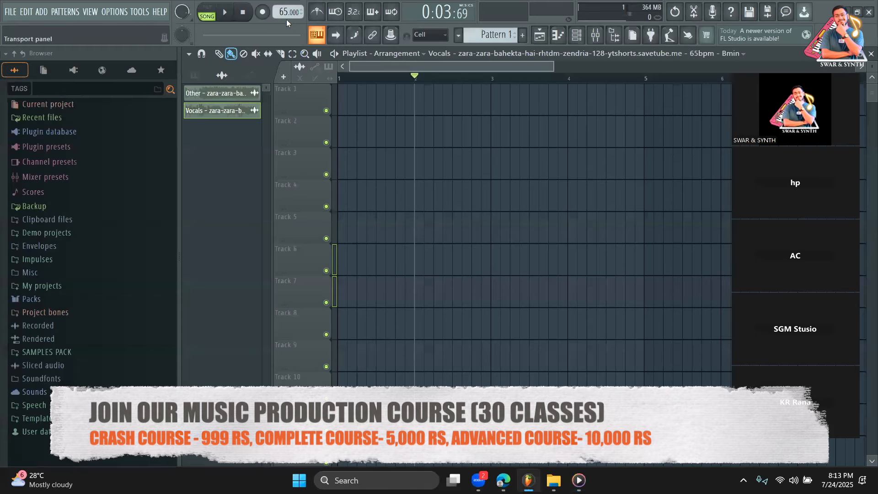
# Step: Tap the tempo along with the playing vocals to set the project to 64 BPM and close the Tempo tapper
pyautogui.rightClick(288, 14)
pyautogui.click(387, 19)
pyautogui.click(417, 172)
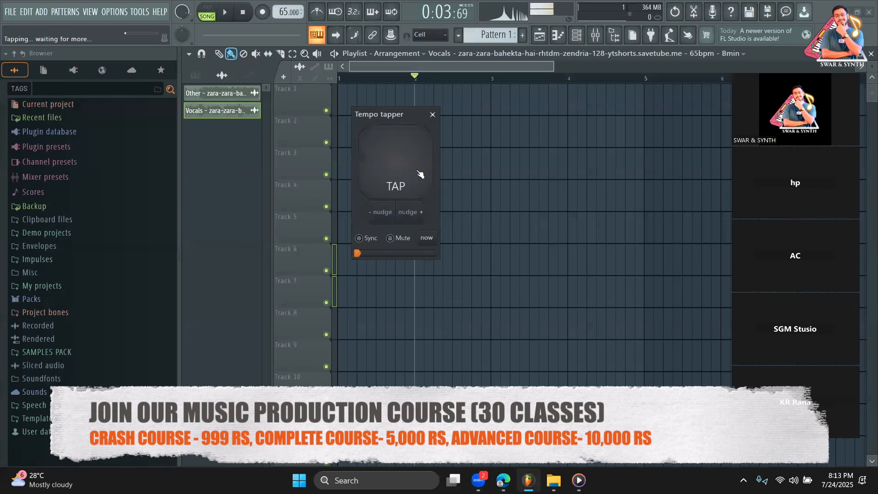
pyautogui.click(420, 174)
pyautogui.click(419, 173)
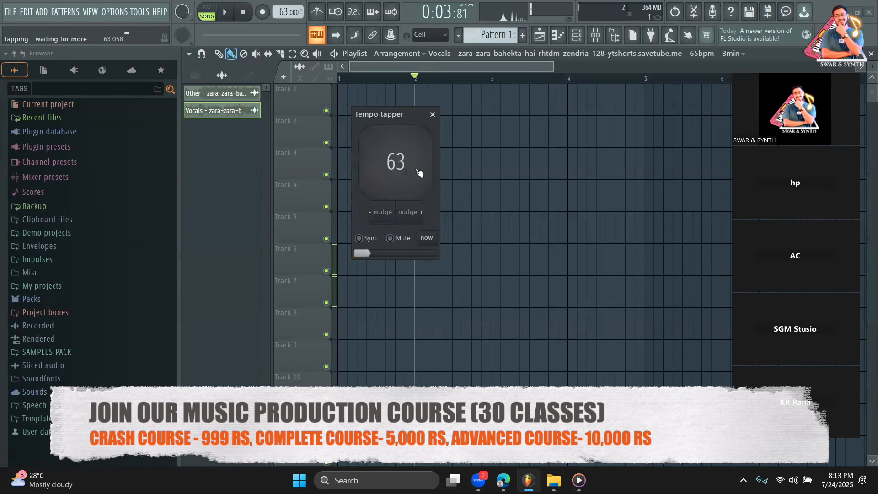
pyautogui.click(419, 172)
pyautogui.click(419, 173)
pyautogui.click(419, 172)
pyautogui.click(419, 173)
pyautogui.click(419, 173)
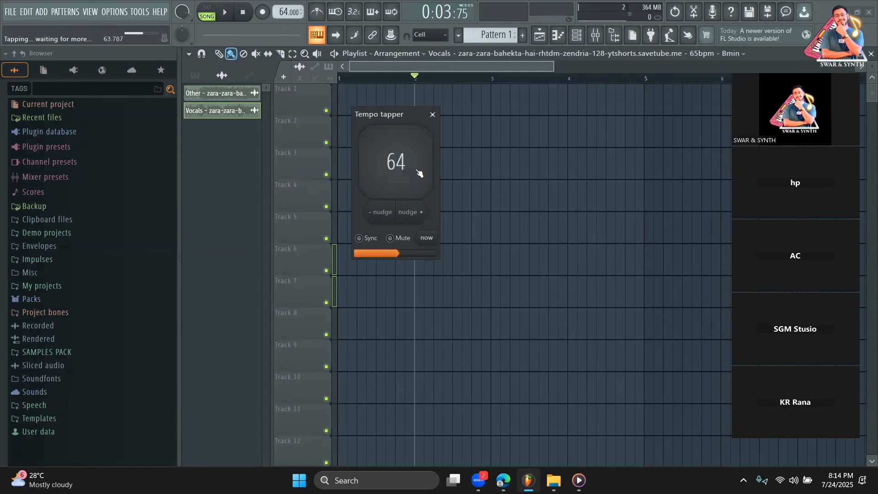
pyautogui.click(419, 173)
pyautogui.click(420, 173)
pyautogui.click(420, 173)
pyautogui.click(432, 114)
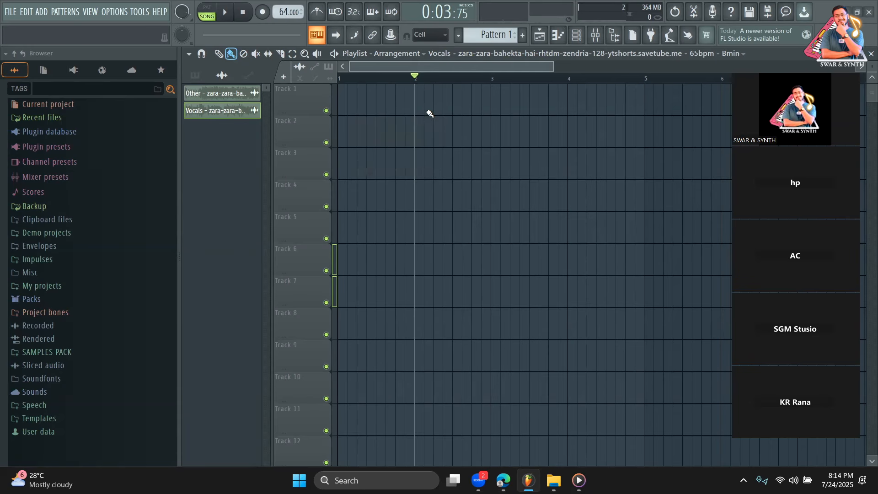
# Step: Run the metronome against the playing vocals and close Media Player
pyautogui.press('space')
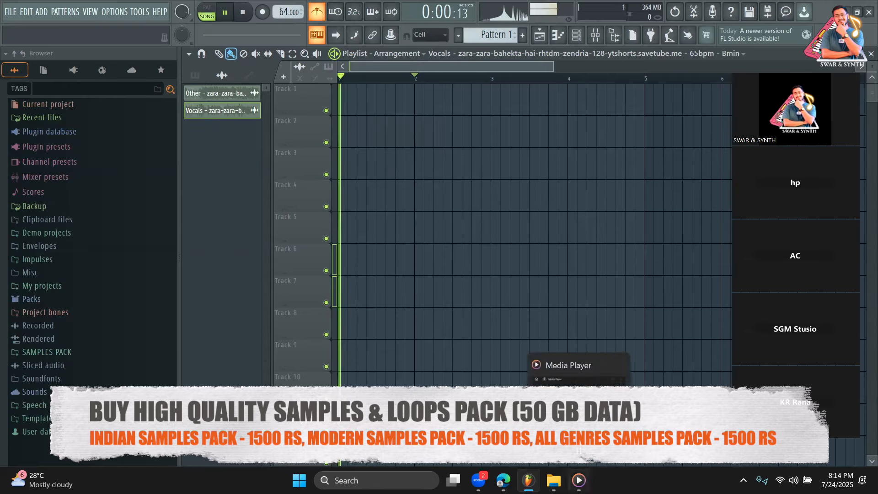
pyautogui.click(578, 480)
pyautogui.click(678, 229)
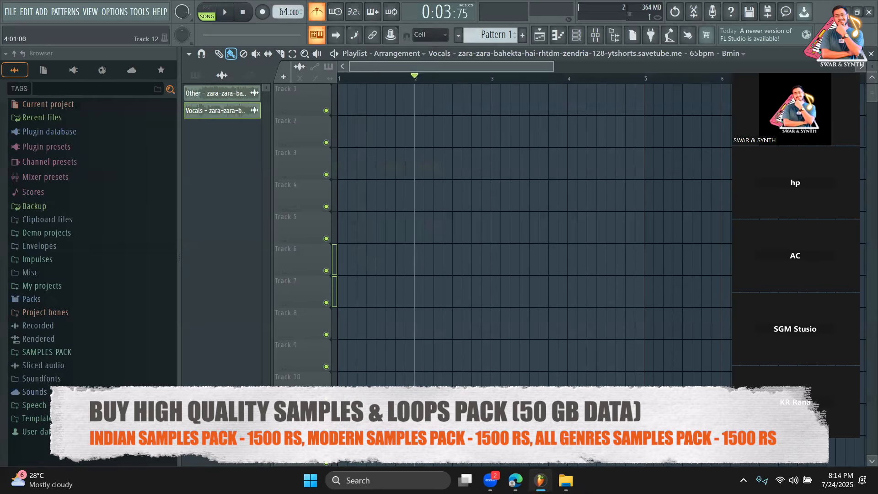
# Step: Place the Vocals audio clip on Track 1 of the playlist
pyautogui.click(566, 480)
pyautogui.moveTo(528, 256); pyautogui.dragTo(432, 197)
pyautogui.moveTo(401, 64); pyautogui.dragTo(419, 64)
pyautogui.moveTo(442, 182); pyautogui.dragTo(466, 90)
# Step: Nudge the Vocals clip slightly earlier on Track 1 and play it against the metronome to check its alignment
pyautogui.press('space')
pyautogui.moveTo(419, 67); pyautogui.dragTo(377, 65)
pyautogui.press('space')
pyautogui.press('space')
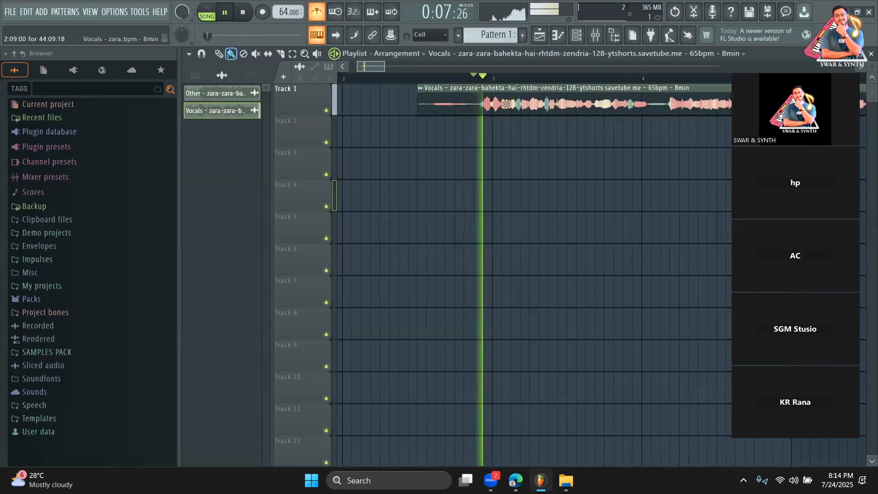
pyautogui.press('space')
pyautogui.moveTo(513, 102); pyautogui.dragTo(505, 104)
pyautogui.press('space')
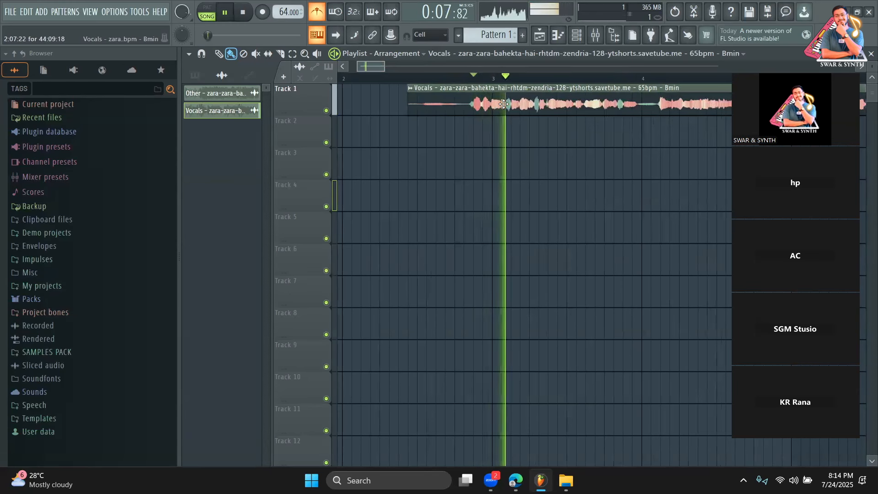
pyautogui.doubleClick(504, 104)
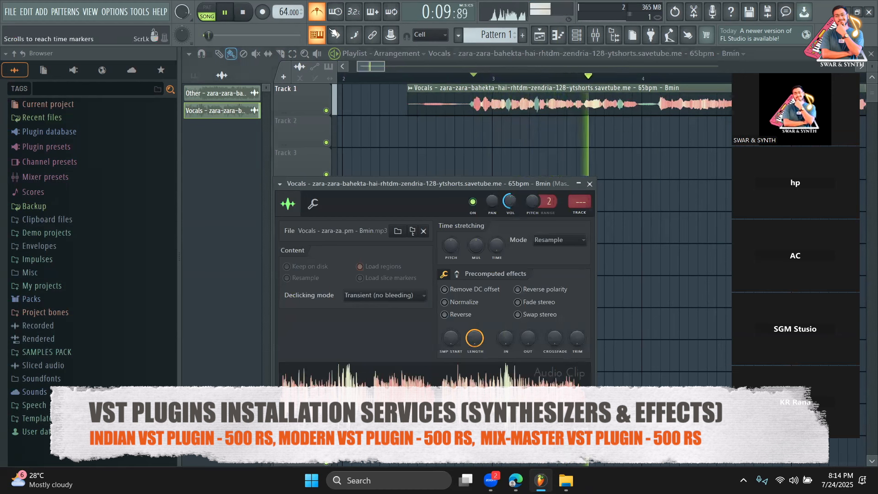
pyautogui.press('Escape')
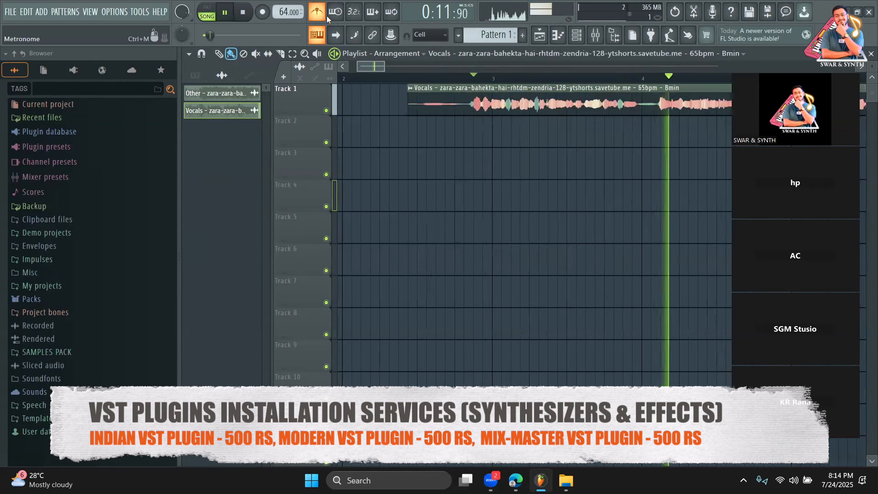
pyautogui.moveTo(384, 67); pyautogui.dragTo(482, 67)
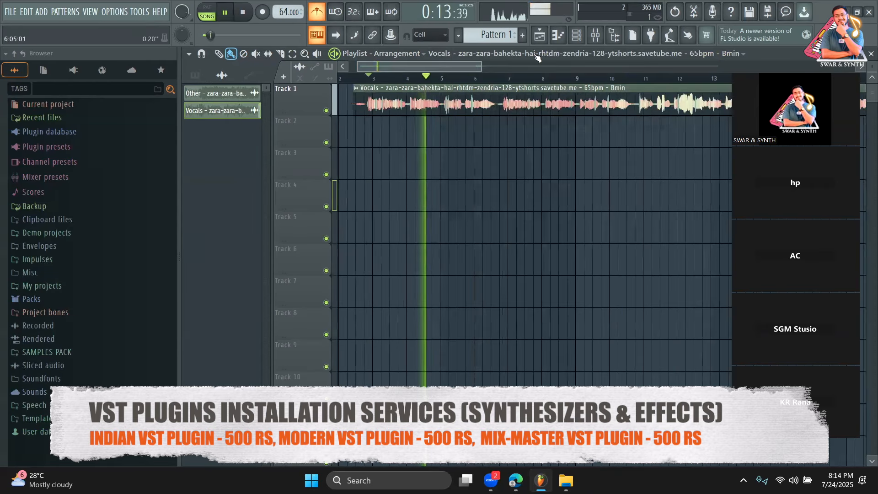
# Step: Program Pattern 1 in the step sequencer with 808 Kick on steps 1, 4 and 7 and 808 Clap on steps 5 and 13
pyautogui.click(587, 38)
pyautogui.press('space')
pyautogui.click(292, 90)
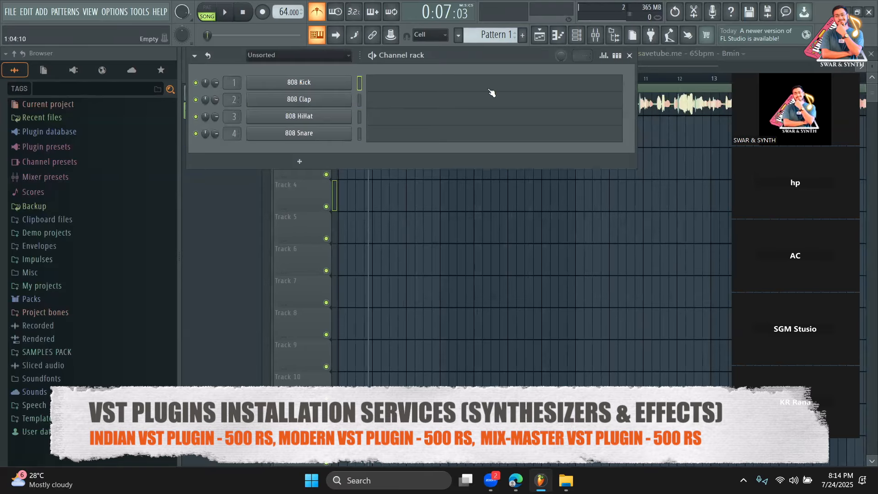
pyautogui.click(617, 55)
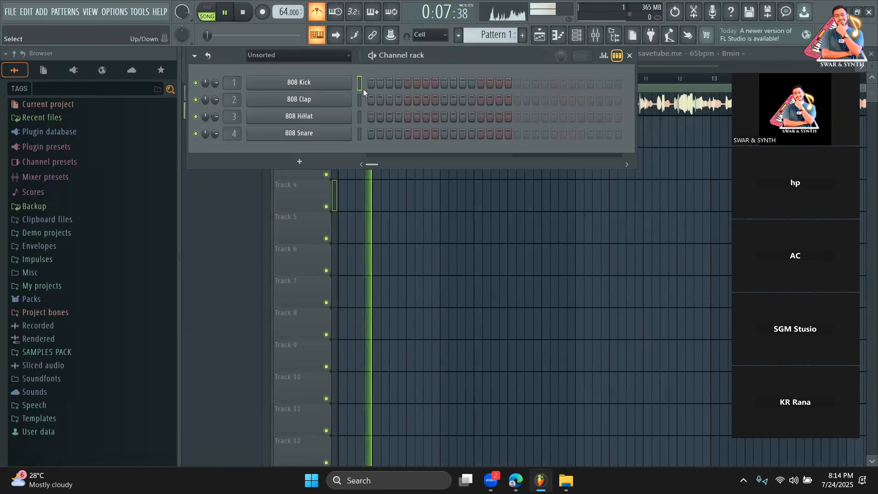
pyautogui.click(371, 83)
pyautogui.click(398, 83)
pyautogui.click(407, 100)
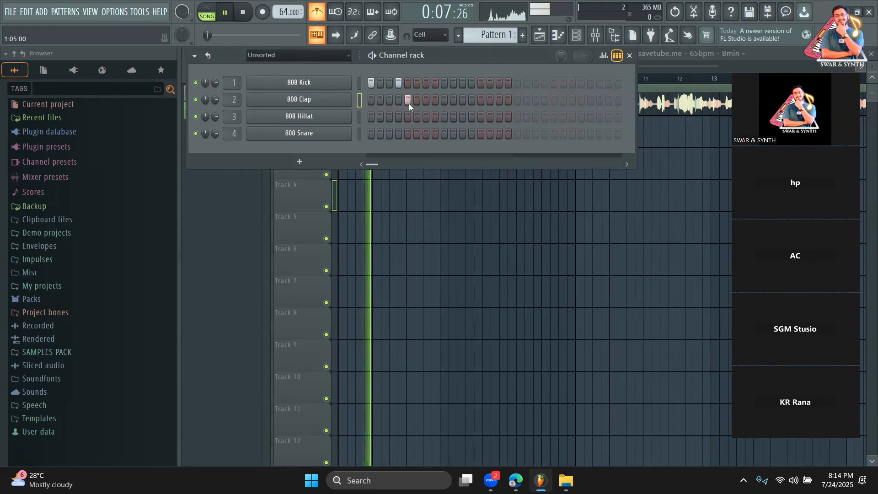
pyautogui.press('space')
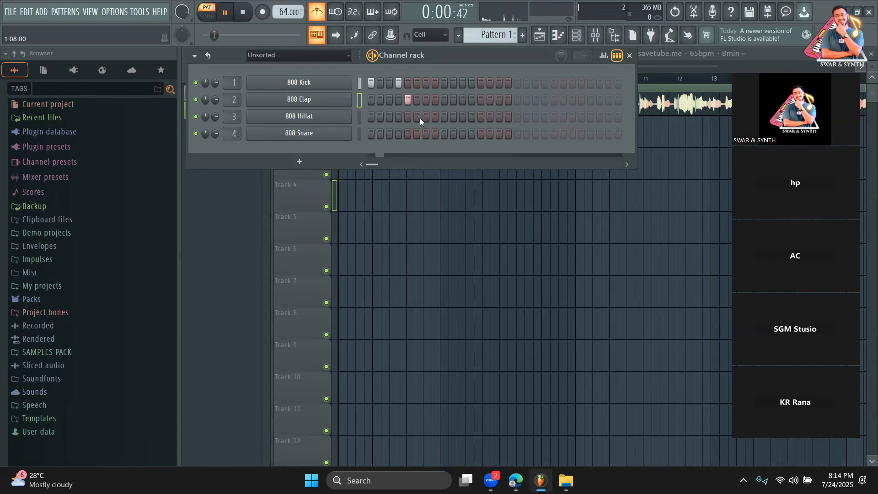
pyautogui.press('space')
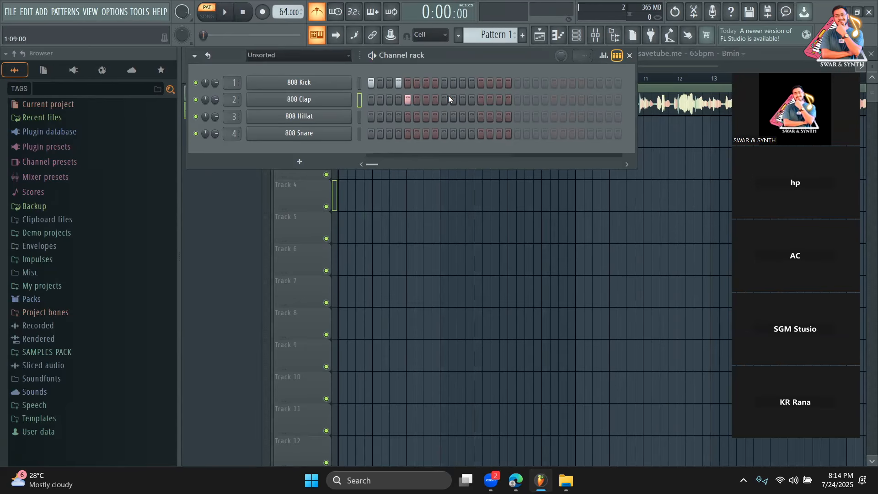
pyautogui.click(427, 84)
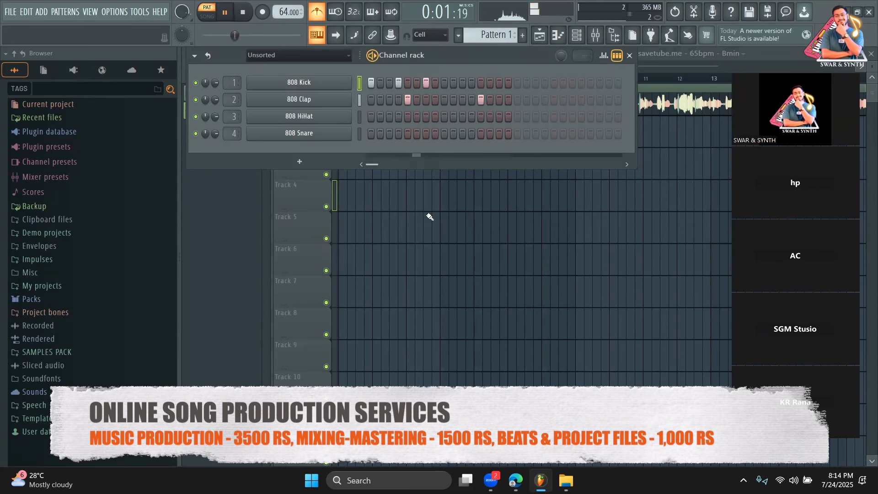
# Step: Switch to song mode and paint Pattern 1 clips on Track 2 from bar 3 through bar 13
pyautogui.click(429, 215)
pyautogui.press('l')
pyautogui.click(473, 37)
pyautogui.click(378, 132)
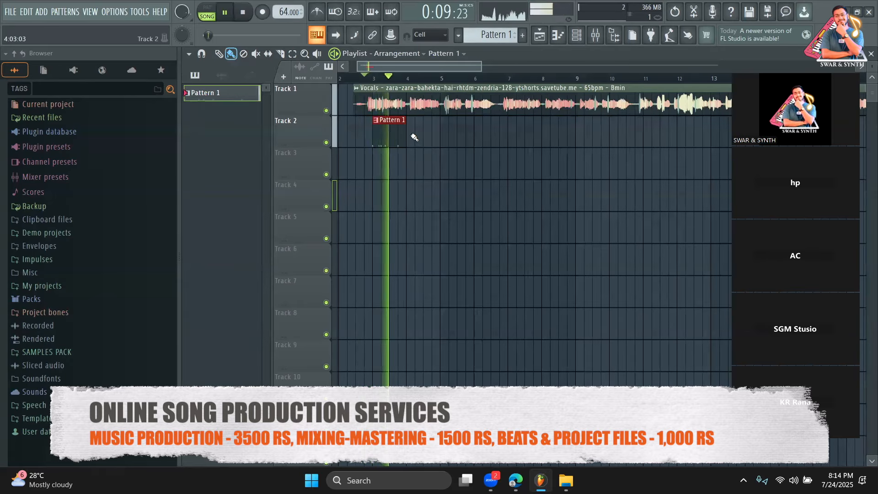
pyautogui.click(427, 133)
pyautogui.click(448, 136)
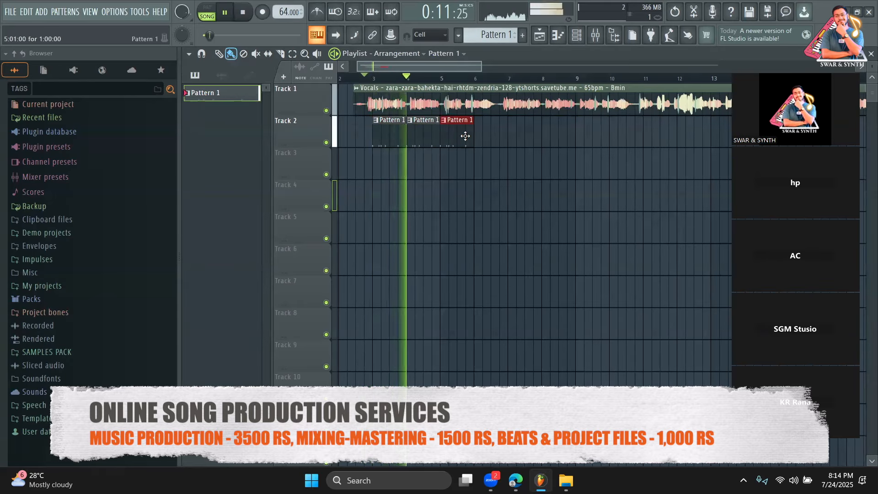
pyautogui.moveTo(487, 132); pyautogui.dragTo(718, 130)
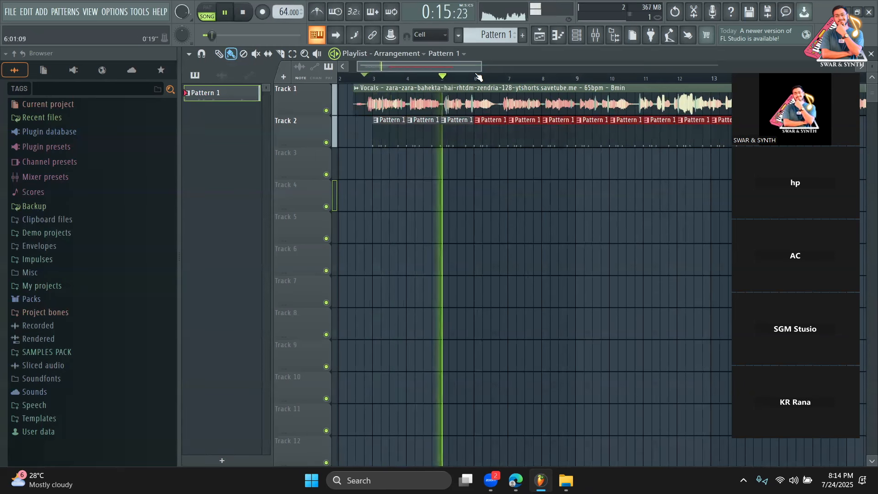
# Step: Duplicate the last-painted Pattern 1 clips to extend the beat on Track 2 past bar 27
pyautogui.moveTo(479, 68)
pyautogui.mouseDown()
pyautogui.moveTo(400, 68)
pyautogui.moveTo(470, 67)
pyautogui.mouseUp()
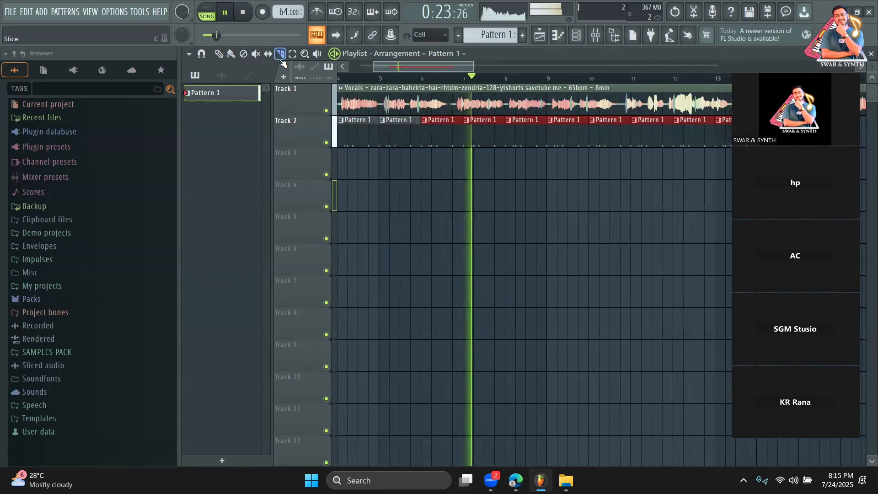
pyautogui.moveTo(444, 68); pyautogui.dragTo(457, 68)
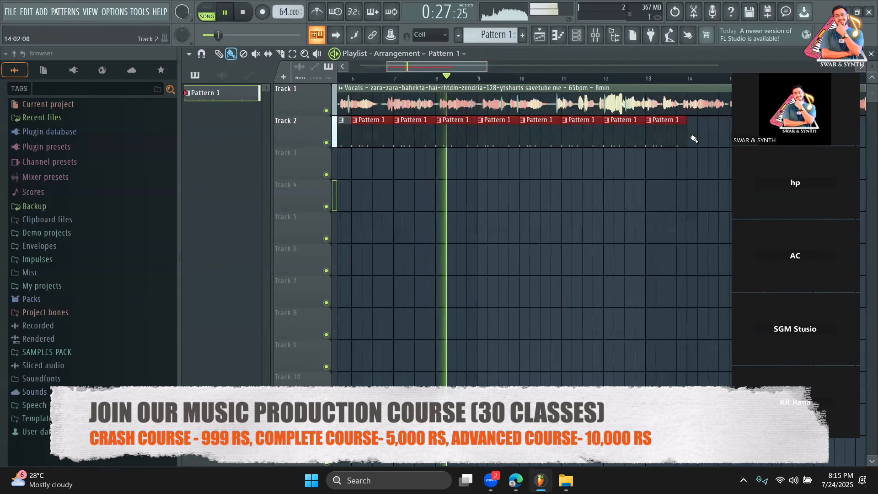
pyautogui.hotkey('ctrl', 'b')
pyautogui.moveTo(448, 66); pyautogui.dragTo(618, 65)
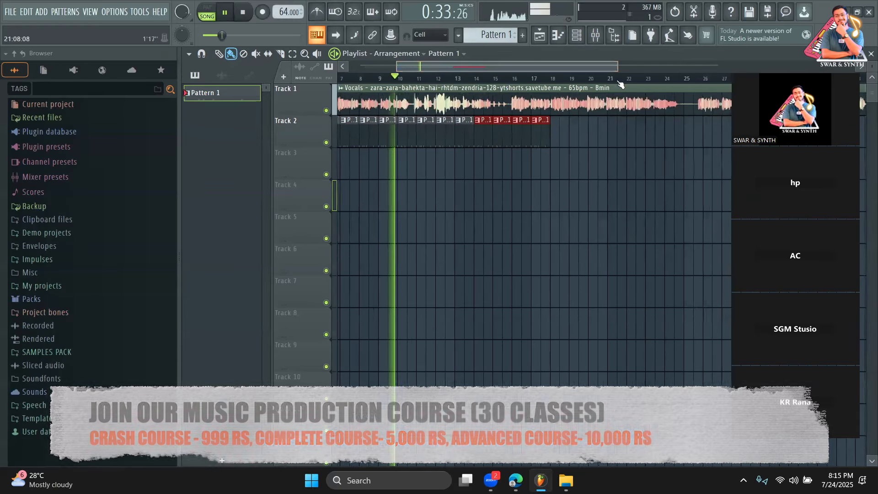
pyautogui.press('space')
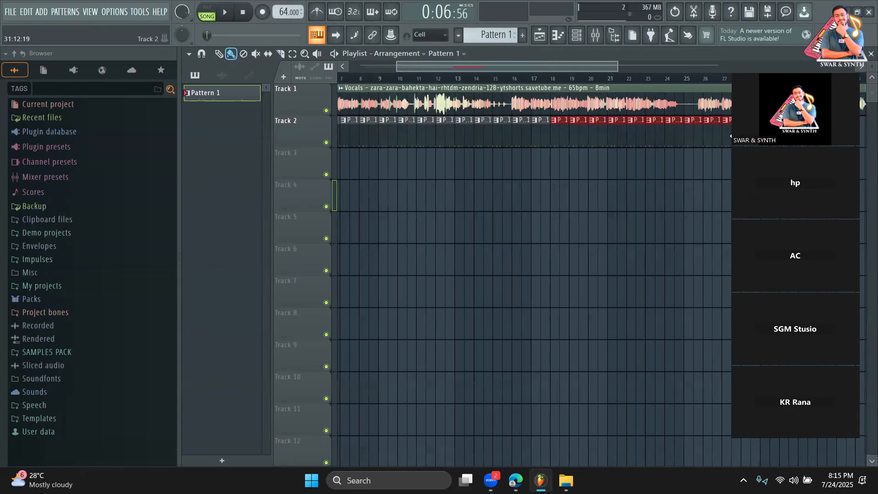
# Step: Play the start of the arrangement to check how the beat fits the vocals
pyautogui.moveTo(500, 65); pyautogui.dragTo(453, 62)
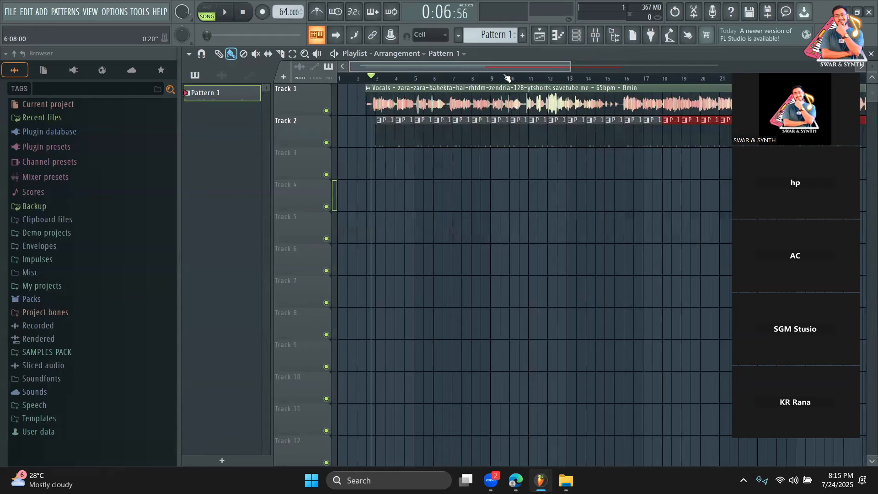
pyautogui.moveTo(550, 66); pyautogui.dragTo(409, 76)
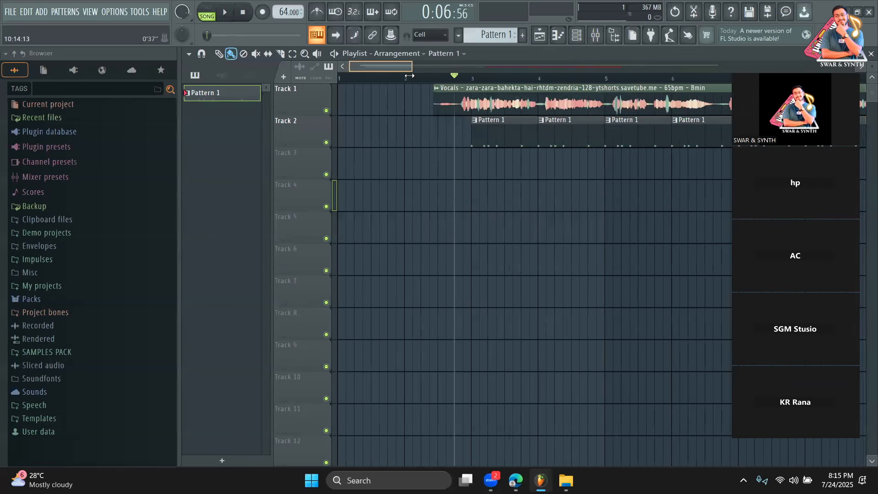
pyautogui.click(280, 54)
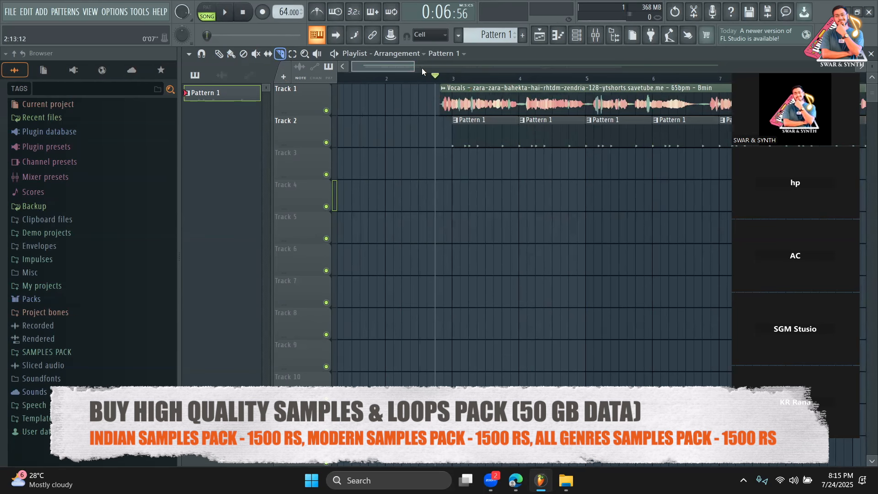
pyautogui.moveTo(421, 67); pyautogui.dragTo(394, 67)
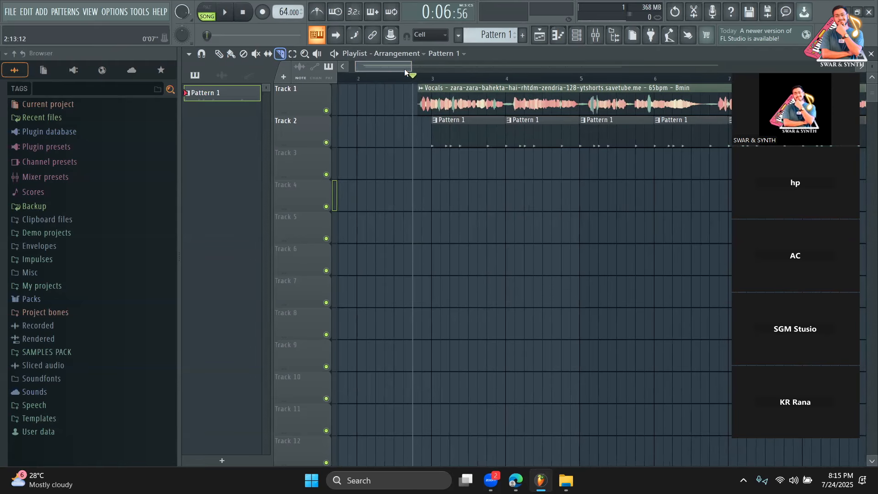
pyautogui.moveTo(410, 67); pyautogui.dragTo(397, 68)
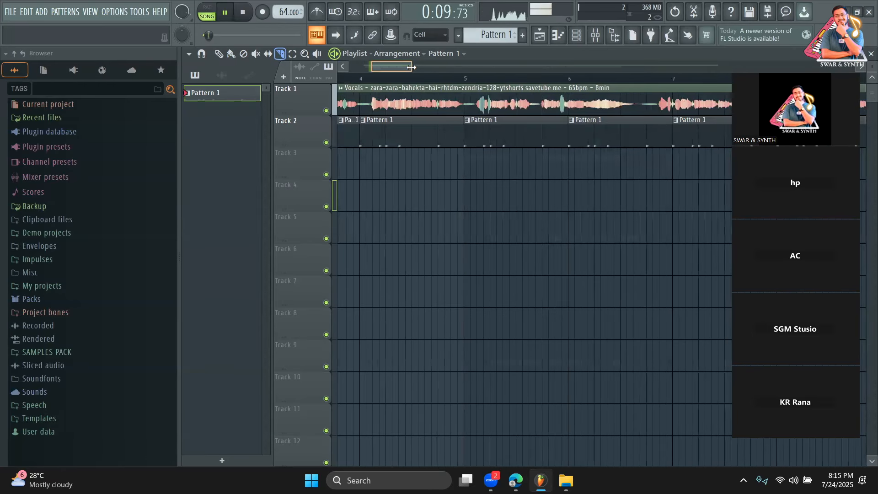
pyautogui.press('space')
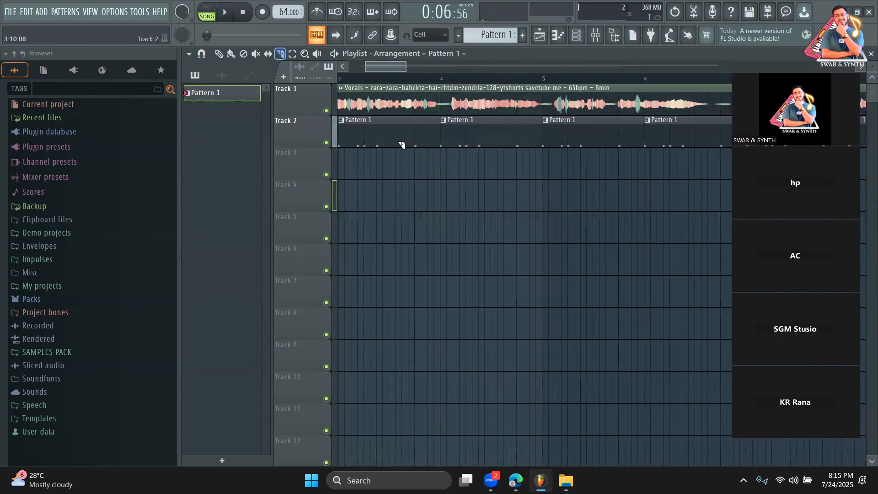
# Step: Add an 808 Kick hit on step 11 of Pattern 1 and return to the playlist
pyautogui.press('F7')
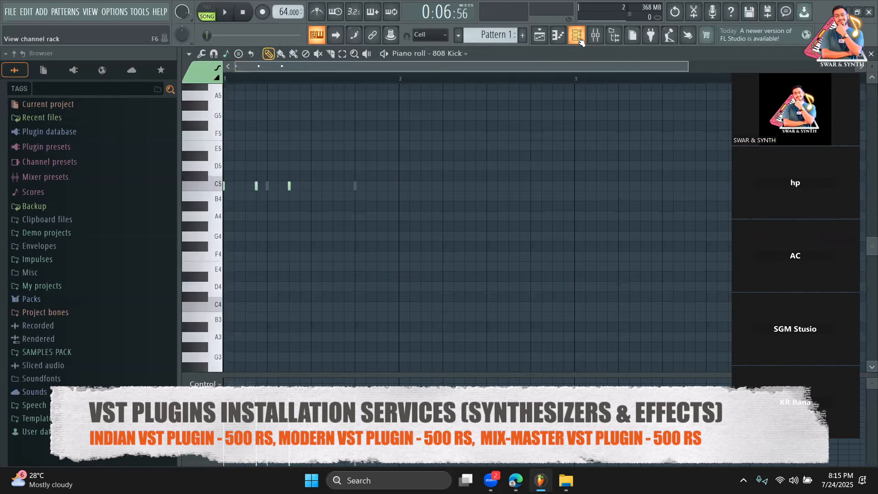
pyautogui.click(578, 38)
pyautogui.press('space')
pyautogui.click(461, 83)
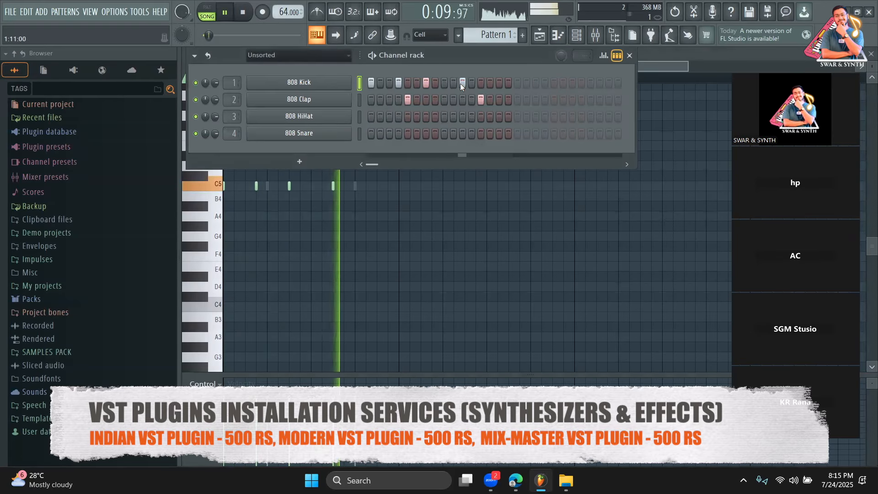
pyautogui.click(540, 37)
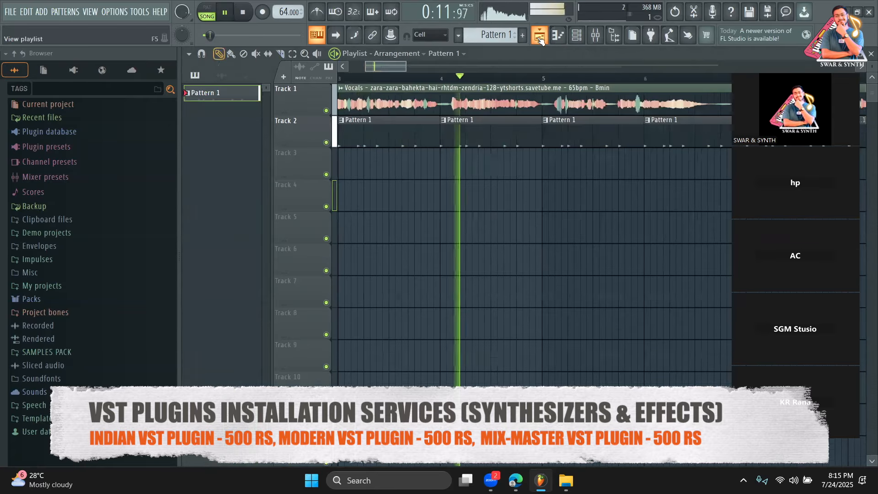
# Step: Slice the vocals clip on Track 1 late in bar 5 and again late in bar 6 to isolate one phrase
pyautogui.moveTo(404, 67)
pyautogui.mouseDown()
pyautogui.moveTo(382, 66)
pyautogui.moveTo(399, 65)
pyautogui.mouseUp()
pyautogui.click(289, 57)
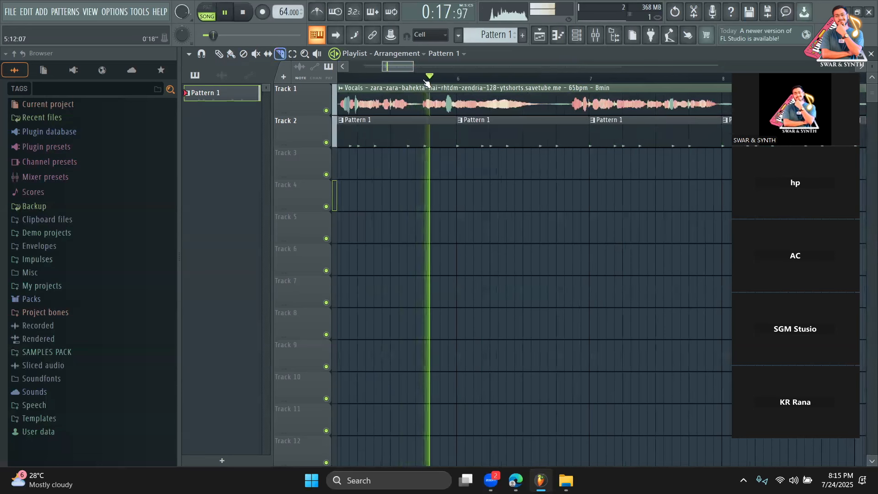
pyautogui.press('space')
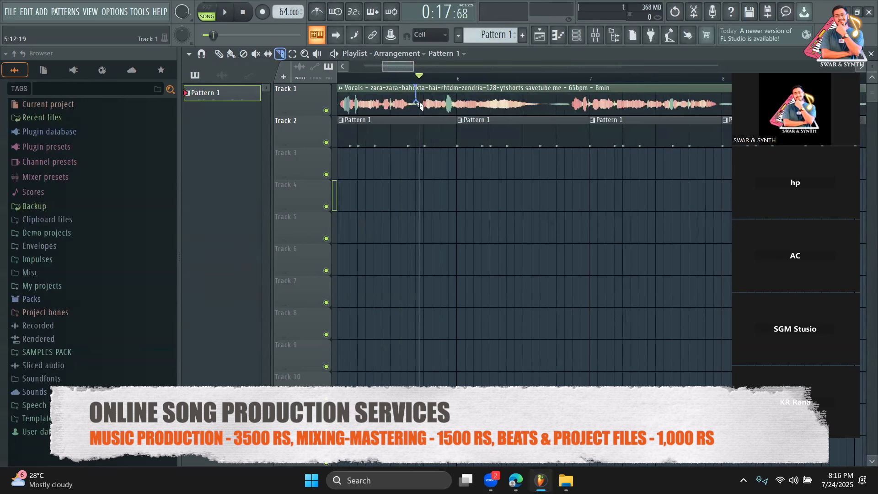
pyautogui.click(550, 106)
pyautogui.press('space')
pyautogui.click(218, 53)
pyautogui.press('space')
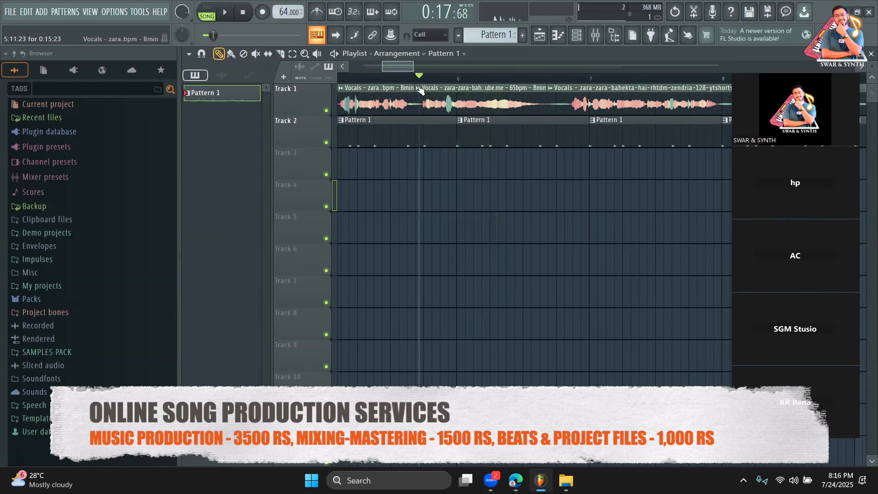
pyautogui.rightClick(425, 93)
pyautogui.hotkey('ctrl', 'z')
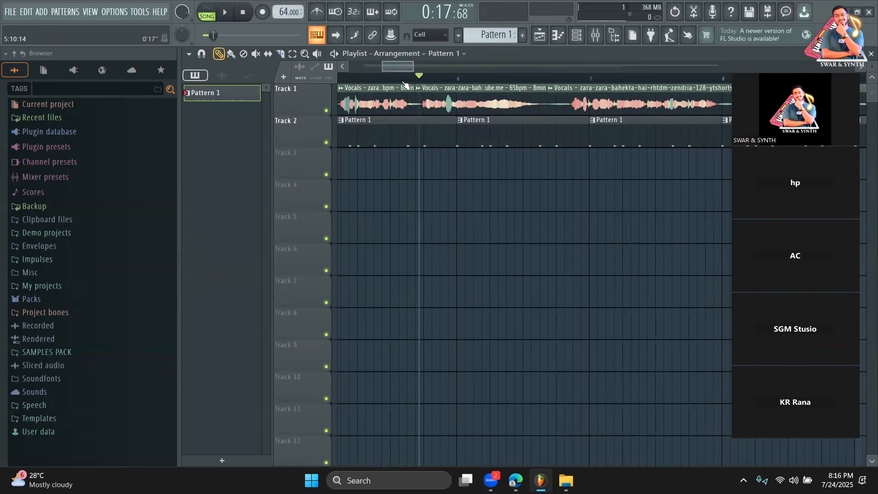
pyautogui.rightClick(421, 88)
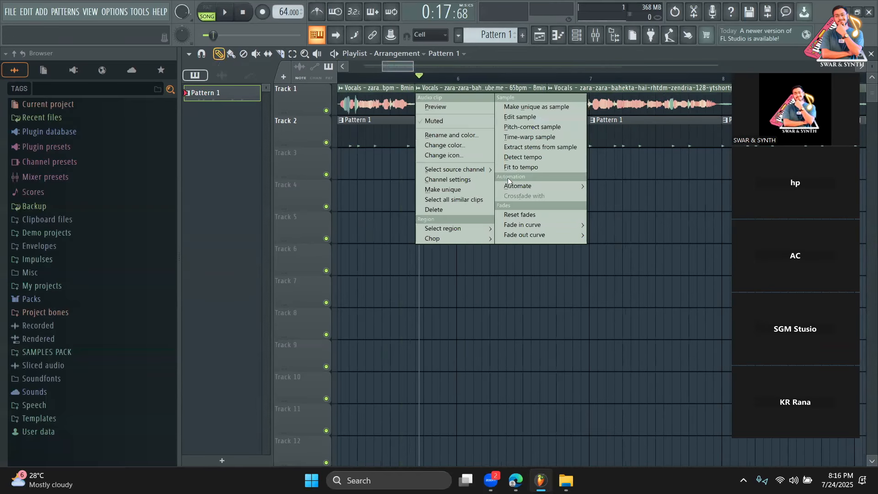
pyautogui.click(533, 168)
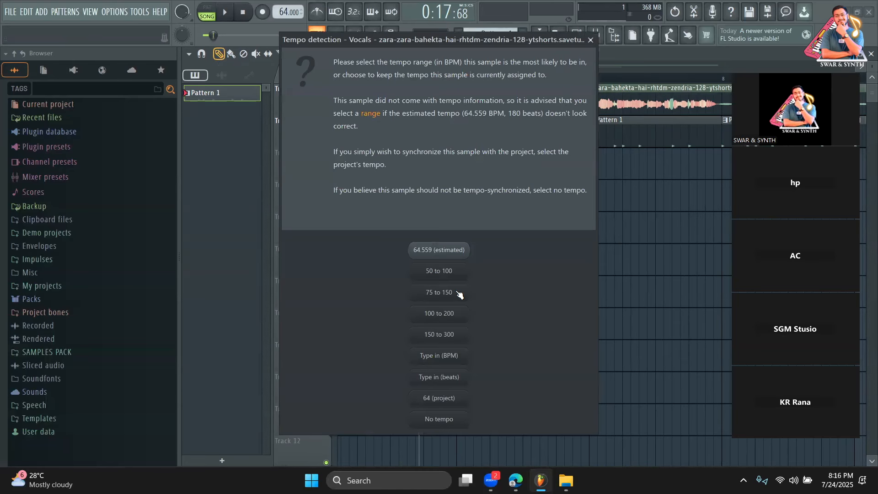
pyautogui.click(590, 40)
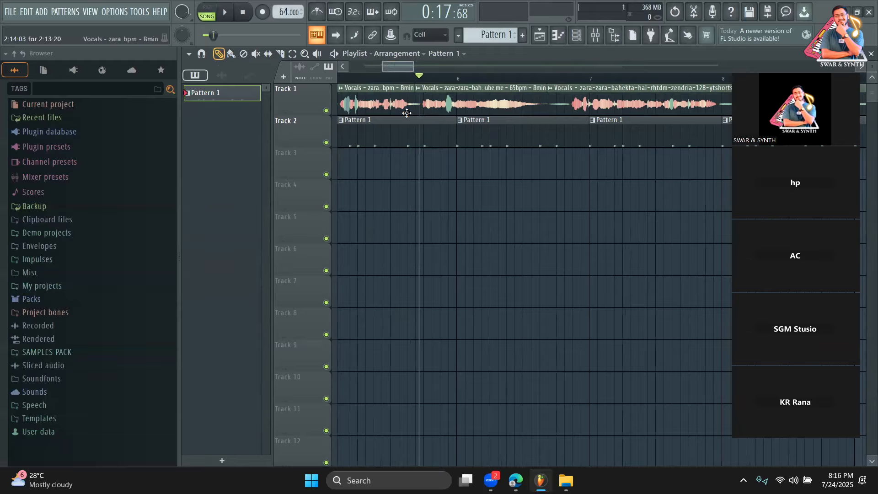
# Step: Make the isolated phrase across bars 5 and 6 a unique audio clip and time-stretch its end slightly shorter
pyautogui.rightClick(423, 88)
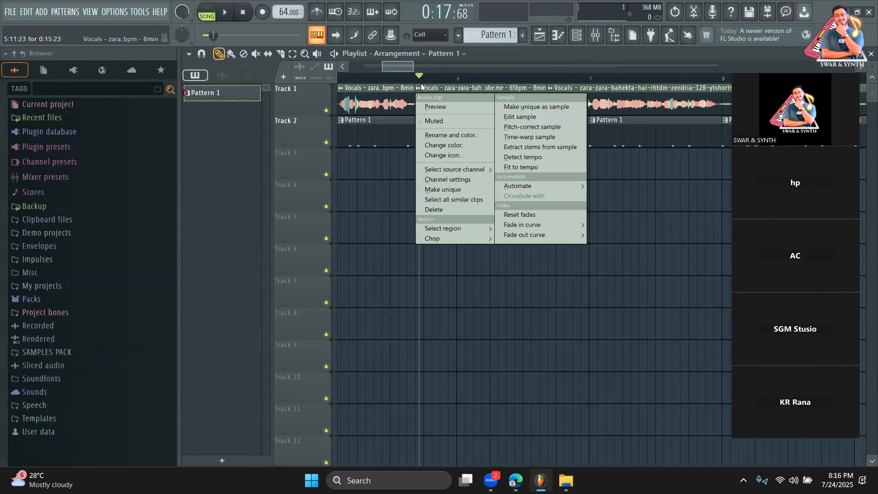
pyautogui.click(513, 167)
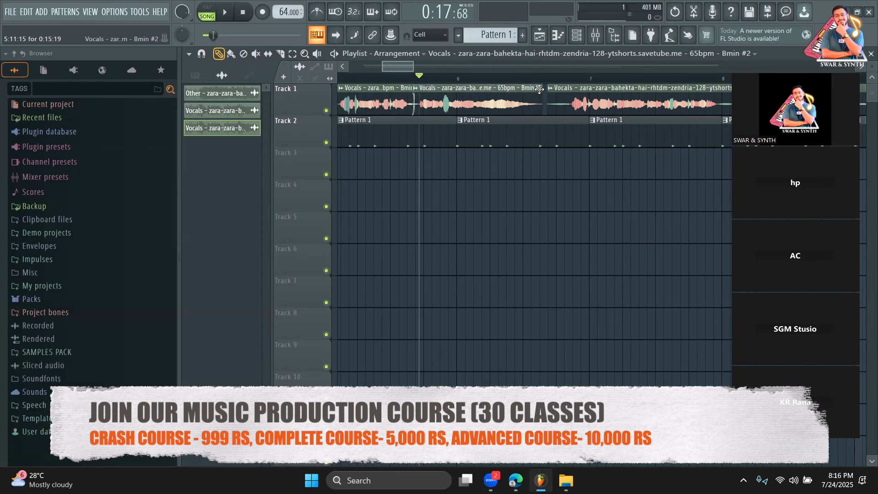
pyautogui.moveTo(542, 88); pyautogui.dragTo(533, 88)
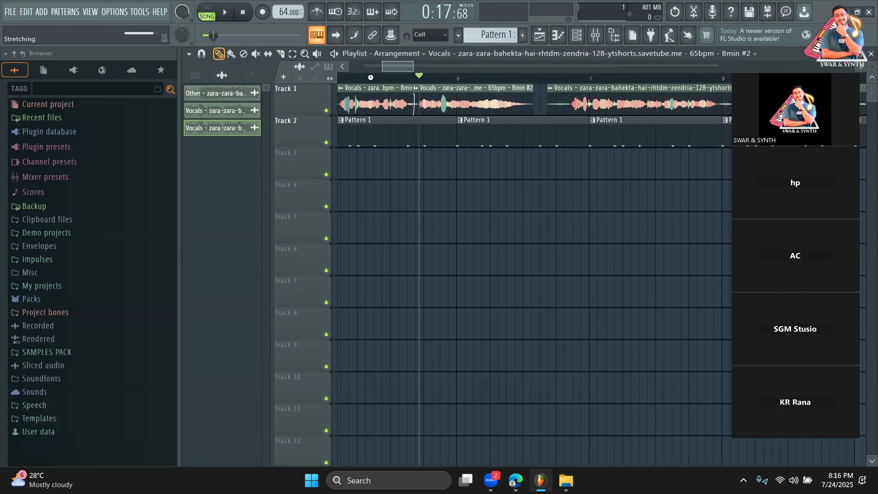
# Step: Nudge the stretched vocal phrase slightly later and play from bar 5 to check its timing against the beat
pyautogui.press('space')
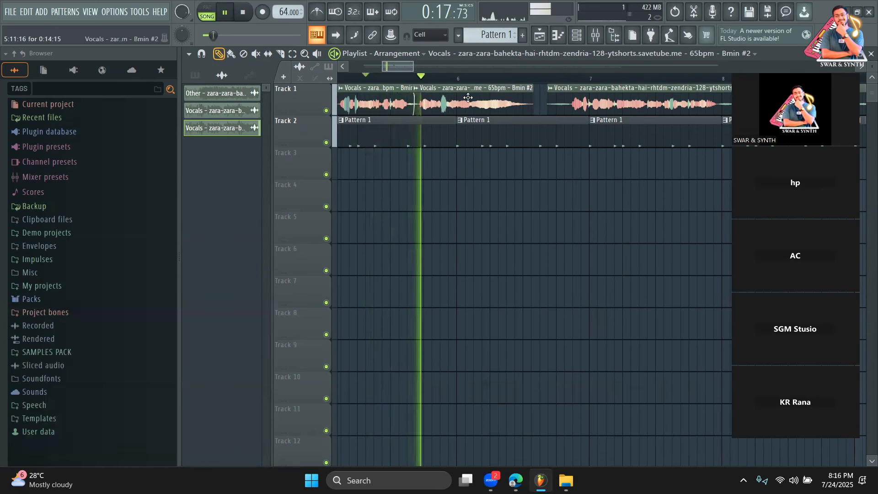
pyautogui.moveTo(459, 98); pyautogui.dragTo(463, 98)
pyautogui.click(377, 79)
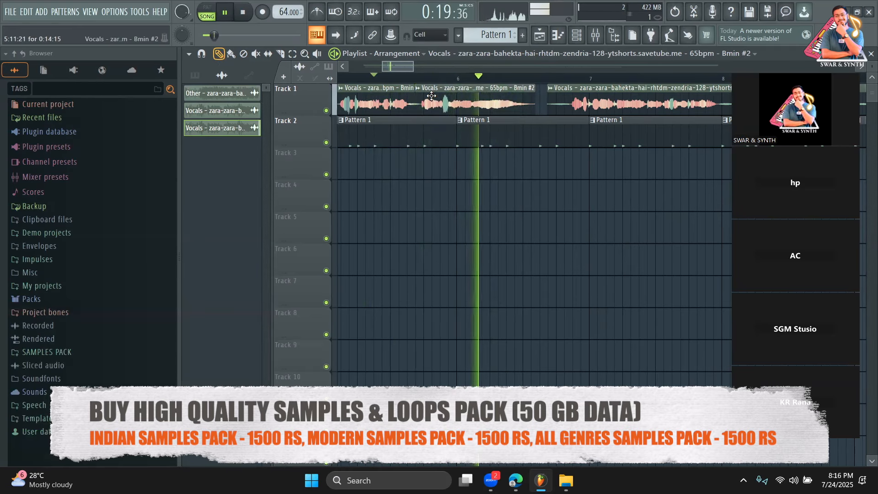
pyautogui.press('space')
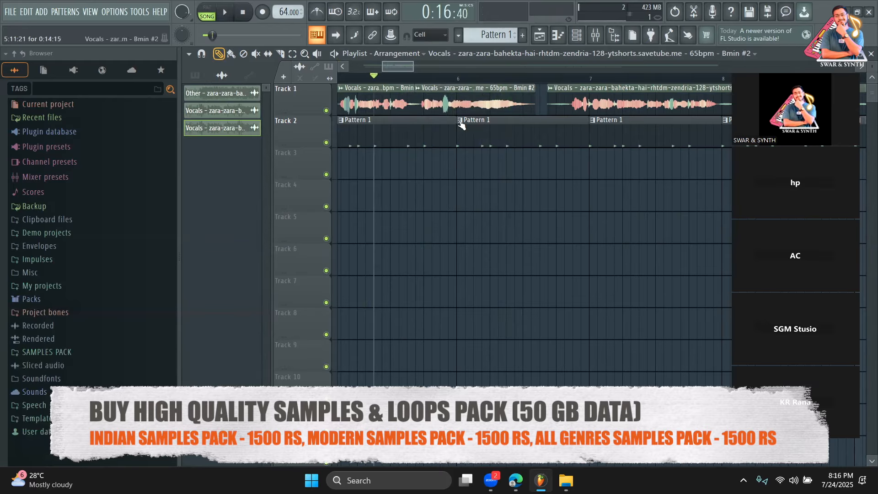
# Step: Slice out the vocal phrase from the start of bar 9 to late bar 10 and nudge it slightly earlier
pyautogui.moveTo(413, 65); pyautogui.dragTo(396, 65)
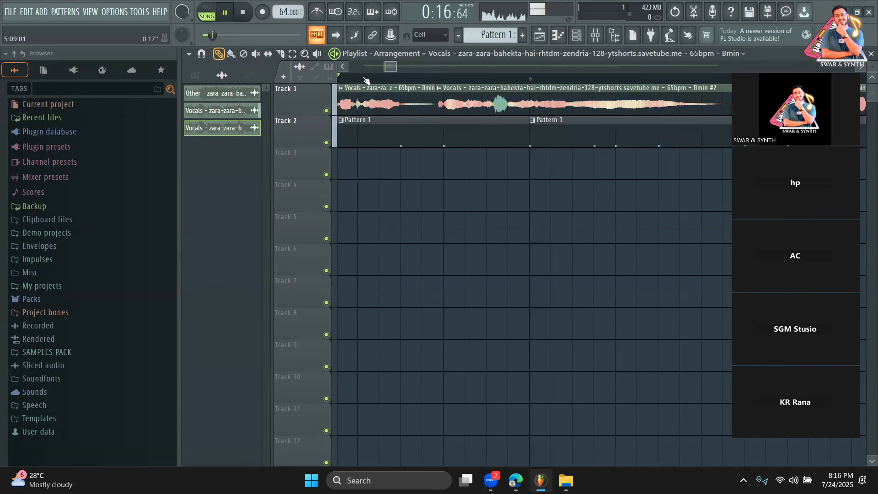
pyautogui.moveTo(397, 66); pyautogui.dragTo(441, 67)
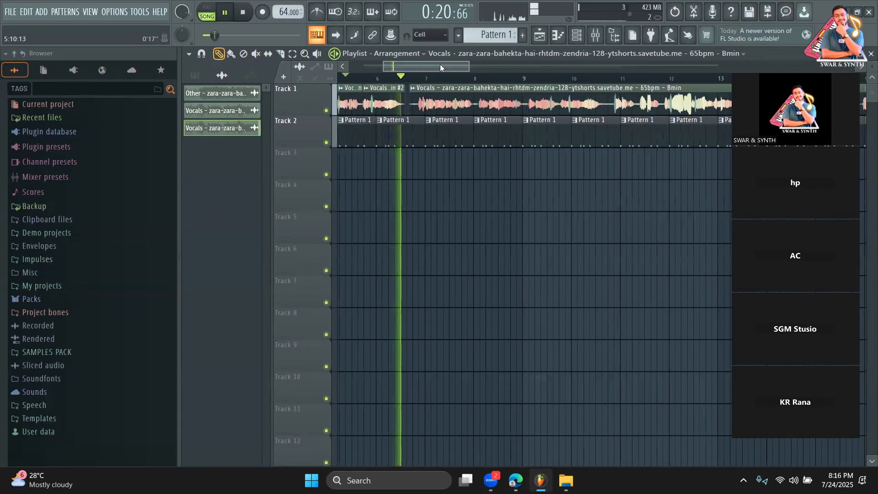
pyautogui.moveTo(455, 66); pyautogui.dragTo(426, 65)
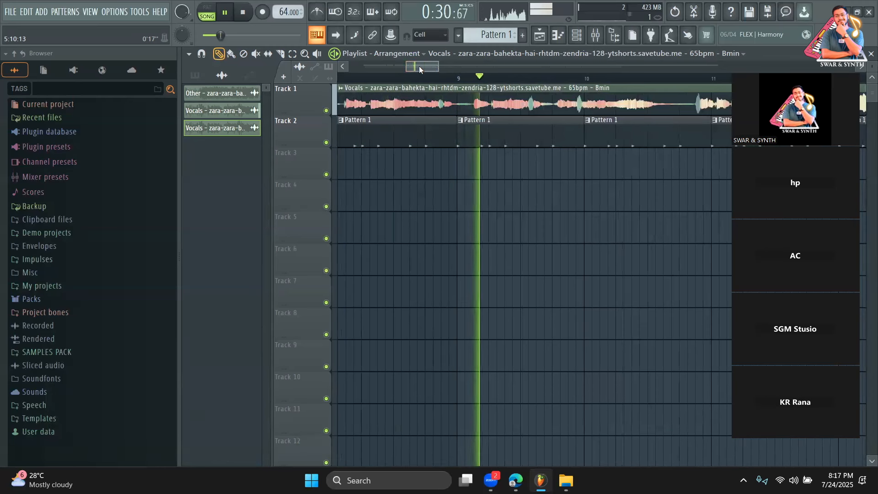
pyautogui.click(281, 54)
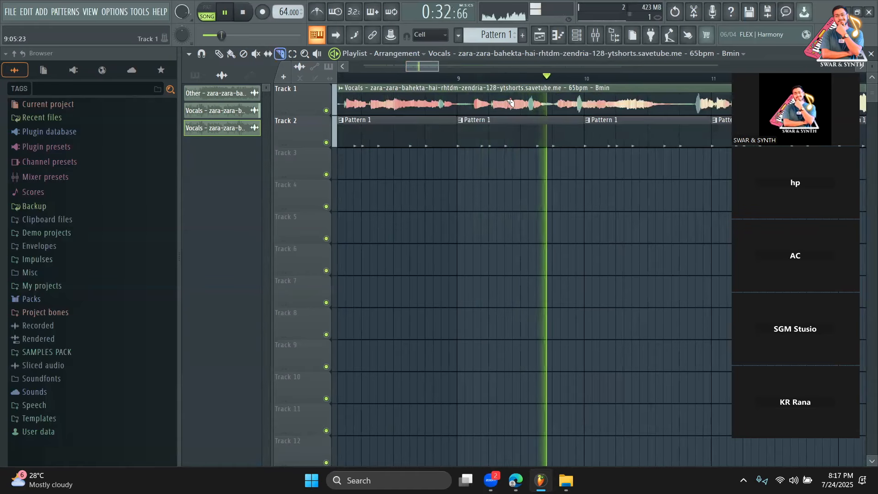
pyautogui.press('space')
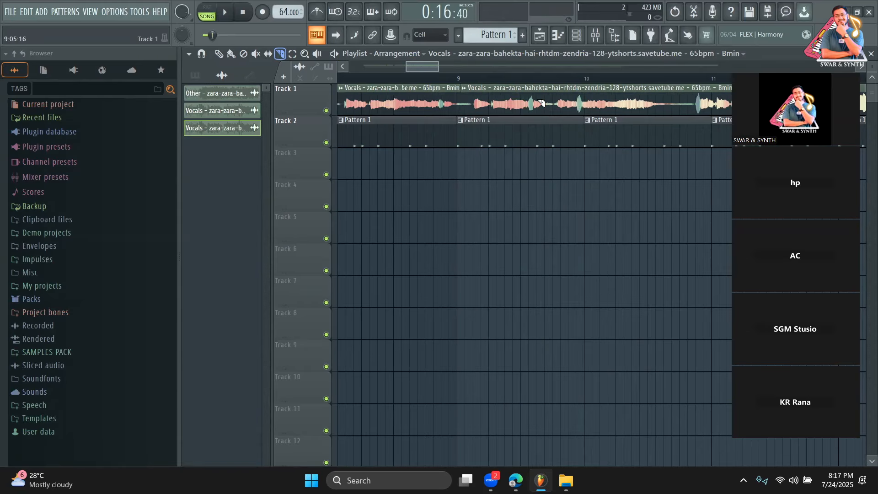
pyautogui.moveTo(682, 112); pyautogui.dragTo(680, 112)
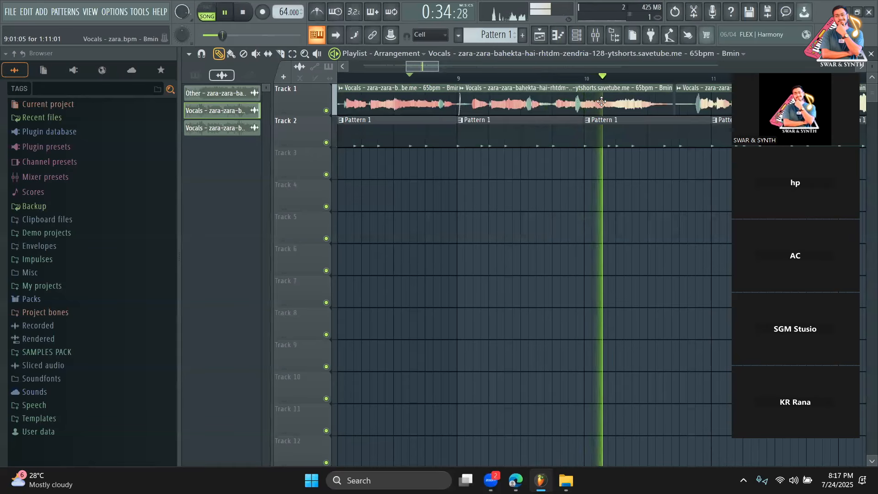
pyautogui.click(467, 82)
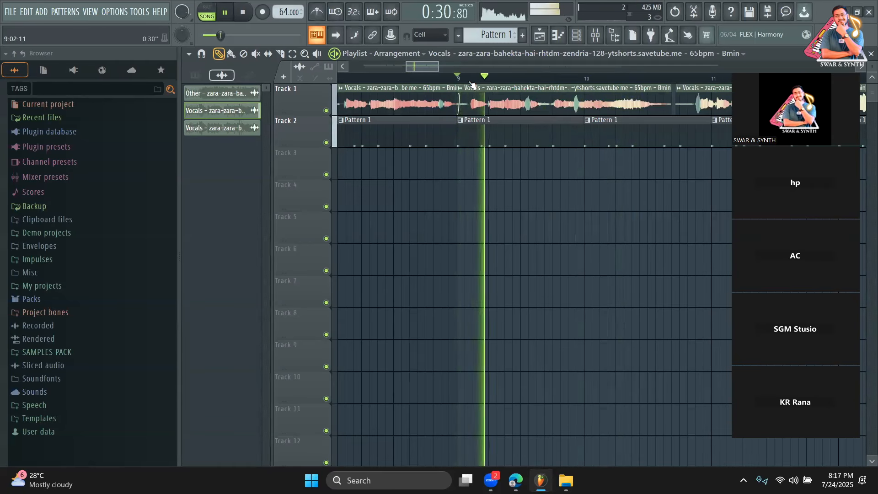
# Step: Shift the next vocals clip, starting just before bar 11, slightly earlier to line it up with the beat
pyautogui.moveTo(427, 64); pyautogui.dragTo(438, 65)
pyautogui.moveTo(509, 110); pyautogui.dragTo(523, 112)
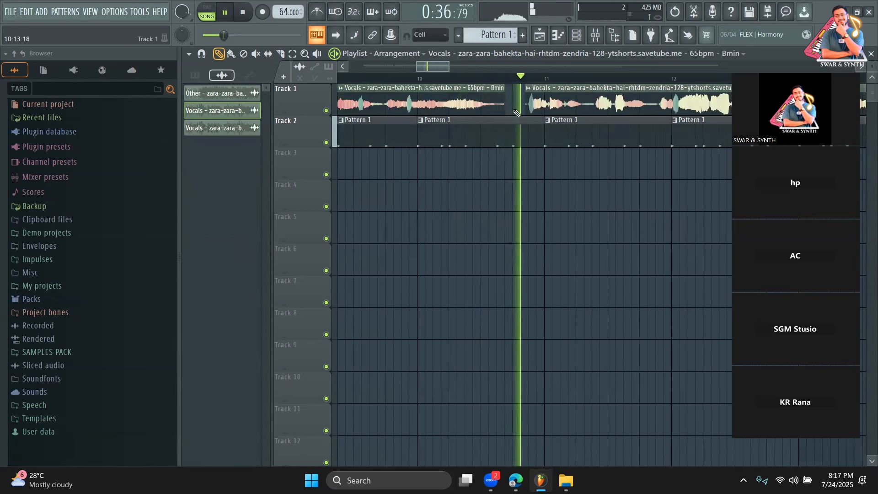
pyautogui.press('space')
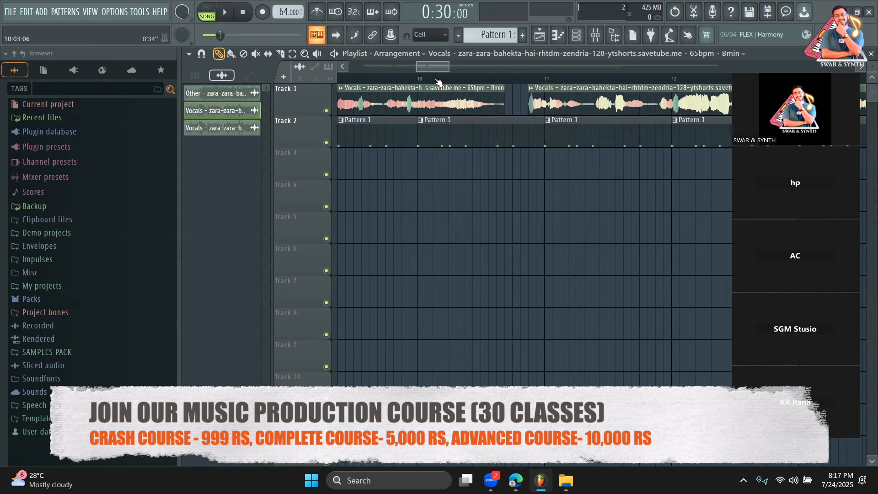
pyautogui.moveTo(560, 105); pyautogui.dragTo(554, 96)
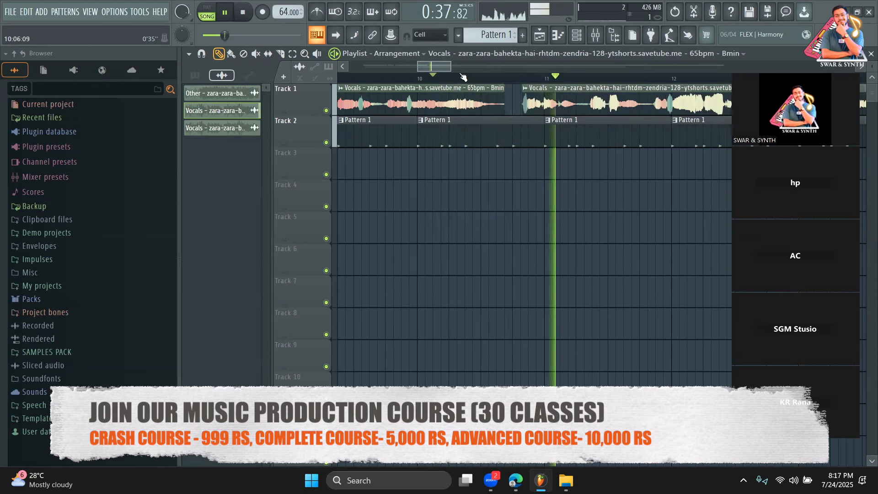
# Step: Play on from bar 11 and delete the Pattern 1 clip at bar 15 on Track 2 to create a break
pyautogui.moveTo(436, 67); pyautogui.dragTo(448, 67)
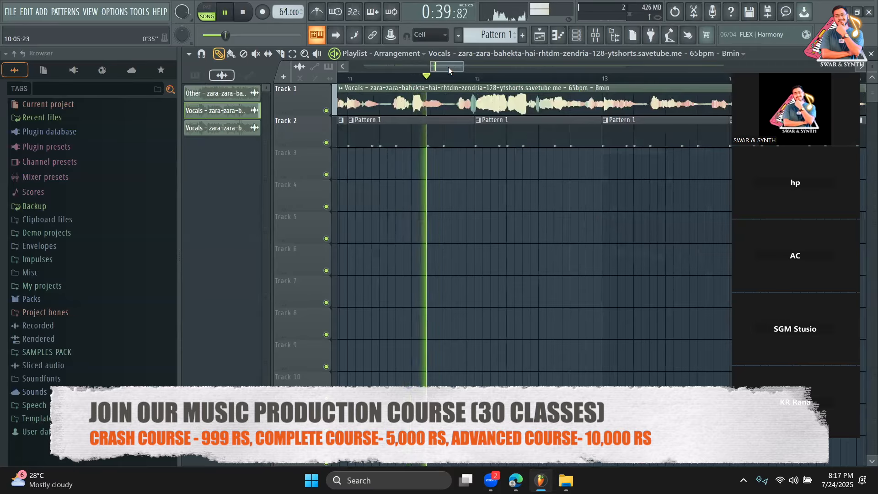
pyautogui.moveTo(462, 66)
pyautogui.mouseDown()
pyautogui.moveTo(474, 66)
pyautogui.moveTo(456, 63)
pyautogui.mouseUp()
pyautogui.click(280, 54)
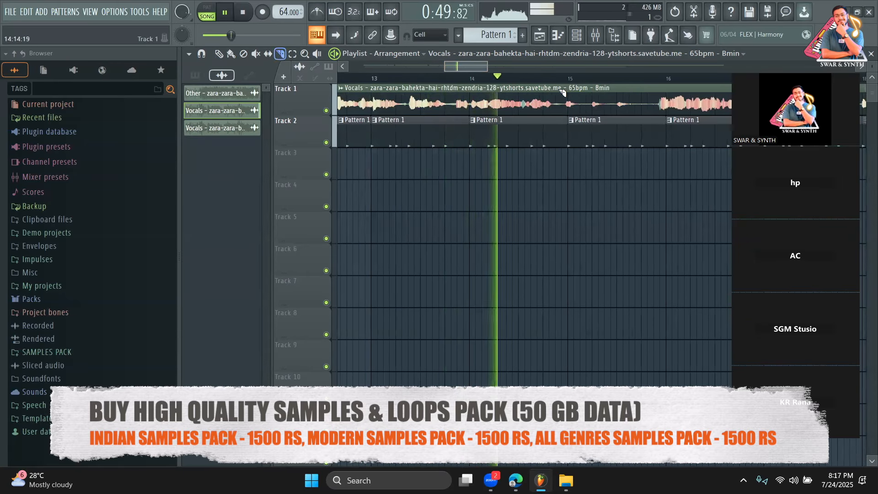
pyautogui.press('p')
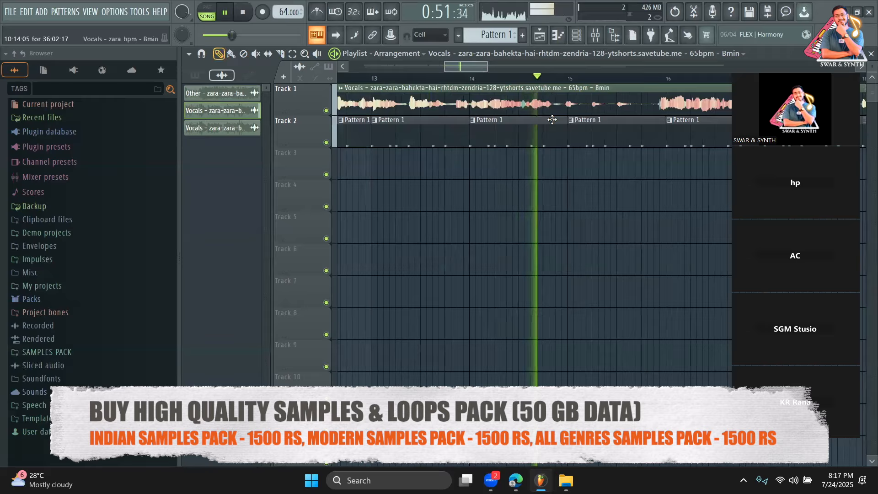
pyautogui.rightClick(614, 133)
# Step: Slice the vocals clip on Track 1 just before bar 16
pyautogui.click(280, 54)
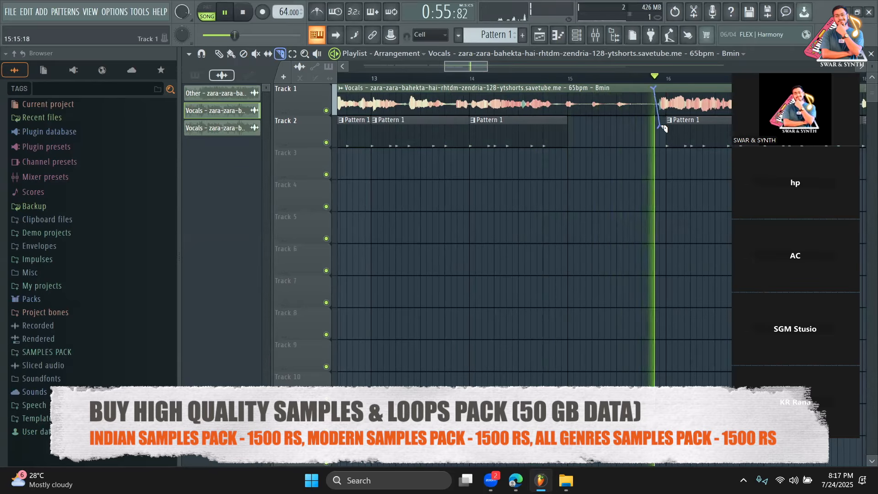
pyautogui.moveTo(663, 128); pyautogui.dragTo(663, 129)
pyautogui.press('p')
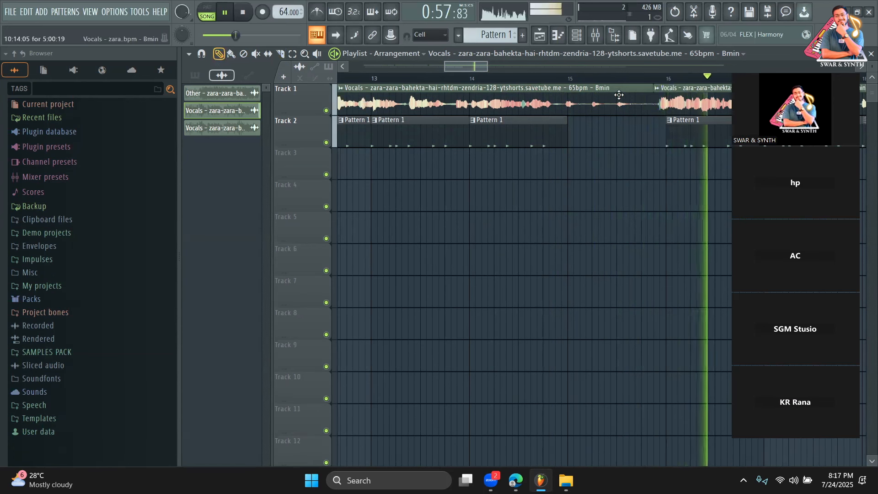
# Step: Slice the vocals clip just before bar 20 and nudge the part after the cut slightly later
pyautogui.moveTo(486, 67); pyautogui.dragTo(532, 68)
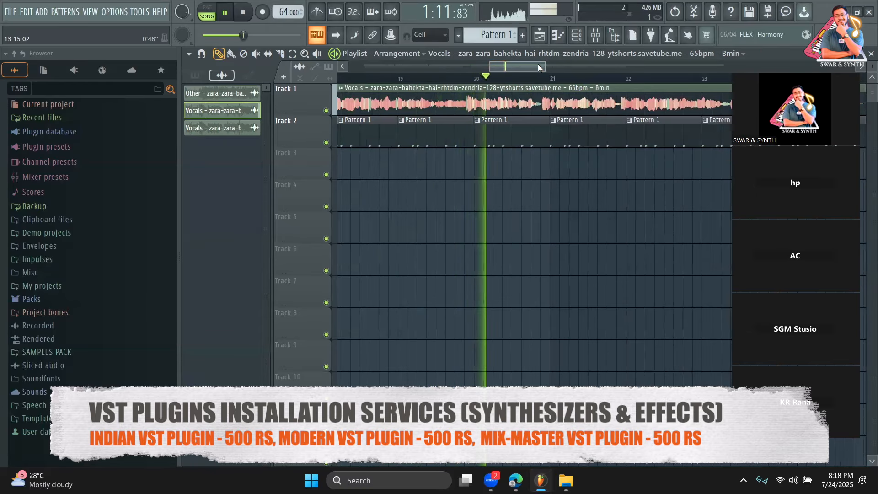
pyautogui.press('space')
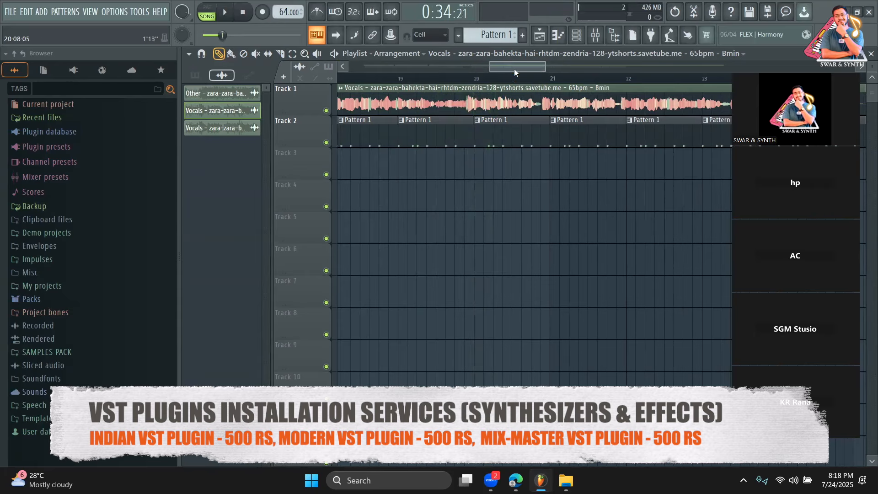
pyautogui.hscroll(-3, 514, 71)
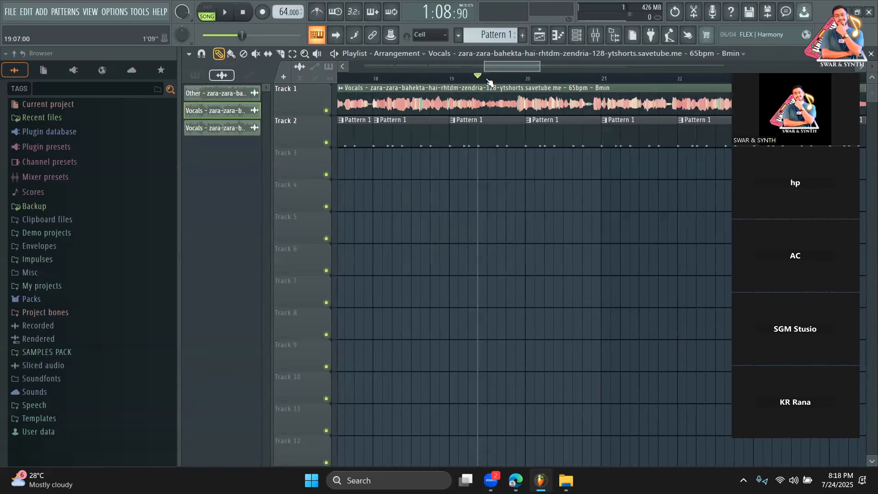
pyautogui.moveTo(541, 67); pyautogui.dragTo(525, 67)
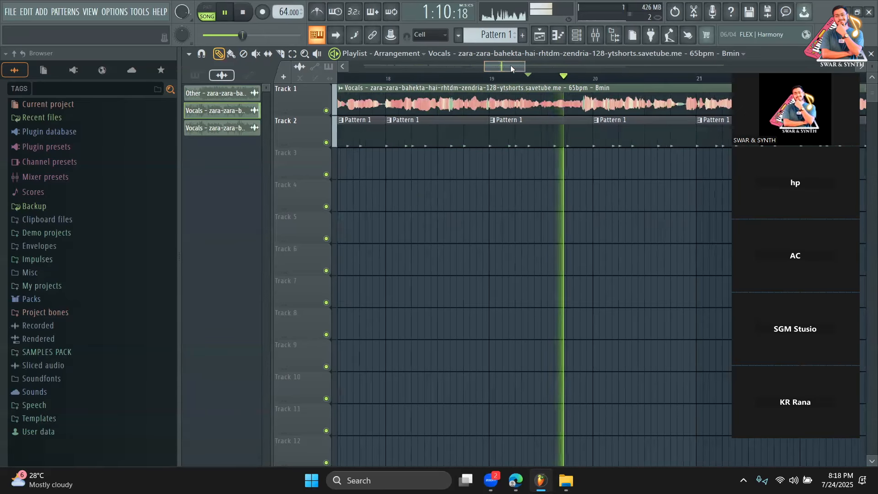
pyautogui.click(280, 54)
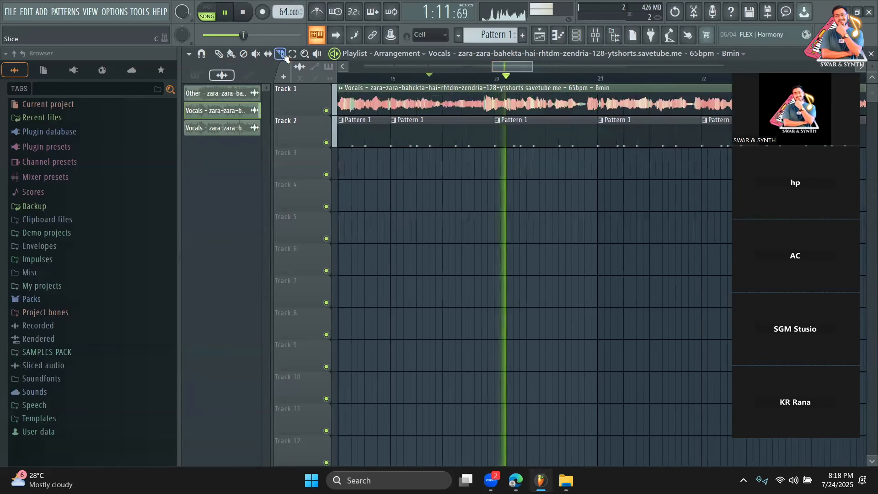
pyautogui.click(486, 92)
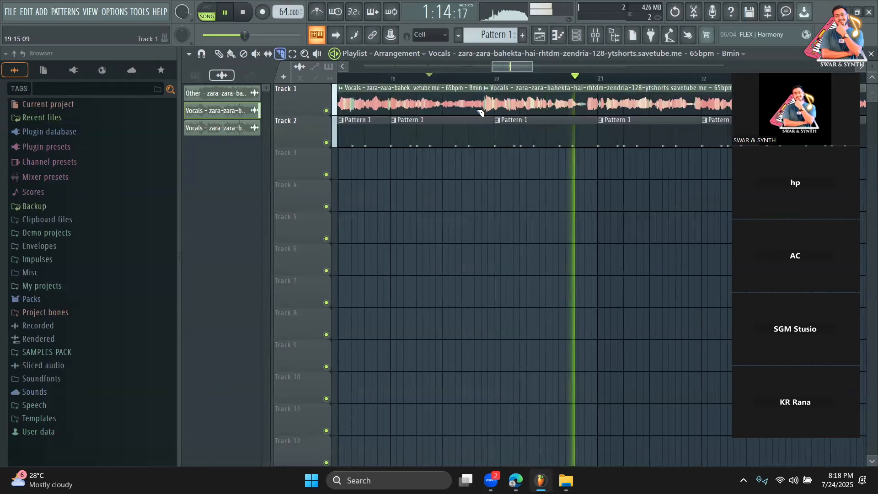
pyautogui.click(220, 53)
pyautogui.moveTo(510, 97)
pyautogui.mouseDown()
pyautogui.moveTo(519, 104)
pyautogui.moveTo(514, 99)
pyautogui.mouseUp()
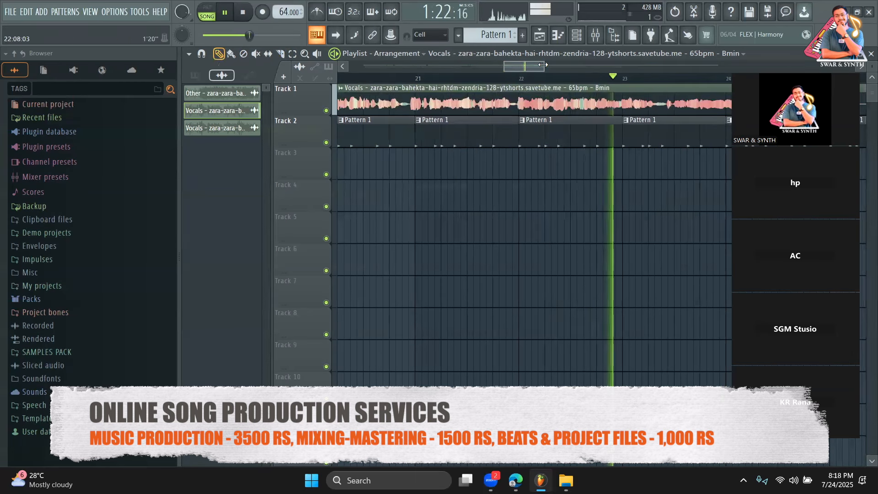
# Step: Slice the vocals clip on Track 1 at bar 25 and delete the part after the cut
pyautogui.moveTo(543, 64); pyautogui.dragTo(628, 66)
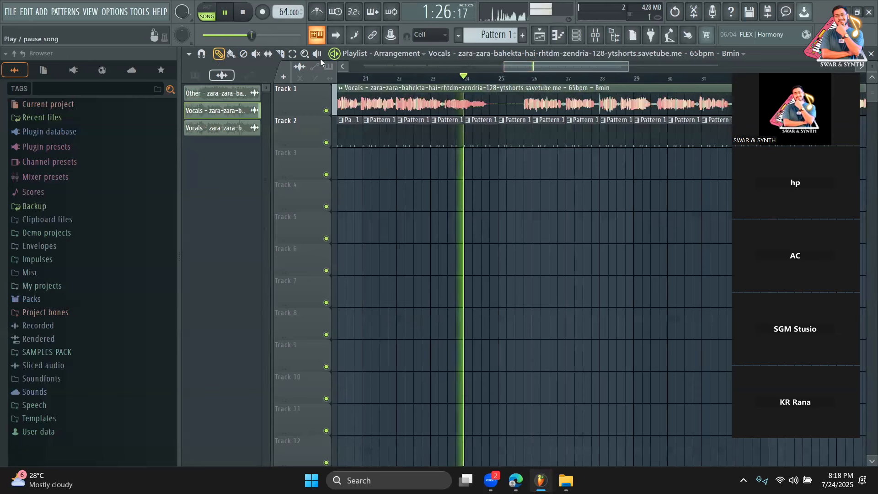
pyautogui.click(507, 109)
pyautogui.click(219, 53)
pyautogui.press('space')
pyautogui.rightClick(587, 99)
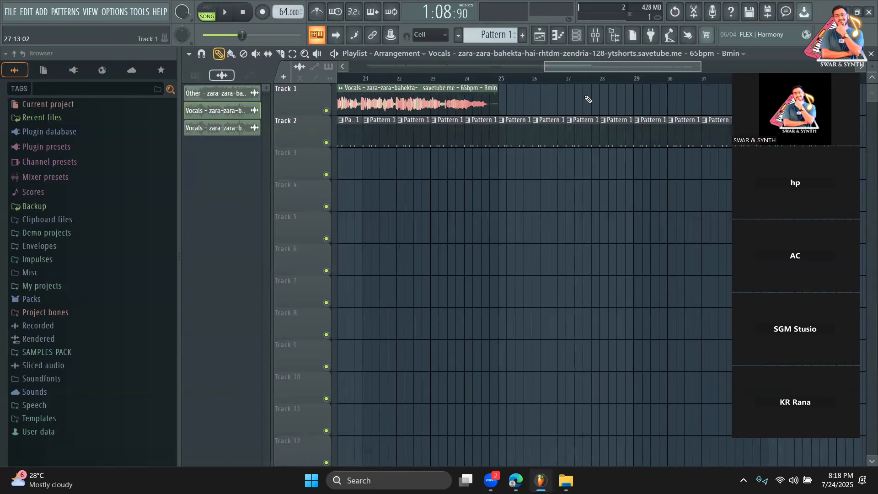
# Step: Open the vocals clip's channel settings, play the song from bar 3, and bring up its mixer track, Insert 10
pyautogui.moveTo(545, 68); pyautogui.dragTo(349, 67)
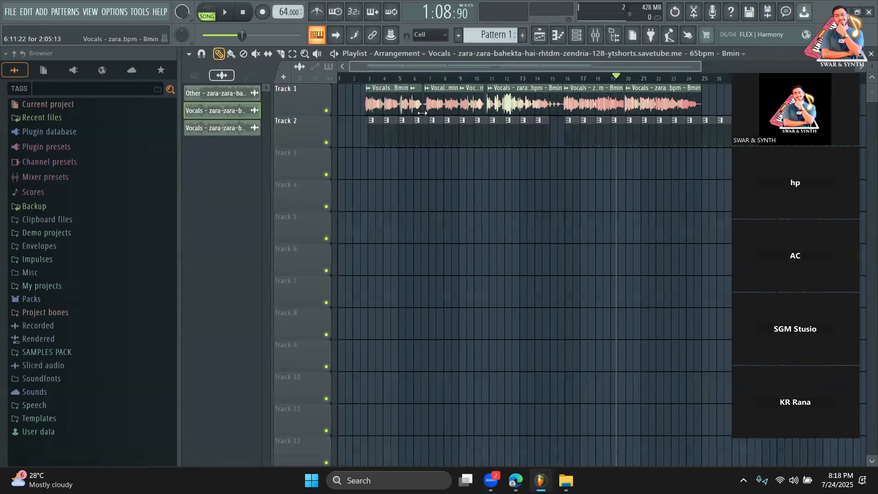
pyautogui.doubleClick(446, 101)
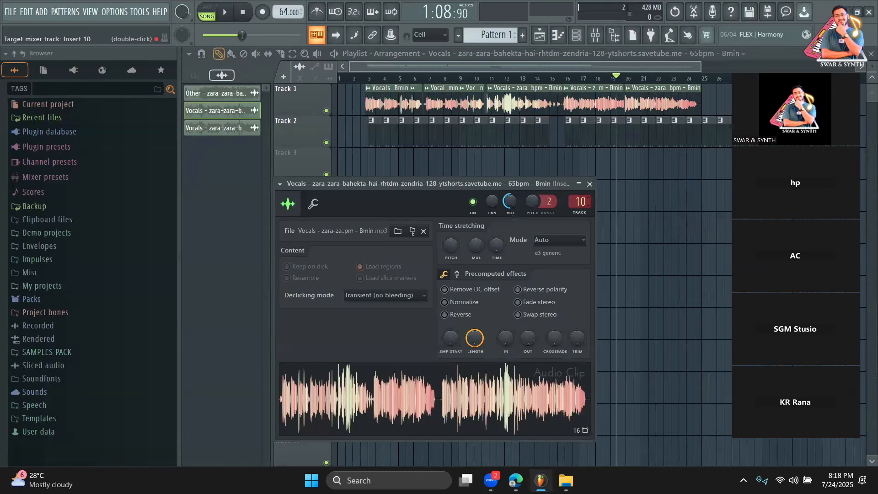
pyautogui.click(369, 78)
pyautogui.press('space')
pyautogui.click(594, 36)
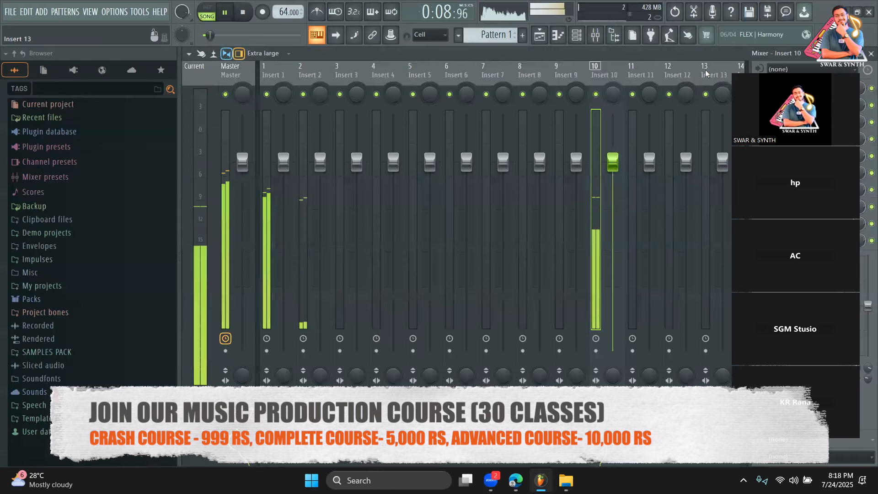
# Step: Clear the view of the mixer's effect slots, stop playback, and load Fruity Reeverb 2 into Slot 1 of Insert 10
pyautogui.moveTo(817, 69); pyautogui.dragTo(275, 64)
pyautogui.press('space')
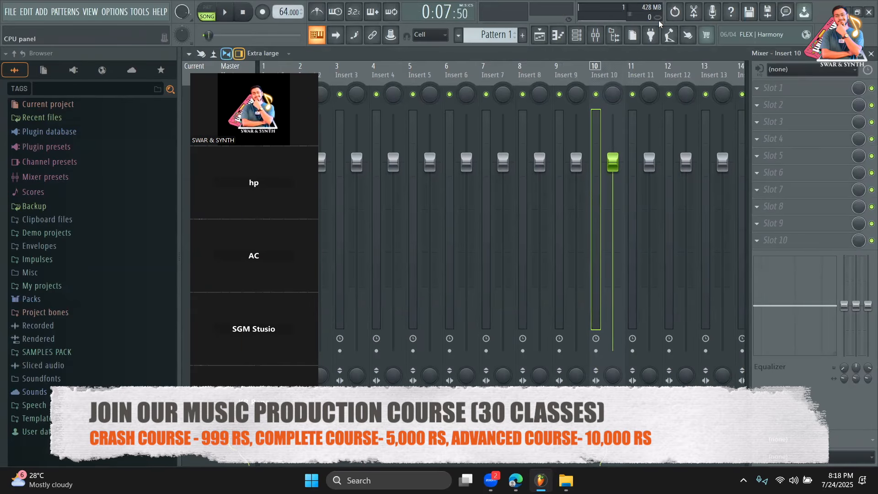
pyautogui.click(773, 87)
pyautogui.click(582, 138)
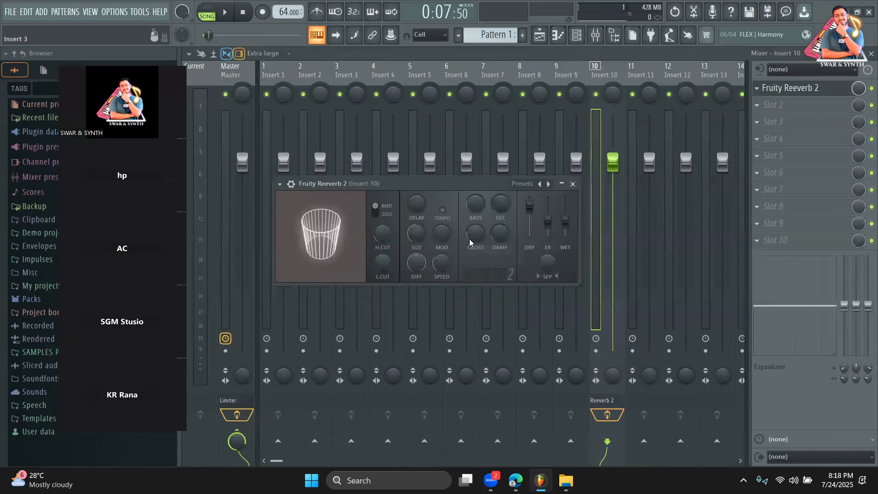
# Step: Set the wet level of Fruity Reeverb 2 on Insert 10 to 30% during playback, and close the effect
pyautogui.press('space')
pyautogui.moveTo(454, 183); pyautogui.dragTo(458, 194)
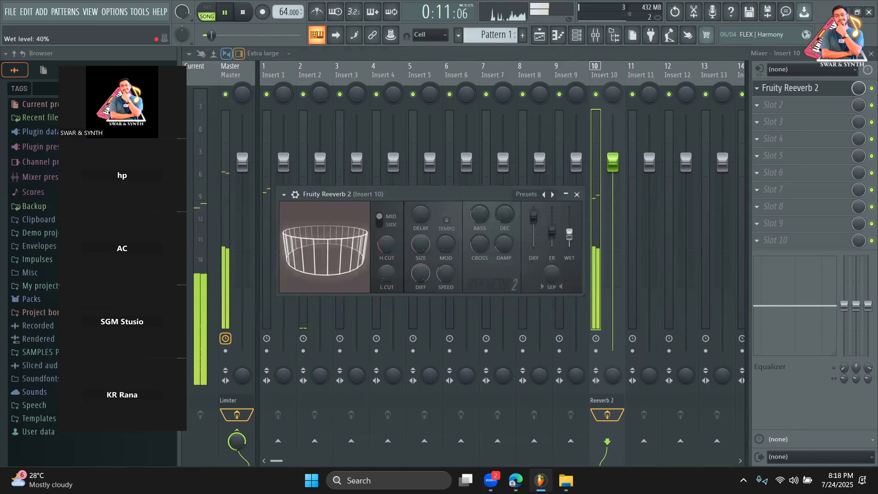
pyautogui.moveTo(569, 235); pyautogui.dragTo(569, 238)
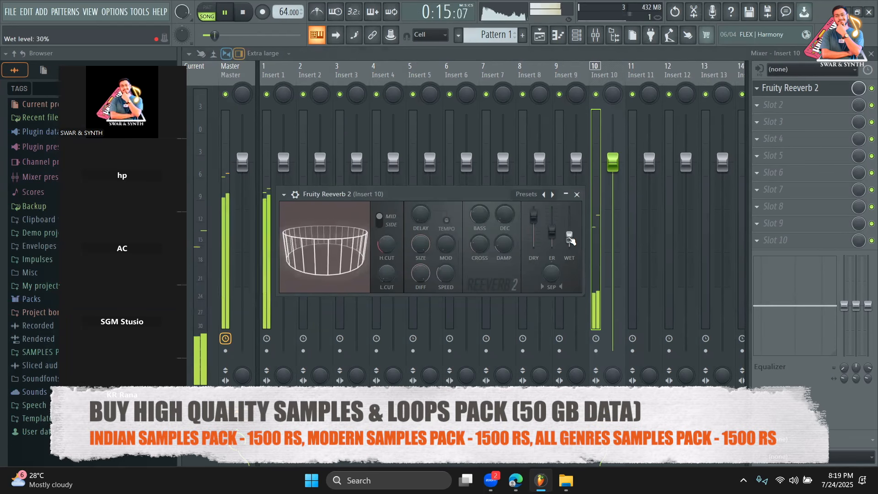
pyautogui.click(576, 194)
pyautogui.press('space')
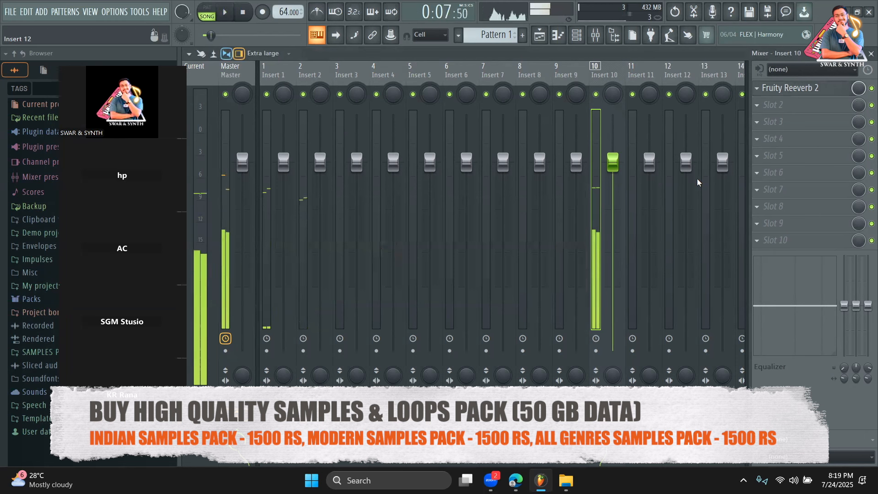
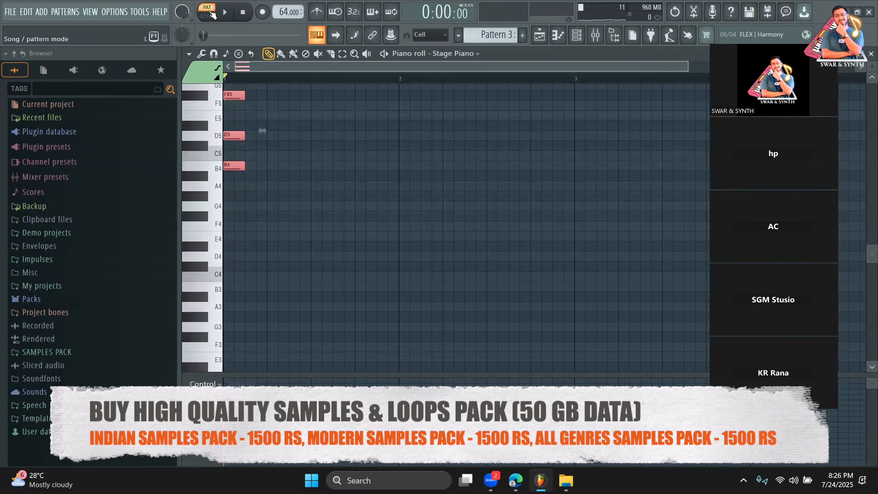
# Step: Lengthen the B4, D5 and F#5 notes of Pattern 3 to one full bar and audition the chord
pyautogui.press('space')
pyautogui.scroll(1, 262, 199)
pyautogui.press('space')
pyautogui.press('space')
pyautogui.moveTo(244, 128); pyautogui.dragTo(402, 150)
pyautogui.press('space')
pyautogui.scroll(2, 290, 155)
pyautogui.press('space')
pyautogui.press('space')
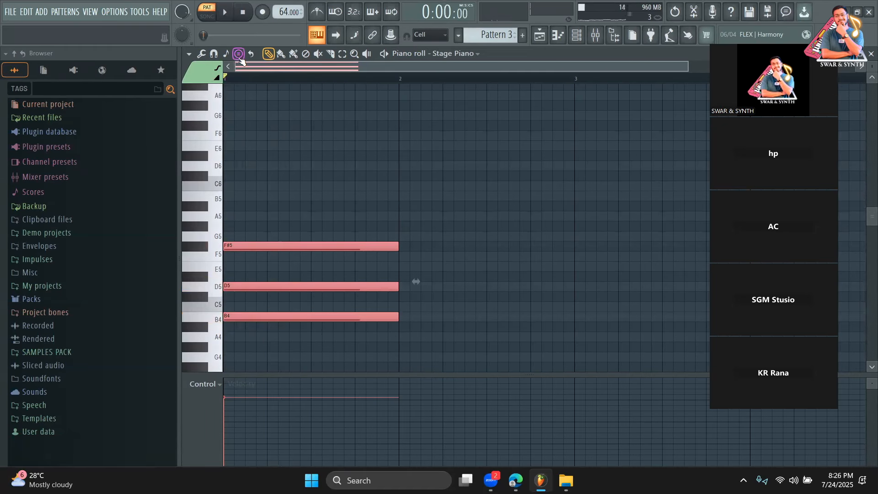
# Step: Return to the playlist, extend the Pattern 3 clip at bar 3 on Track 3 to three and a half bars, and play it
pyautogui.click(228, 56)
pyautogui.click(534, 37)
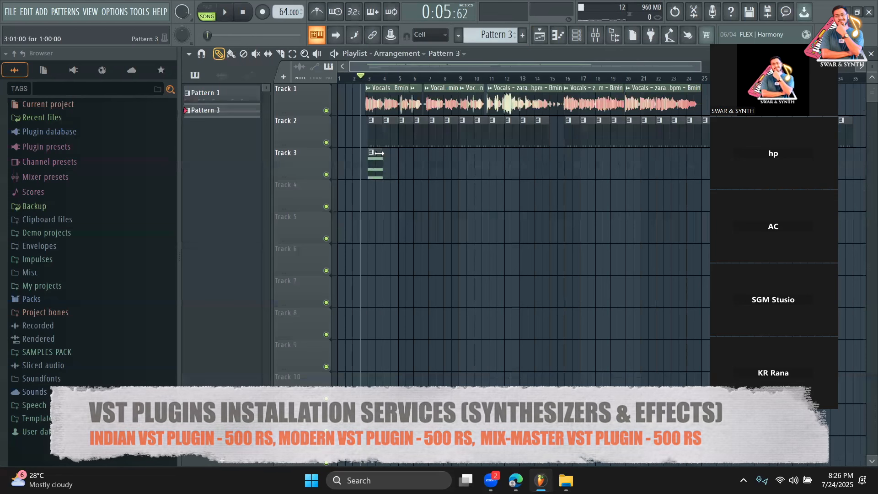
pyautogui.moveTo(383, 155); pyautogui.dragTo(417, 155)
pyautogui.press('space')
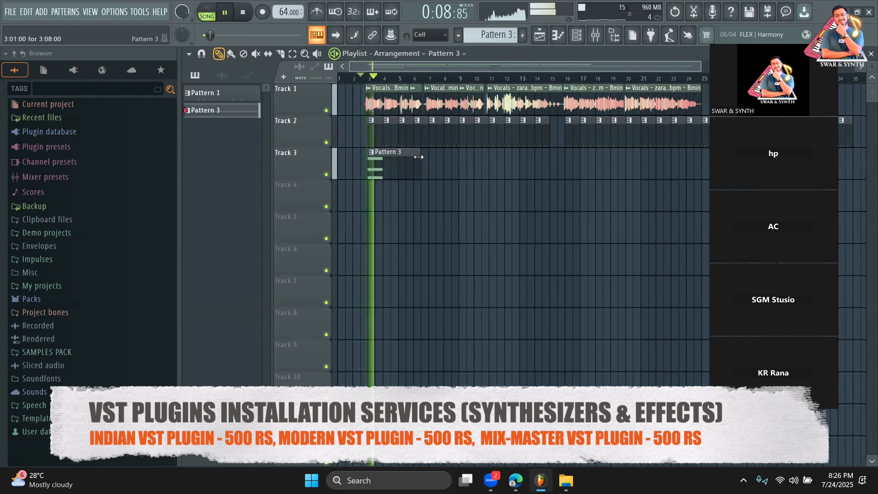
# Step: Move all playlist clips two bars later so that the drum and piano patterns start at bar 5
pyautogui.hotkey('ctrl', 'a')
pyautogui.moveTo(383, 167); pyautogui.dragTo(414, 169)
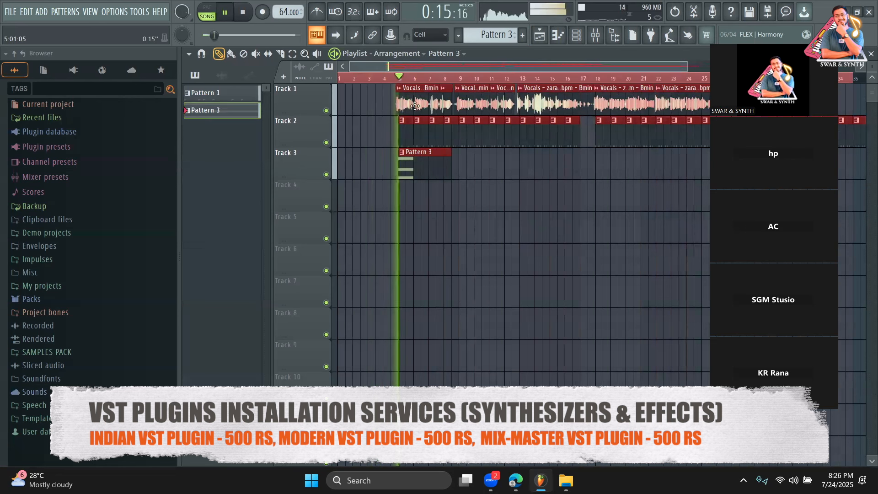
pyautogui.click(453, 204)
# Step: Open Pattern 3 in the piano roll and set its highlighted scale to B Minor Natural (Aeolian) with snap to scale
pyautogui.doubleClick(428, 162)
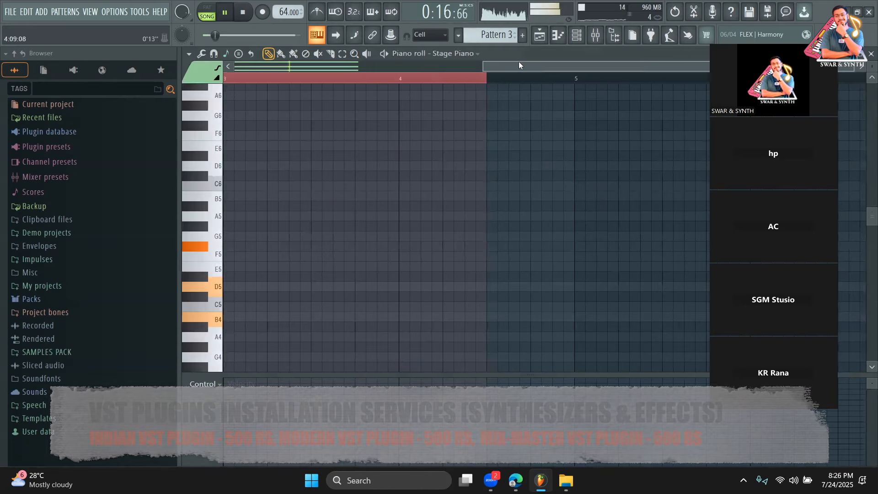
pyautogui.scroll(-3, 450, 184)
pyautogui.press('space')
pyautogui.click(227, 55)
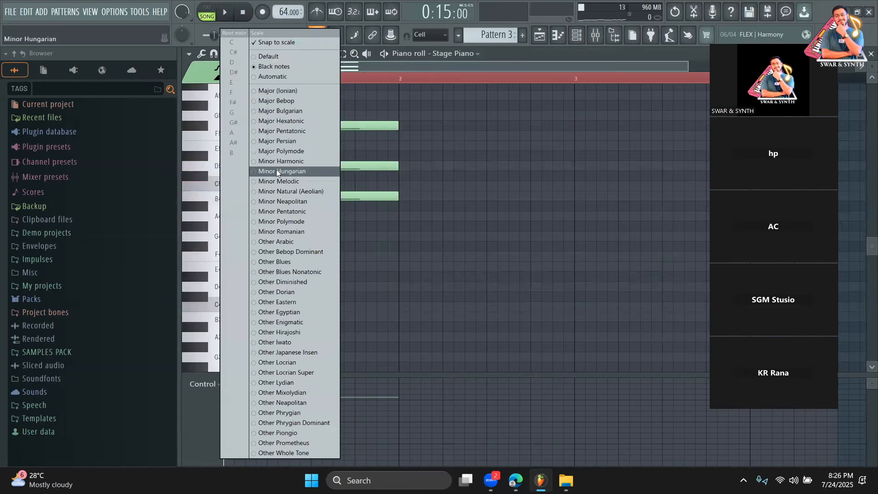
pyautogui.click(278, 191)
pyautogui.click(224, 55)
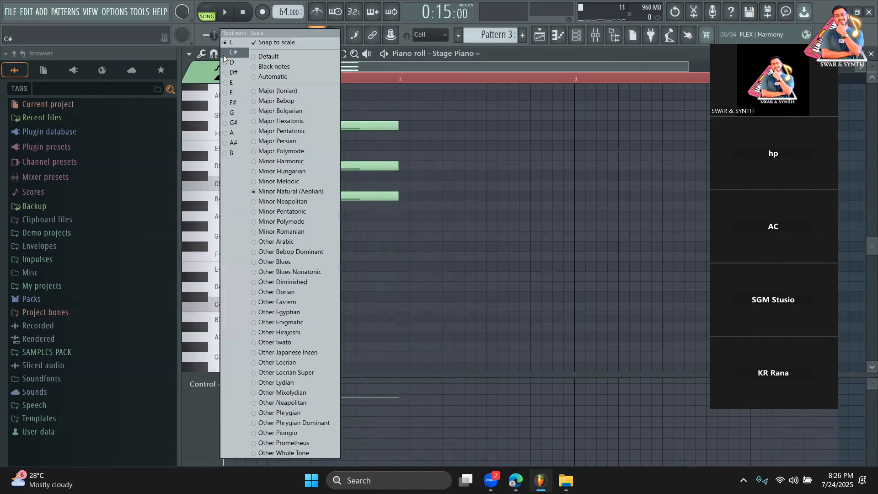
pyautogui.click(233, 153)
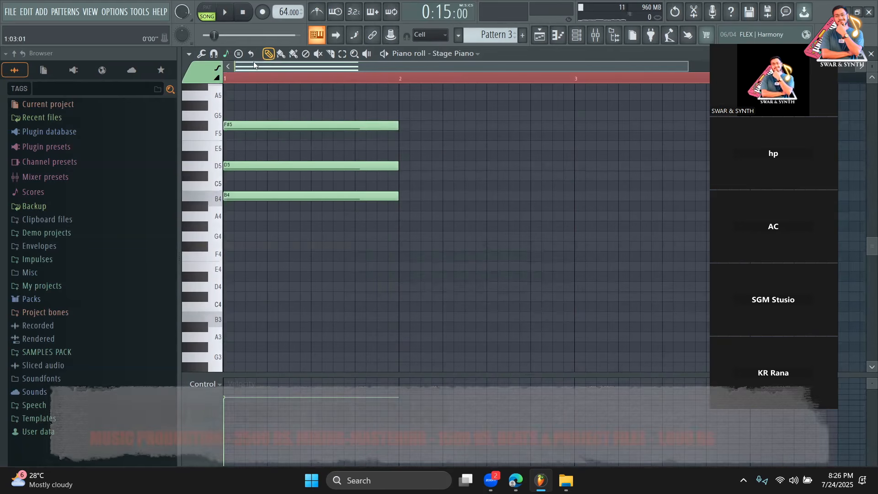
# Step: Duplicate the bar 1 chord into bar 2 and lower the copy to A4, C#5 and E5
pyautogui.hotkey('ctrl', 'a')
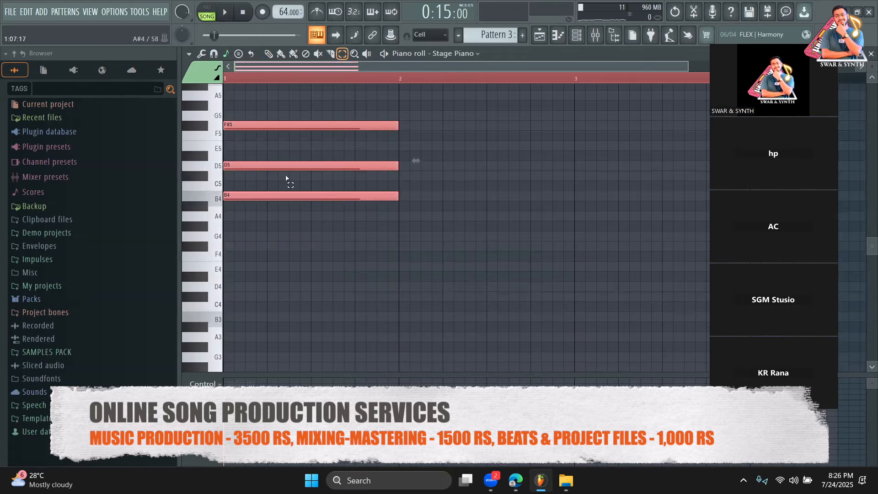
pyautogui.hotkey('ctrl', 'b')
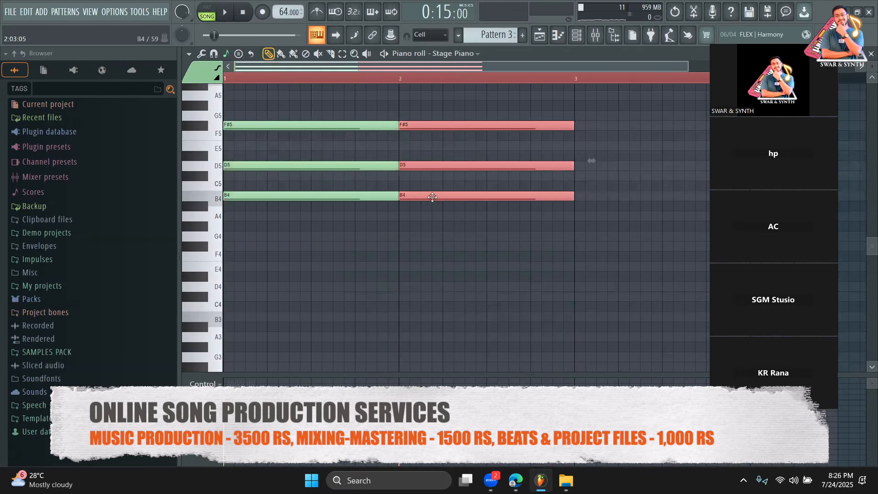
pyautogui.press('space')
pyautogui.moveTo(420, 197); pyautogui.dragTo(419, 229)
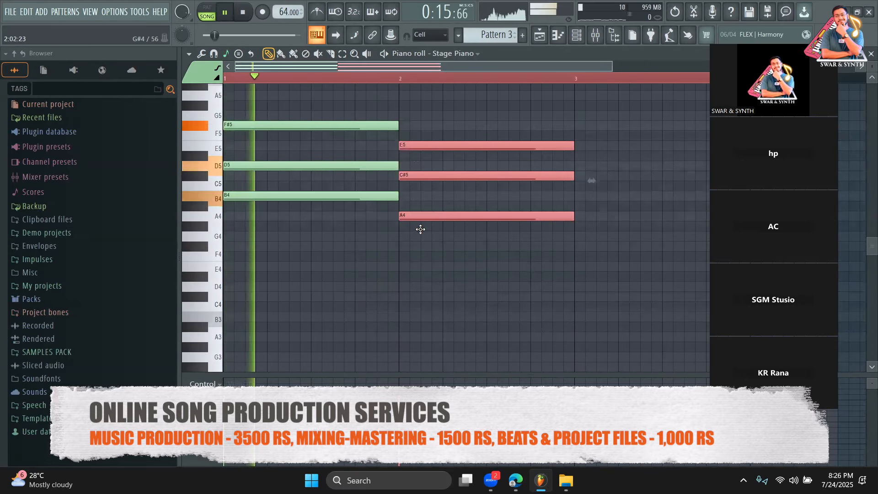
# Step: Duplicate the bar 2 chord into bar 3 and lower the copy to G4, B4 and D5
pyautogui.moveTo(608, 64); pyautogui.dragTo(705, 81)
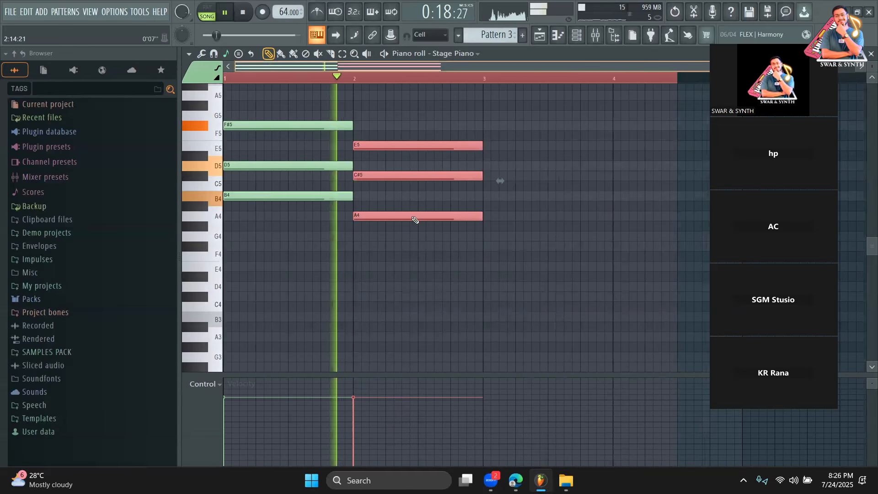
pyautogui.hotkey('ctrl', 'b')
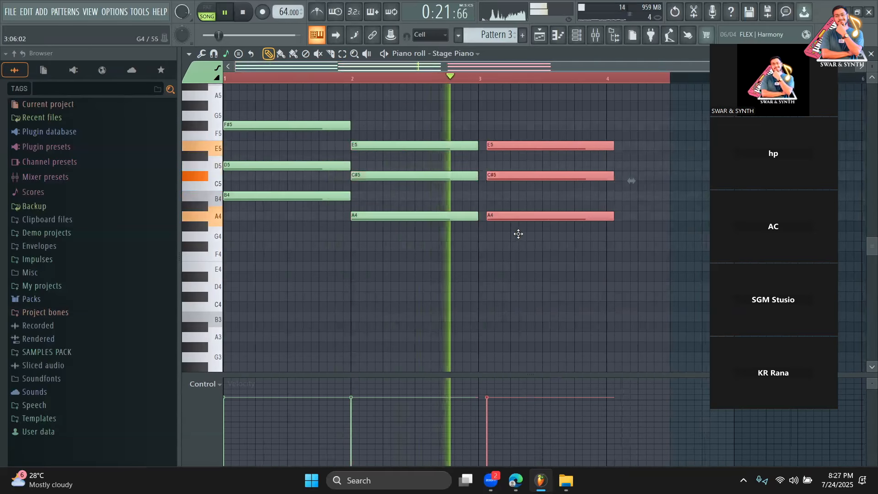
pyautogui.moveTo(518, 233); pyautogui.dragTo(508, 247)
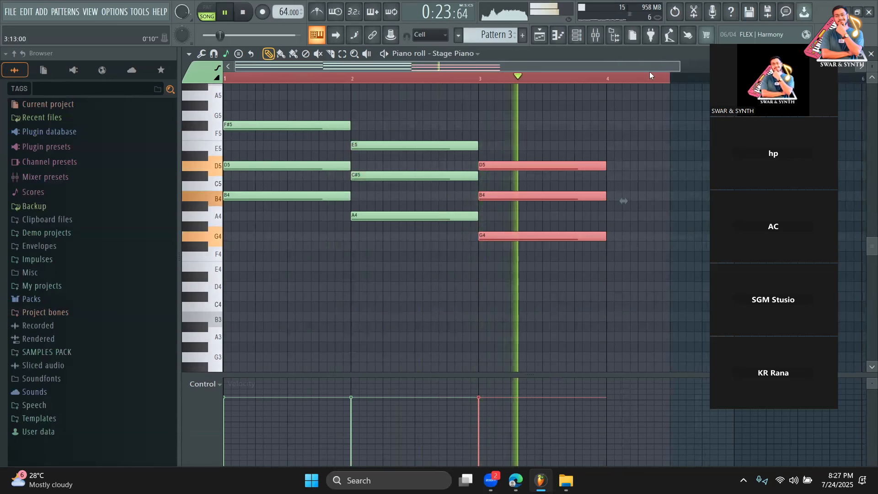
# Step: Add an A4, C#5 and E5 chord filling bar 4, and extend the time selection to bar 5
pyautogui.moveTo(680, 66); pyautogui.dragTo(699, 65)
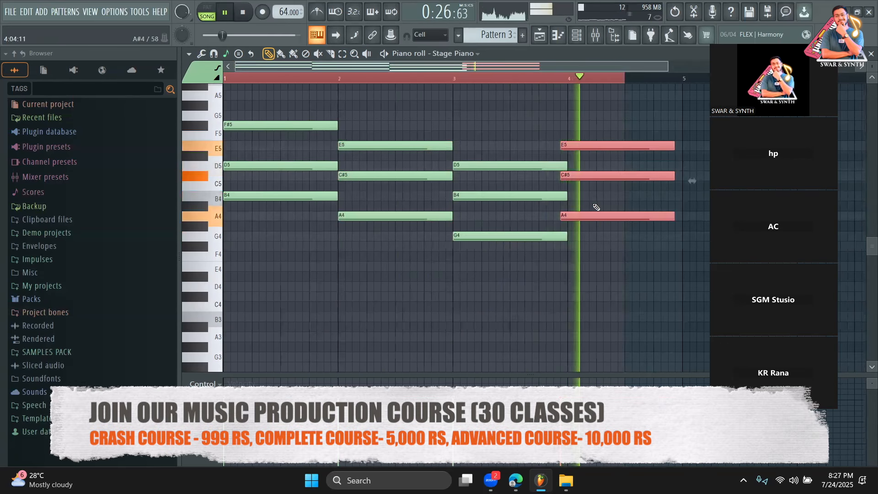
pyautogui.moveTo(620, 79); pyautogui.dragTo(687, 79)
pyautogui.click(629, 280)
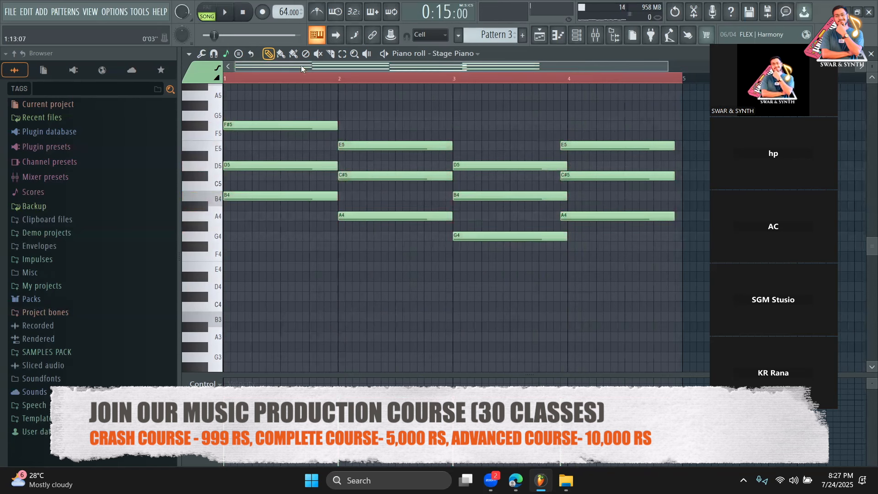
pyautogui.moveTo(615, 136); pyautogui.dragTo(629, 244)
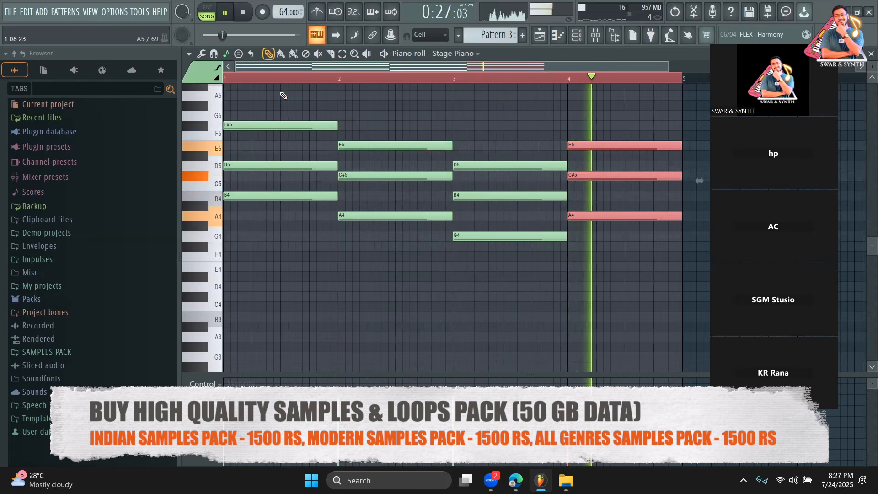
# Step: Try the bar 4 chord raised to B4, D5 and F#5 in playback, and move it back to A4, C#5 and E5
pyautogui.press('space')
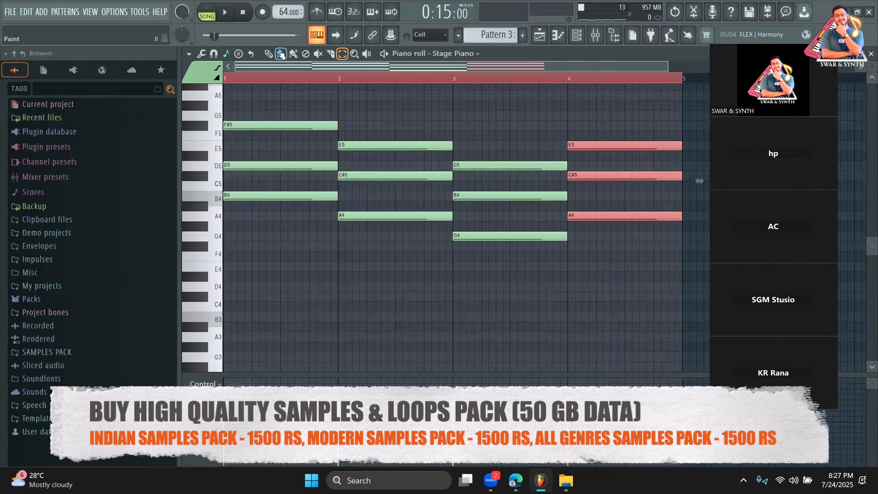
pyautogui.moveTo(597, 213)
pyautogui.mouseDown()
pyautogui.moveTo(597, 190)
pyautogui.moveTo(598, 207)
pyautogui.moveTo(596, 200)
pyautogui.mouseUp()
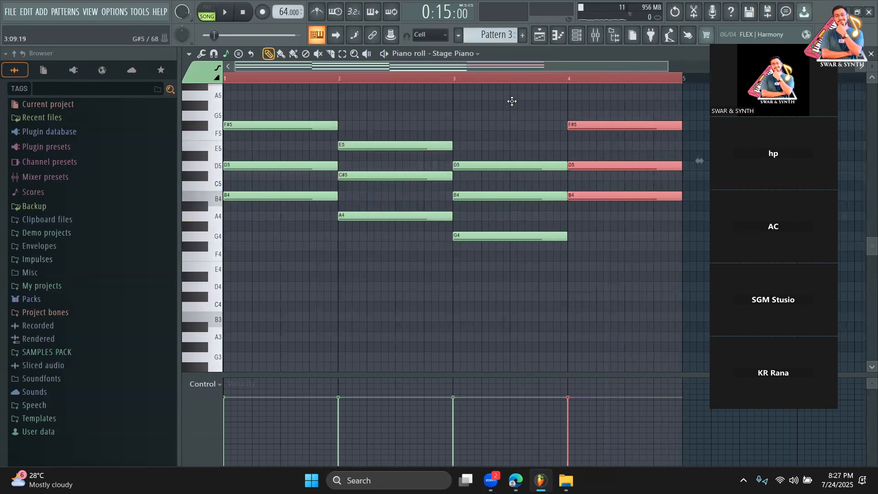
pyautogui.press('space')
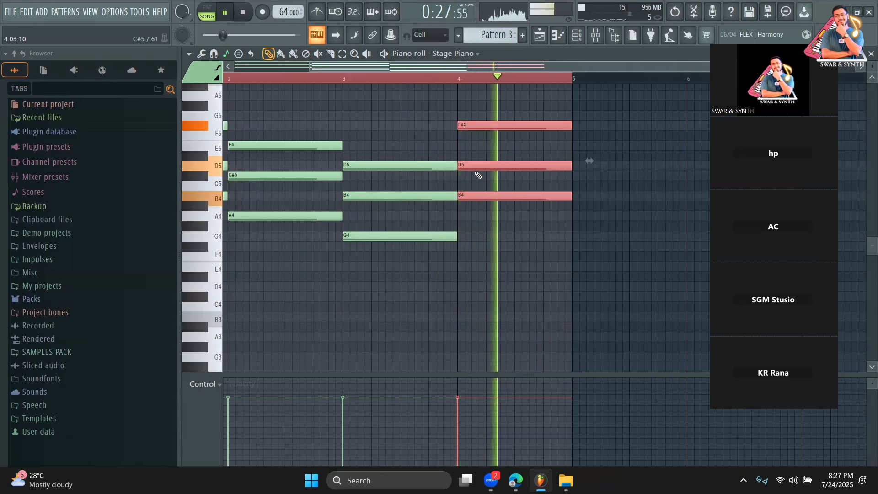
pyautogui.moveTo(477, 195); pyautogui.dragTo(477, 215)
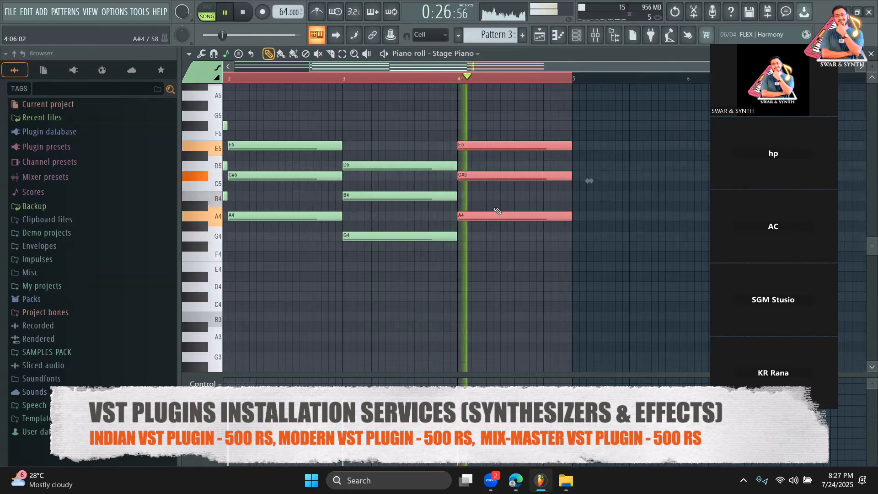
# Step: Return to the playlist and place two more Pattern 3 clips on Track 3, at bars 9 and 13
pyautogui.press('F5')
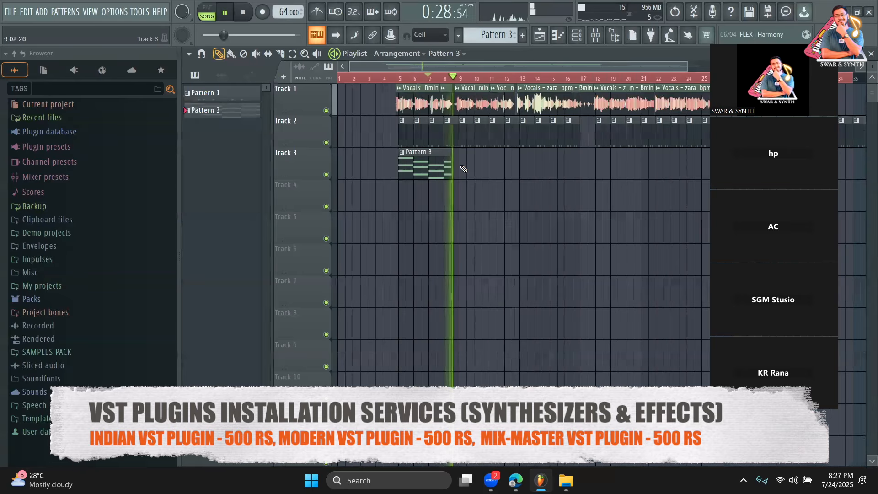
pyautogui.click(463, 169)
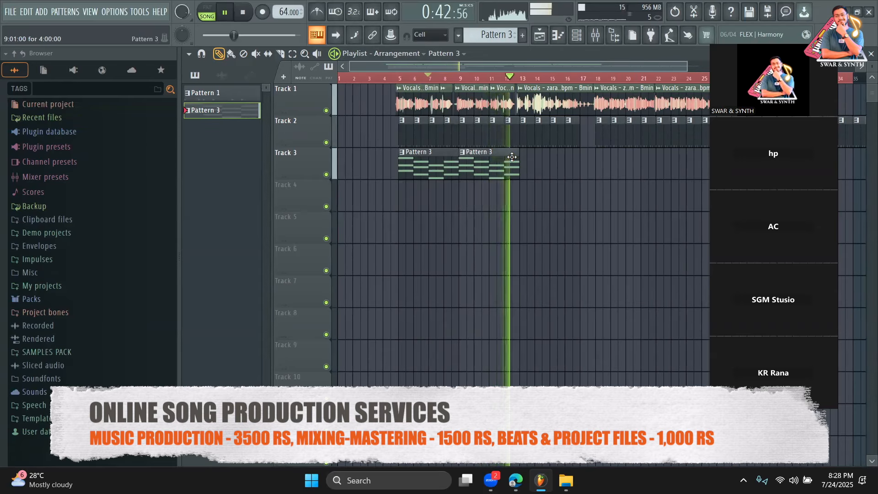
pyautogui.click(521, 158)
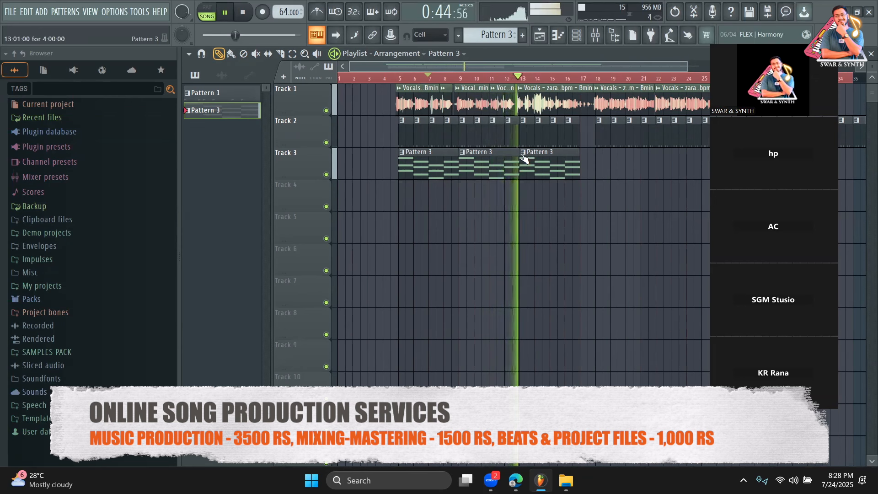
# Step: Make the Pattern 3 clip at bar 13 on Track 3 unique and open its Stage Piano notes for editing
pyautogui.click(523, 153)
pyautogui.click(552, 246)
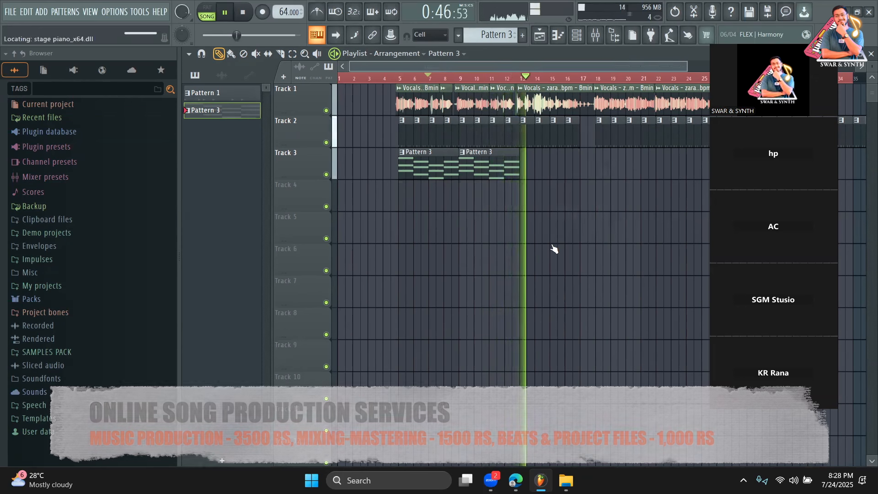
pyautogui.doubleClick(539, 166)
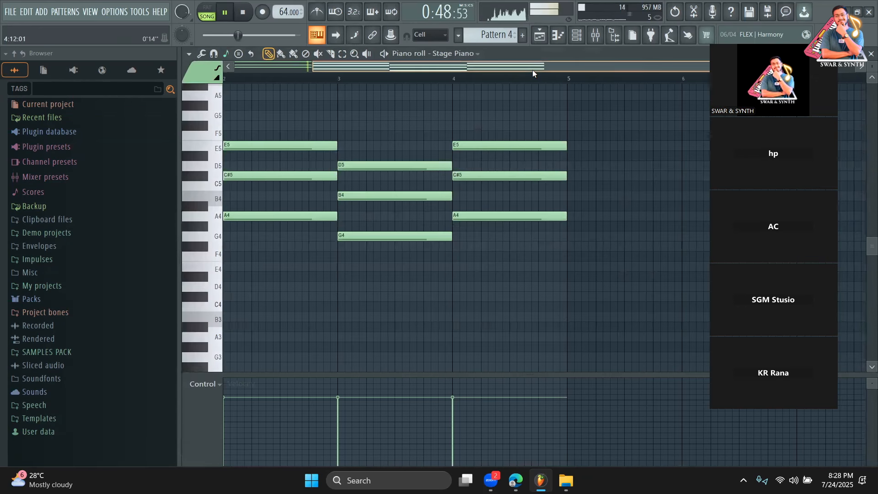
pyautogui.press('space')
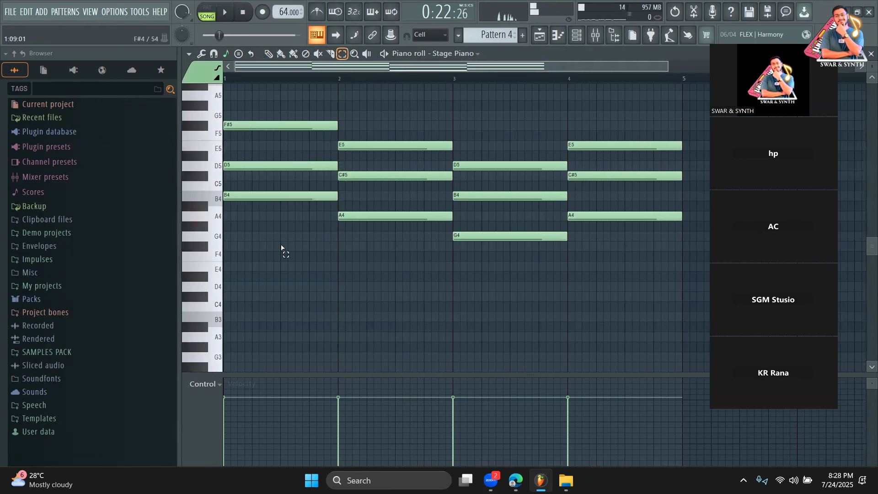
# Step: Select the bar 1 chord of Pattern 4, and return to the playlist to play the arrangement
pyautogui.moveTo(280, 247); pyautogui.dragTo(262, 111)
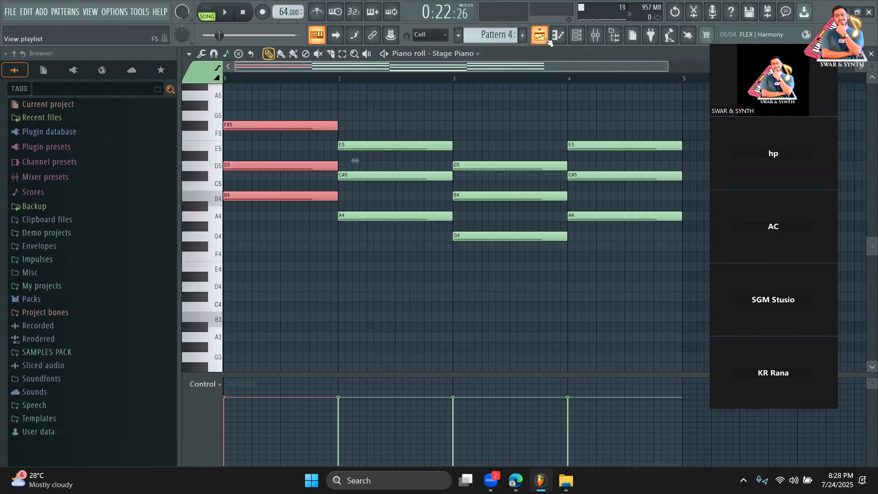
pyautogui.click(546, 39)
pyautogui.press('space')
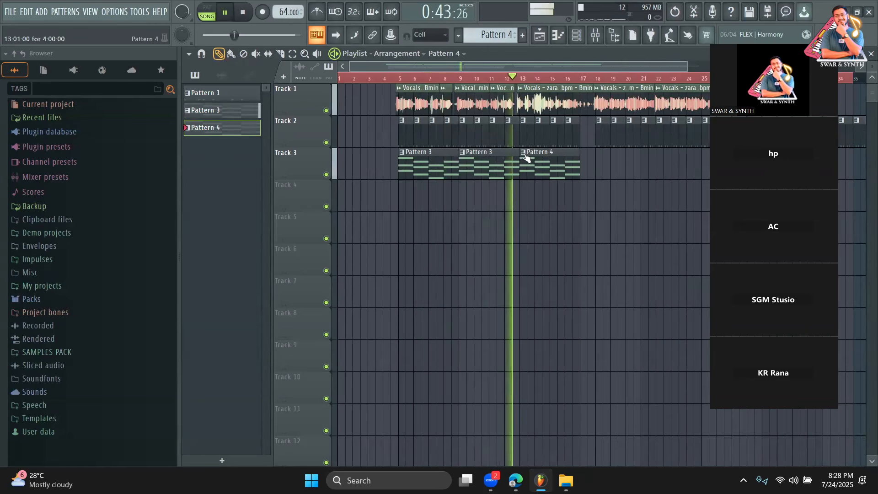
# Step: Raise the bar 2 chord of the Pattern 4 clip to D5, F#5 and A5, removing the stray D5 note
pyautogui.doubleClick(528, 155)
pyautogui.click(342, 53)
pyautogui.moveTo(377, 122); pyautogui.dragTo(402, 254)
pyautogui.click(268, 54)
pyautogui.scroll(5, 382, 220)
pyautogui.press('space')
pyautogui.moveTo(358, 337); pyautogui.dragTo(359, 300)
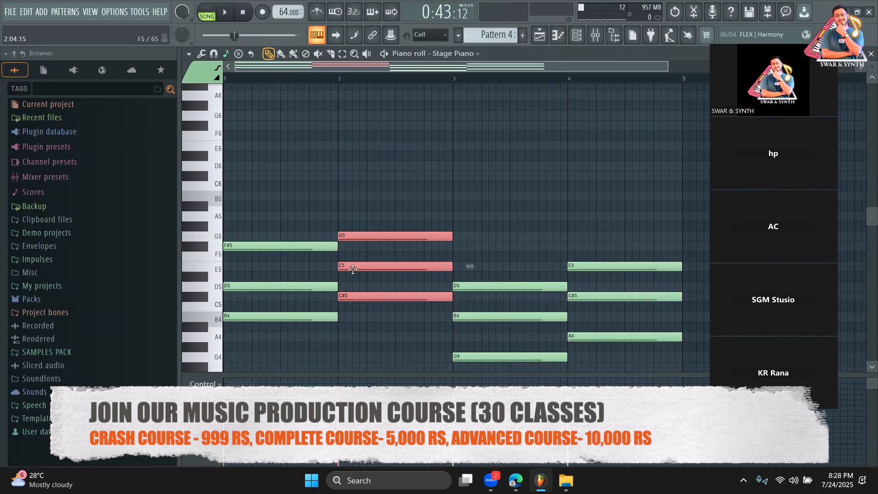
pyautogui.click(363, 287)
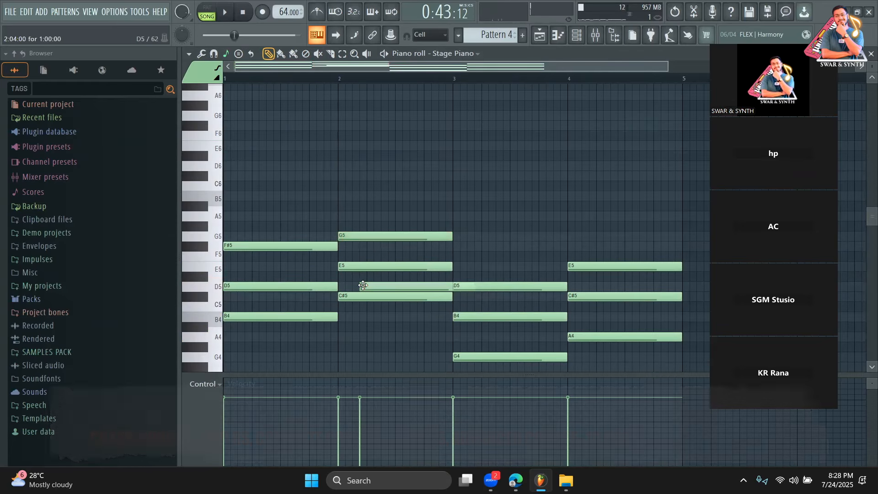
pyautogui.hotkey('ctrl', 'z')
pyautogui.moveTo(367, 294); pyautogui.dragTo(366, 286)
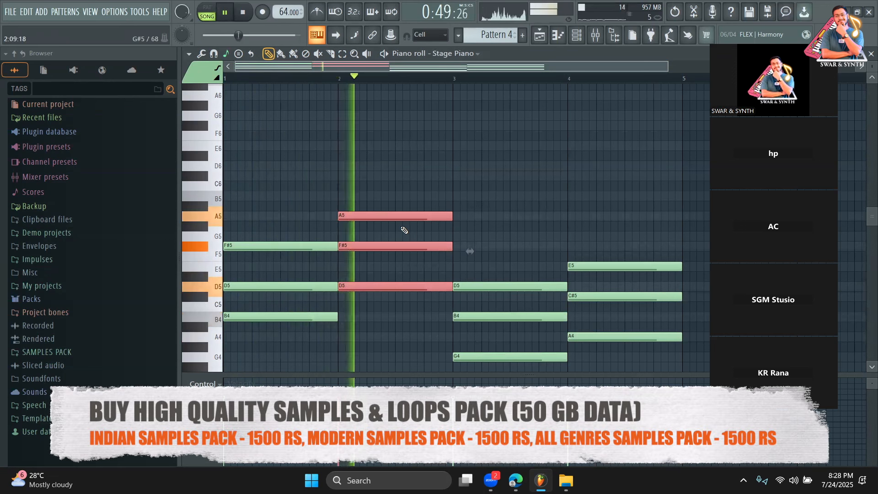
# Step: Raise the bar 3 chord to B4, D5 and F#5, replay the passage, and select the bar 4 chord
pyautogui.press('e')
pyautogui.scroll(-2, 501, 316)
pyautogui.press('p')
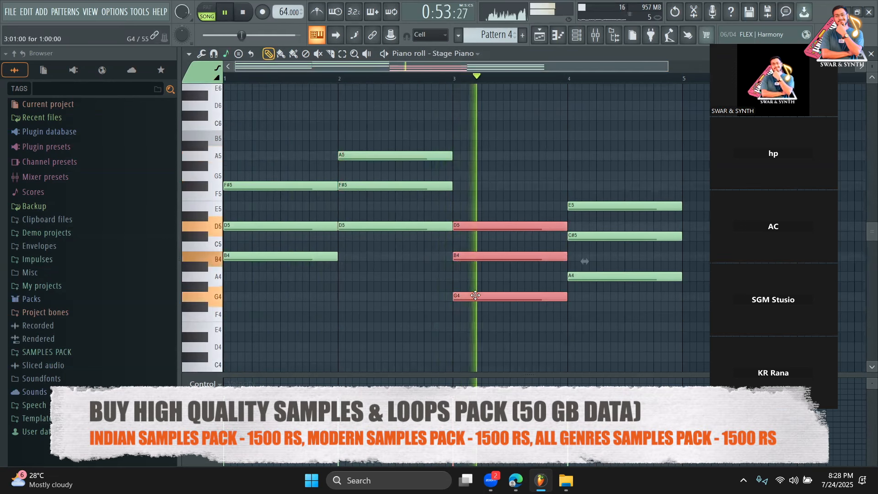
pyautogui.moveTo(485, 296); pyautogui.dragTo(485, 185)
pyautogui.press('space')
pyautogui.press('space')
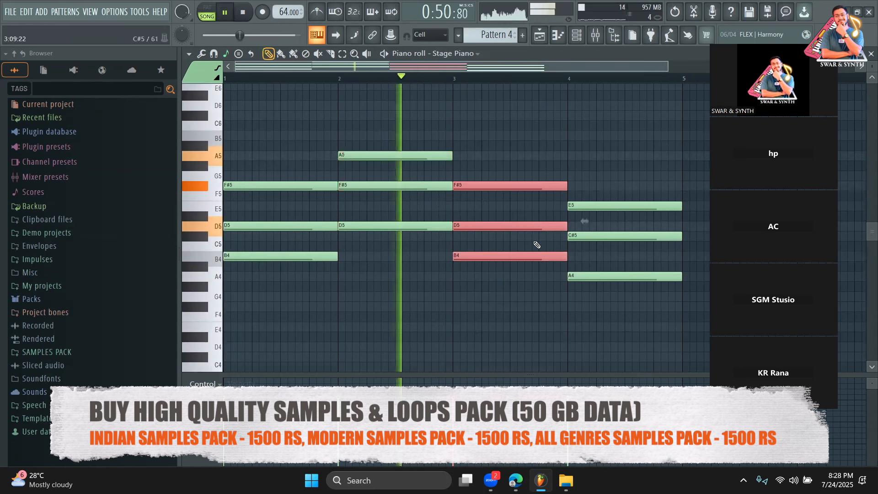
pyautogui.click(342, 54)
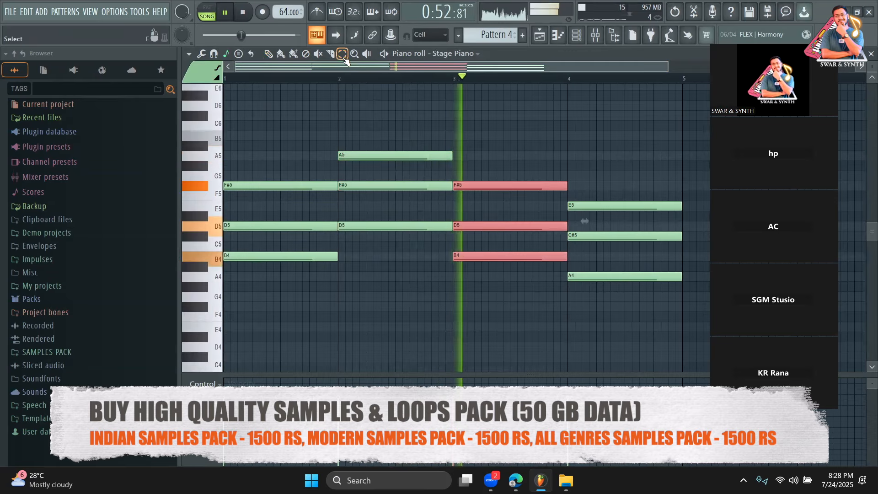
pyautogui.moveTo(655, 320); pyautogui.dragTo(612, 178)
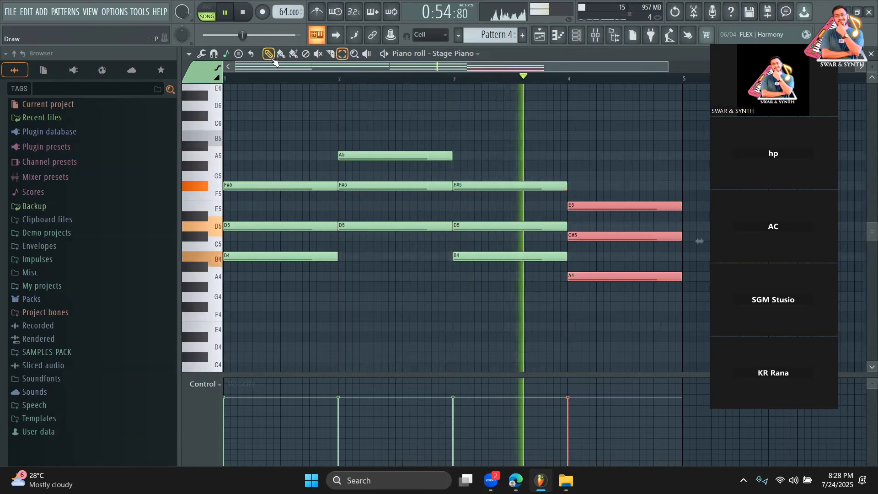
pyautogui.press('p')
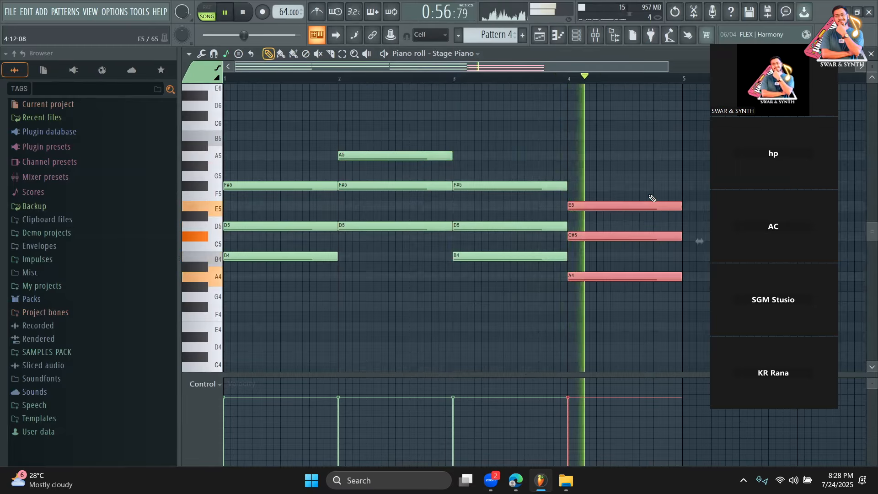
# Step: Return to the playlist and place two more Pattern 3 clips on Track 3, at bars 18 and 22
pyautogui.press('F5')
pyautogui.click(513, 151)
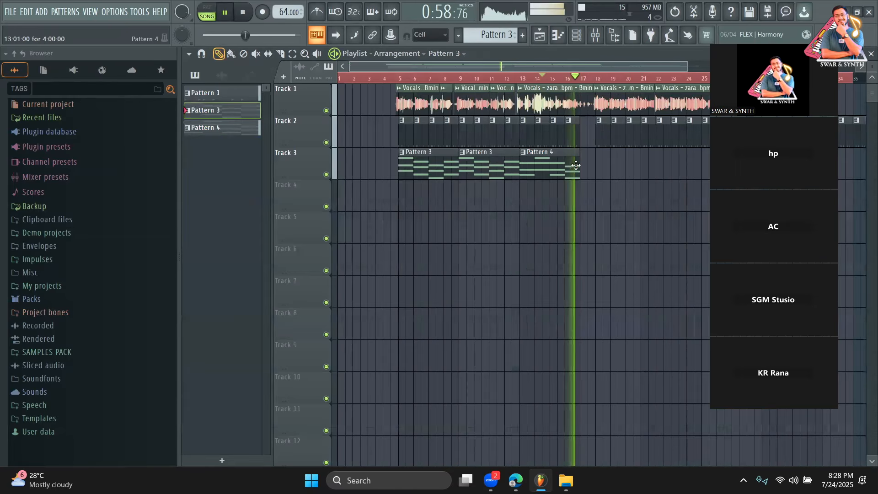
pyautogui.click(588, 168)
pyautogui.moveTo(607, 178); pyautogui.dragTo(624, 177)
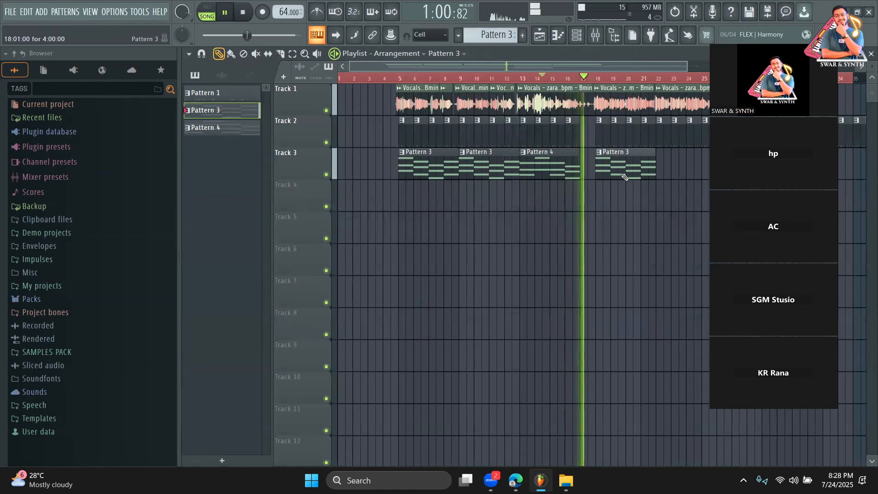
pyautogui.click(663, 172)
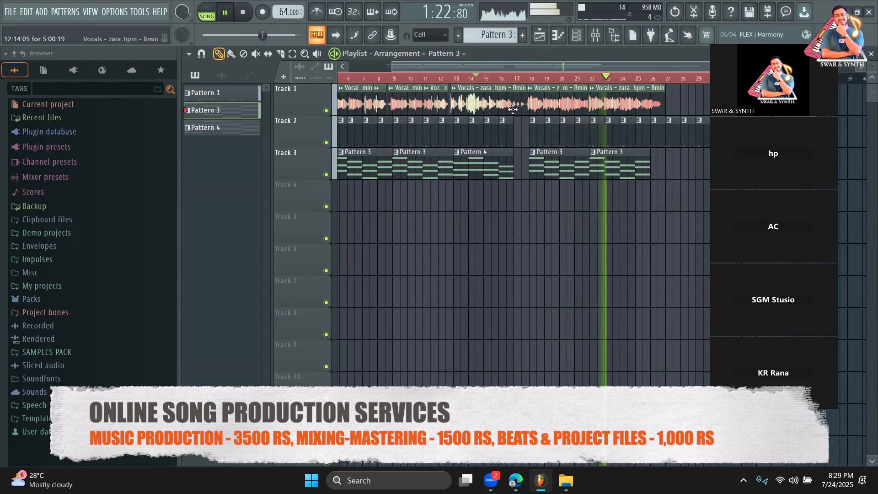
# Step: Stop playback and route the Stage Piano channel to mixer insert 7
pyautogui.moveTo(468, 63); pyautogui.dragTo(362, 67)
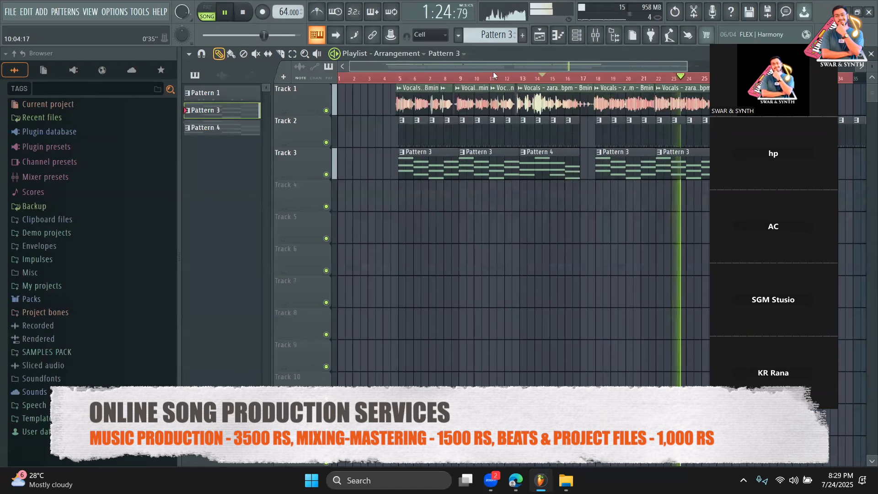
pyautogui.press('space')
pyautogui.click(577, 35)
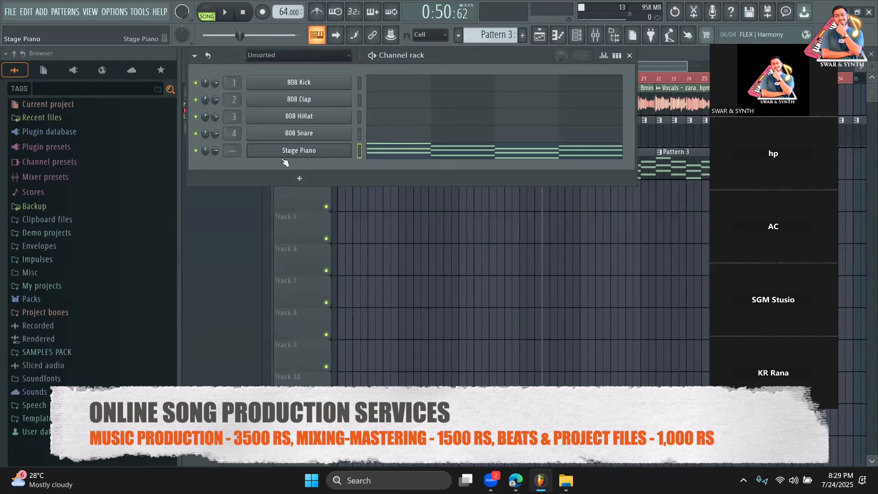
pyautogui.moveTo(232, 155); pyautogui.dragTo(232, 149)
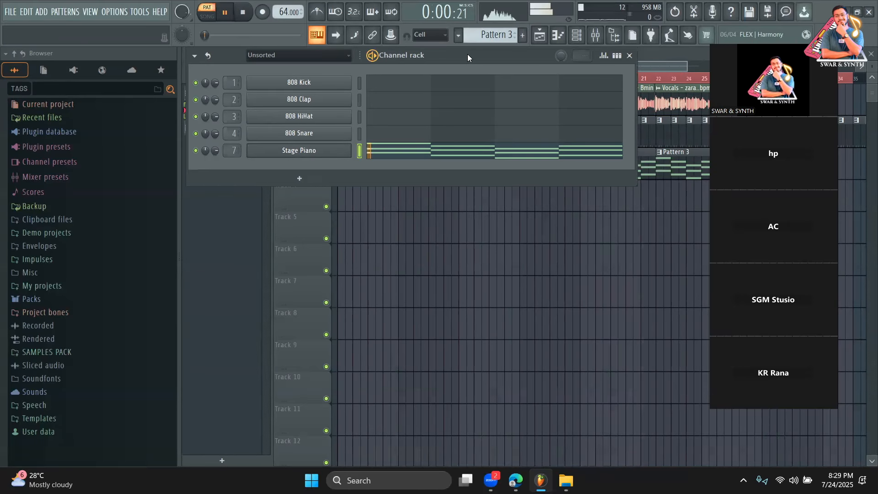
# Step: Load Fruity Parametric EQ 2 on mixer insert 7 and boost bands 1, 2 and 3 by about 3 dB
pyautogui.press('F9')
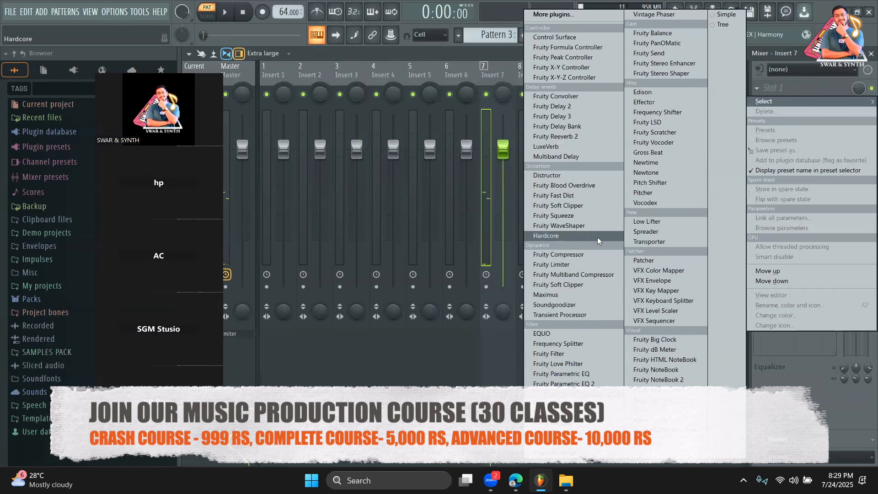
pyautogui.click(591, 383)
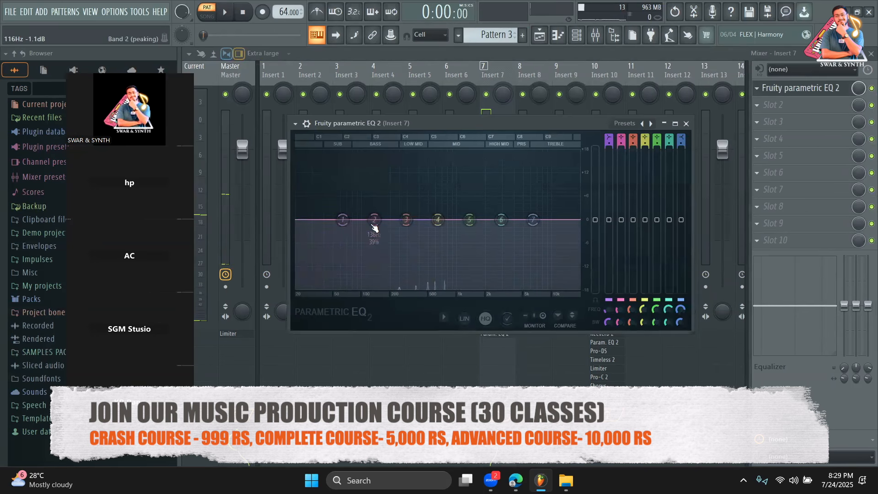
pyautogui.press('space')
pyautogui.moveTo(406, 220); pyautogui.dragTo(342, 209)
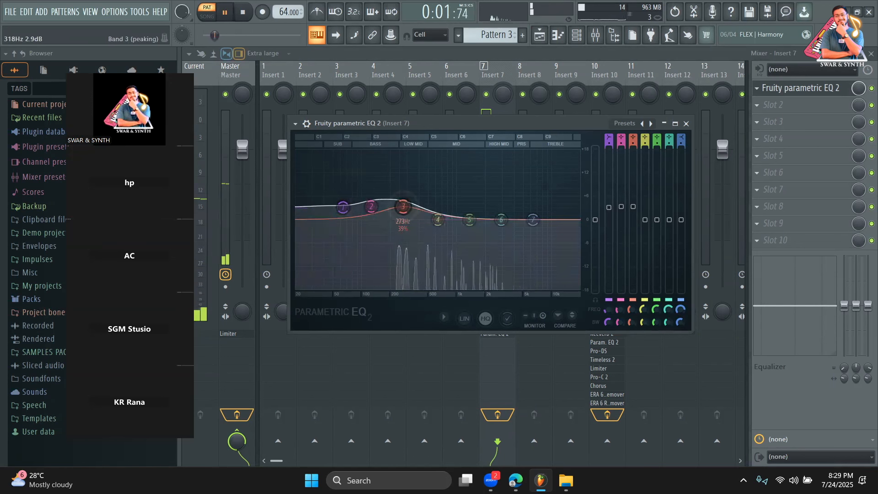
pyautogui.press('space')
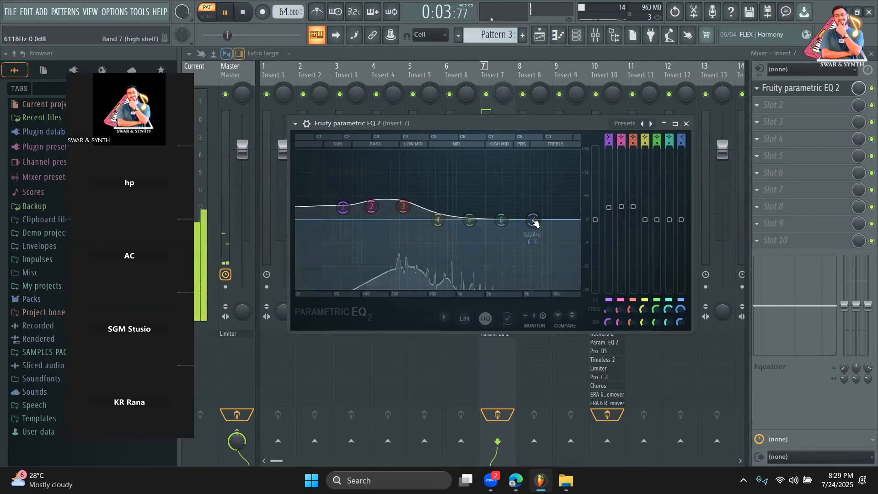
# Step: Boost the EQ's band 7 high shelf and audition the piano
pyautogui.moveTo(534, 220); pyautogui.dragTo(547, 200)
pyautogui.press('space')
pyautogui.press('space')
# Step: Load Fruity Reeverb 2 into effect slot 2 of mixer insert 7
pyautogui.click(796, 106)
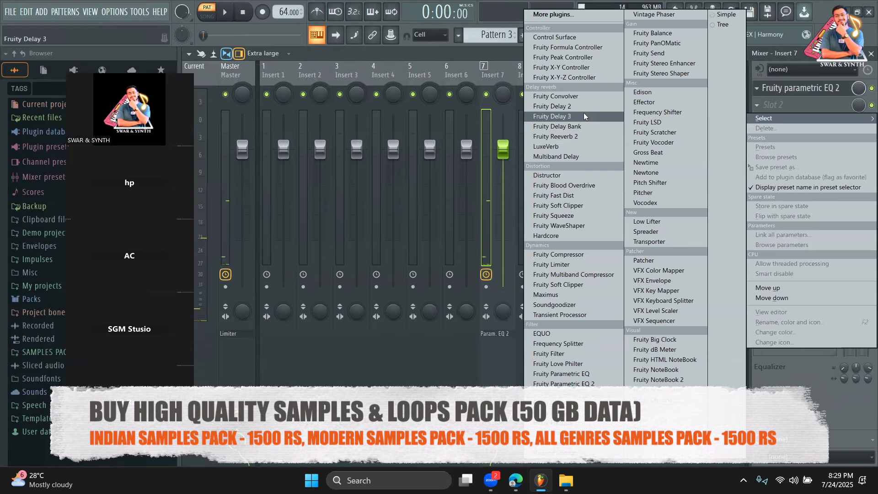
pyautogui.click(581, 136)
pyautogui.moveTo(345, 169); pyautogui.dragTo(317, 163)
# Step: Audition the piano reverb while adjusting its wet level, and set its high cut to 4.5 kHz
pyautogui.press('space')
pyautogui.moveTo(491, 157); pyautogui.dragTo(493, 137)
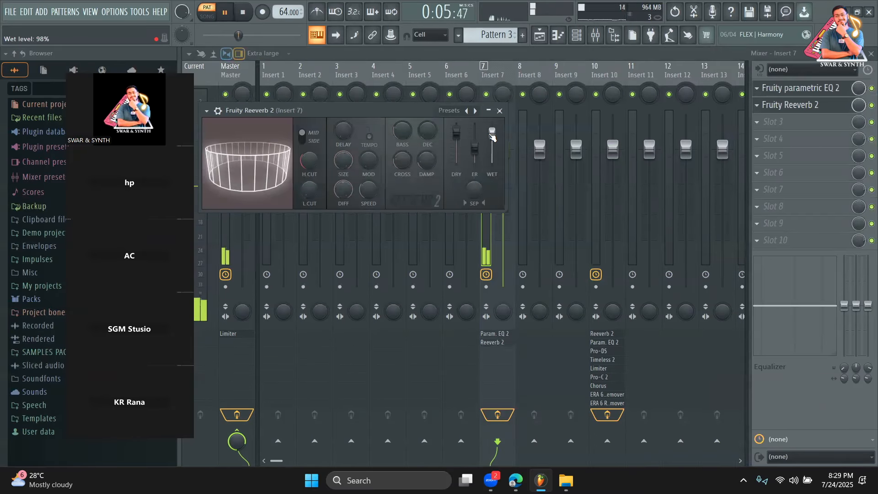
pyautogui.press('space')
pyautogui.moveTo(493, 137); pyautogui.dragTo(491, 145)
pyautogui.moveTo(309, 161); pyautogui.dragTo(309, 168)
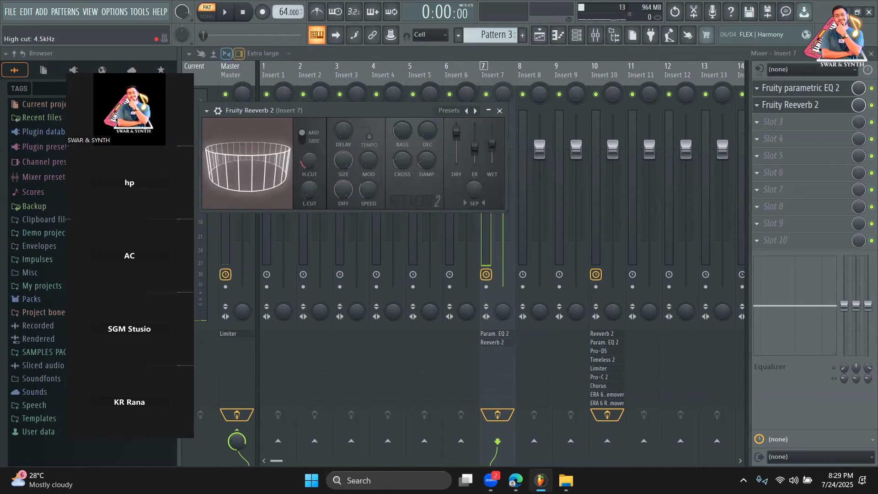
pyautogui.moveTo(492, 144); pyautogui.dragTo(492, 147)
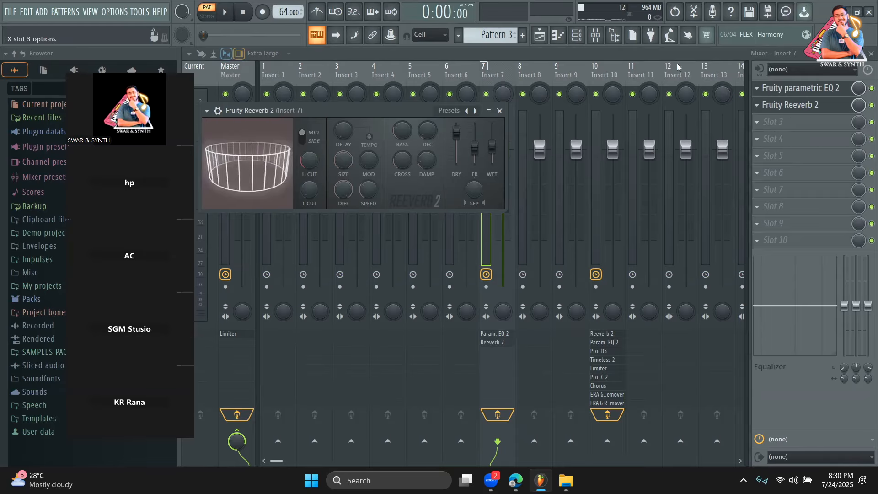
# Step: Find ValhallaVintageVerb among the effect plugins and load it into slot 3 of mixer insert 7
pyautogui.click(757, 122)
pyautogui.click(820, 110)
pyautogui.click(808, 123)
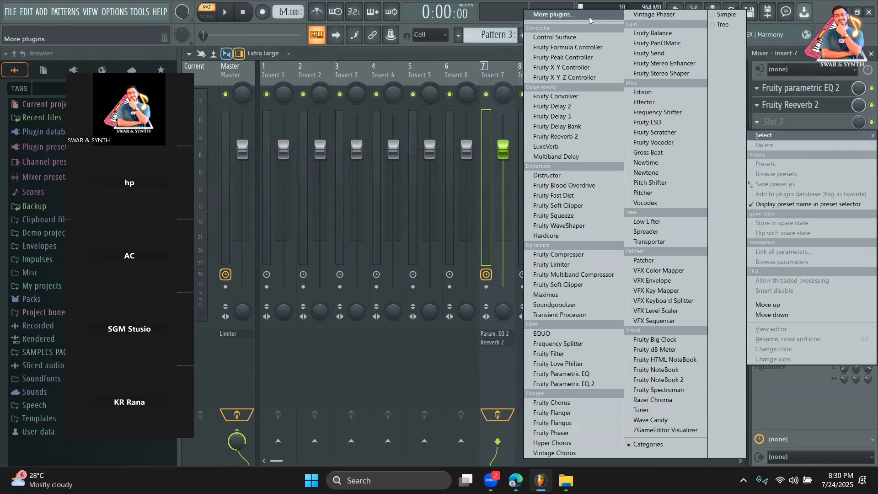
pyautogui.click(588, 18)
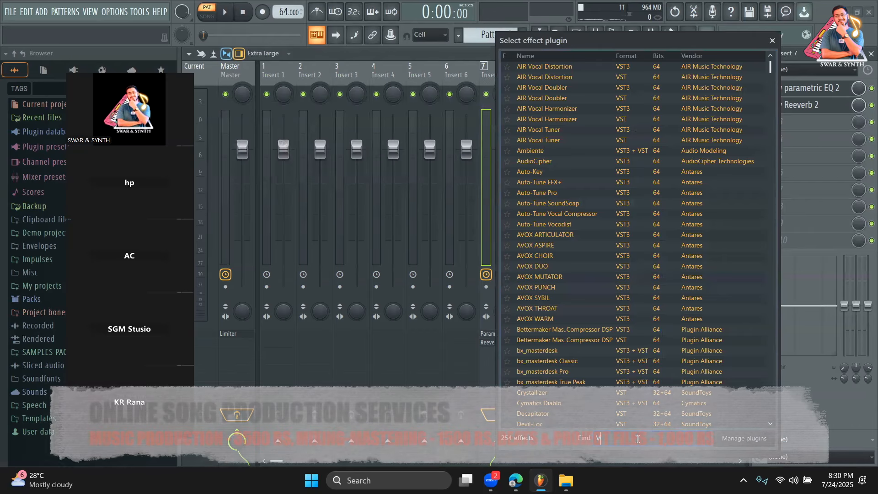
pyautogui.write('val')
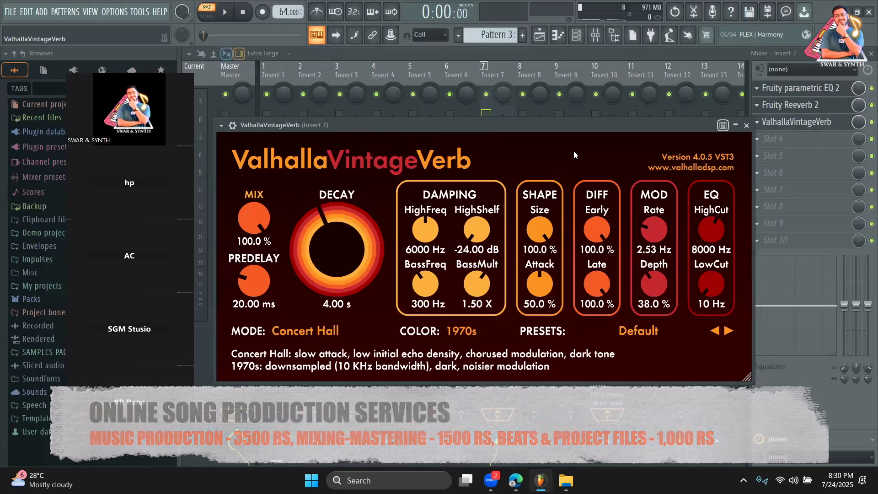
# Step: Play the piano pattern and try ValhallaVintageVerb's Bright Hall mode
pyautogui.press('space')
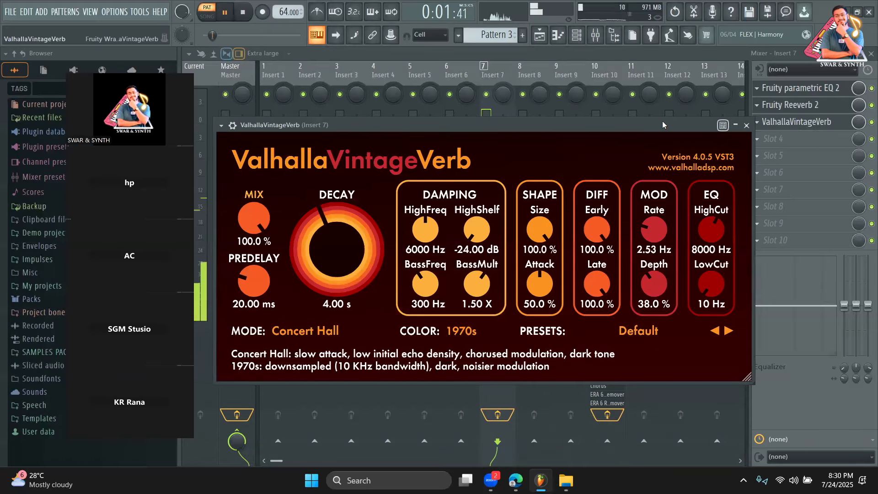
pyautogui.click(311, 331)
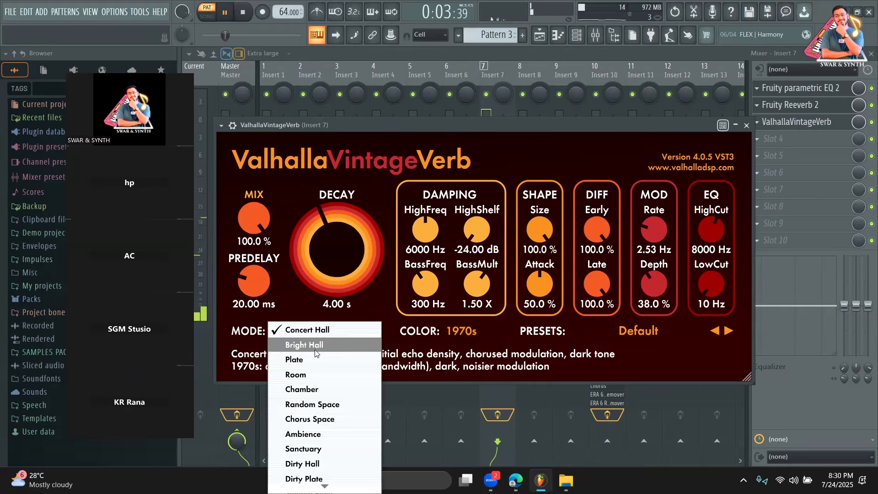
pyautogui.click(315, 345)
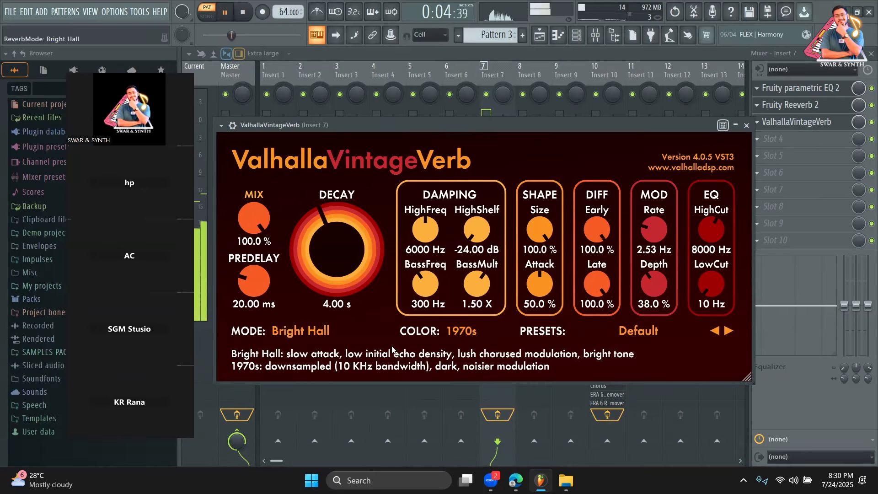
# Step: Audition ValhallaVintageVerb's Cathedral presets on the piano, from CathedralLargeHall through SaintPaulsCathedral
pyautogui.click(608, 333)
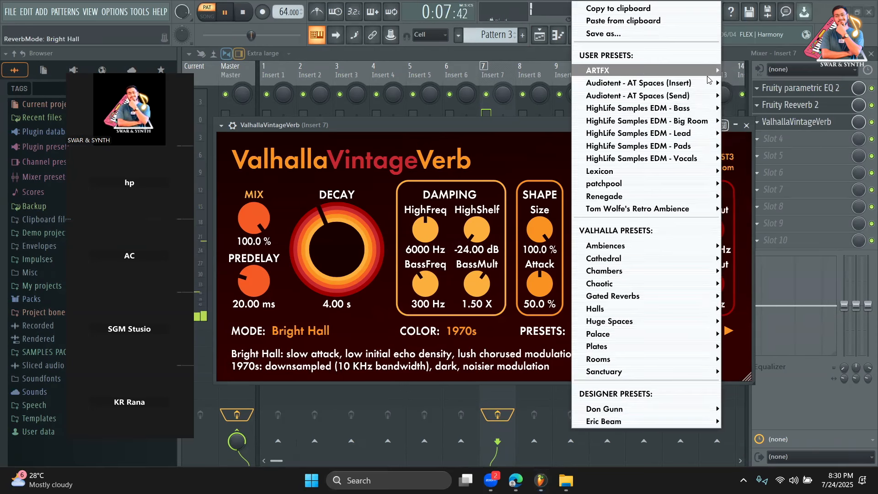
pyautogui.moveTo(704, 70)
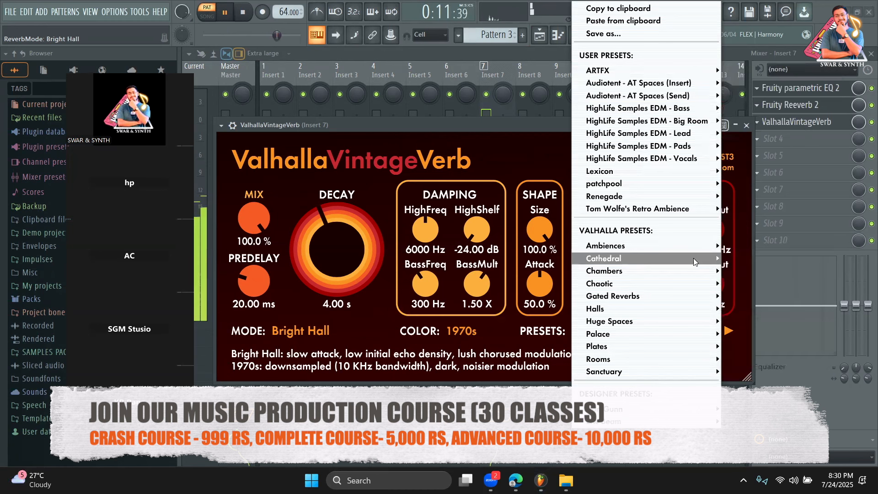
pyautogui.moveTo(693, 257)
pyautogui.click(759, 159)
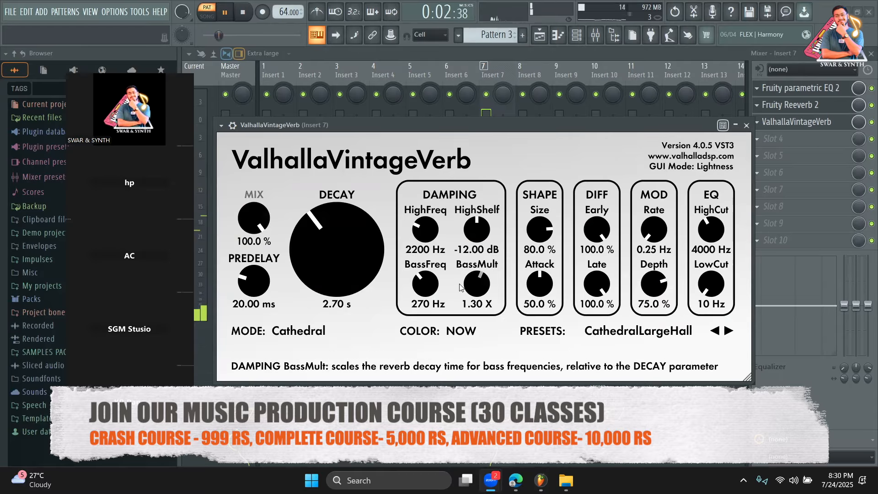
pyautogui.click(732, 336)
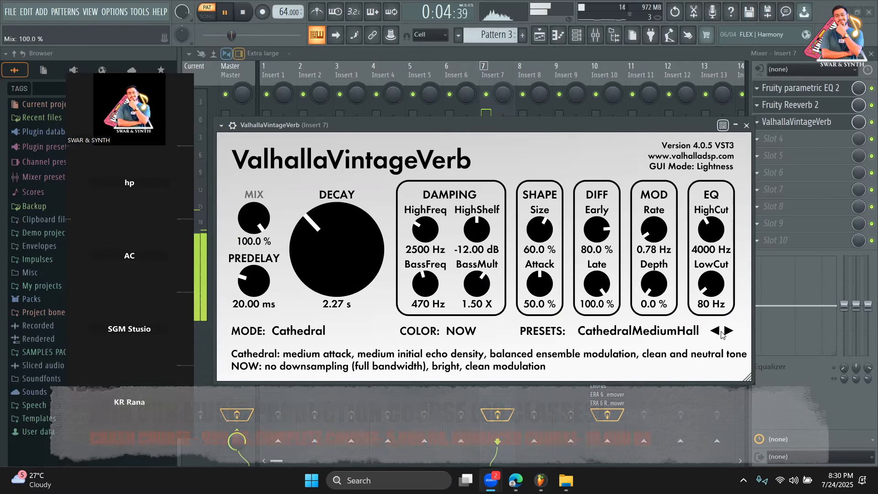
pyautogui.click(729, 331)
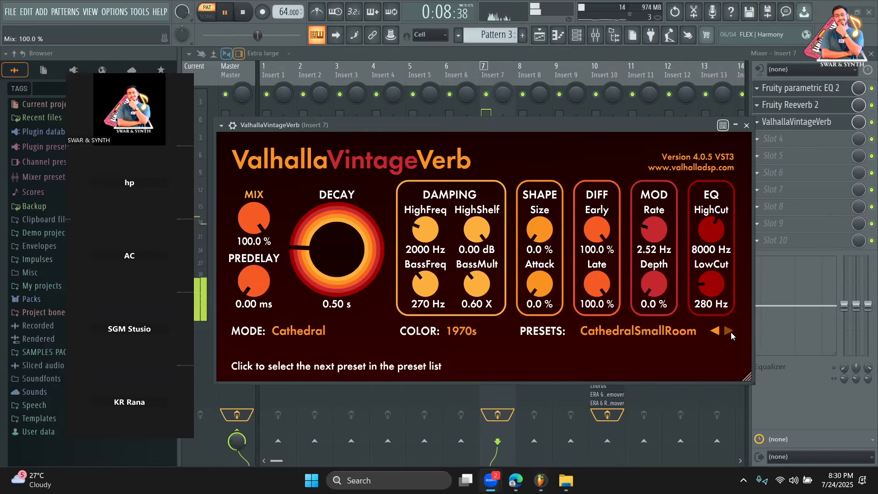
pyautogui.click(729, 333)
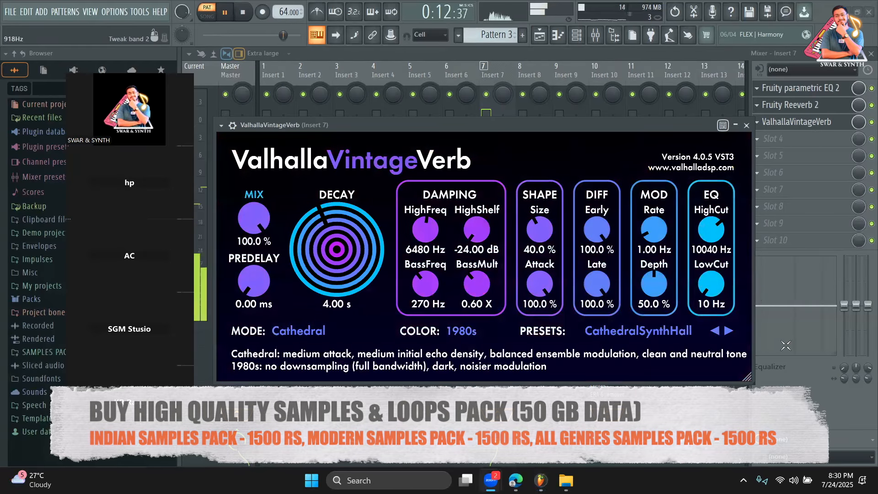
pyautogui.click(729, 331)
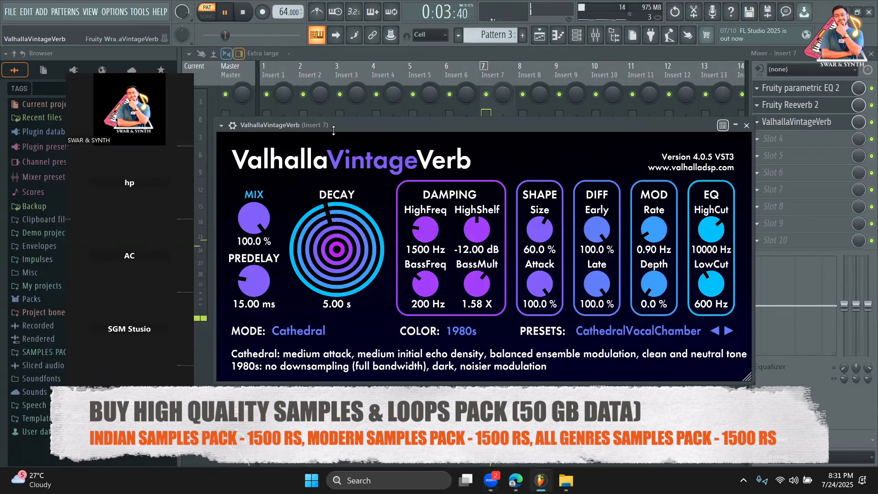
pyautogui.click(729, 331)
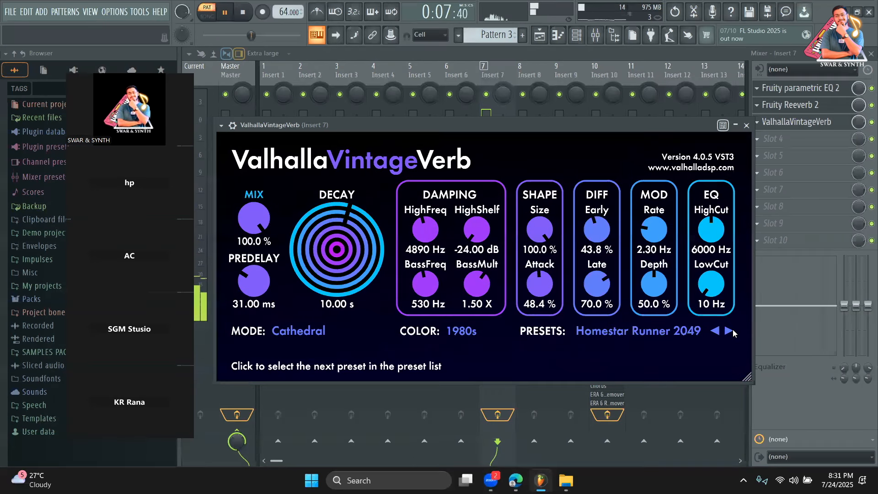
pyautogui.click(731, 332)
pyautogui.click(729, 331)
pyautogui.press('space')
pyautogui.press('space')
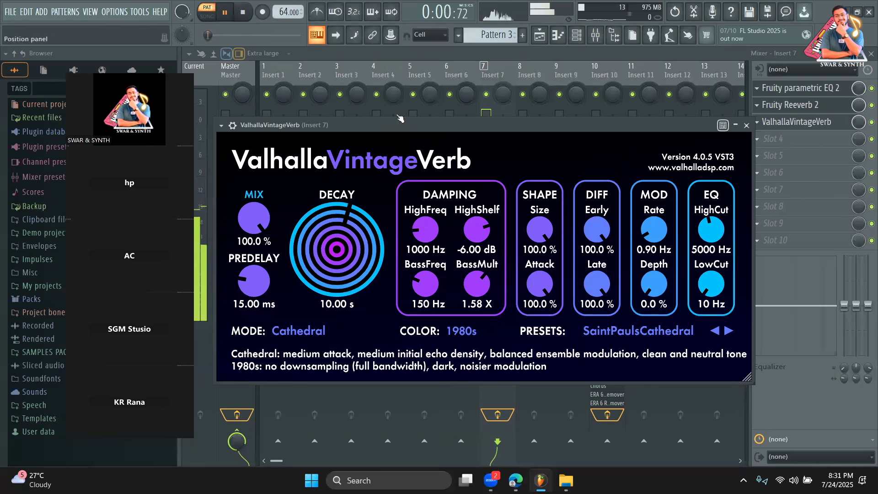
# Step: Load the Mod Taj preset from ValhallaVintageVerb's Huge Spaces category
pyautogui.click(640, 331)
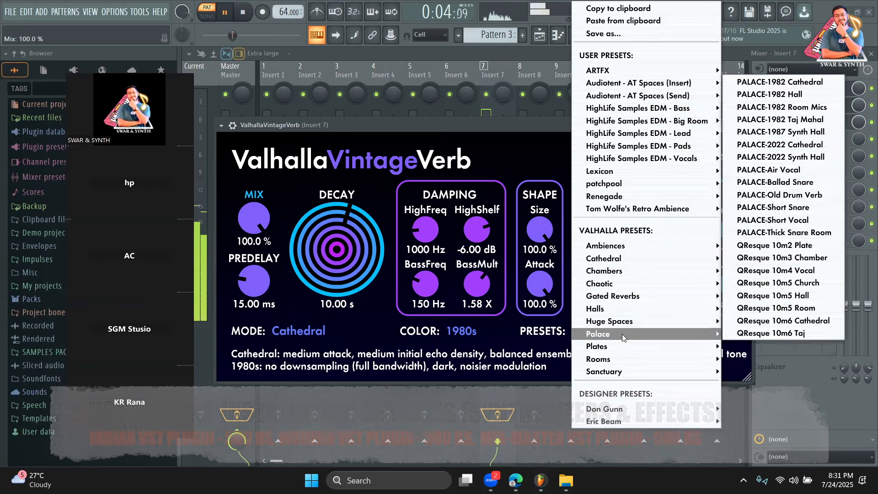
pyautogui.moveTo(622, 353)
pyautogui.moveTo(625, 324)
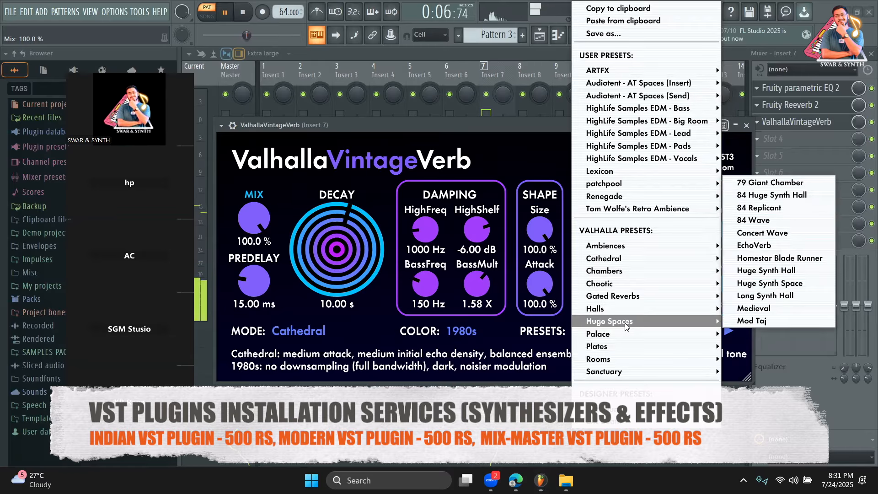
pyautogui.click(747, 321)
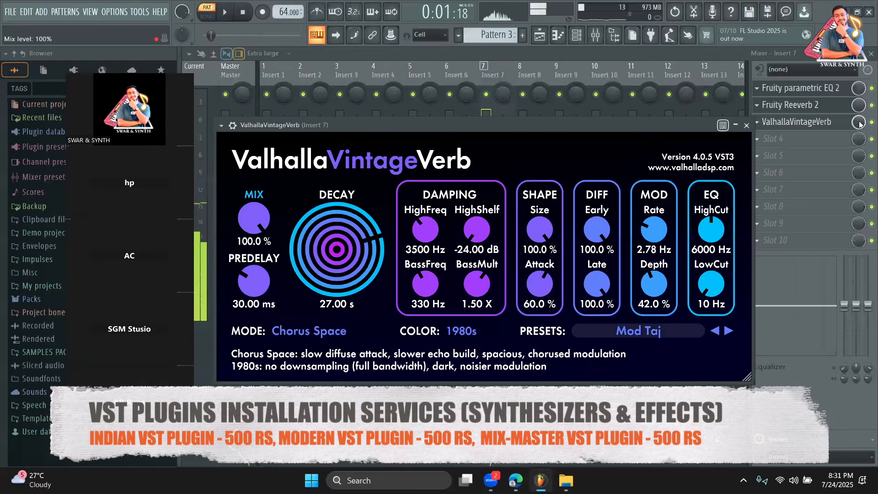
# Step: Lower ValhallaVintageVerb's mix level in slot 3 of insert 7 to about 26% and audition the piano
pyautogui.moveTo(857, 122); pyautogui.dragTo(858, 156)
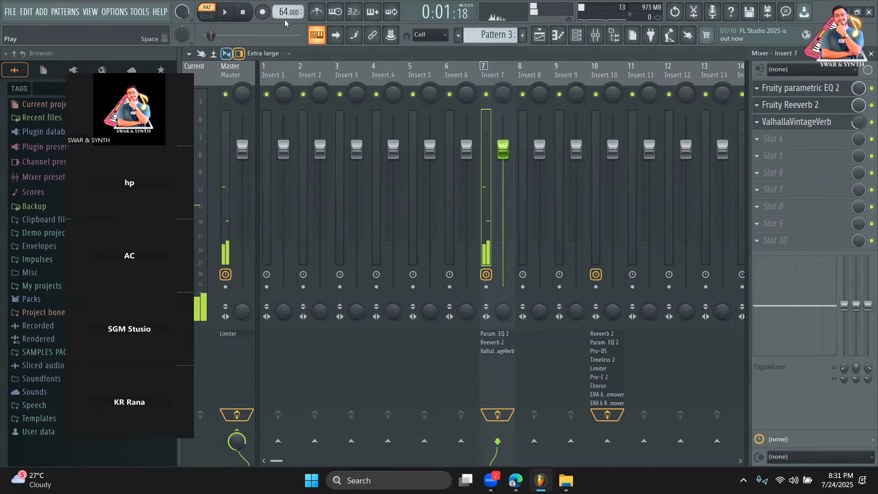
pyautogui.press('space')
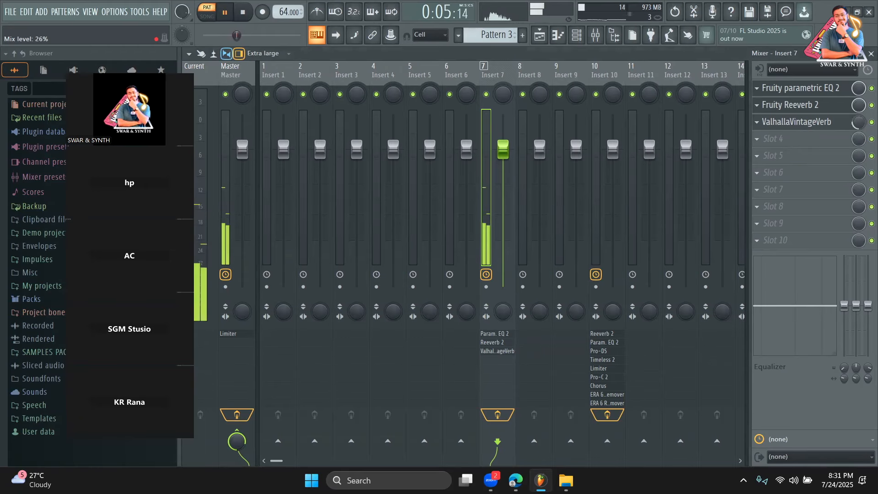
pyautogui.moveTo(858, 122); pyautogui.dragTo(859, 120)
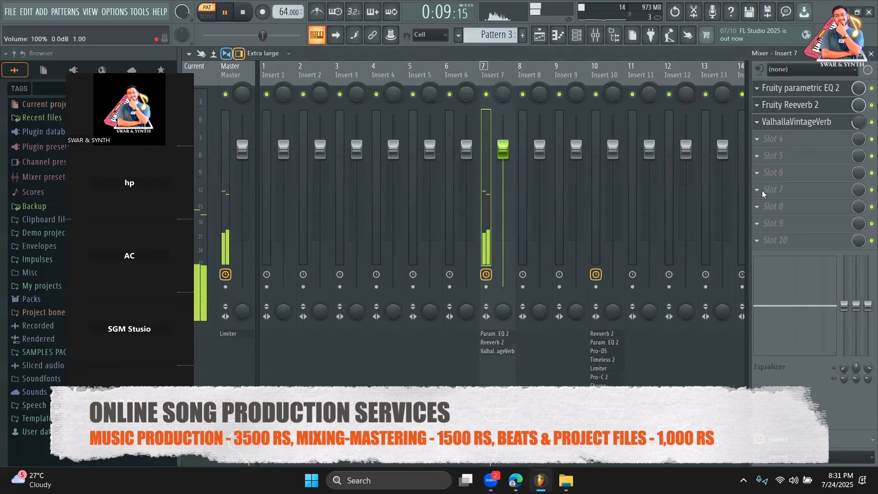
# Step: Compare the piano with and without its effects by disabling and re-enabling insert 7's effect slots during playback
pyautogui.click(499, 413)
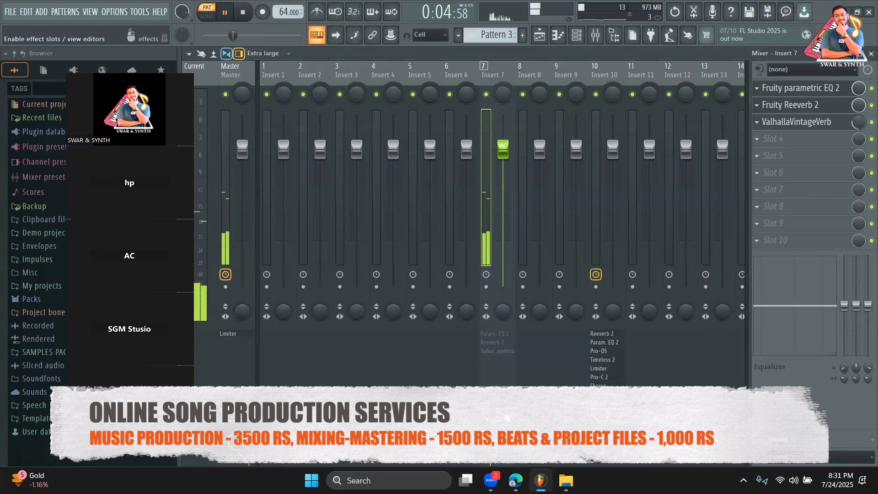
pyautogui.press('space')
pyautogui.click(505, 414)
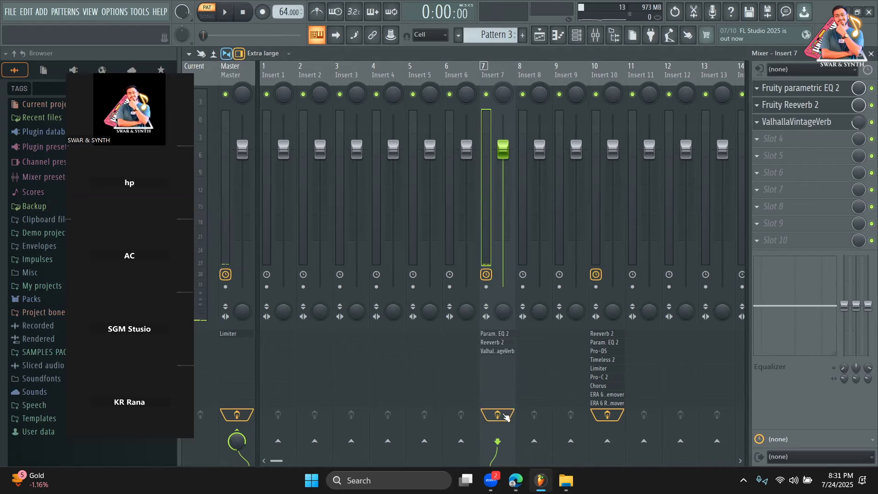
pyautogui.press('space')
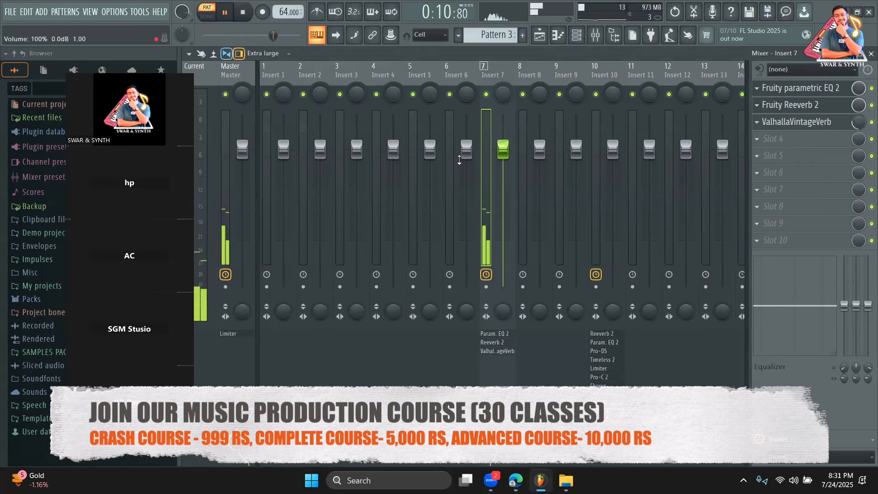
# Step: Switch to song mode in the playlist and delete the four drum clips at bars 5 to 8 on Track 2
pyautogui.click(540, 35)
pyautogui.press('l')
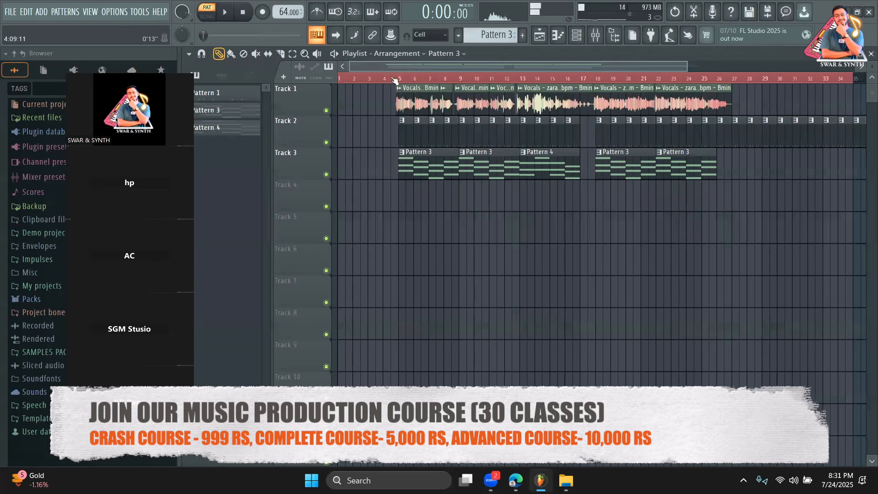
pyautogui.rightClick(405, 140)
pyautogui.rightClick(421, 139)
pyautogui.rightClick(436, 139)
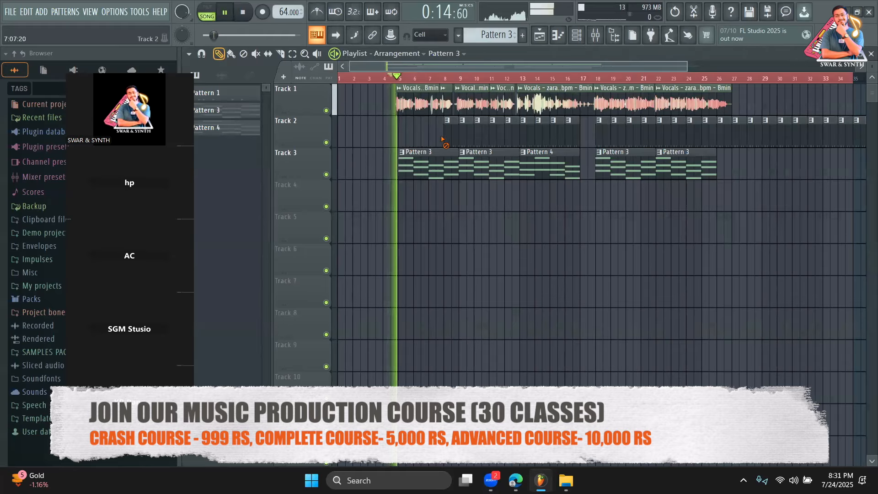
pyautogui.rightClick(449, 139)
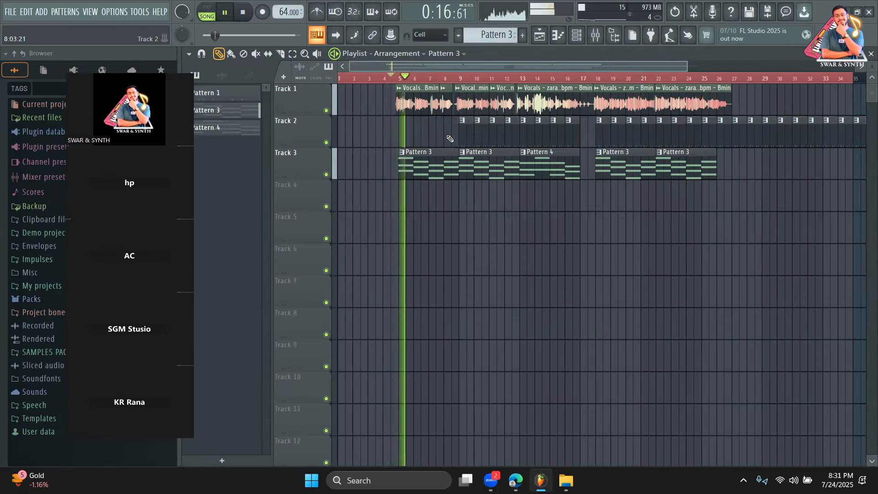
# Step: Load Auto-Tune Pro into effect slot 10 of the vocals' mixer insert 10
pyautogui.doubleClick(552, 114)
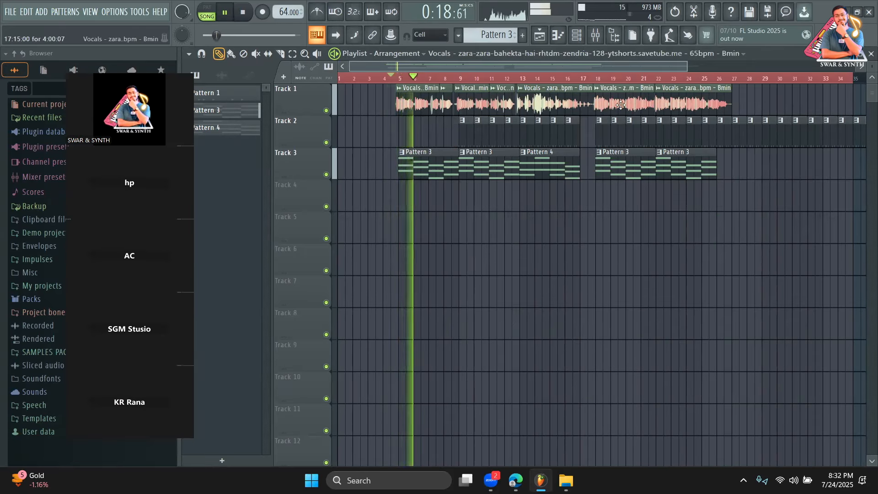
pyautogui.click(606, 39)
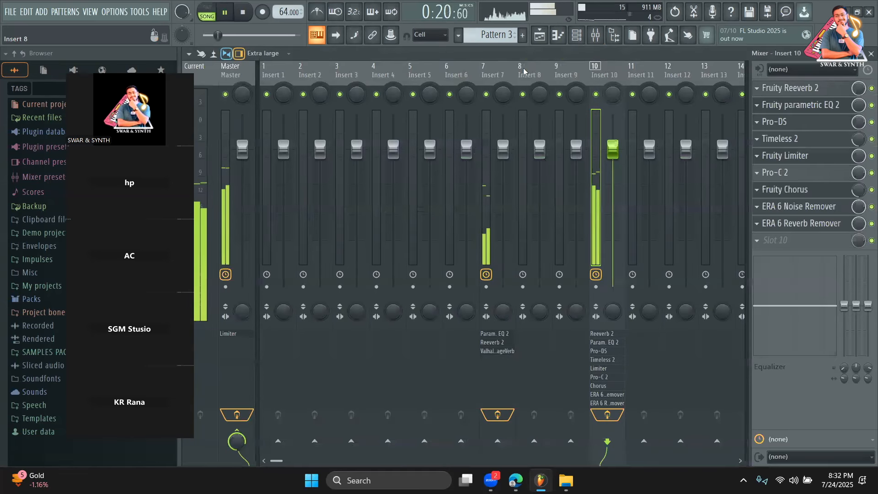
pyautogui.press('space')
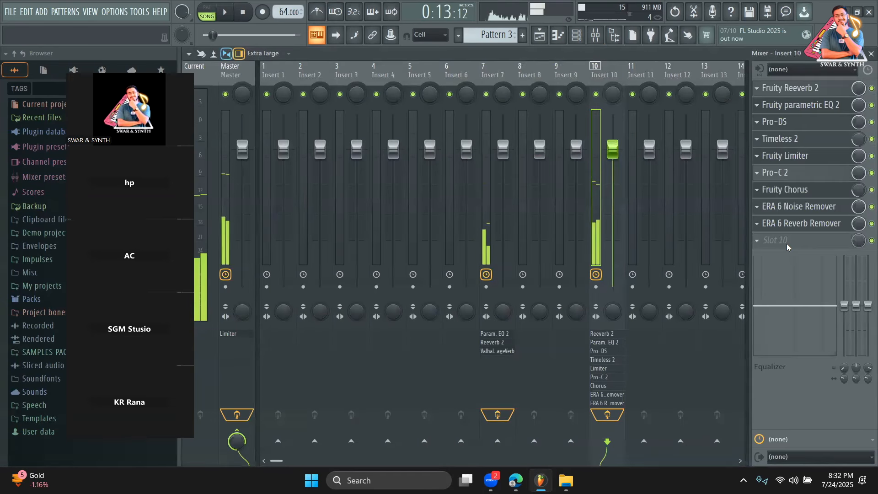
pyautogui.click(777, 240)
pyautogui.click(553, 14)
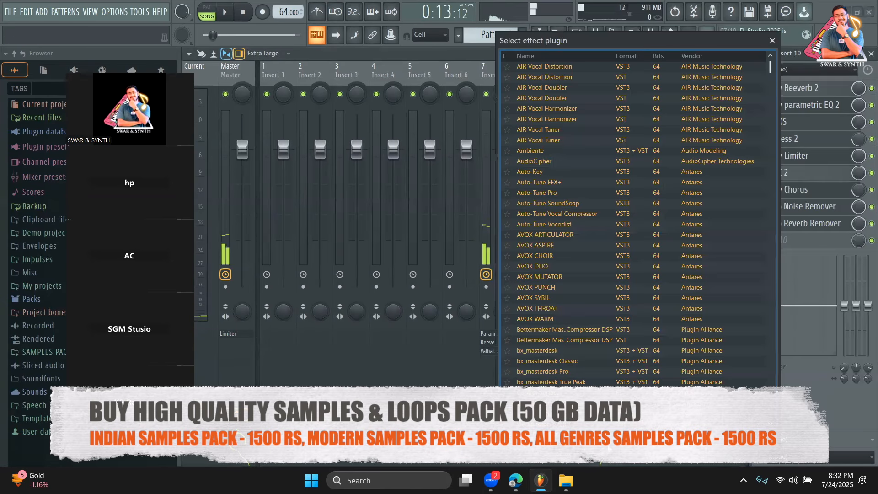
pyautogui.write('auto')
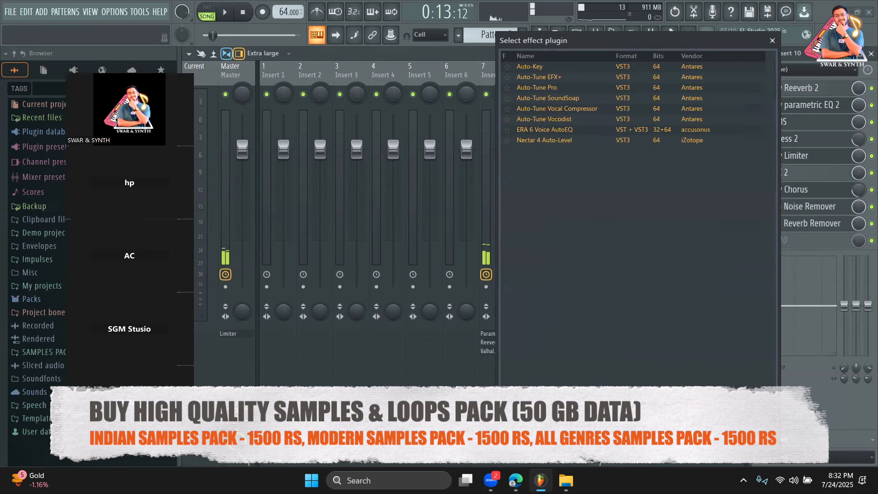
pyautogui.doubleClick(567, 87)
pyautogui.moveTo(463, 204); pyautogui.dragTo(377, 60)
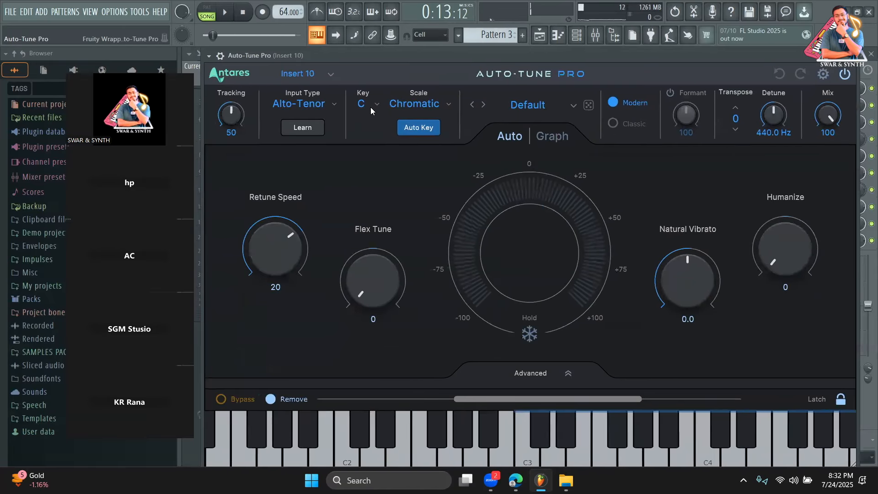
# Step: Set Auto-Tune Pro's key to B and its scale to Minor
pyautogui.click(371, 107)
pyautogui.click(378, 368)
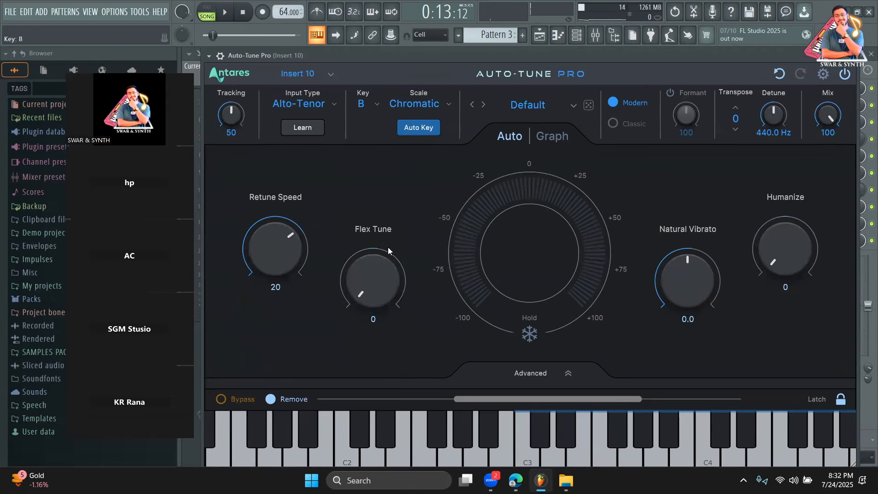
pyautogui.click(407, 98)
pyautogui.click(419, 81)
# Step: Play the song while setting Auto-Tune Pro's Flex Tune to 19, Humanize to 22 and Retune Speed to 15
pyautogui.moveTo(278, 240); pyautogui.dragTo(284, 261)
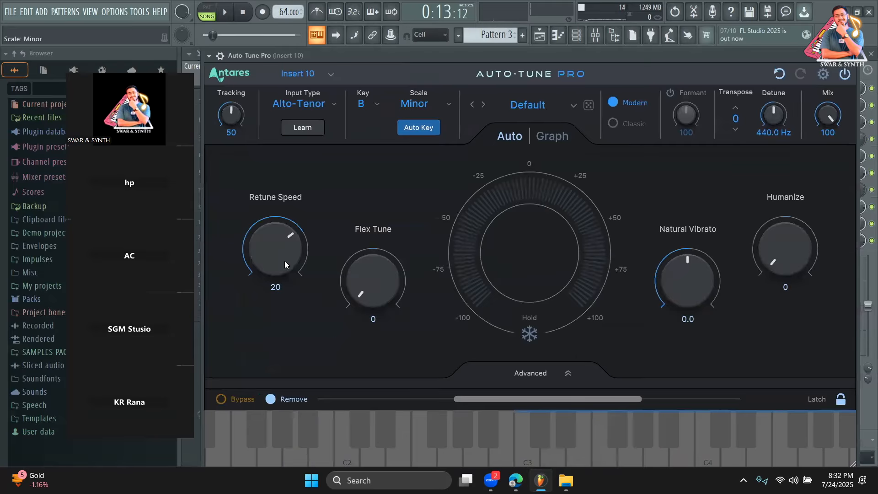
pyautogui.click(224, 12)
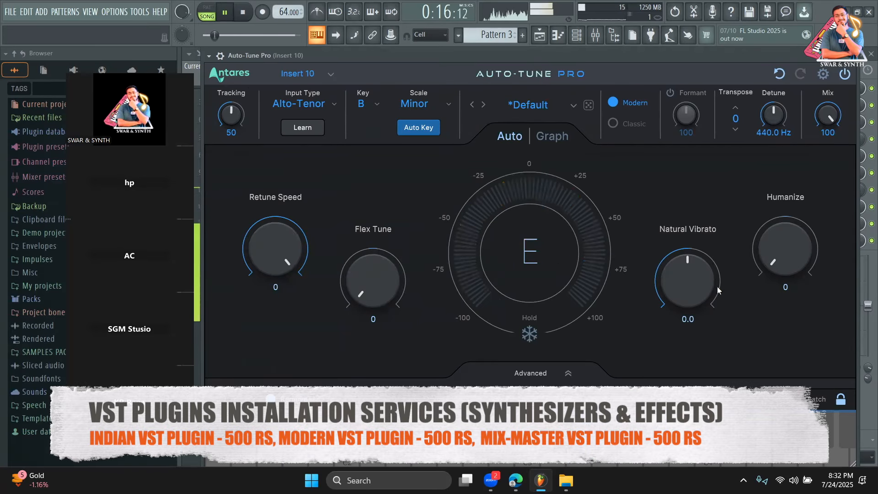
pyautogui.moveTo(362, 297); pyautogui.dragTo(361, 262)
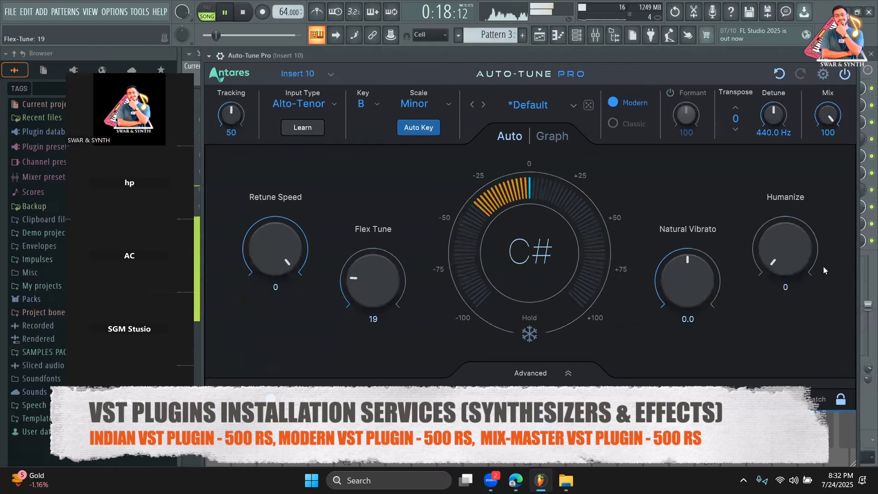
pyautogui.moveTo(825, 270); pyautogui.dragTo(825, 256)
pyautogui.moveTo(300, 249); pyautogui.dragTo(305, 303)
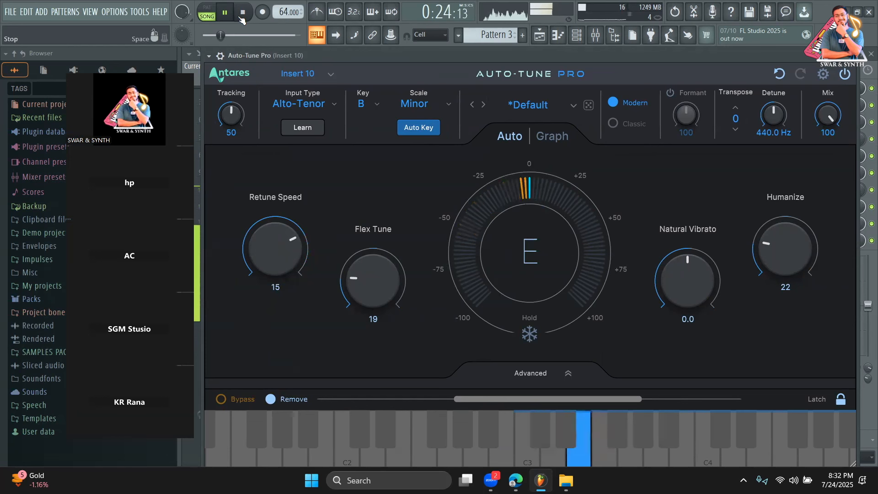
# Step: Stop playback and set Auto-Tune Pro's Humanize to 20 and Flex Tune to 16, leaving the plugin window closed
pyautogui.click(241, 17)
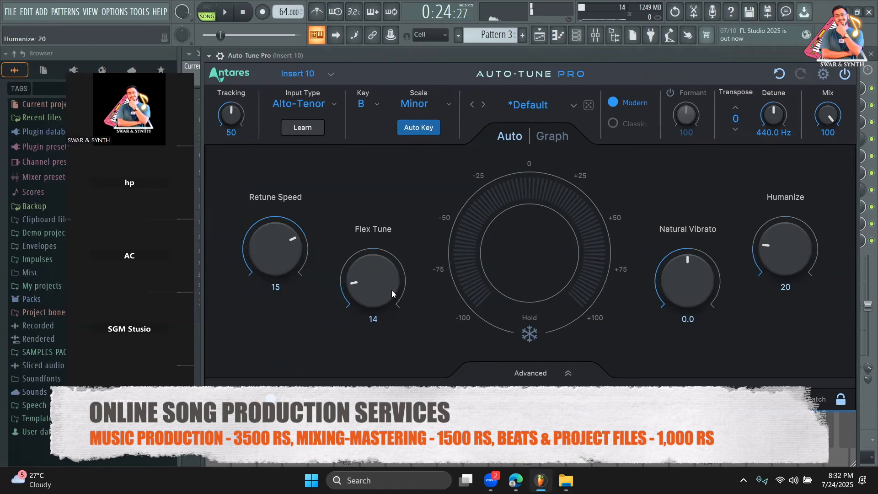
pyautogui.moveTo(387, 290); pyautogui.dragTo(387, 286)
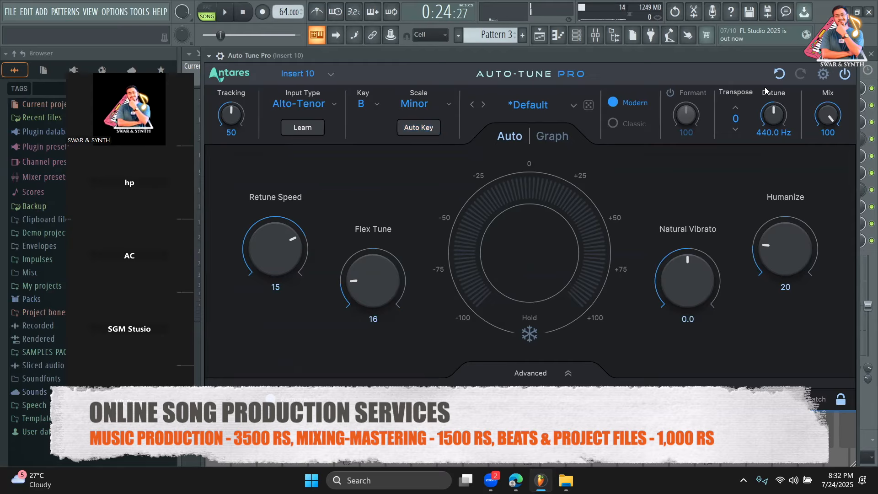
pyautogui.click(870, 54)
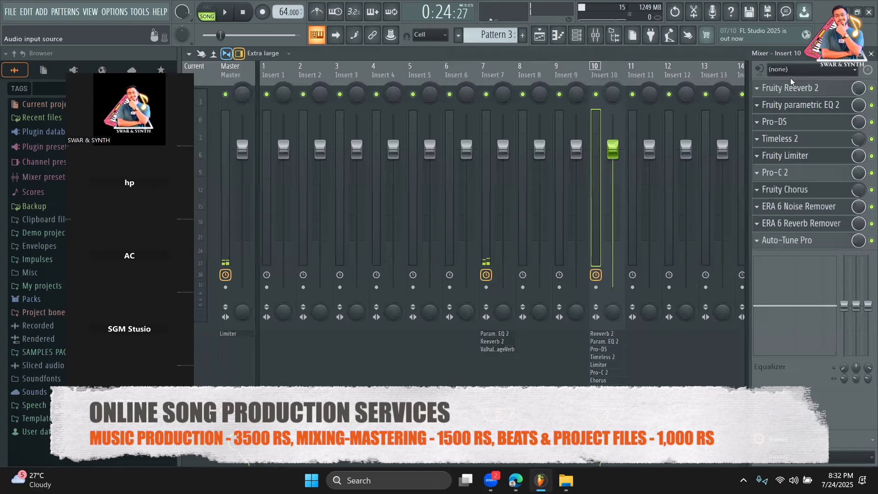
pyautogui.click(808, 242)
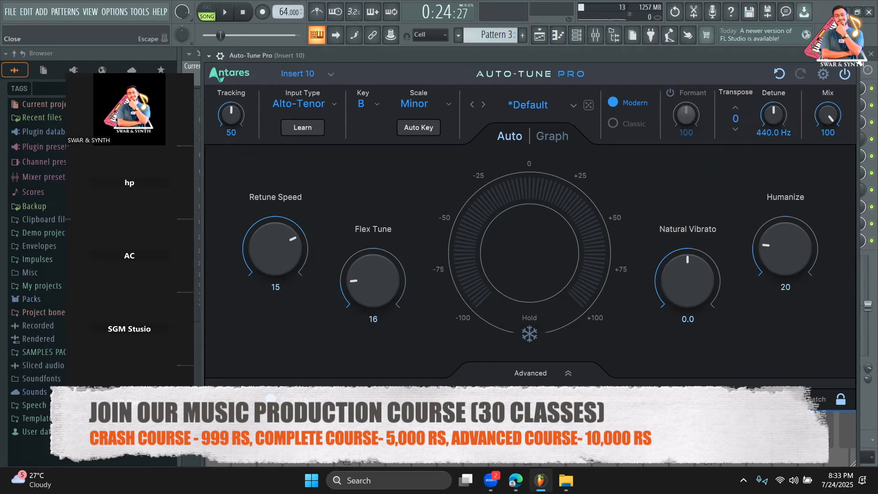
pyautogui.click(870, 54)
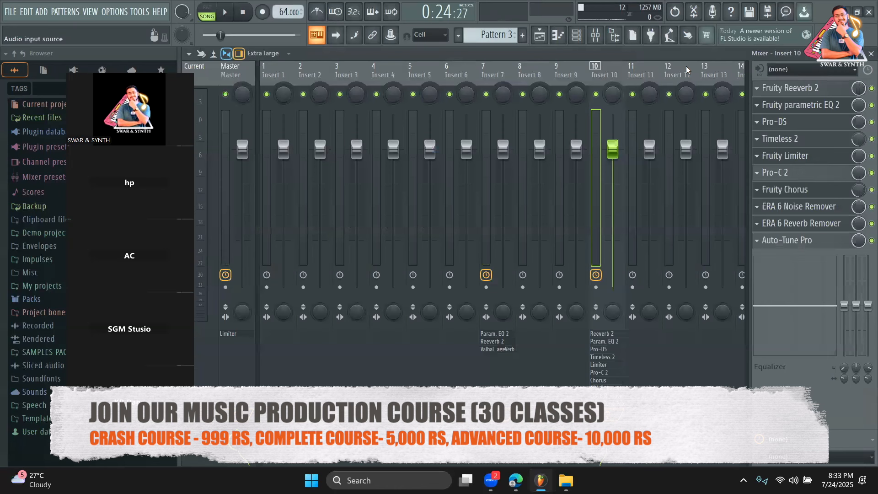
# Step: Play the song from the playlist and examine Pattern 3's Stage Piano chords in the piano roll
pyautogui.click(539, 35)
pyautogui.press('space')
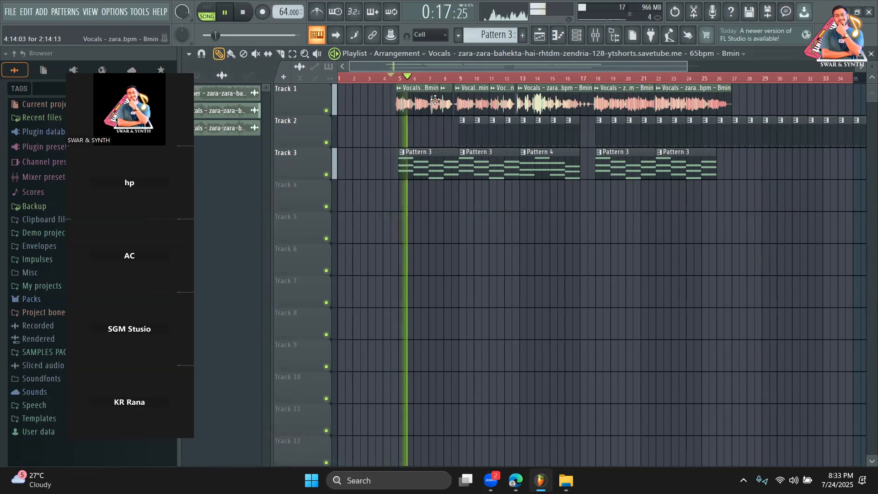
pyautogui.press('F6')
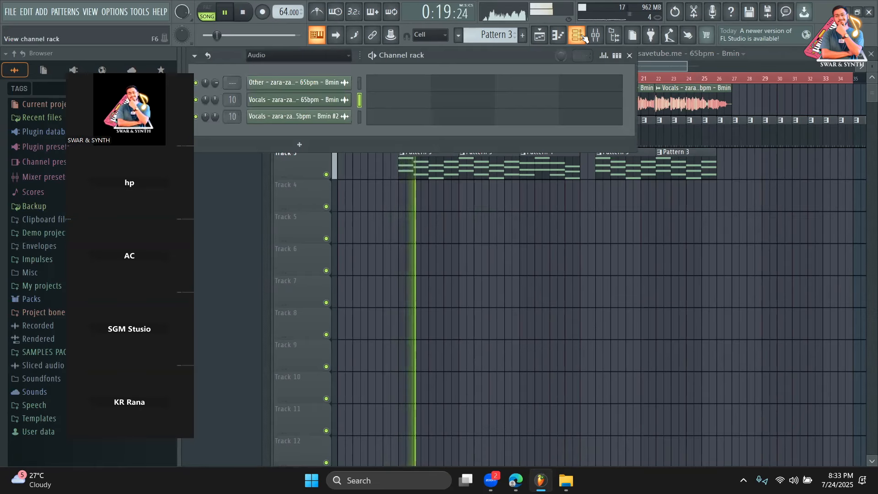
pyautogui.doubleClick(445, 176)
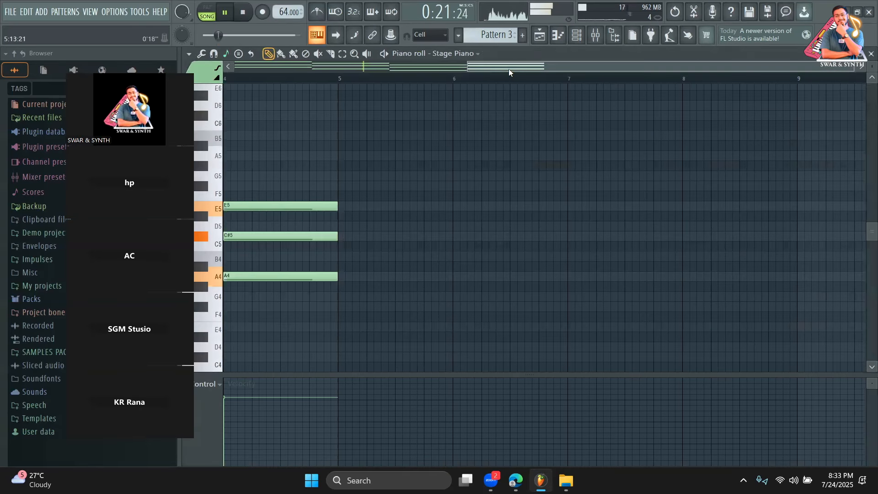
pyautogui.press('space')
pyautogui.scroll(-2, 491, 246)
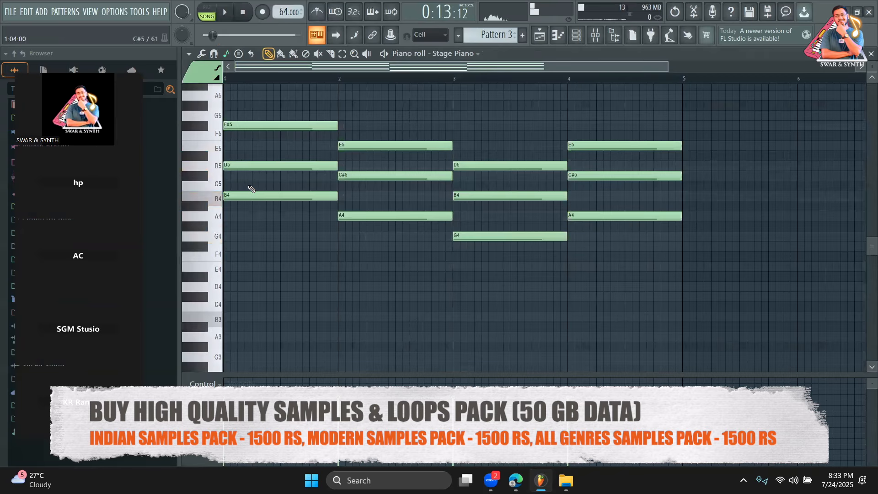
# Step: Check the channel settings of the vocal clip at bar 9 on Track 1 in the playlist
pyautogui.click(542, 36)
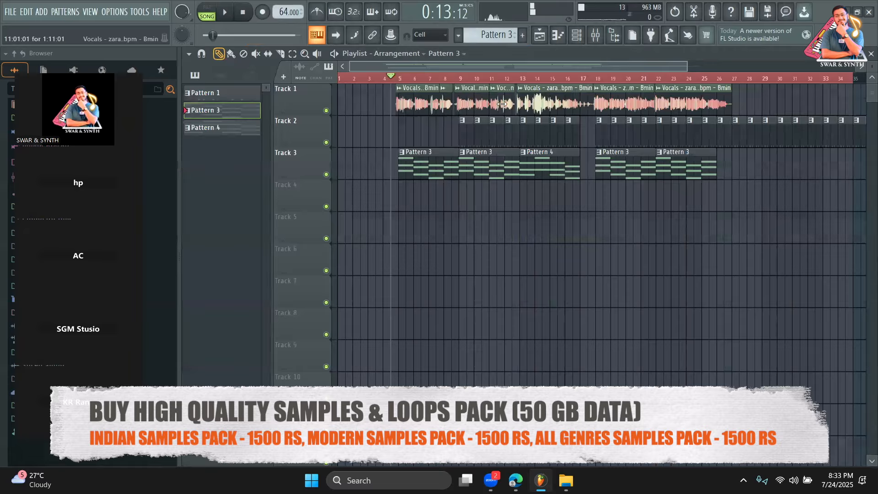
pyautogui.doubleClick(475, 105)
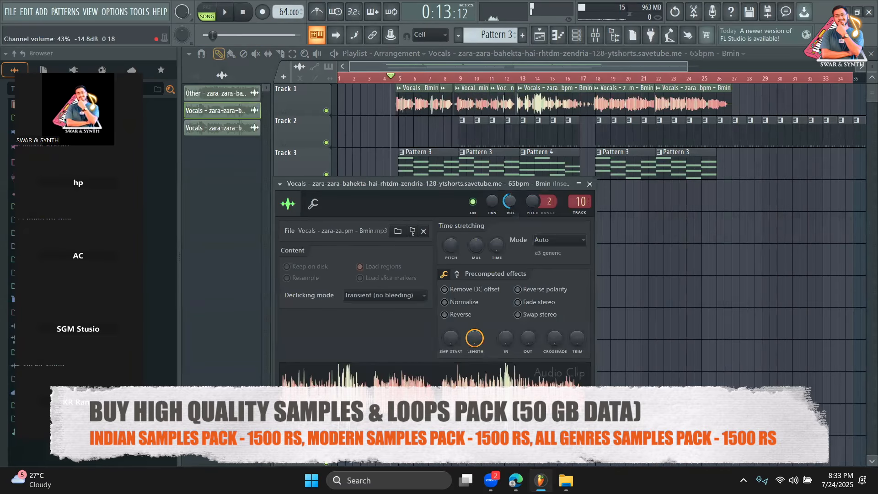
pyautogui.click(589, 184)
# Step: Mute the drum track, Track 2, while playing the song from about bar 8
pyautogui.click(451, 79)
pyautogui.press('space')
pyautogui.click(326, 142)
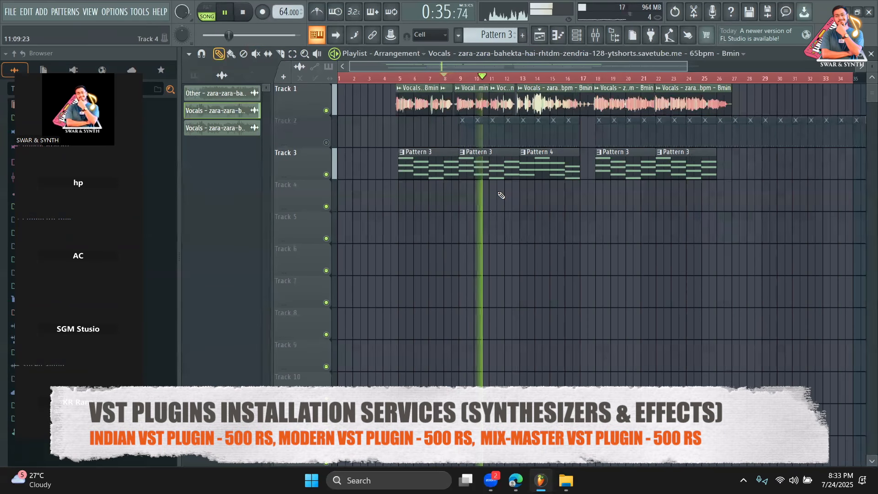
pyautogui.press('space')
# Step: Bypass the effect slots of mixer inserts 7 and 10, play the song from about bar 8, and re-enable the slots
pyautogui.press('F9')
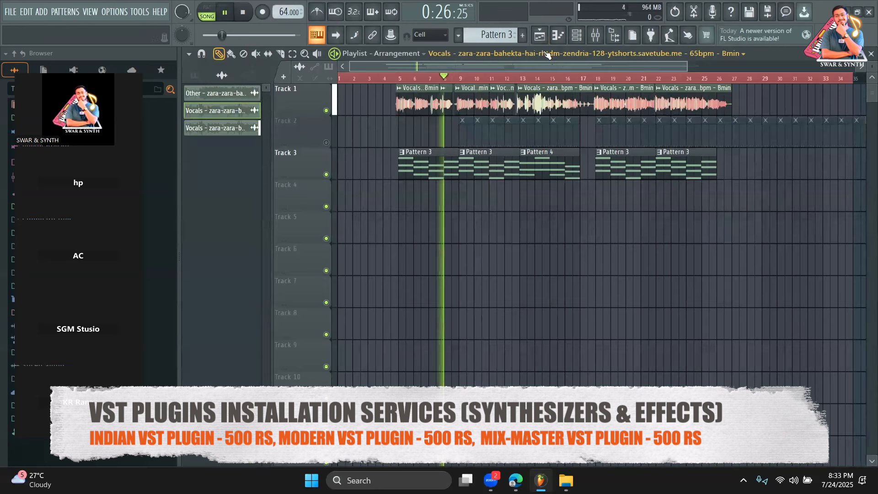
pyautogui.click(539, 41)
pyautogui.press('space')
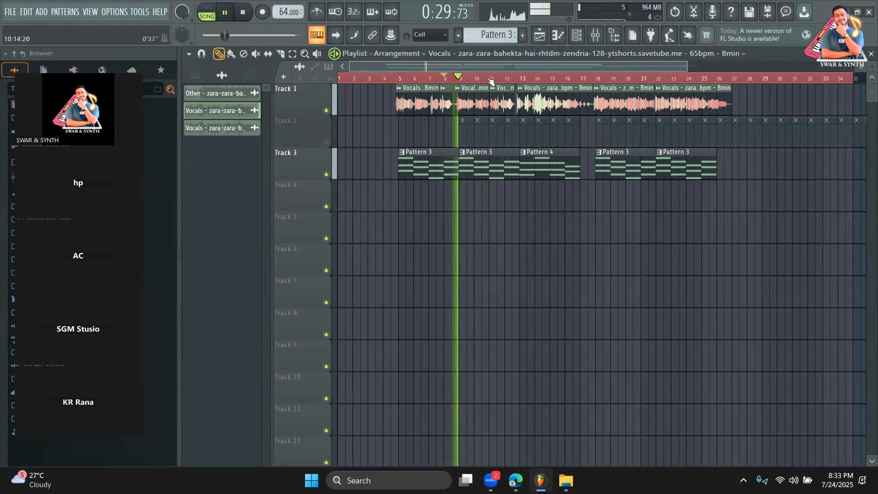
pyautogui.press('space')
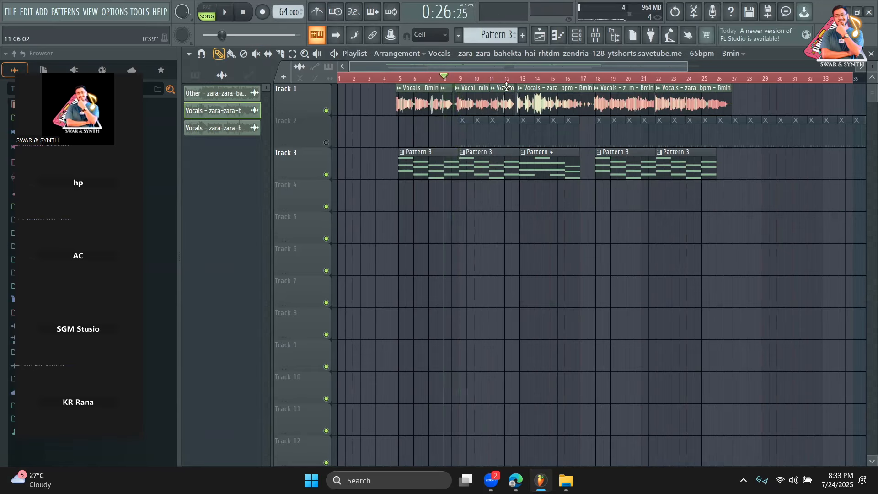
pyautogui.click(596, 35)
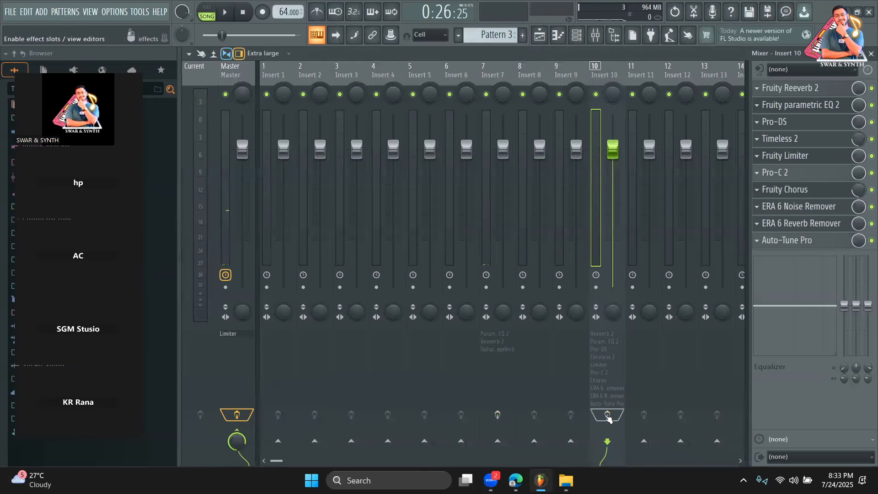
pyautogui.click(497, 416)
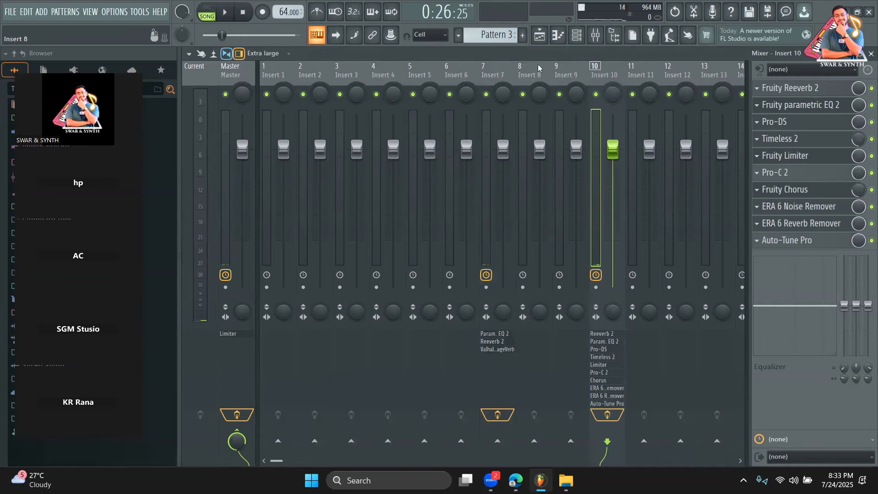
pyautogui.click(544, 42)
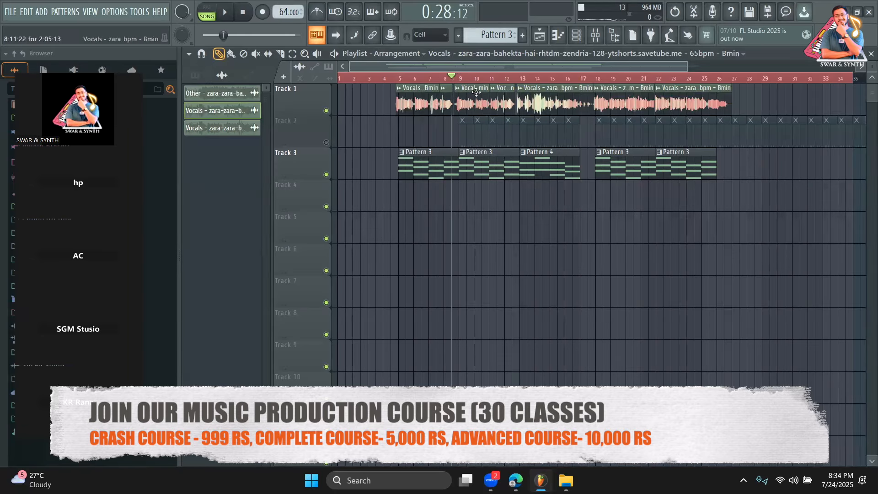
# Step: Duplicate all of Pattern 3's Stage Piano chords one octave lower in the piano roll and play them in the song
pyautogui.press('space')
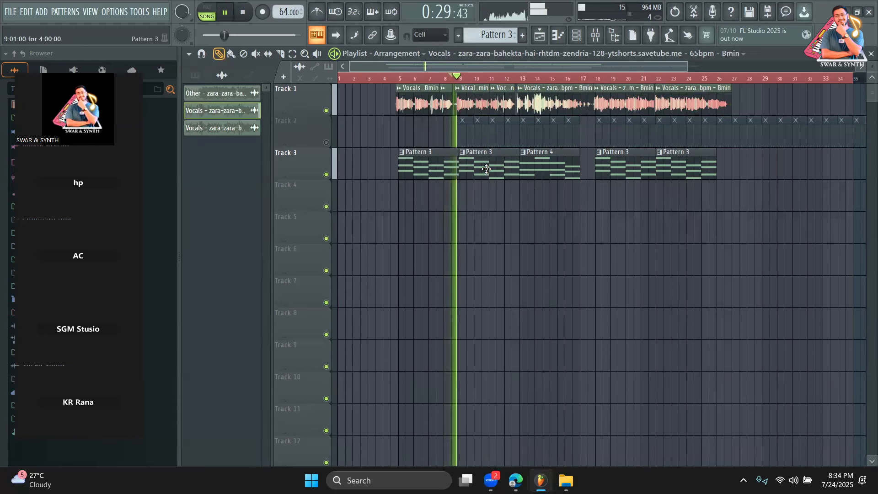
pyautogui.doubleClick(486, 169)
pyautogui.press('space')
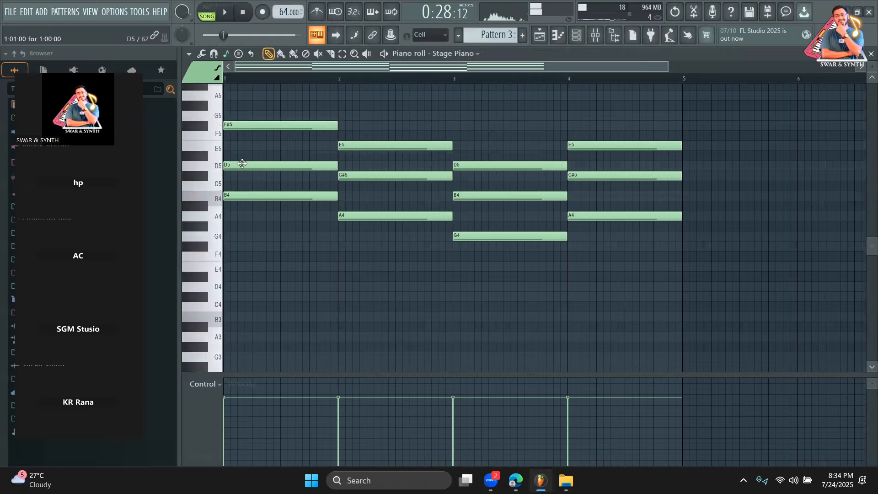
pyautogui.hotkey('ctrl', 'a')
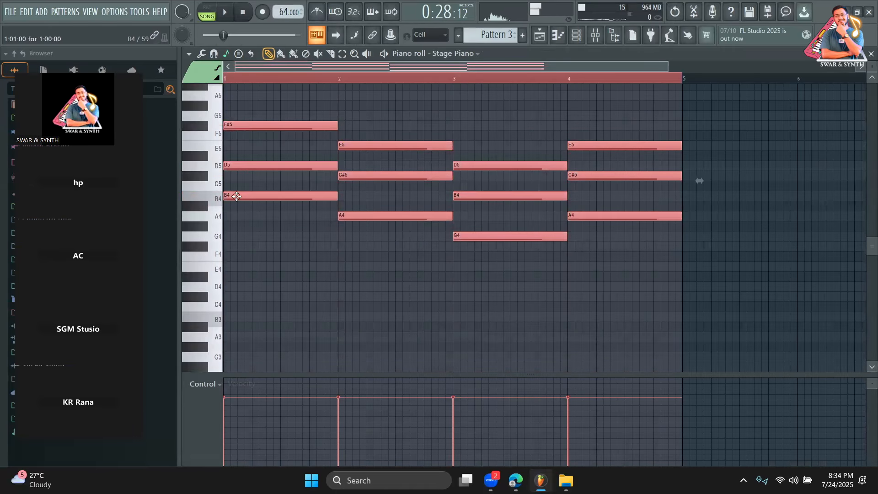
pyautogui.moveTo(236, 196); pyautogui.dragTo(272, 308)
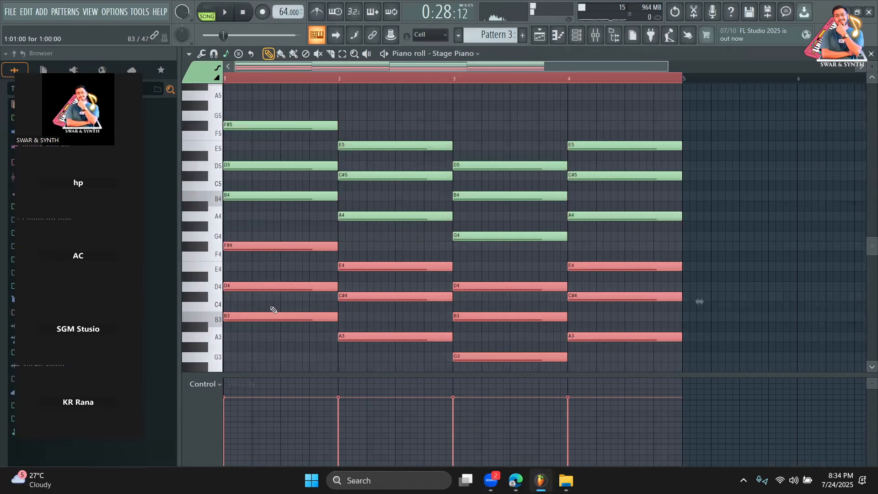
pyautogui.click(744, 206)
pyautogui.press('space')
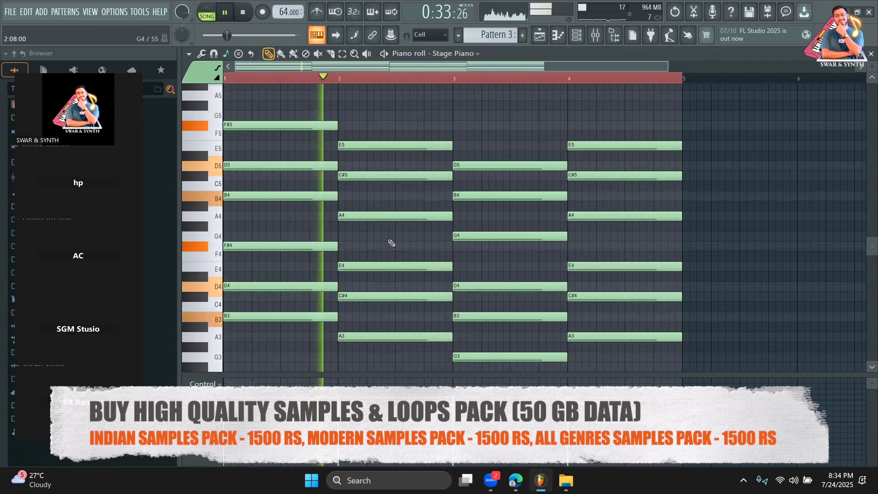
pyautogui.press('space')
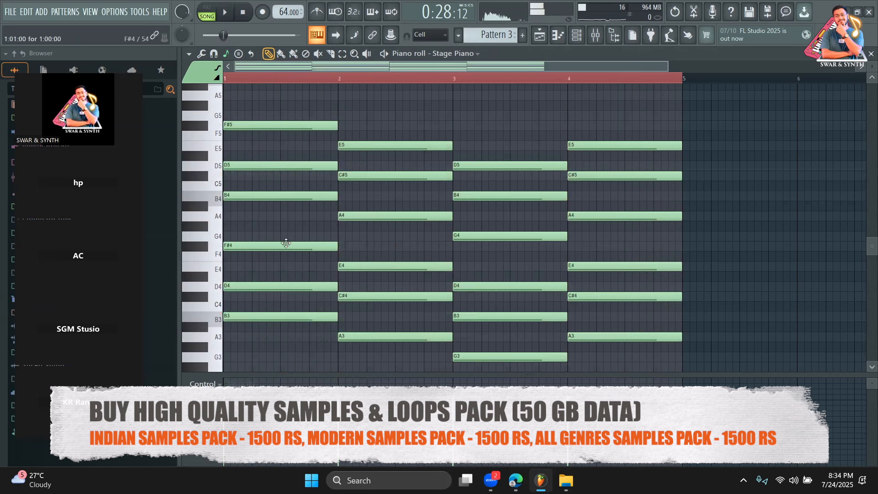
# Step: Delete the top notes F#4, E4, D4 and E4 of the four lower-octave chords and play the thinned voicing
pyautogui.rightClick(269, 247)
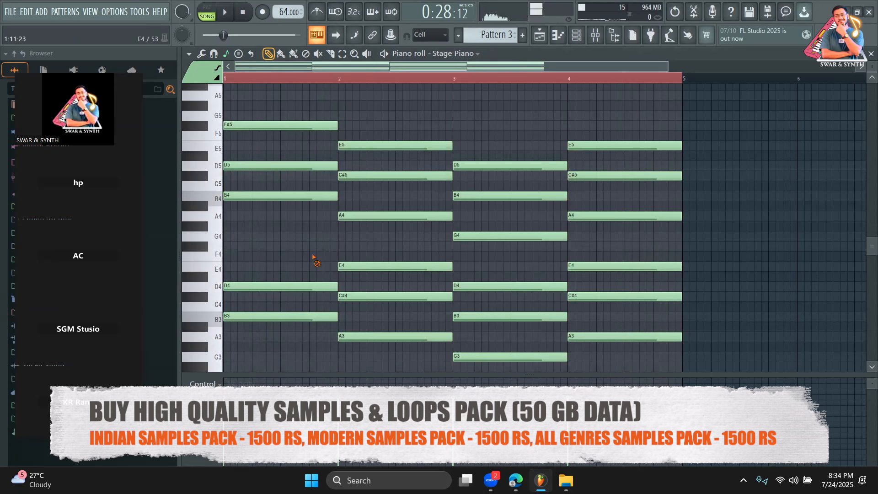
pyautogui.rightClick(393, 266)
pyautogui.rightClick(497, 287)
pyautogui.rightClick(594, 267)
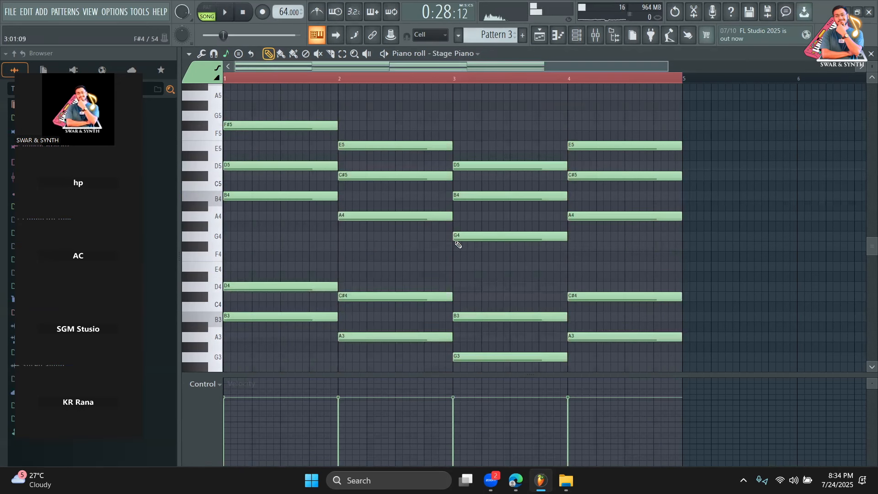
pyautogui.press('space')
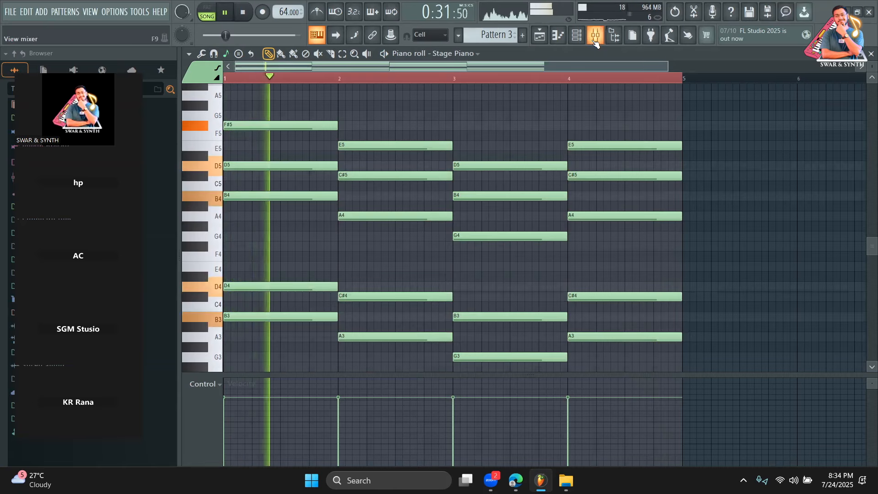
pyautogui.press('space')
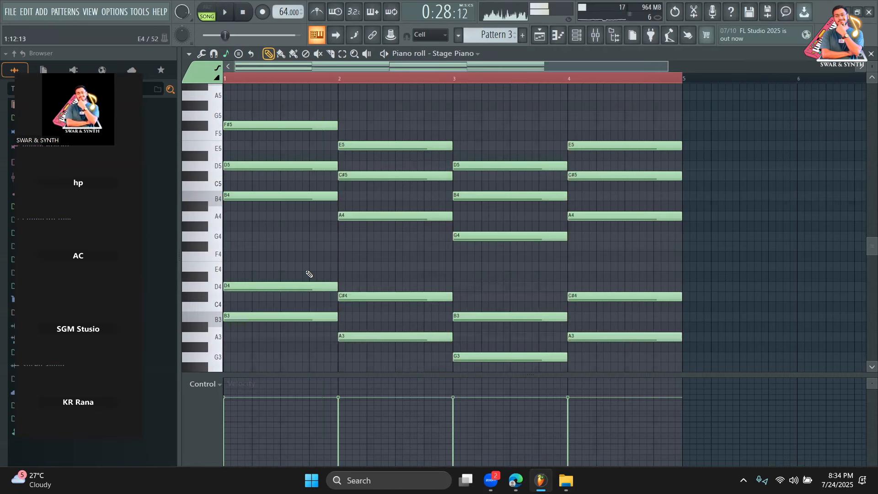
# Step: Delete the two remaining lower-octave notes under each of Pattern 3's four chords
pyautogui.rightClick(303, 287)
pyautogui.rightClick(311, 317)
pyautogui.rightClick(363, 296)
pyautogui.rightClick(378, 337)
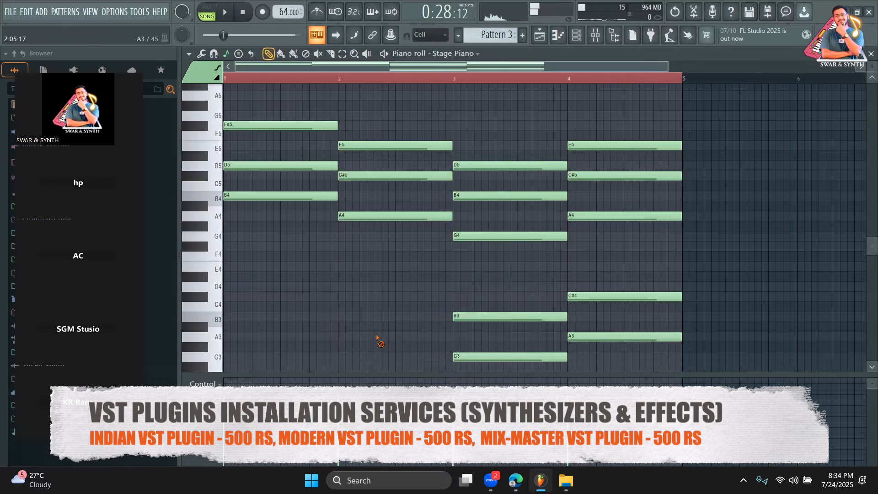
pyautogui.rightClick(480, 317)
pyautogui.rightClick(515, 357)
pyautogui.rightClick(589, 296)
pyautogui.rightClick(609, 337)
# Step: Play the song briefly from the playlist and unmute the drum track, Track 2
pyautogui.click(540, 36)
pyautogui.press('space')
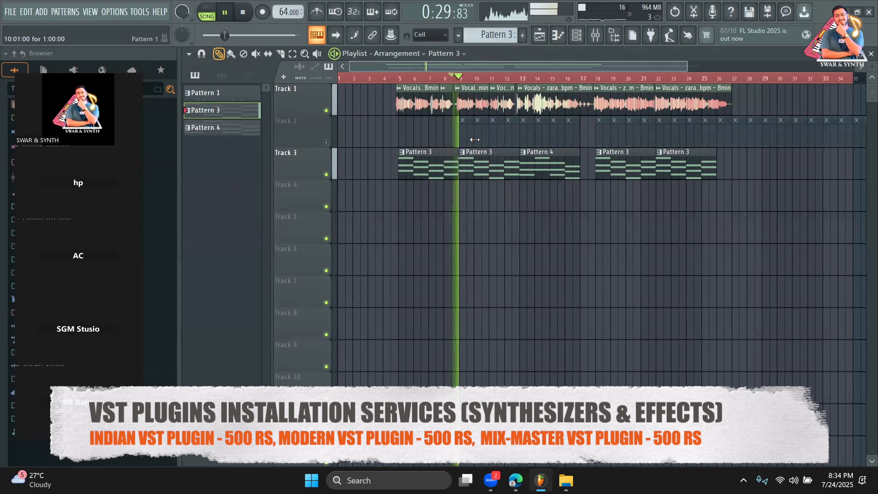
pyautogui.press('space')
pyautogui.click(326, 142)
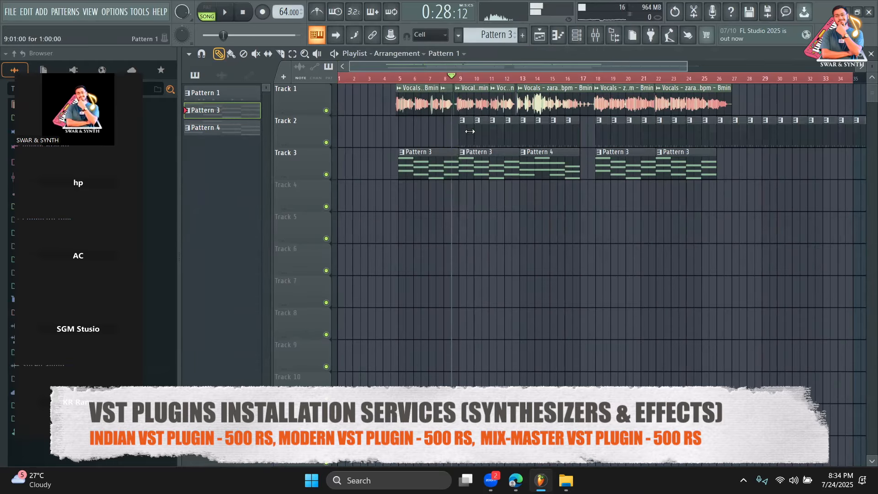
# Step: Open the drum pattern, Pattern 1, as a step sequence in the channel rack and play it in pattern mode
pyautogui.doubleClick(470, 131)
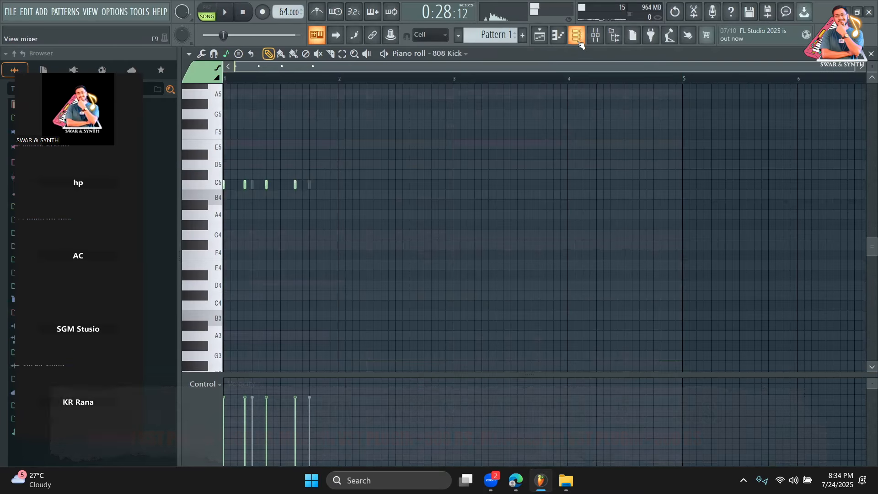
pyautogui.click(578, 38)
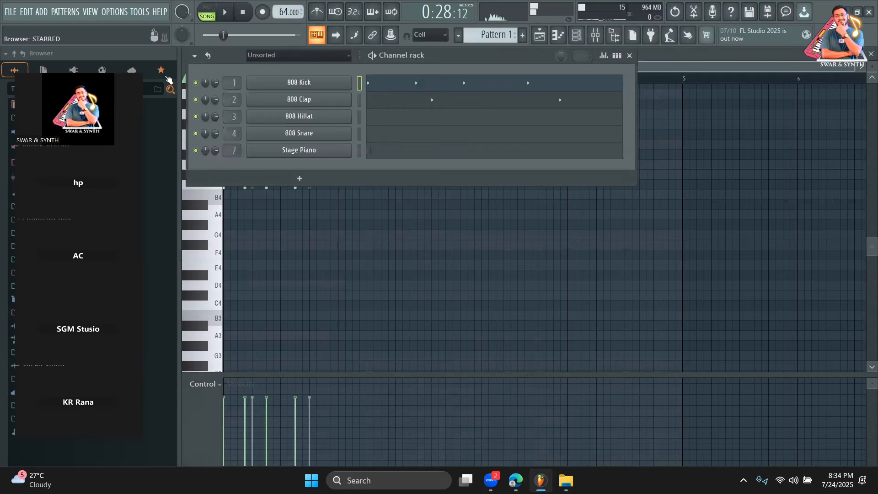
pyautogui.click(615, 55)
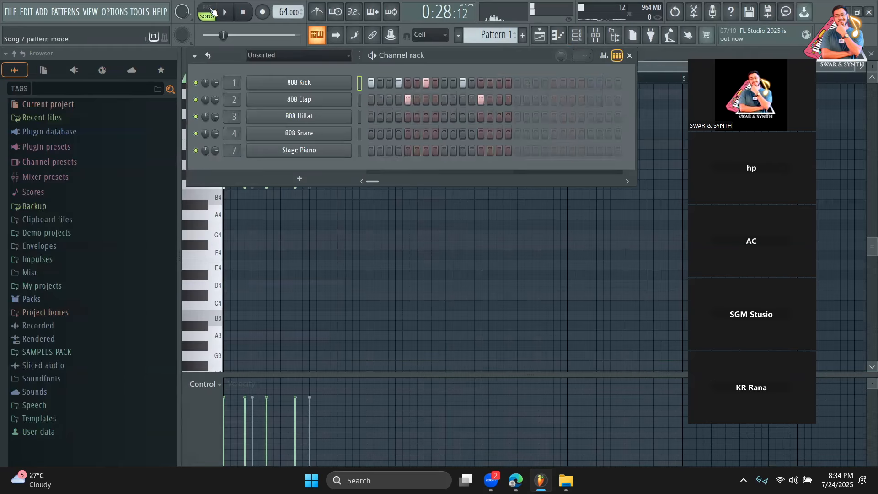
pyautogui.click(208, 12)
pyautogui.press('space')
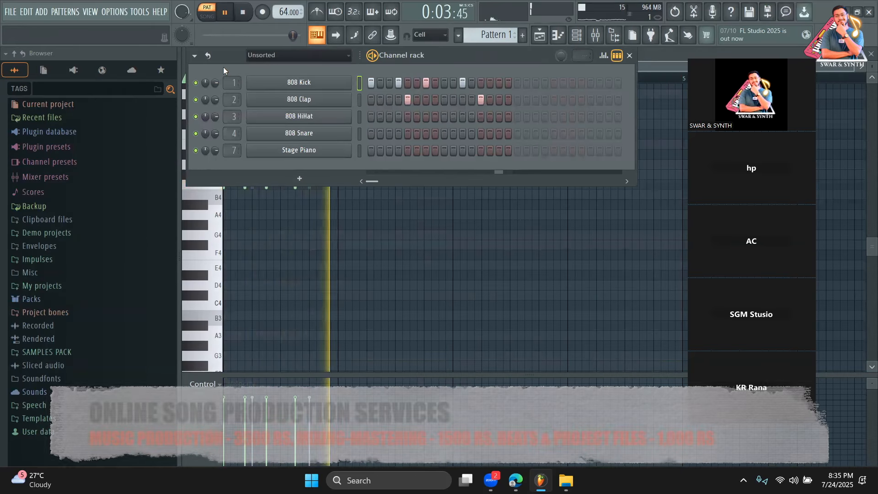
# Step: Stop playback, browse the SAMPLES PACK folder and search the sample library for "LO FI"
pyautogui.click(243, 13)
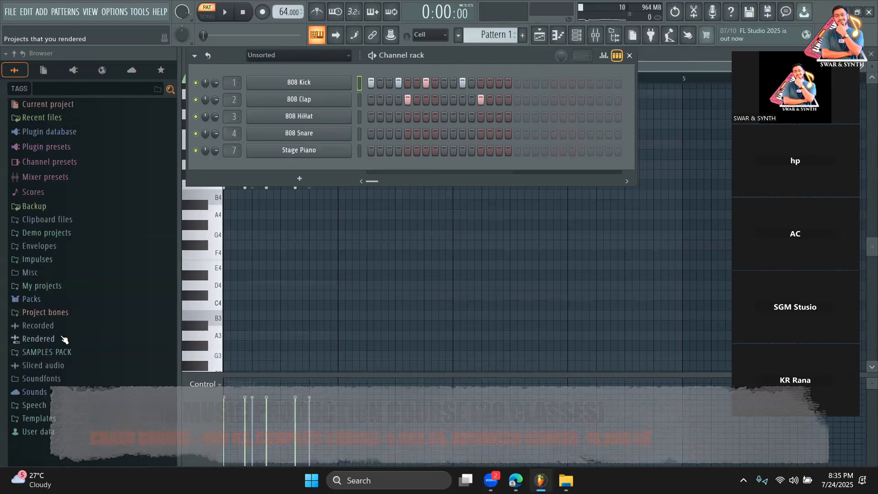
pyautogui.click(57, 352)
pyautogui.scroll(-10, 58, 233)
pyautogui.scroll(-8, 58, 233)
pyautogui.scroll(-12, 82, 203)
pyautogui.scroll(-6, 94, 207)
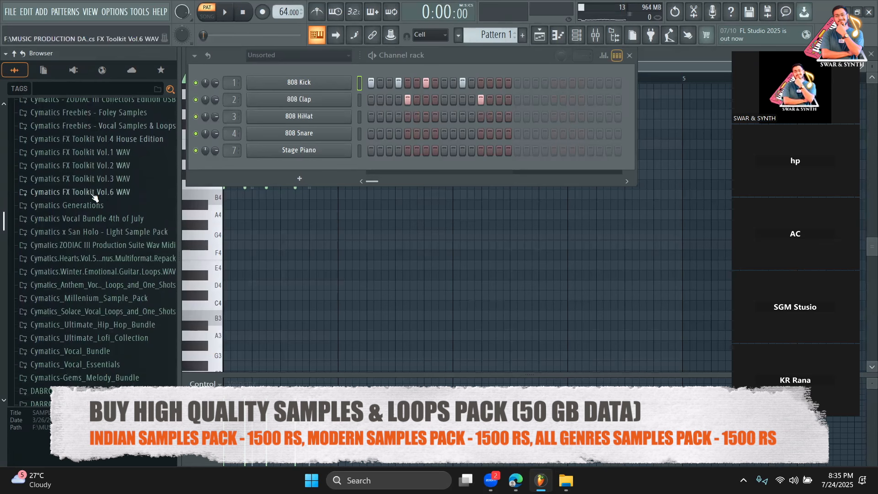
pyautogui.scroll(-10, 89, 110)
pyautogui.click(89, 89)
pyautogui.write('LO FI')
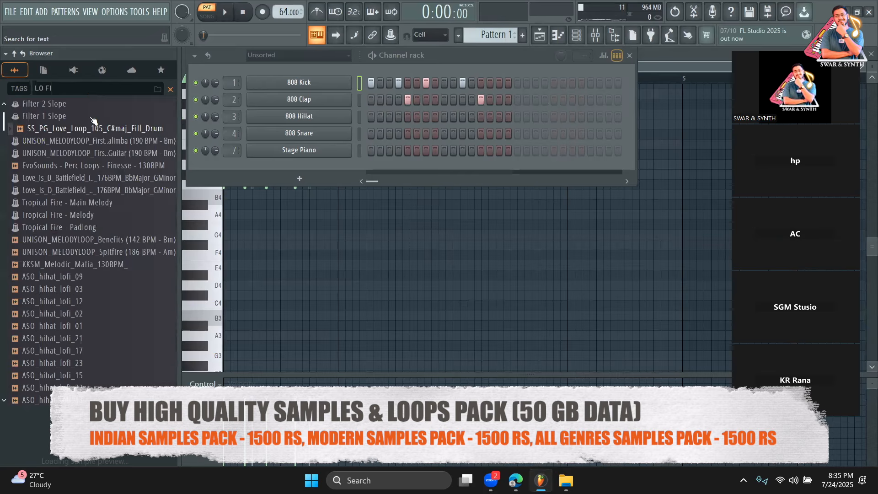
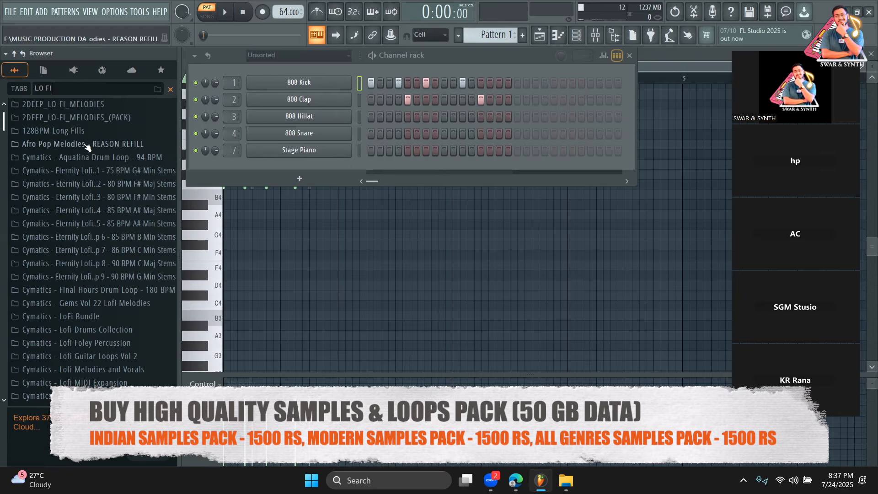
# Step: Open the Kicks folder under Drums - One Shots in the Cymatics - Lofi Drums Collection
pyautogui.scroll(-3, 89, 151)
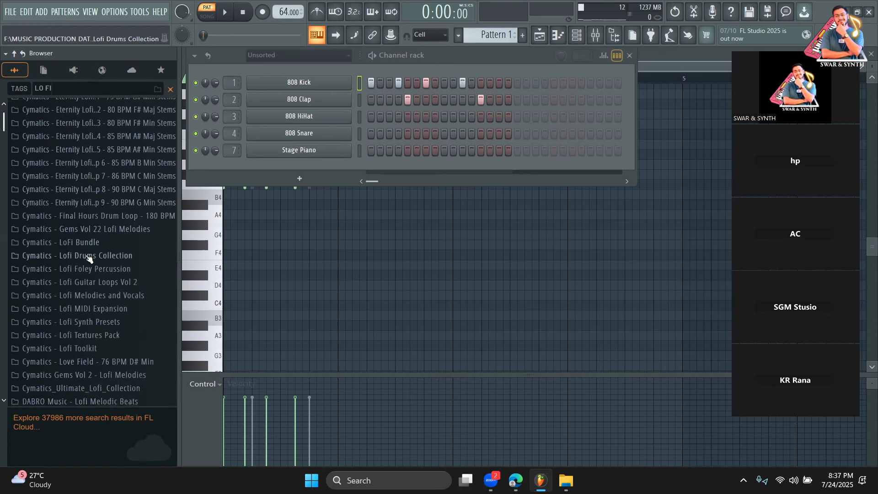
pyautogui.click(100, 255)
pyautogui.click(102, 269)
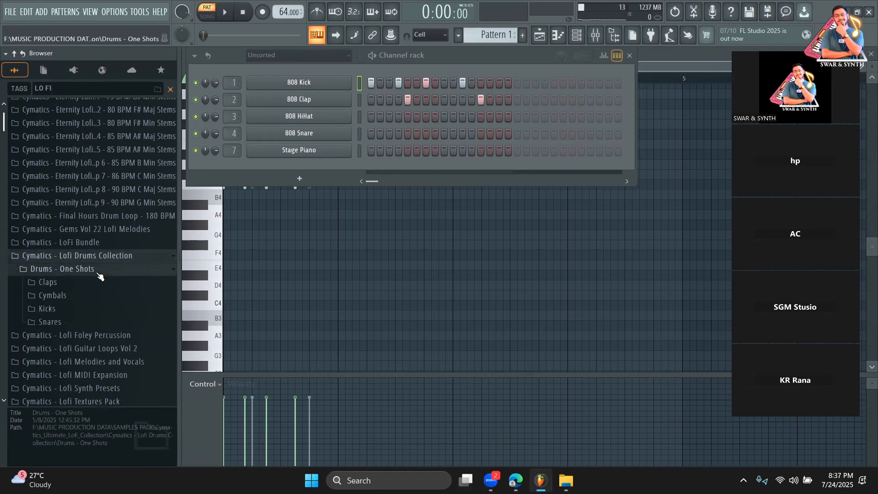
pyautogui.scroll(-3, 93, 222)
pyautogui.click(85, 233)
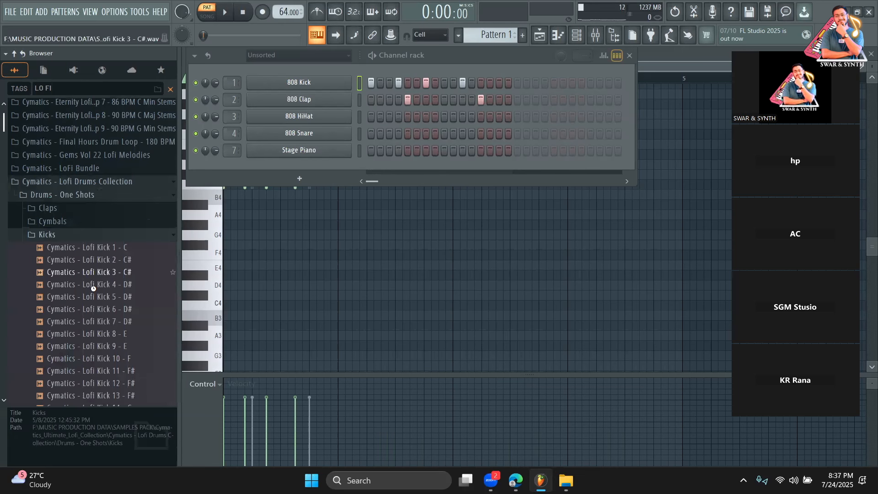
# Step: Audition the Cymatics Lofi Kick samples 5, 2, 1, 4, 7 and 8
pyautogui.moveTo(109, 297); pyautogui.dragTo(112, 296)
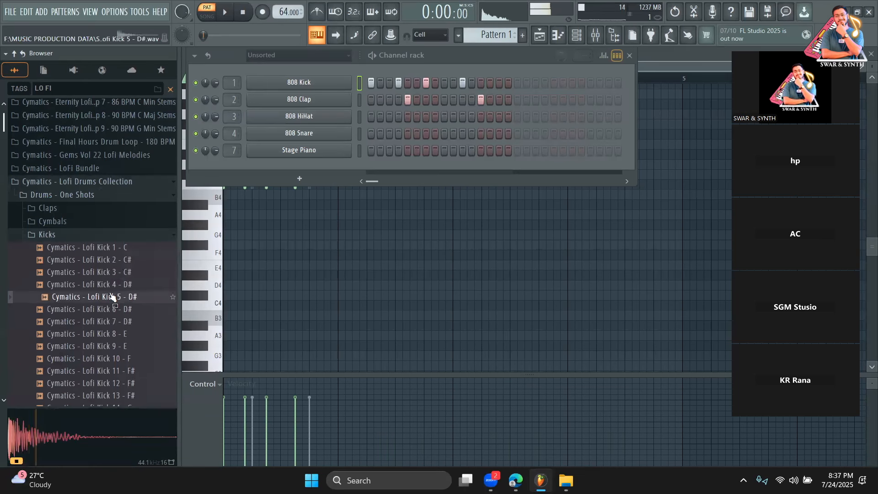
pyautogui.click(117, 260)
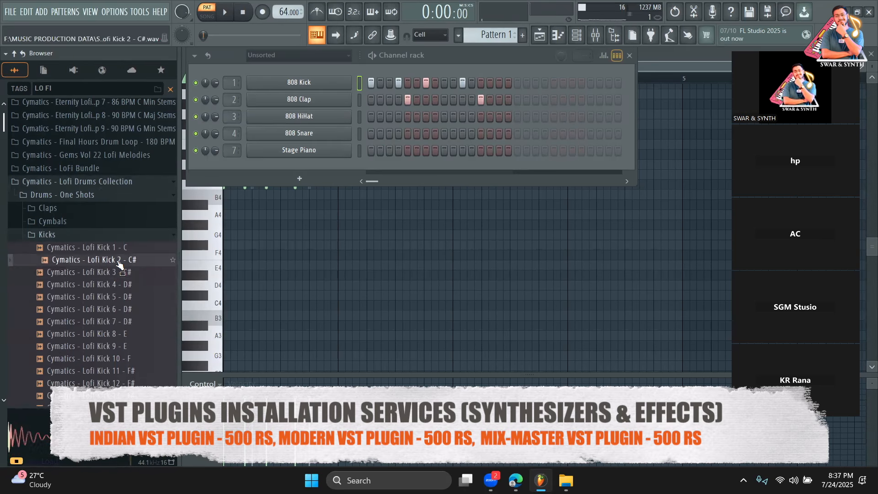
pyautogui.click(120, 250)
pyautogui.click(117, 288)
pyautogui.click(116, 320)
pyautogui.click(116, 333)
# Step: Audition Lofi Kicks 10 to 13 and replace the 808 Kick channel's sample with Cymatics - Lofi Kick 11 - F#
pyautogui.click(296, 83)
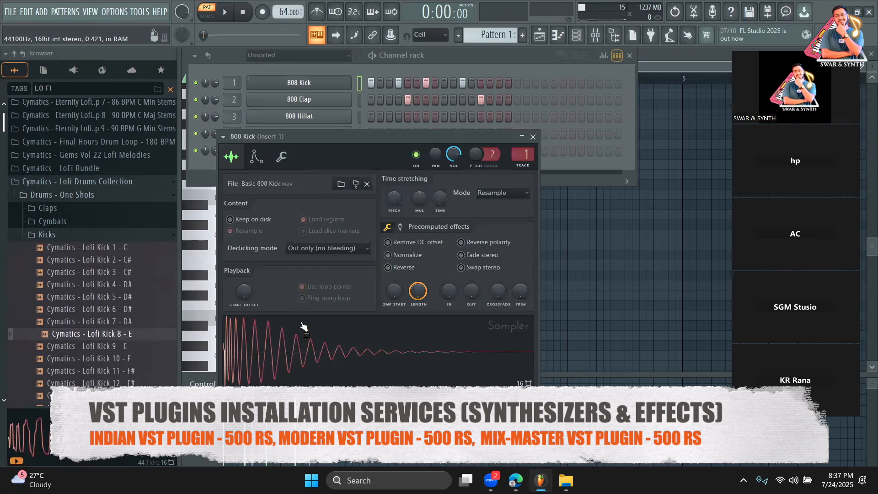
pyautogui.click(285, 71)
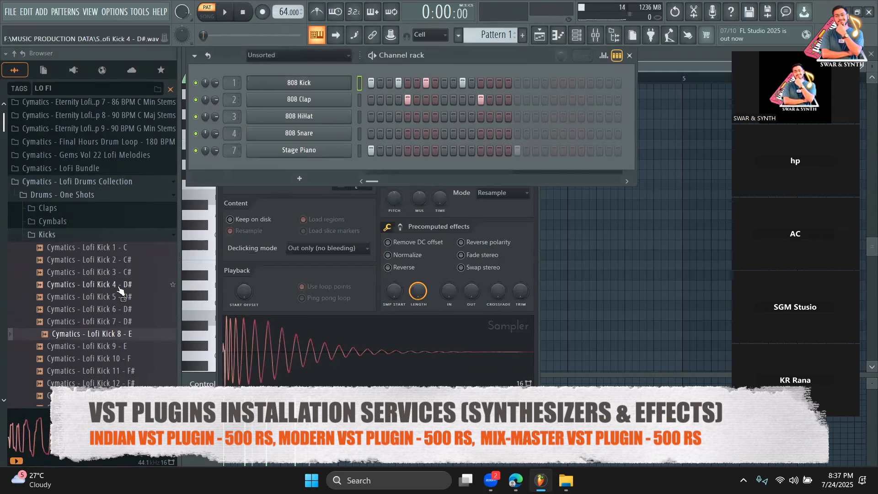
pyautogui.scroll(-4, 115, 276)
pyautogui.click(117, 247)
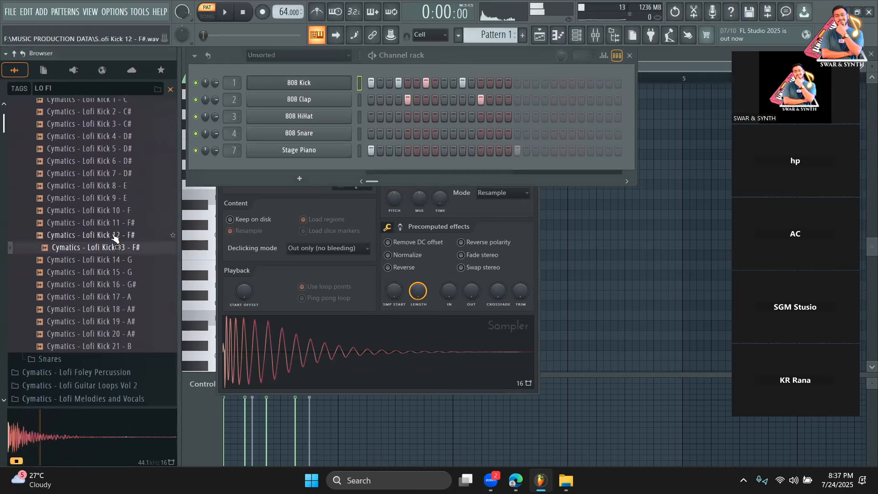
pyautogui.click(114, 235)
pyautogui.click(114, 222)
pyautogui.click(117, 212)
pyautogui.click(121, 223)
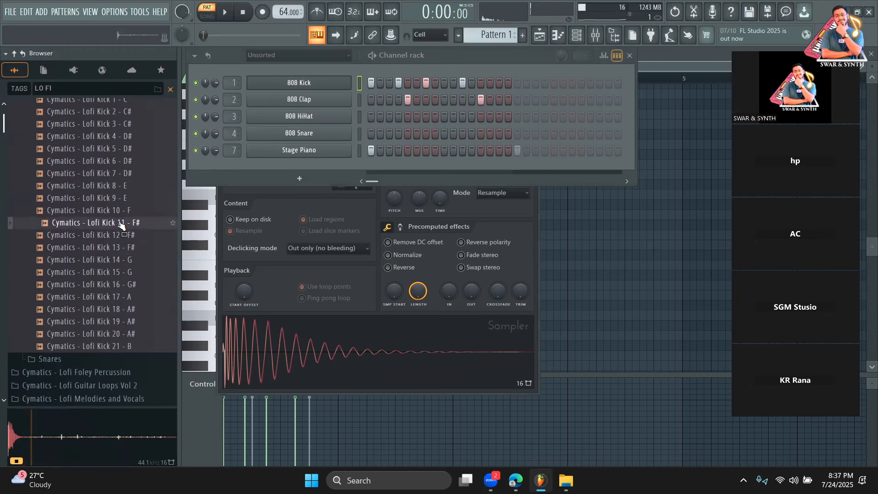
pyautogui.moveTo(120, 223); pyautogui.dragTo(290, 339)
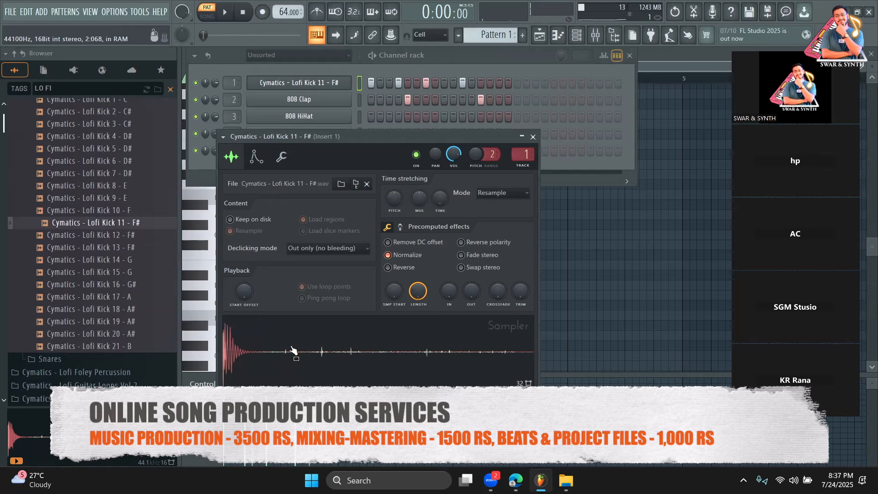
pyautogui.click(296, 67)
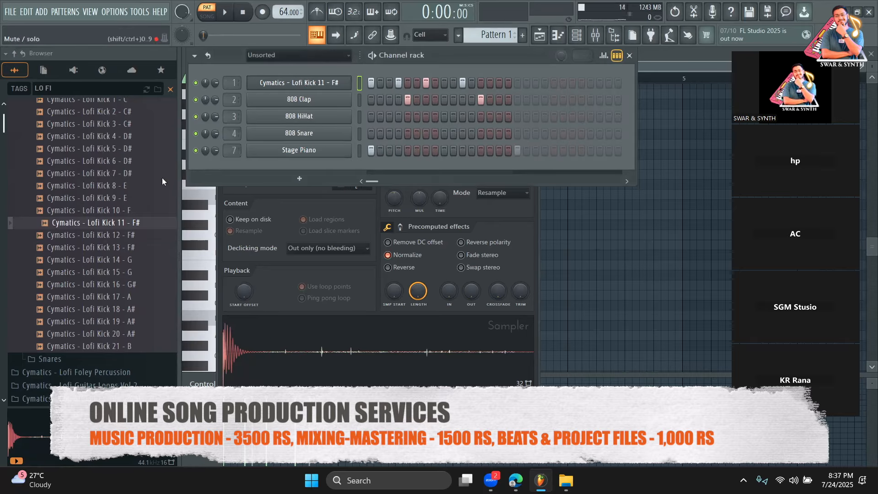
# Step: Audition Lofi Kicks 16 to 20 and add Cymatics - Lofi Kick 20 - A# as a new channel directly below Kick 11
pyautogui.scroll(-2, 133, 197)
pyautogui.click(116, 213)
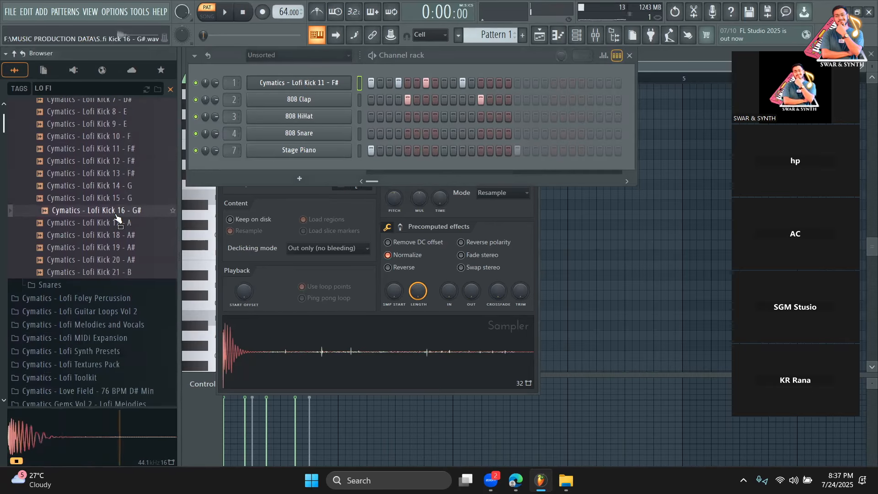
pyautogui.click(112, 214)
pyautogui.click(110, 213)
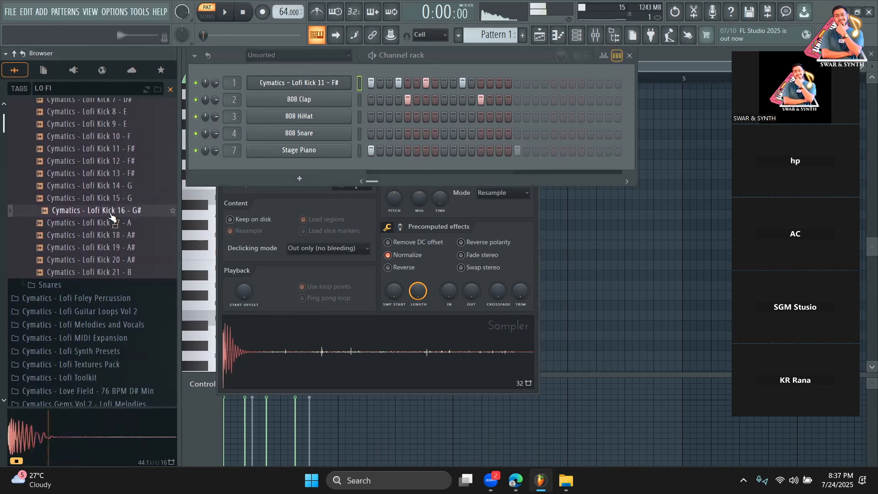
pyautogui.click(112, 223)
pyautogui.click(112, 235)
pyautogui.click(112, 250)
pyautogui.click(113, 259)
pyautogui.moveTo(114, 260); pyautogui.dragTo(335, 94)
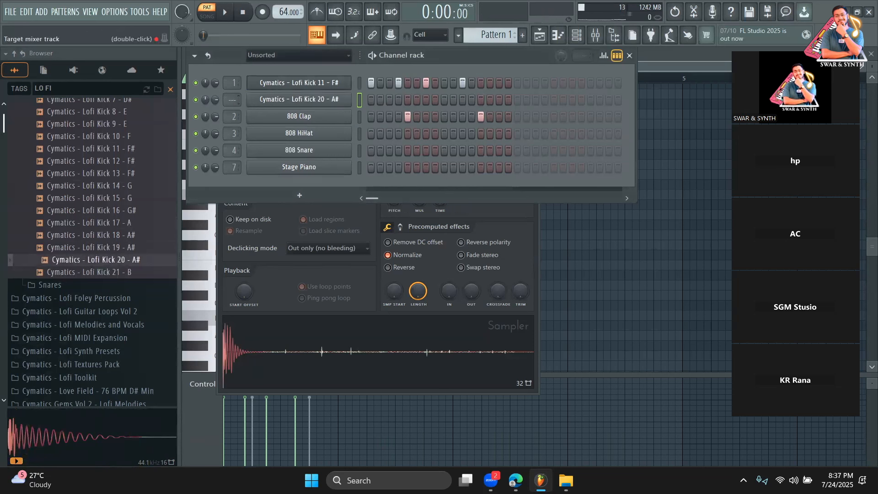
# Step: Route Lofi Kick 20 to mixer track 1, program it on steps 1, 4, 7 and 11 like Kick 11, and play the pattern
pyautogui.click(370, 100)
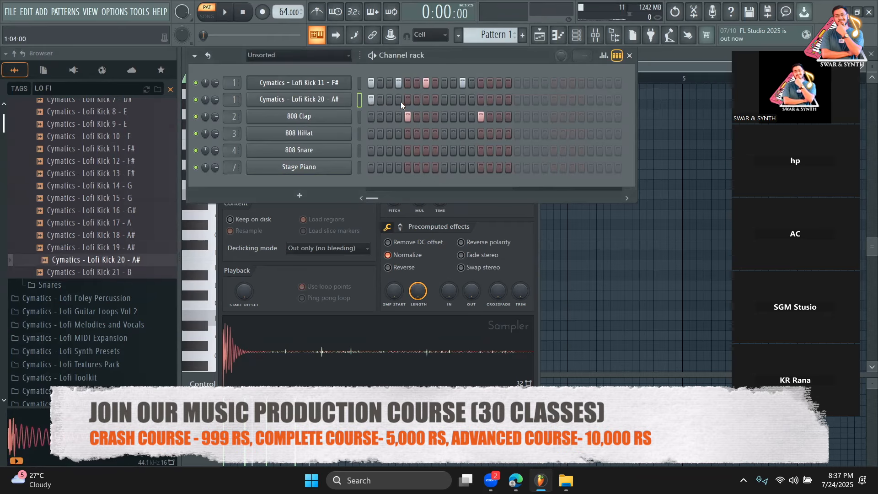
pyautogui.click(463, 100)
pyautogui.click(227, 15)
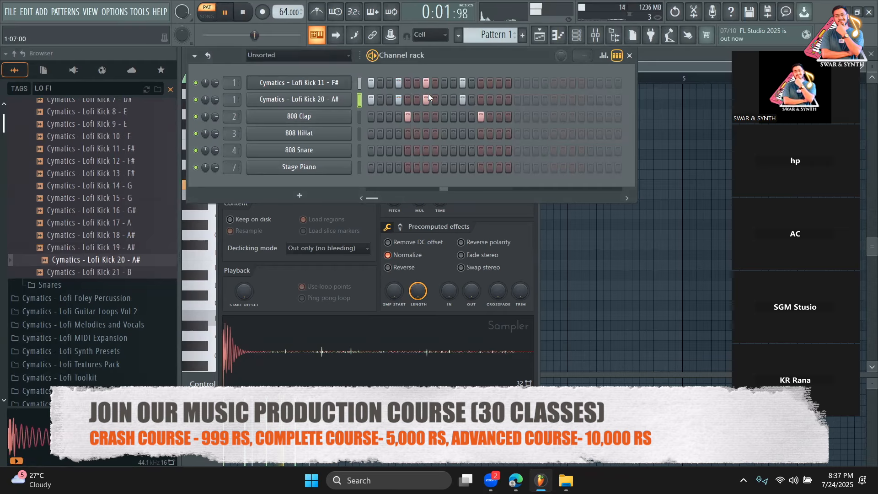
# Step: Compare the two layered kicks by muting each in turn during playback, and adjust Lofi Kick 11's channel volume
pyautogui.click(196, 100)
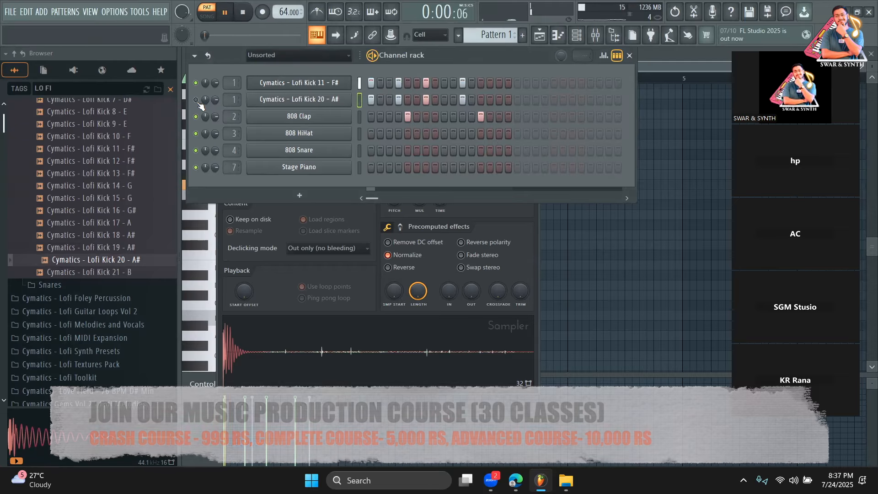
pyautogui.press('space')
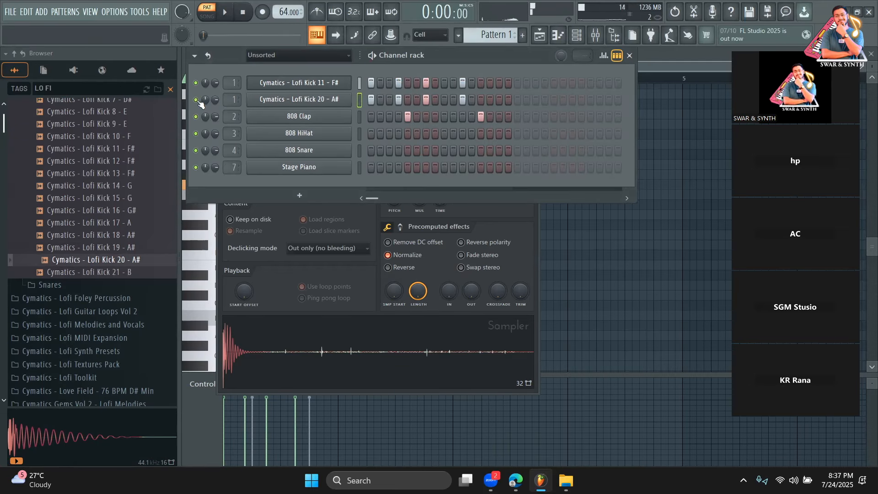
pyautogui.press('space')
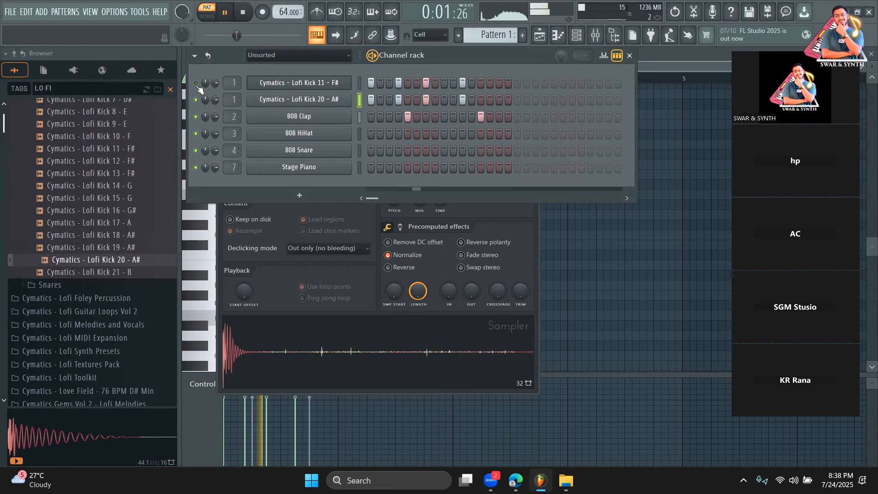
pyautogui.press('space')
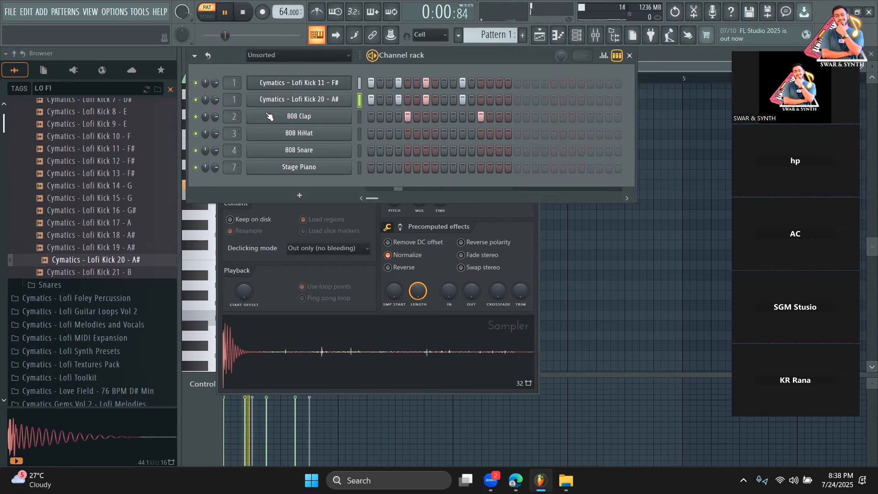
pyautogui.press('space')
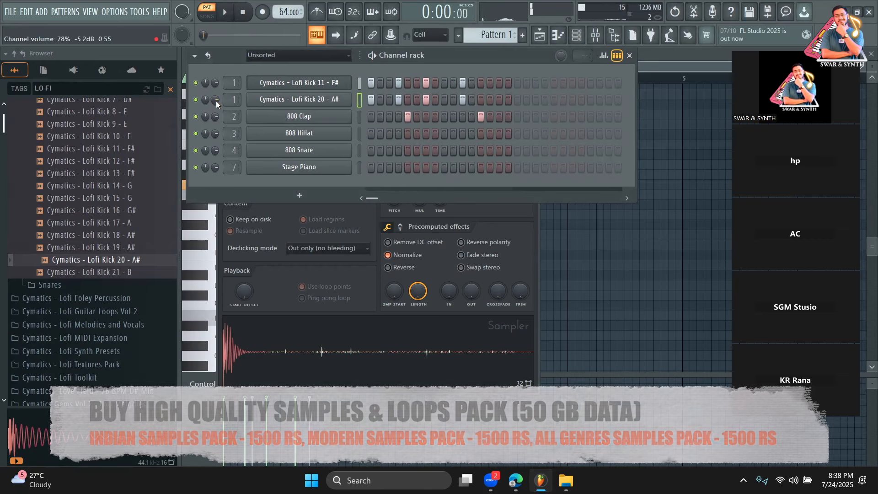
pyautogui.moveTo(215, 85); pyautogui.dragTo(214, 94)
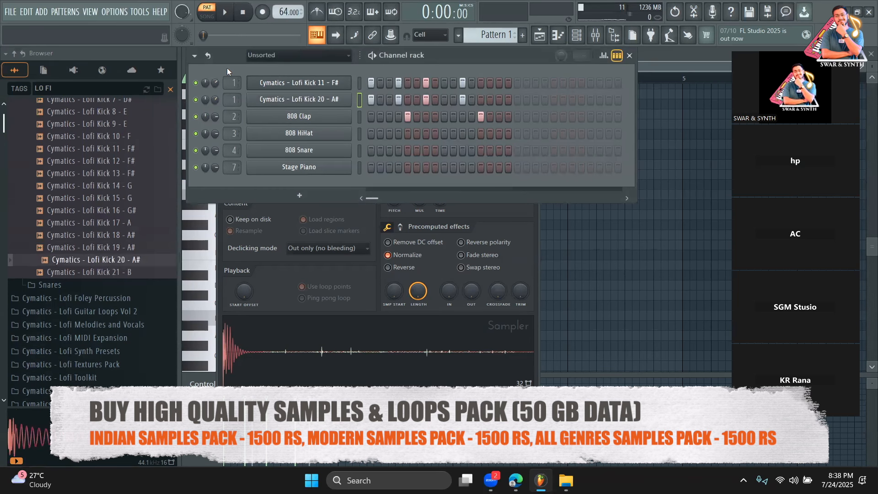
# Step: Collapse the Kicks folder, open the Claps folder and audition Cymatics Lofi Claps 2 to 5
pyautogui.scroll(4, 89, 201)
pyautogui.click(91, 160)
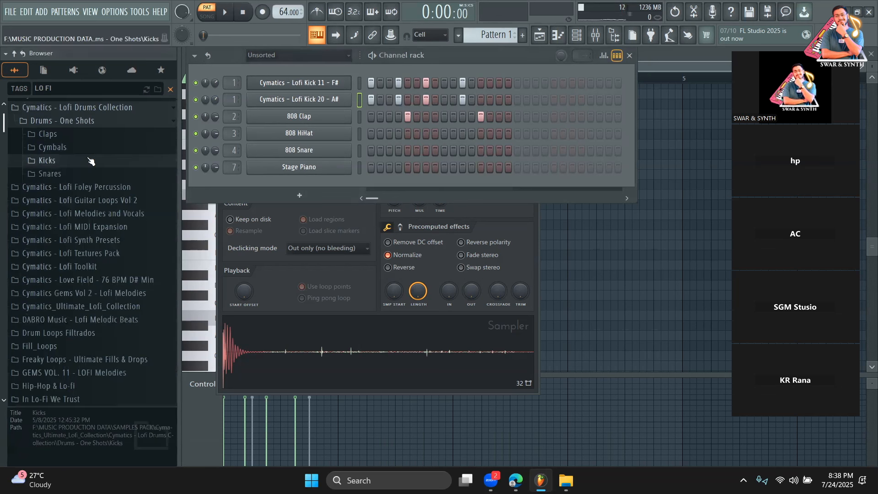
pyautogui.click(85, 134)
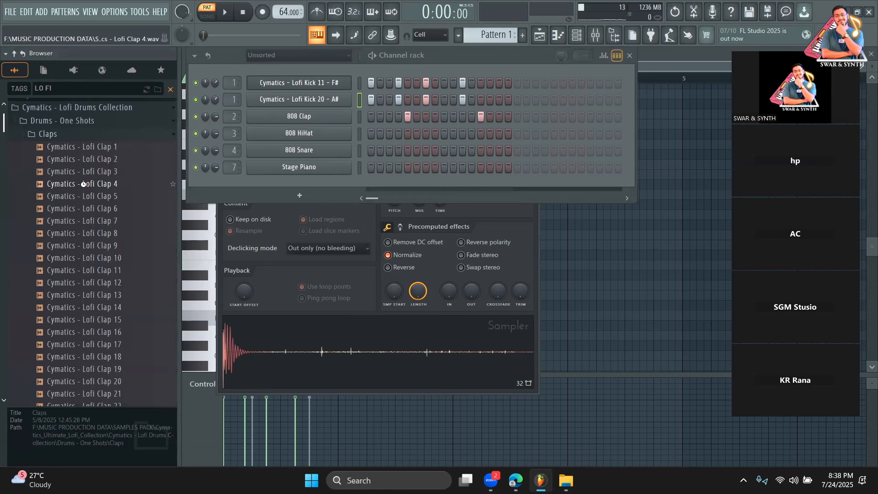
pyautogui.click(83, 184)
pyautogui.click(81, 199)
pyautogui.click(98, 188)
pyautogui.click(97, 172)
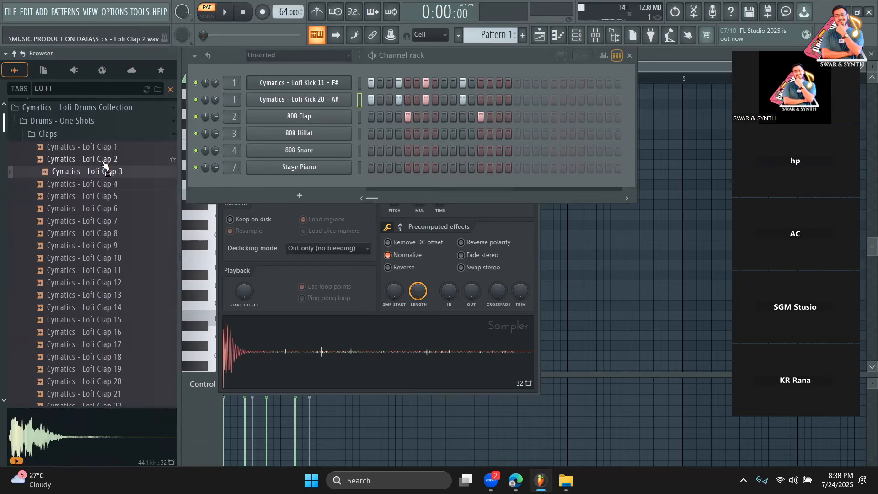
pyautogui.click(104, 160)
# Step: Audition Lofi Claps 1 to 5 again, replace the 808 Clap channel's sample with Cymatics - Lofi Clap 5 and play the pattern
pyautogui.click(288, 99)
pyautogui.click(288, 98)
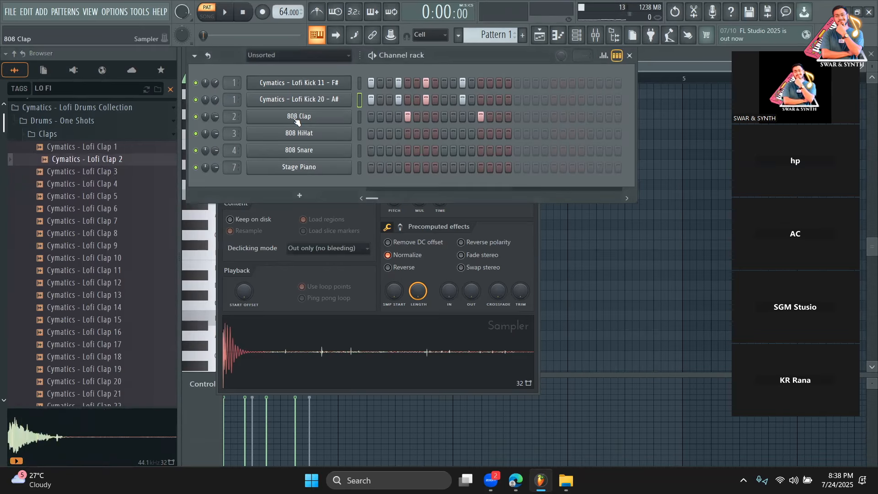
pyautogui.click(297, 117)
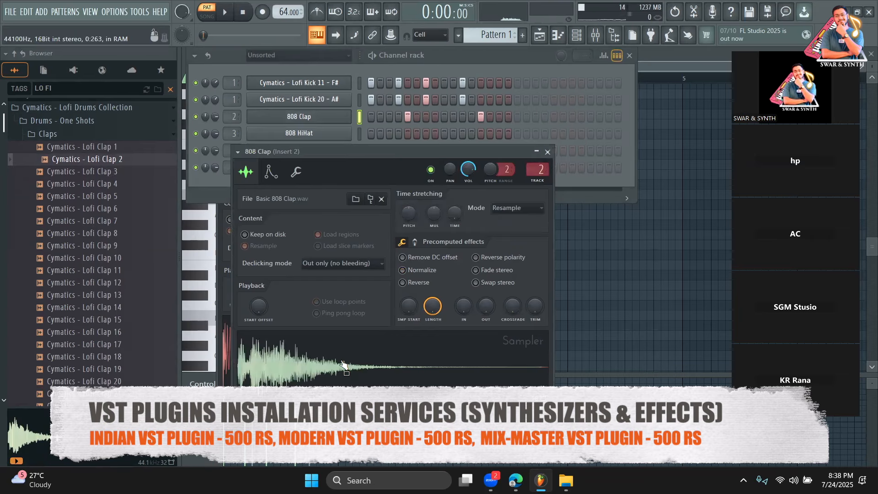
pyautogui.click(98, 171)
pyautogui.click(99, 160)
pyautogui.click(102, 149)
pyautogui.click(105, 172)
pyautogui.click(107, 183)
pyautogui.click(107, 174)
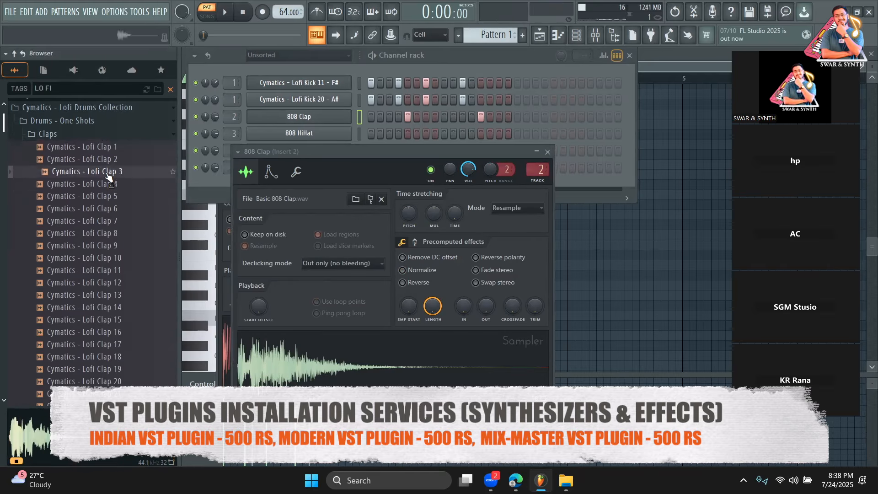
pyautogui.click(109, 183)
pyautogui.click(111, 195)
pyautogui.click(110, 184)
pyautogui.click(112, 198)
pyautogui.moveTo(111, 204); pyautogui.dragTo(292, 116)
pyautogui.press('space')
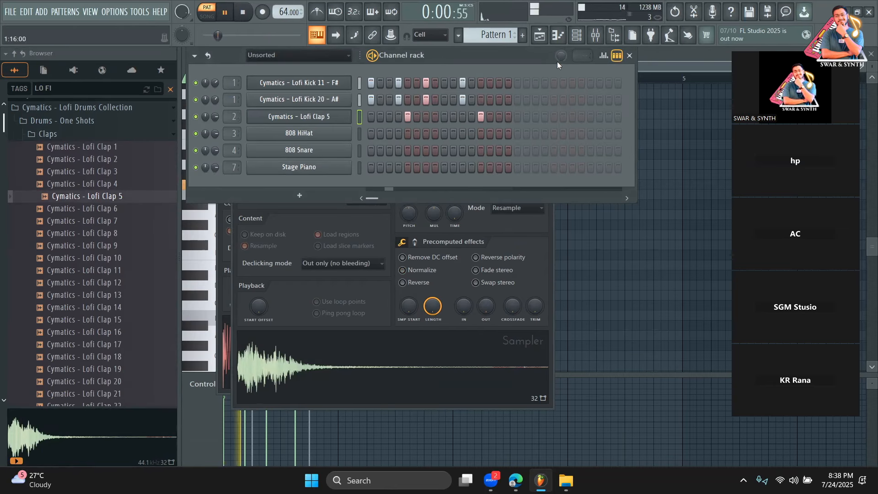
# Step: Stop playback and load Fruity Parametric EQ 2 in the first effect slot of mixer Insert 2 for the clap
pyautogui.press('F9')
pyautogui.press('space')
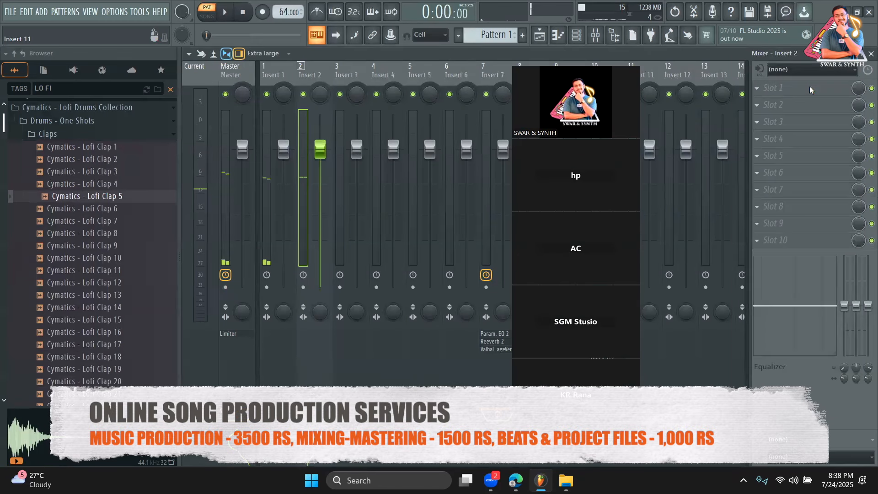
pyautogui.click(810, 90)
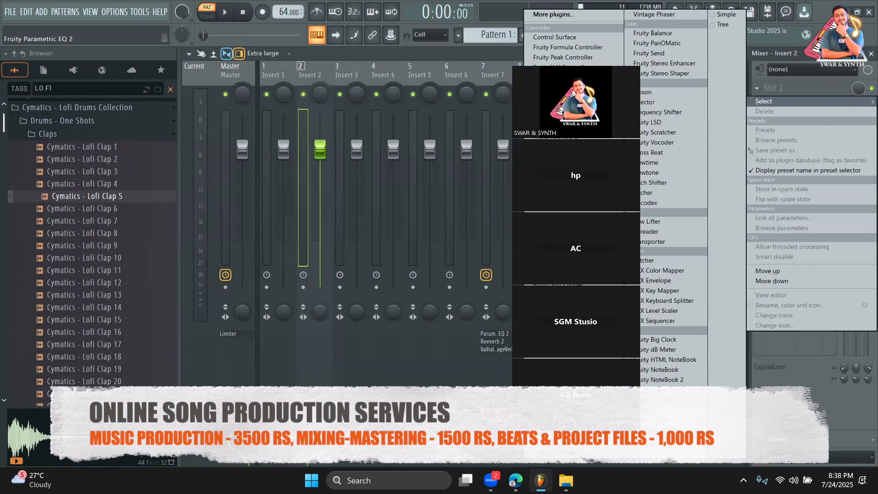
pyautogui.click(561, 383)
pyautogui.moveTo(596, 66); pyautogui.dragTo(800, 58)
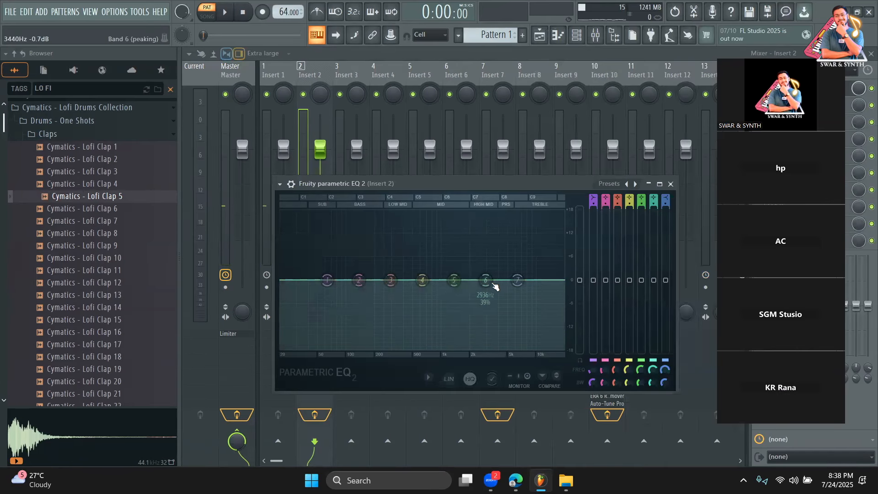
pyautogui.moveTo(483, 187); pyautogui.dragTo(536, 187)
# Step: Boost the clap's high frequencies with EQ bands 7 and 6 while listening to the pattern
pyautogui.moveTo(570, 281); pyautogui.dragTo(563, 242)
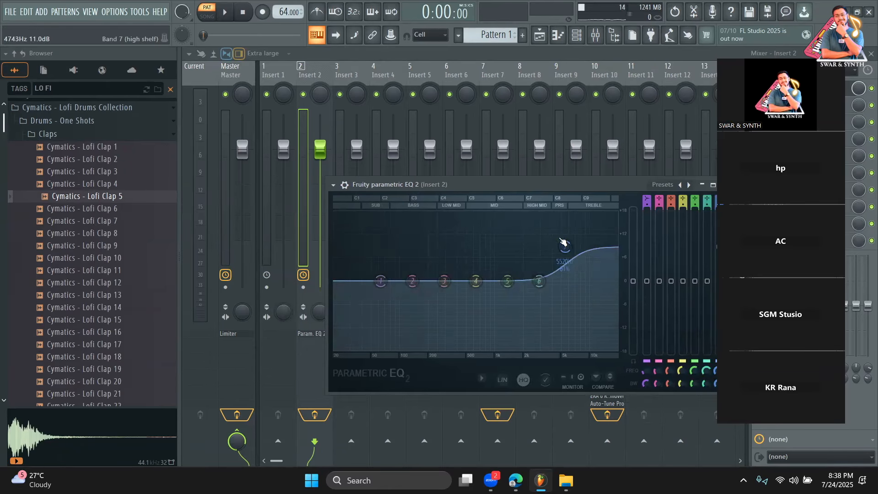
pyautogui.press('space')
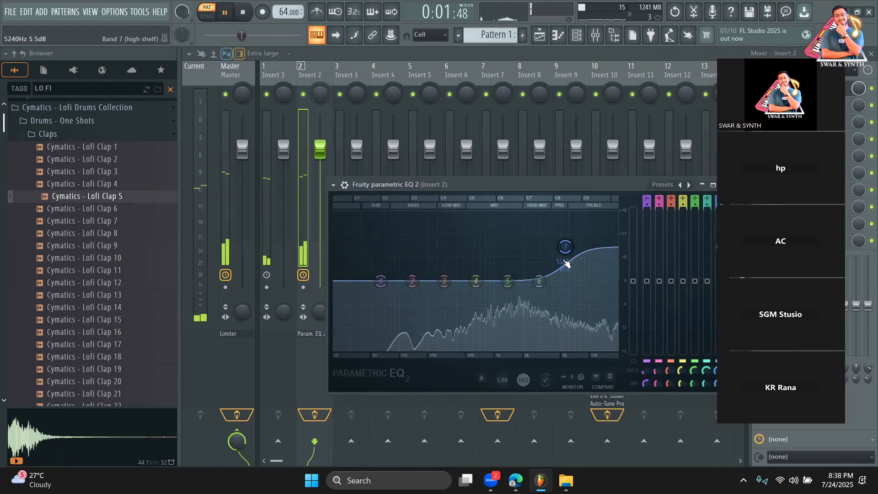
pyautogui.moveTo(565, 247); pyautogui.dragTo(574, 264)
pyautogui.press('space')
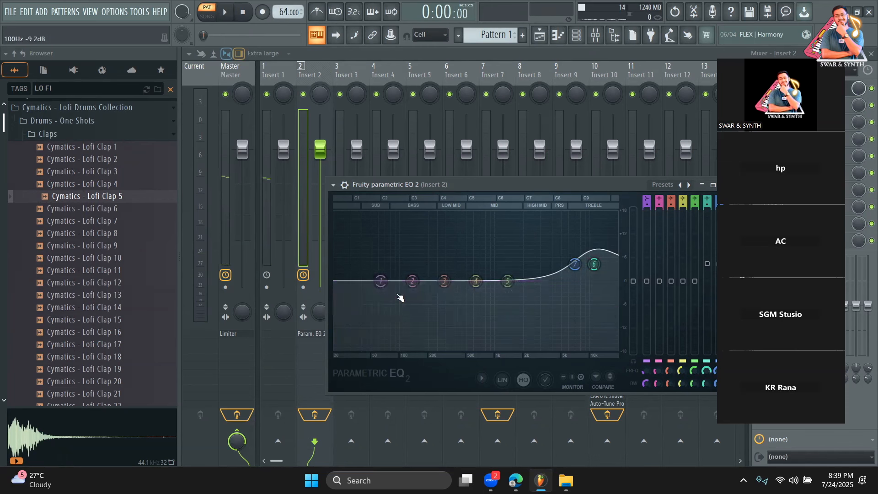
# Step: Roll off the clap's low end by pulling EQ band 1 down to minimum gain during playback, and close the EQ
pyautogui.press('space')
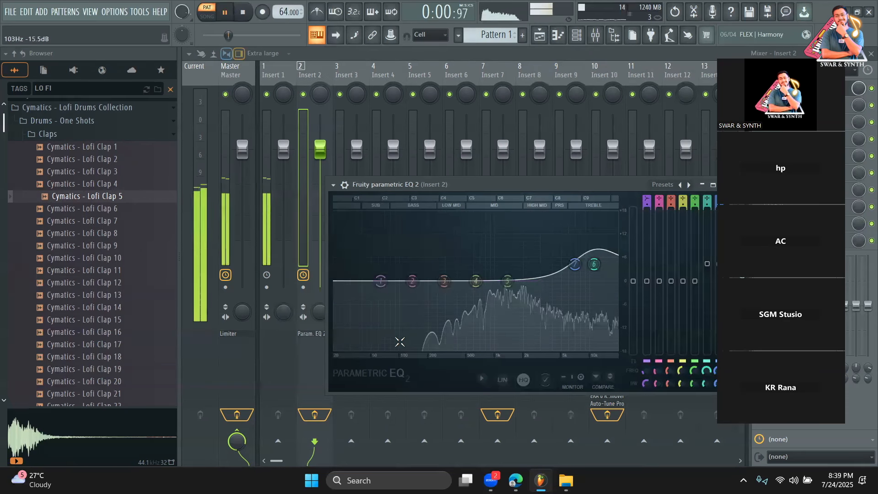
pyautogui.moveTo(381, 281); pyautogui.dragTo(416, 353)
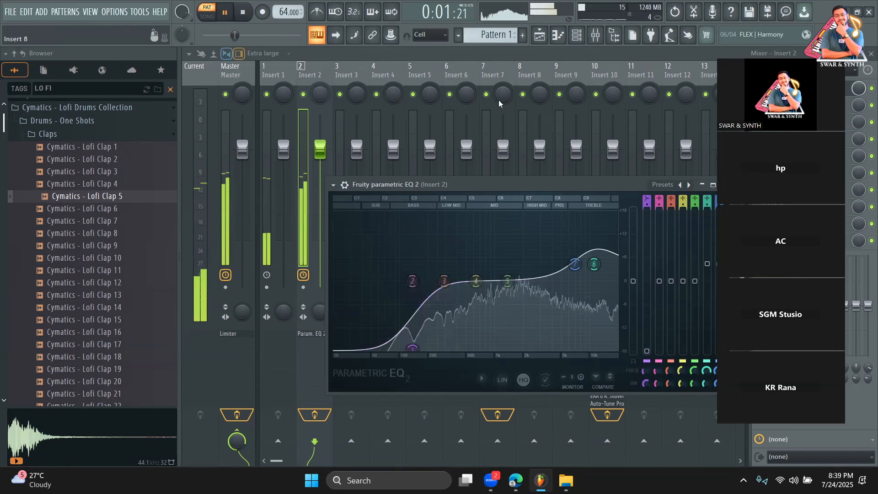
pyautogui.press('Escape')
pyautogui.press('space')
# Step: Load Soundgoodizer in the first effect slot of kick track Insert 1 and reduce its amount below halfway while the pattern plays
pyautogui.click(279, 73)
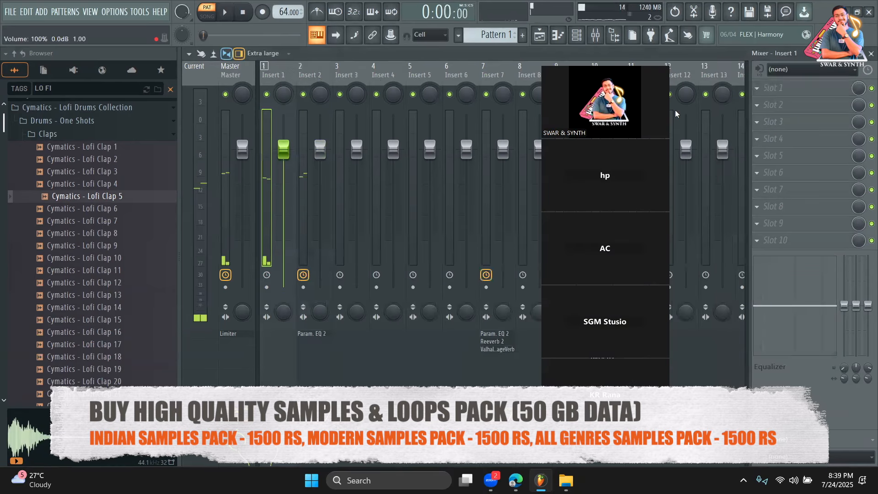
pyautogui.click(772, 88)
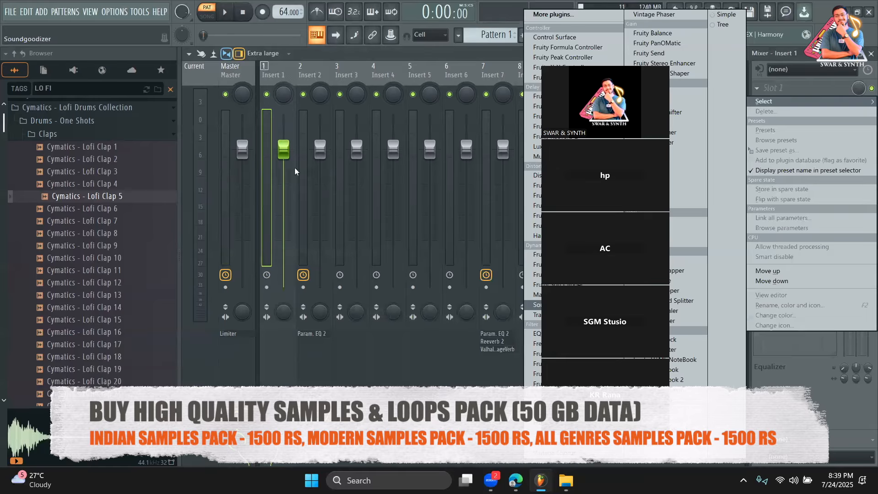
pyautogui.press('Return')
pyautogui.press('space')
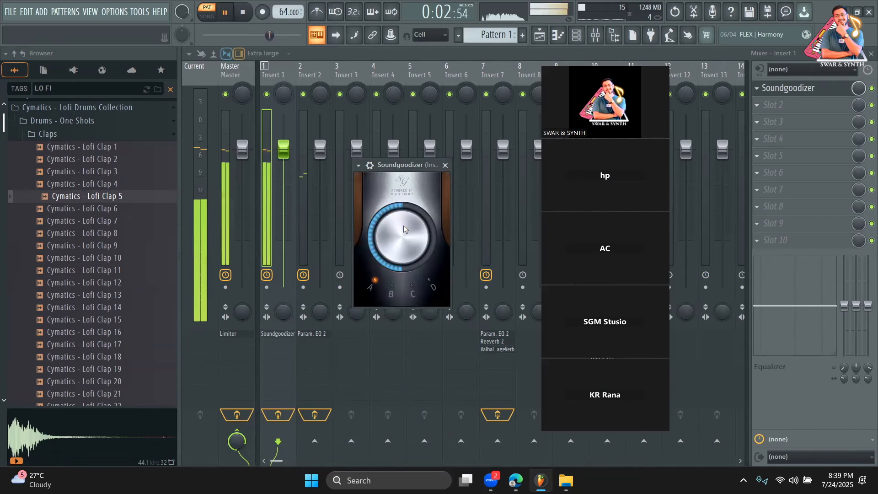
pyautogui.moveTo(403, 229); pyautogui.dragTo(403, 245)
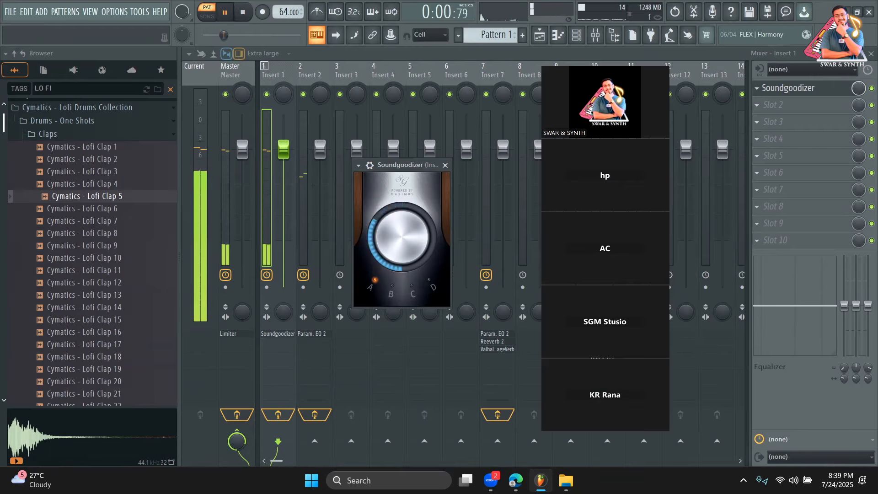
pyautogui.click(444, 165)
pyautogui.press('space')
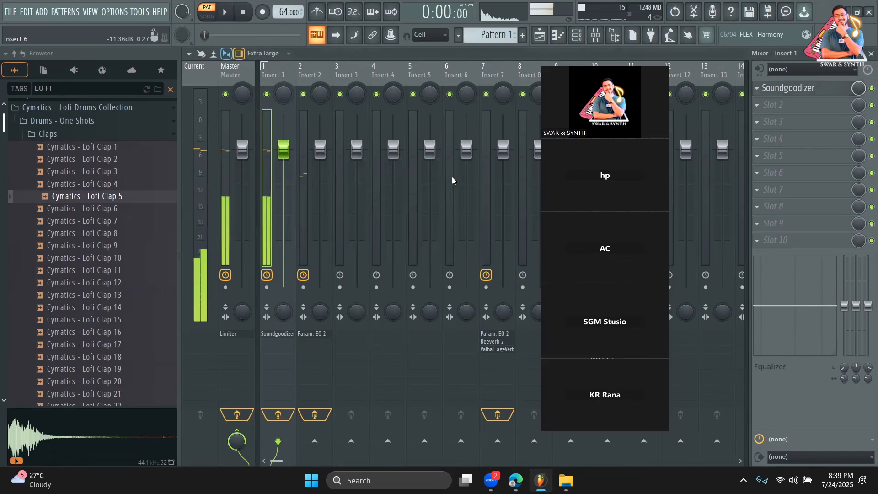
# Step: Lower the Insert 1 fader to -2.9 dB and Insert 2 to -4.2 dB, and play the playlist arrangement in song mode
pyautogui.moveTo(283, 149); pyautogui.dragTo(284, 173)
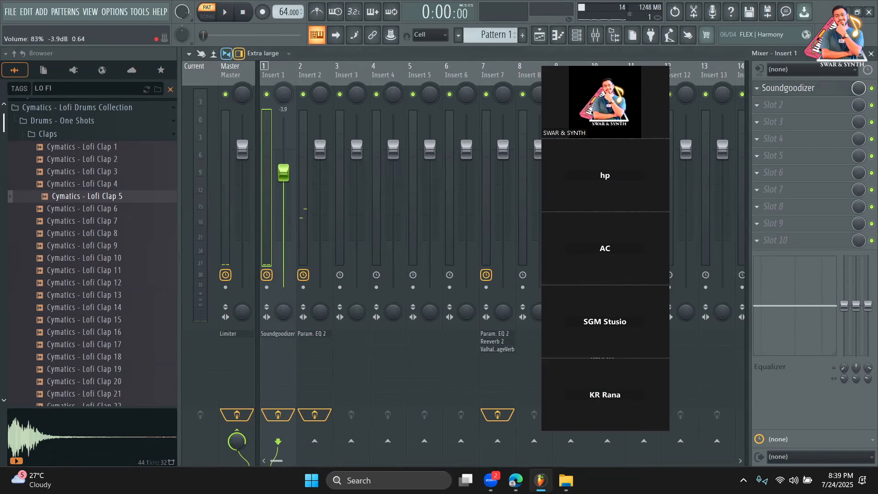
pyautogui.moveTo(320, 149); pyautogui.dragTo(284, 167)
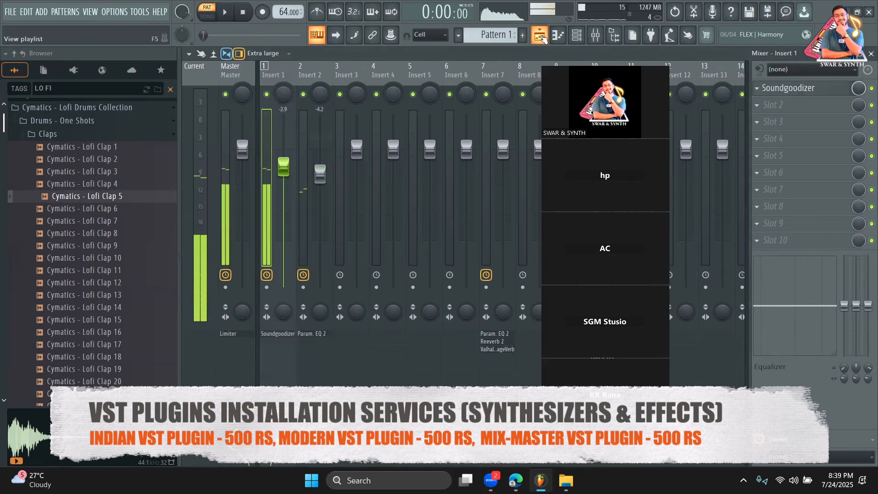
pyautogui.press('F5')
pyautogui.press('l')
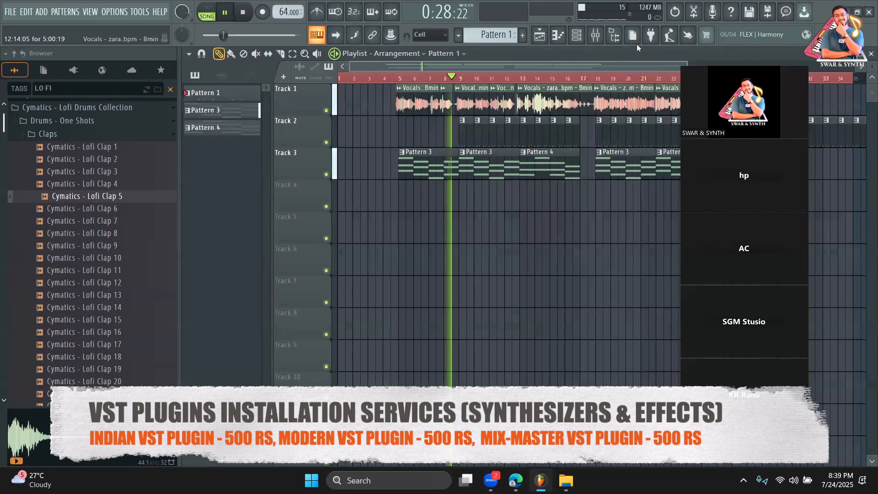
# Step: Set the mixer faders of Insert 1 to -2.5 dB and Insert 2 to -3.5 dB
pyautogui.press('F6')
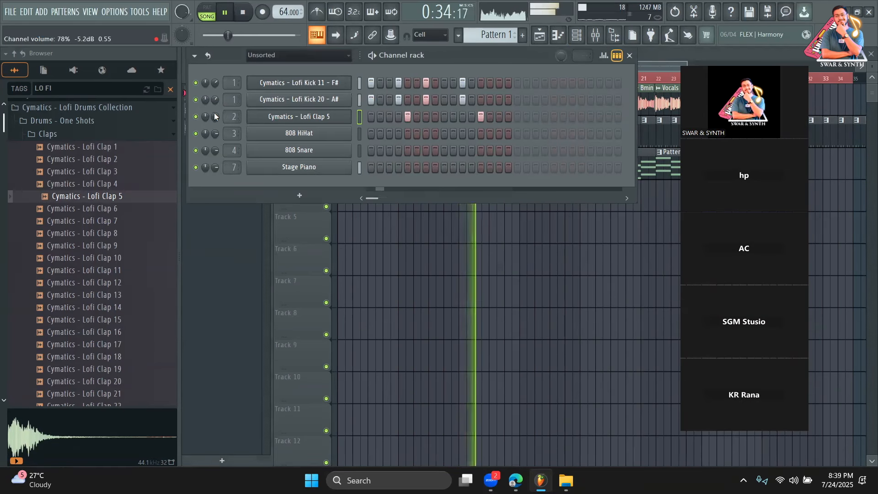
pyautogui.click(604, 33)
pyautogui.moveTo(283, 163); pyautogui.dragTo(326, 169)
pyautogui.click(320, 173)
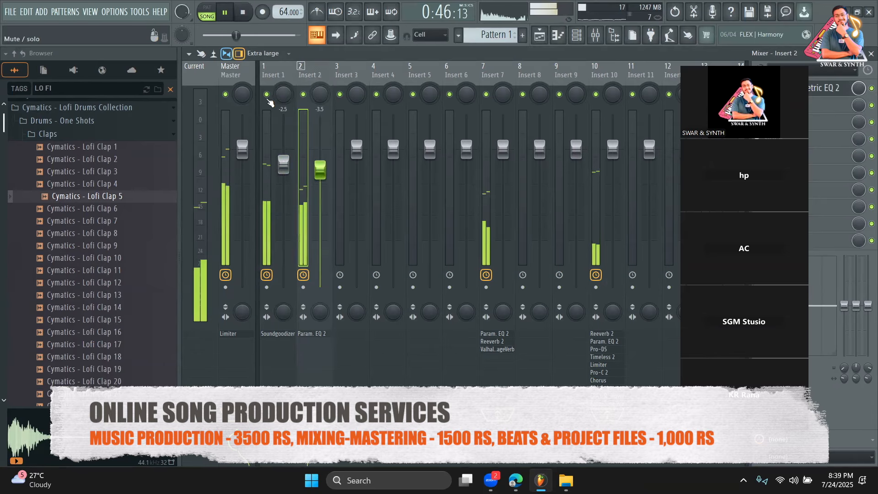
# Step: Stop the song and audition Pattern 1's drum steps alone in pattern mode
pyautogui.press('space')
pyautogui.click(586, 43)
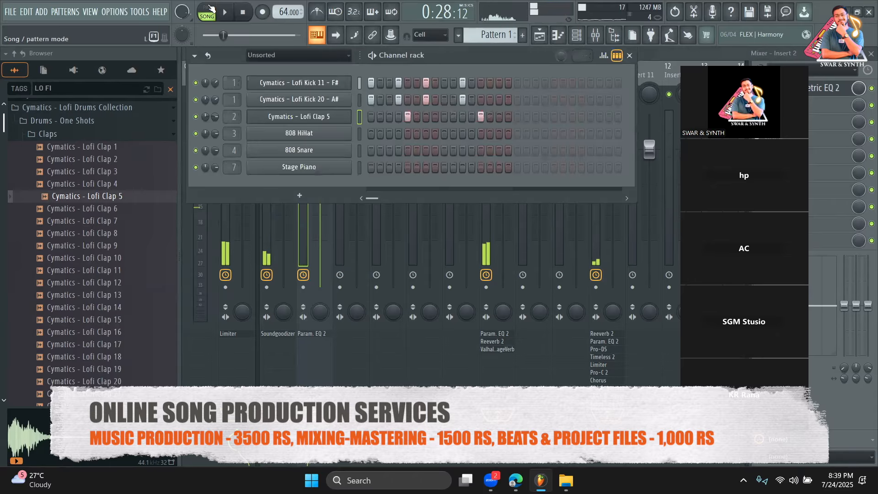
pyautogui.click(209, 8)
pyautogui.press('space')
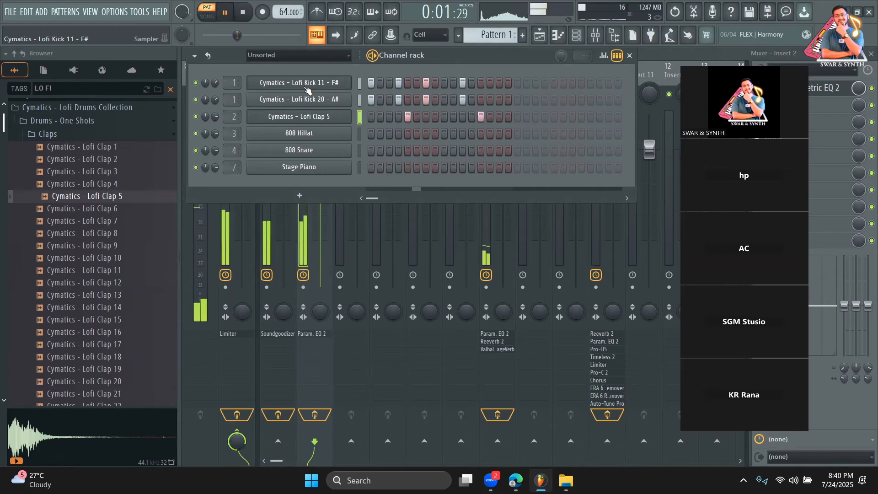
# Step: Return to the song arrangement and play it from bar 8
pyautogui.click(540, 37)
pyautogui.press('space')
pyautogui.click(451, 79)
pyautogui.press('space')
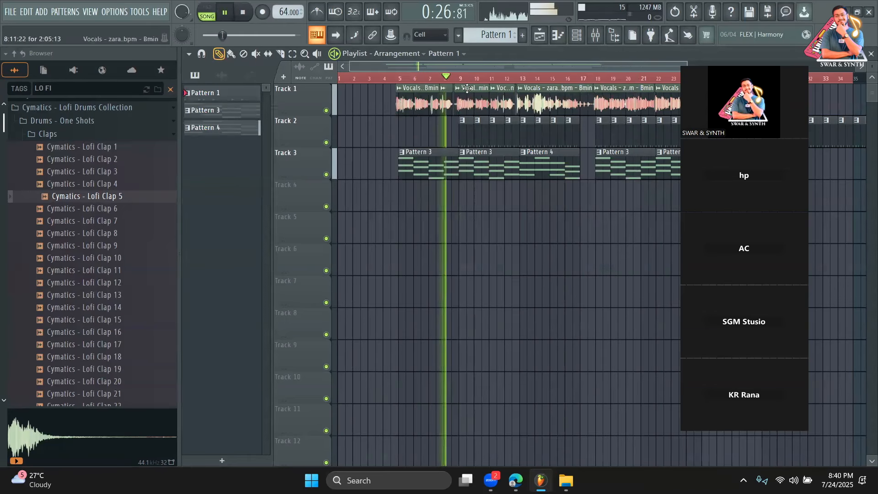
# Step: Stop playback and load Fruity Reeverb 2 into effect slot 2 of mixer track Insert 2
pyautogui.click(596, 34)
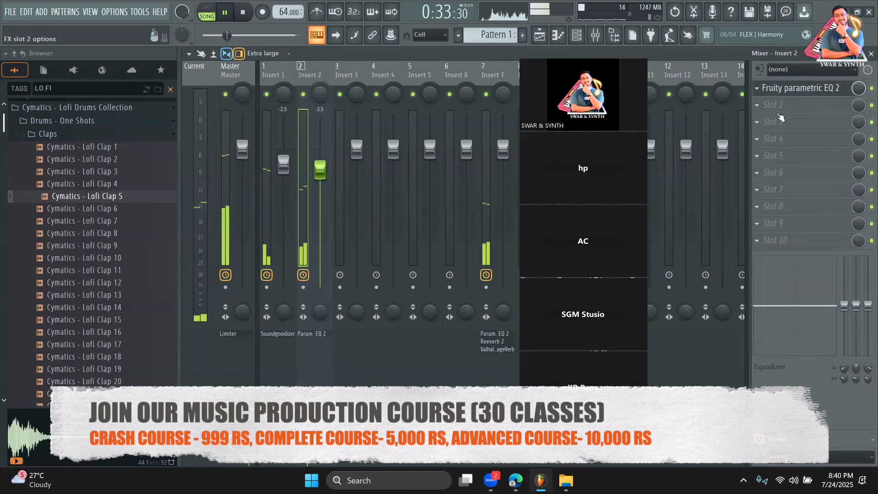
pyautogui.press('space')
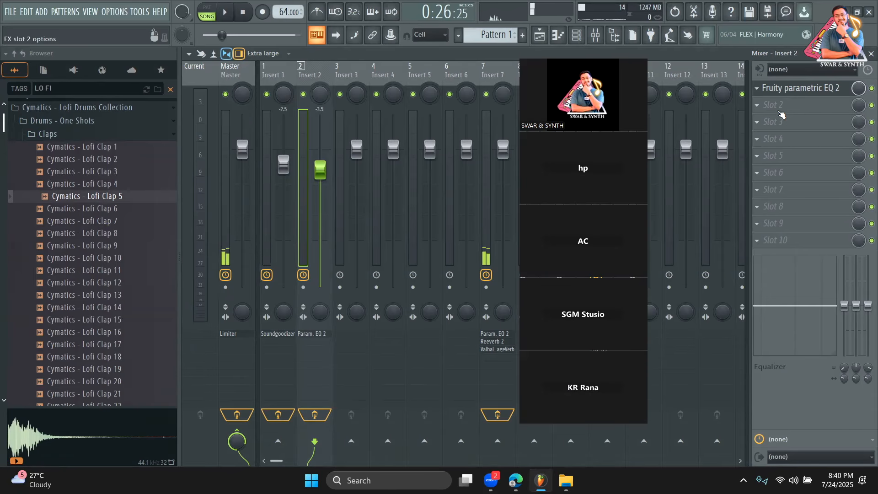
pyautogui.click(778, 113)
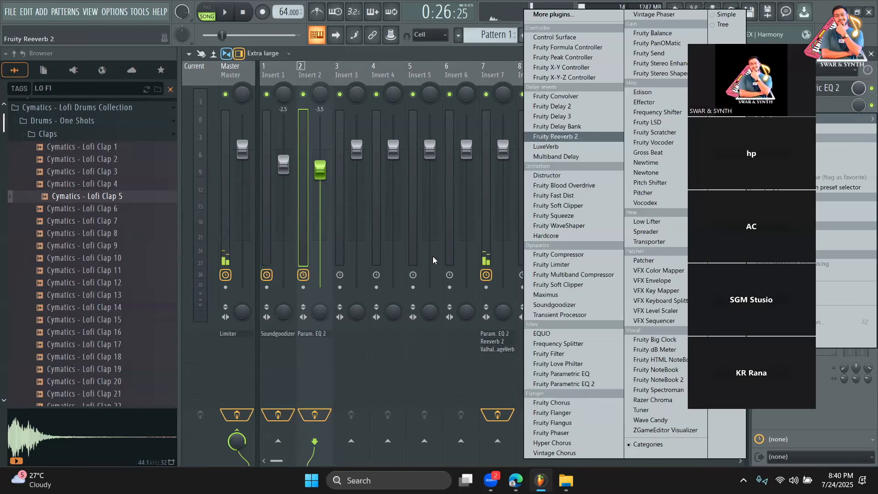
pyautogui.click(555, 136)
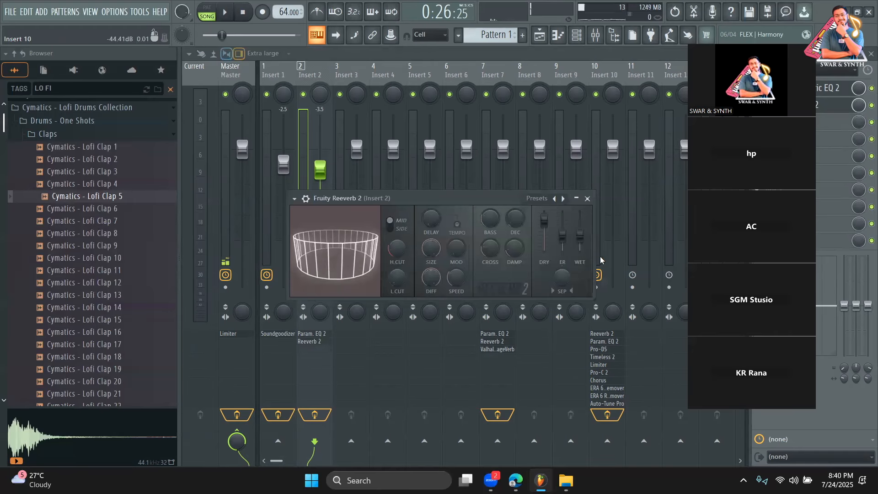
# Step: Raise the wet level of Insert 2's Fruity Reeverb 2 to 97% while listening, and close the plugin
pyautogui.moveTo(580, 231); pyautogui.dragTo(580, 228)
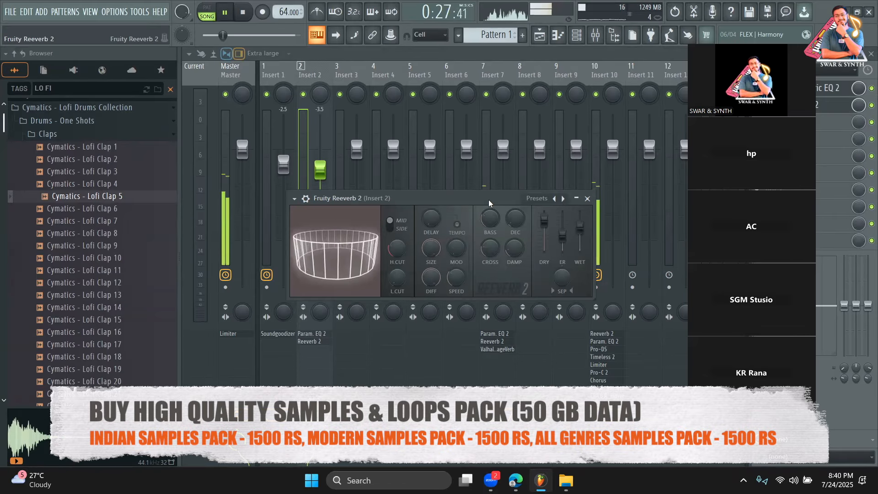
pyautogui.moveTo(488, 199); pyautogui.dragTo(488, 204)
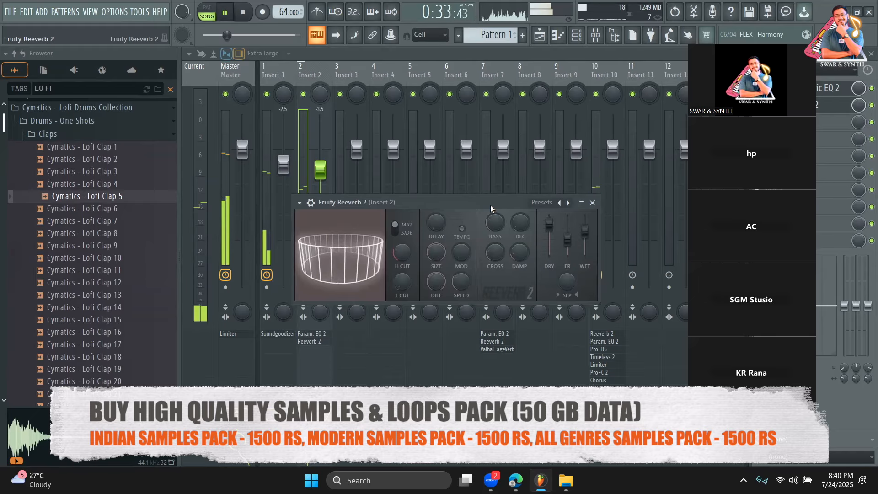
pyautogui.moveTo(584, 240); pyautogui.dragTo(586, 225)
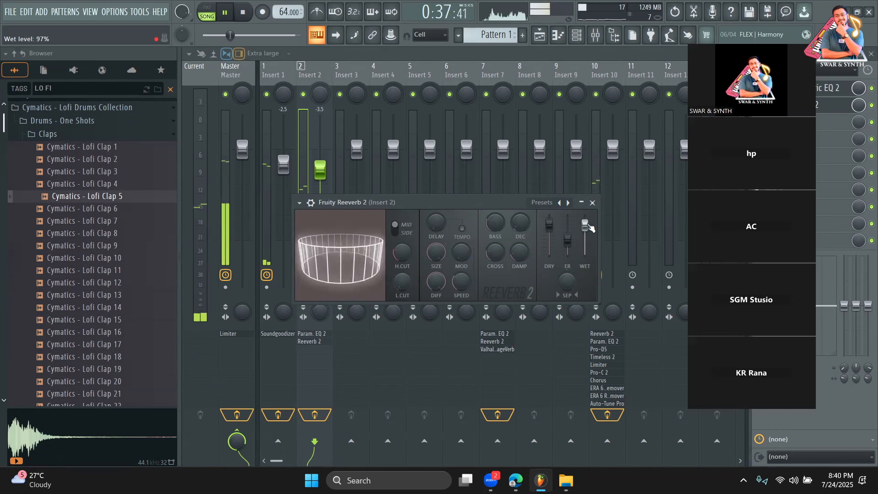
pyautogui.click(592, 202)
pyautogui.press('space')
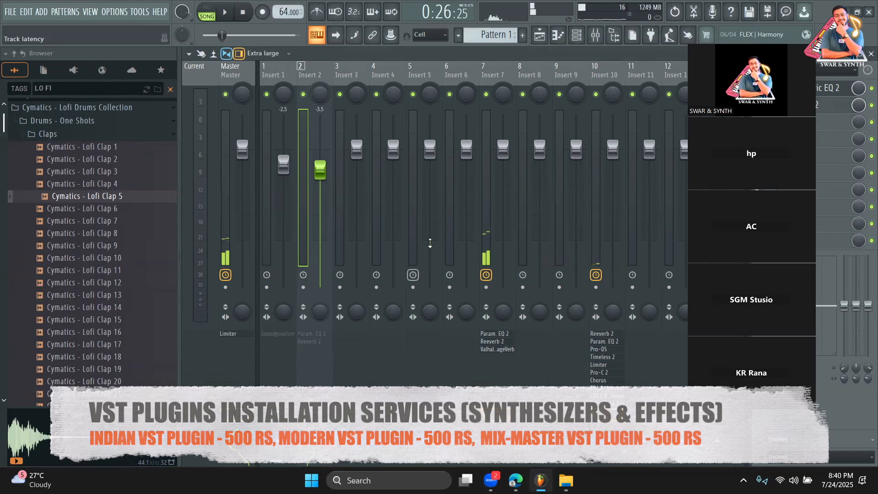
# Step: Play the song with the effects on Inserts 1 and 2 bypassed, and re-enable those effects after stopping
pyautogui.press('space')
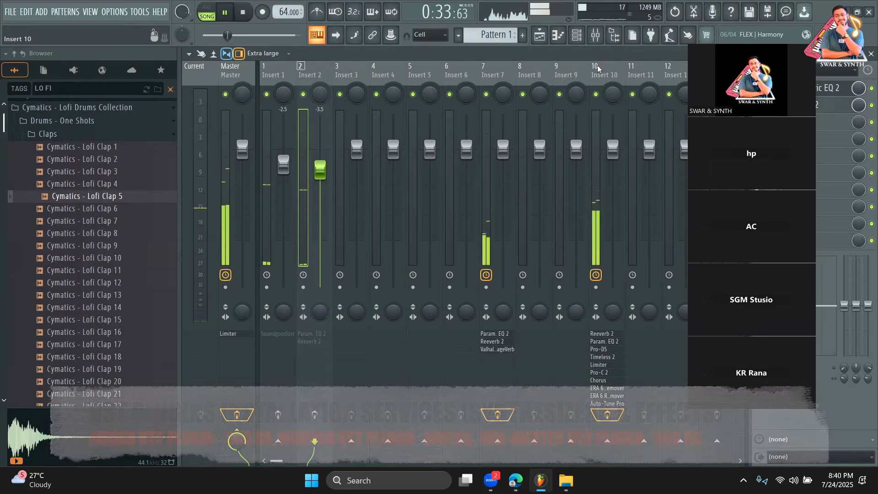
pyautogui.press('space')
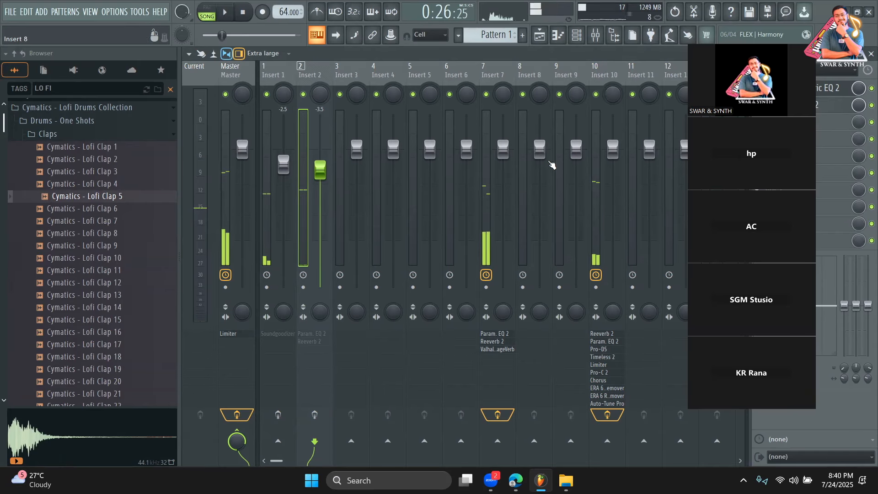
pyautogui.click(305, 419)
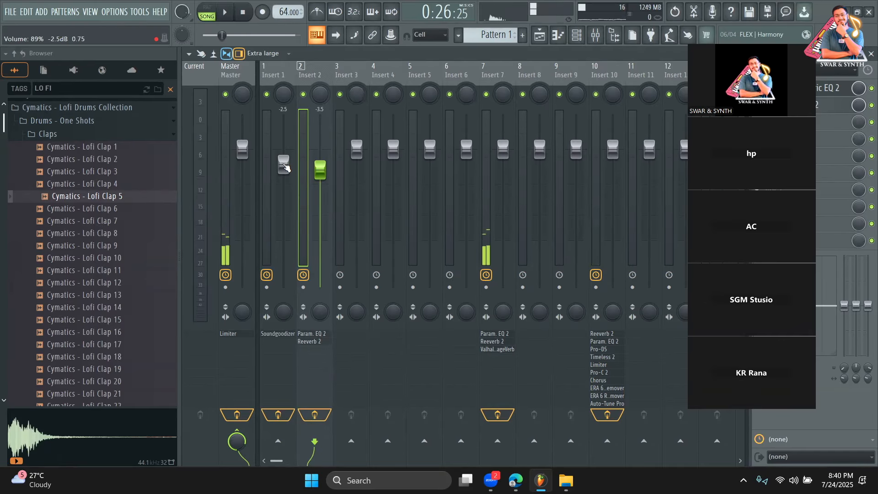
# Step: Raise the faders of Insert 1 to -2.0 dB and Insert 2 to -3.0 dB, and play the song from mid bar 8
pyautogui.moveTo(285, 167); pyautogui.dragTo(285, 164)
pyautogui.click(312, 171)
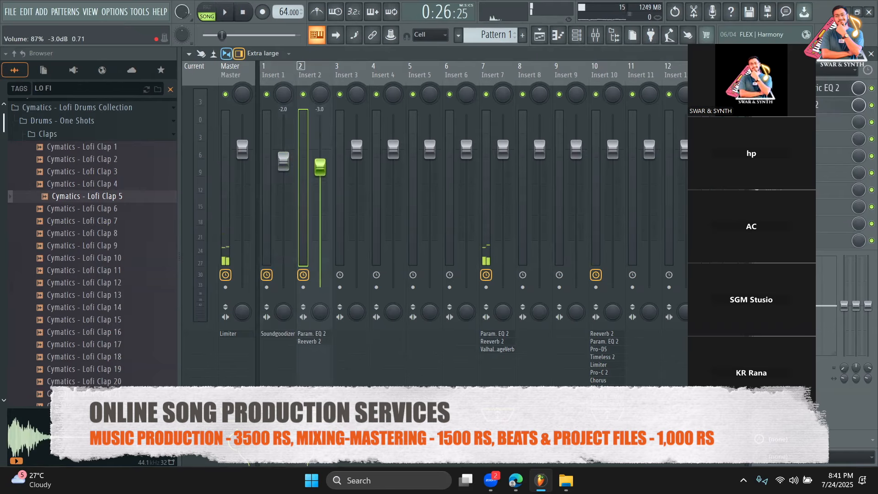
pyautogui.click(548, 38)
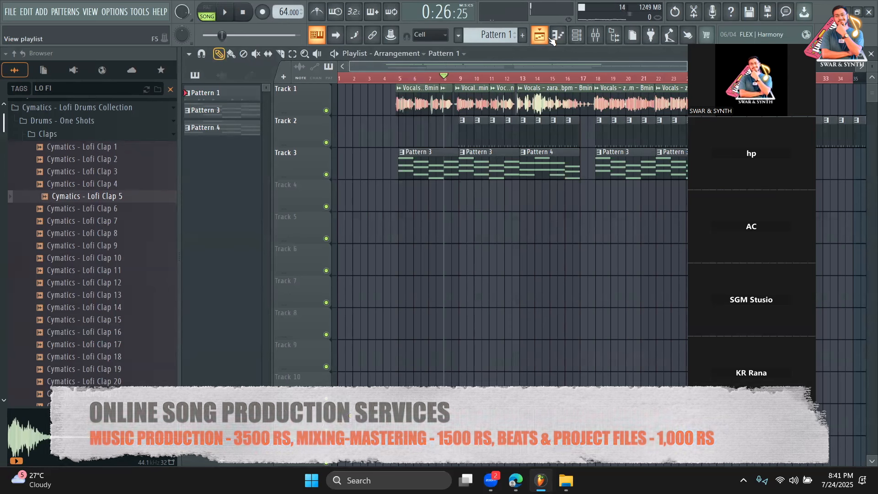
pyautogui.press('space')
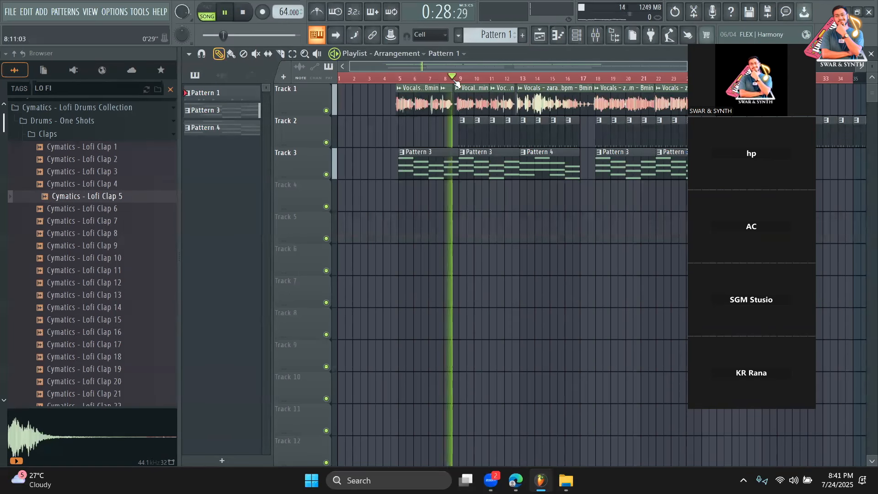
# Step: Open the vocal audio clip's channel settings and switch the channel rack filter to the Unsorted group
pyautogui.doubleClick(660, 89)
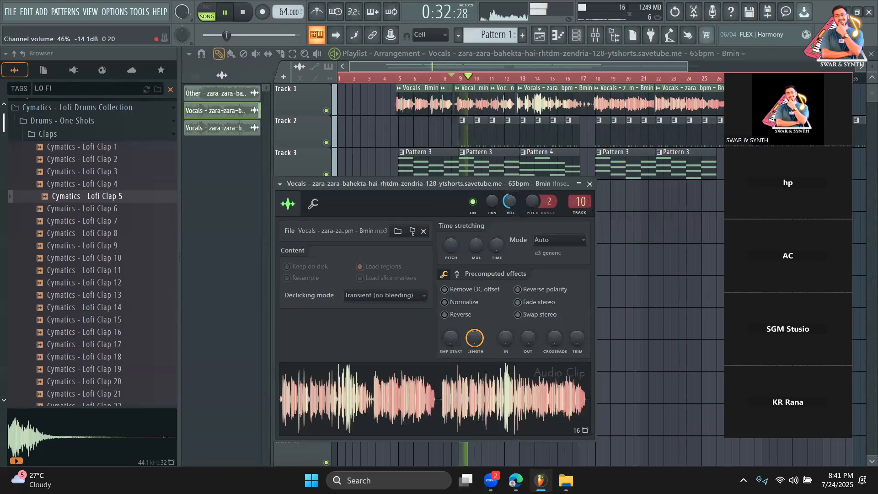
pyautogui.click(576, 35)
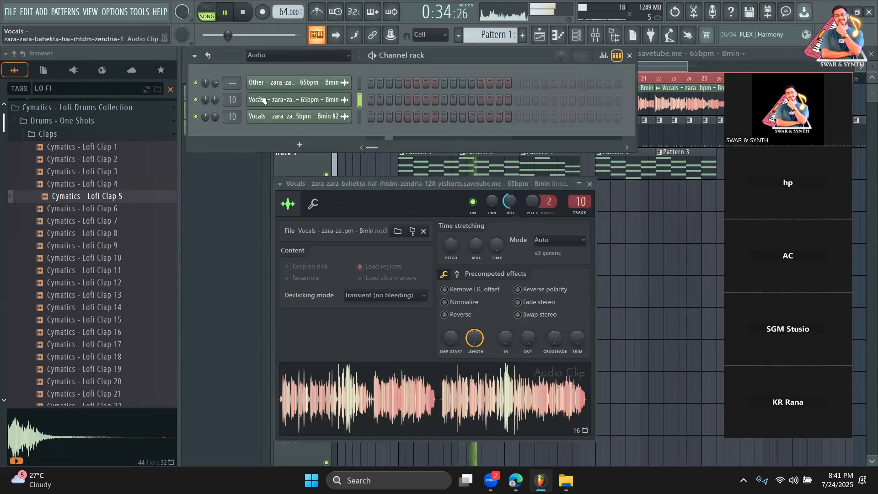
pyautogui.click(303, 54)
pyautogui.click(325, 103)
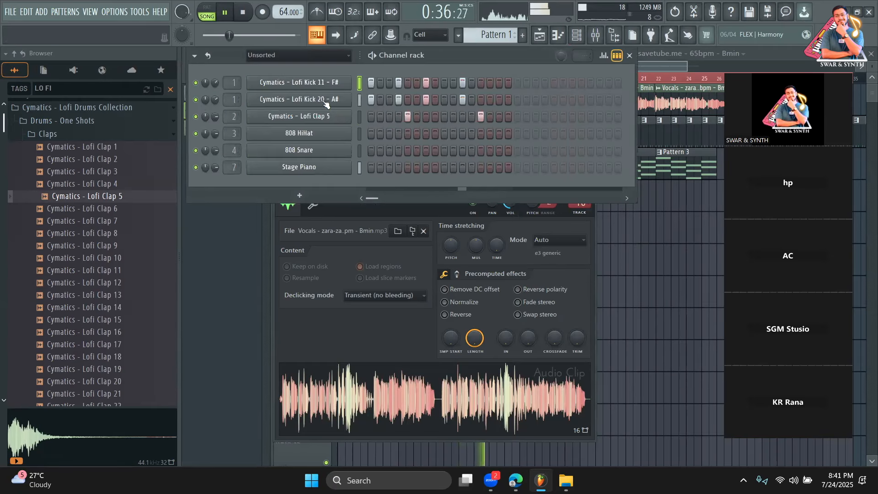
# Step: Load Fruity Delay 2 into effect slot 3 of mixer track Insert 2 and move its window clear of the faders
pyautogui.press('F9')
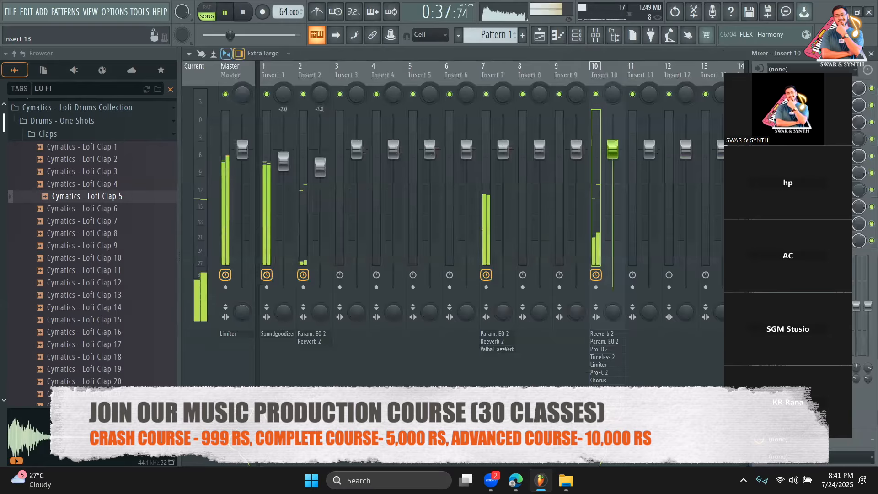
pyautogui.moveTo(811, 71); pyautogui.dragTo(600, 49)
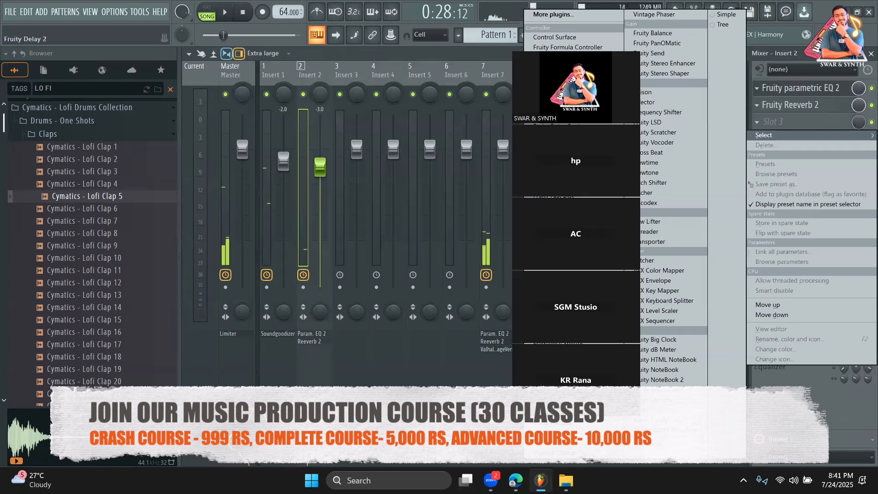
pyautogui.click(563, 106)
pyautogui.moveTo(575, 58); pyautogui.dragTo(743, 66)
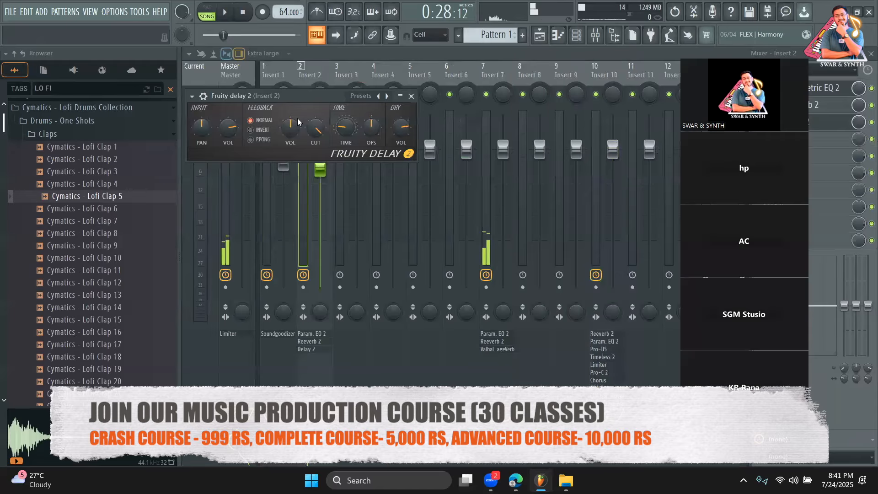
pyautogui.moveTo(306, 103); pyautogui.dragTo(446, 153)
# Step: Listen to the song with the delay, and lower Fruity Delay 2's input volume and feedback cutoff
pyautogui.press('space')
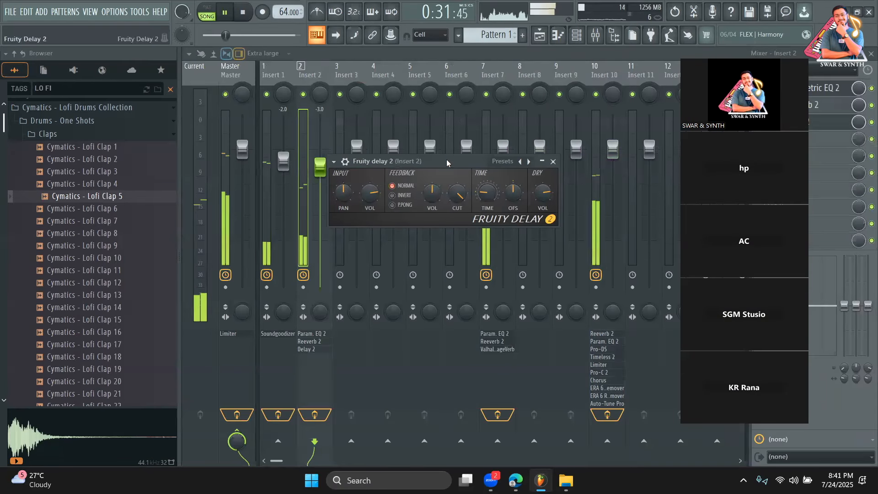
pyautogui.press('space')
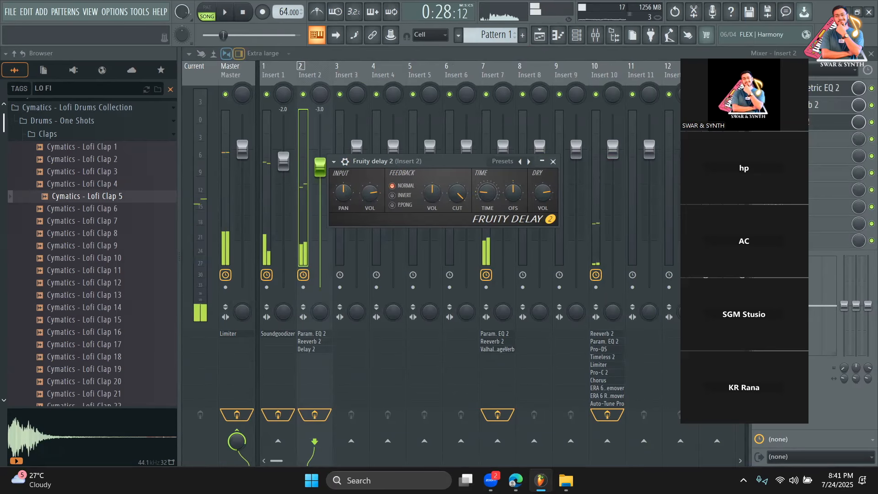
pyautogui.moveTo(374, 196); pyautogui.dragTo(375, 229)
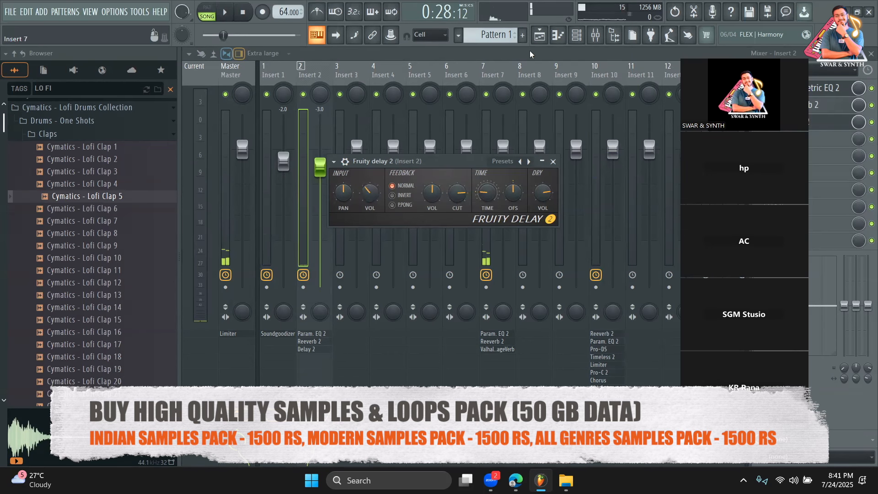
# Step: Play the song arrangement from bar 9 to check the mix with the adjusted delay
pyautogui.click(539, 35)
pyautogui.click(463, 77)
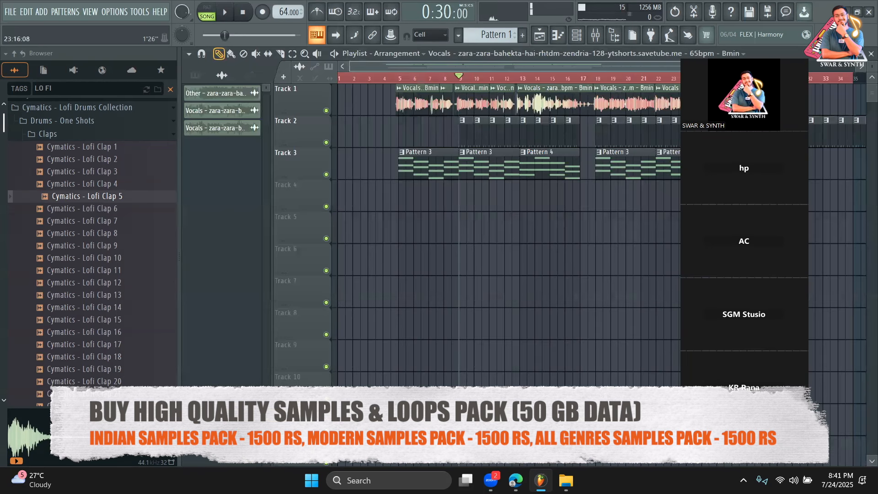
pyautogui.press('space')
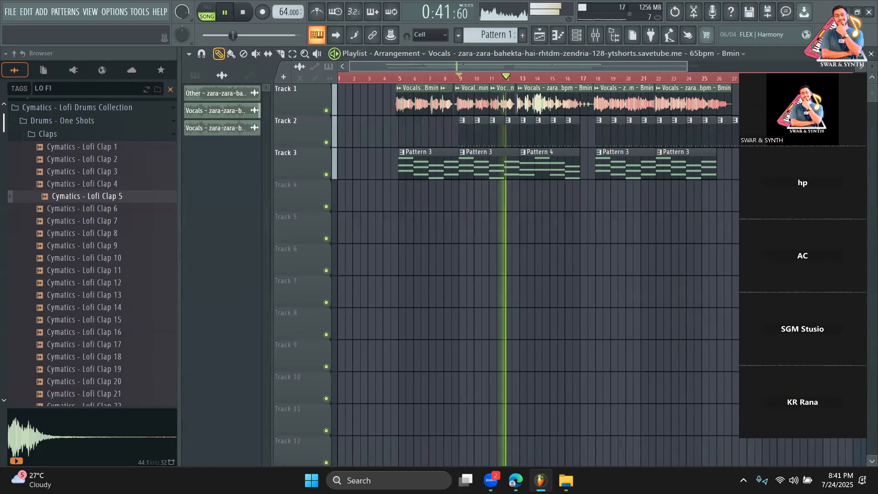
pyautogui.press('space')
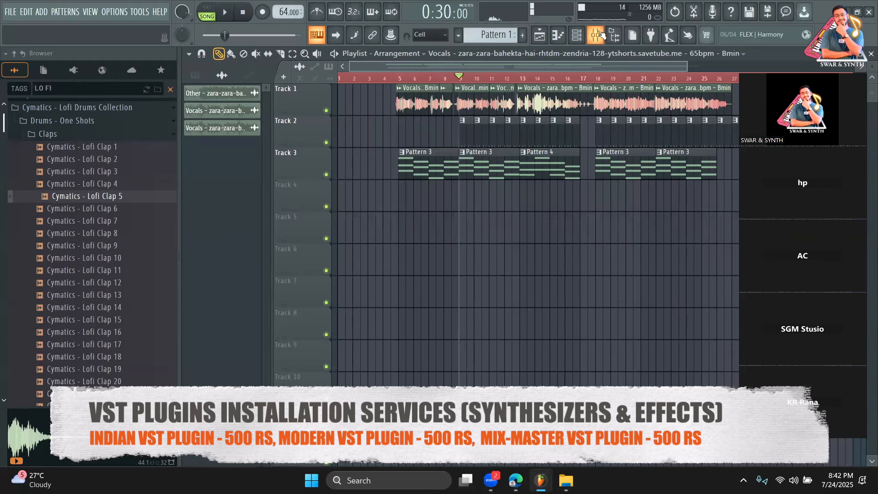
pyautogui.press('space')
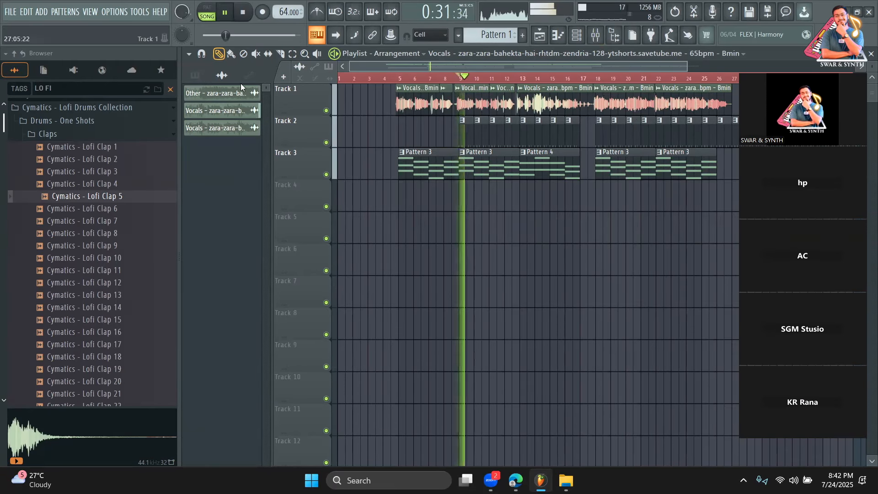
# Step: Lower the mixer fader of Insert 1 to -2.5 dB while the song plays
pyautogui.moveTo(862, 76); pyautogui.dragTo(240, 83)
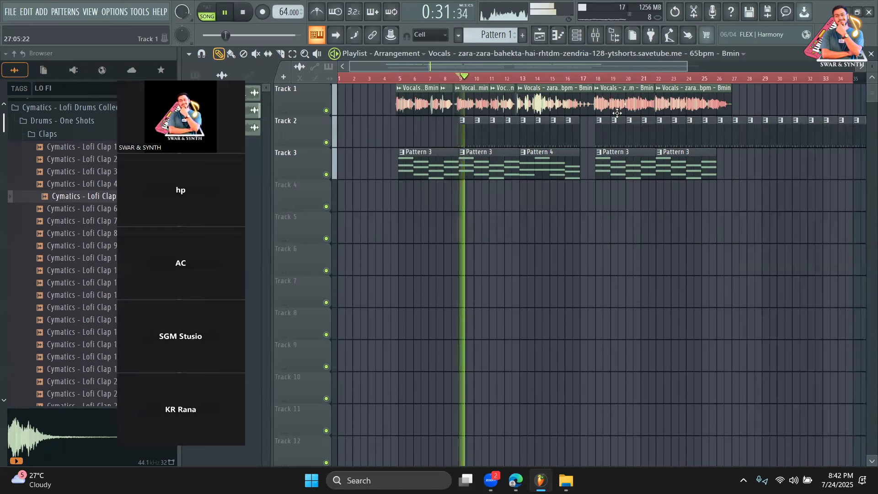
pyautogui.click(594, 41)
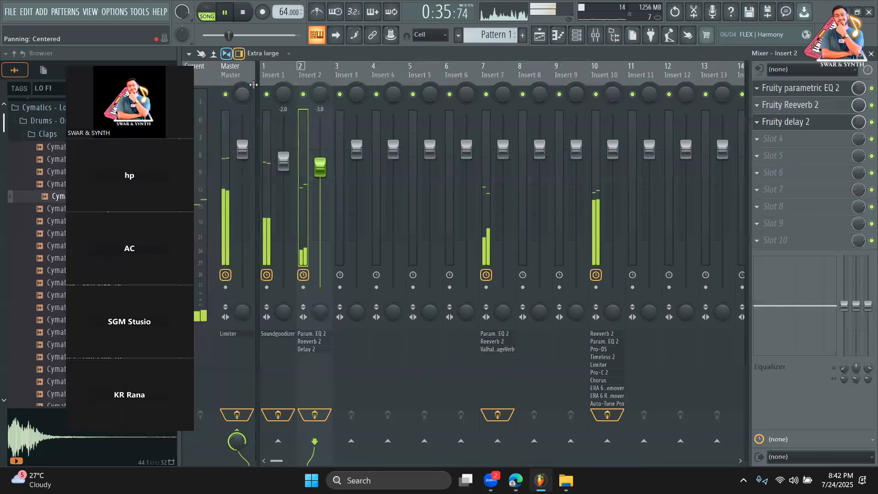
pyautogui.click(269, 159)
pyautogui.moveTo(283, 165); pyautogui.dragTo(283, 164)
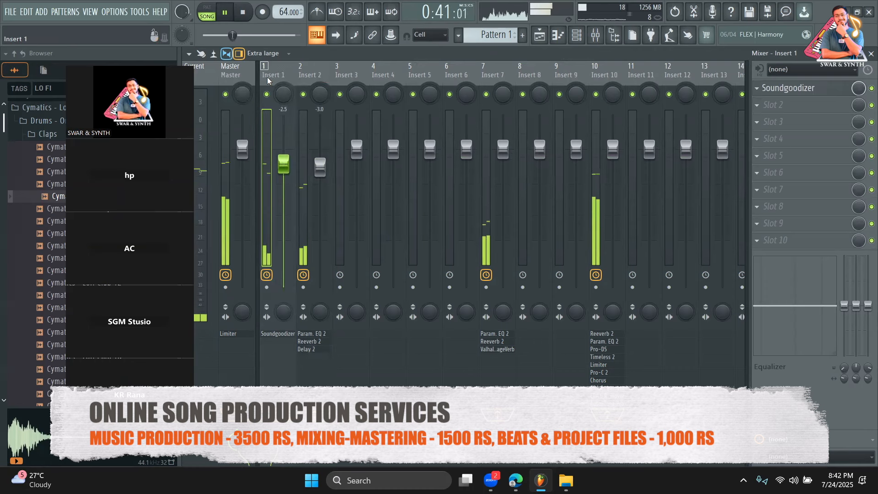
# Step: Stop playback and open the Hihats - Closed folder under Cymbals in the Lofi Drums Collection one-shots
pyautogui.click(362, 74)
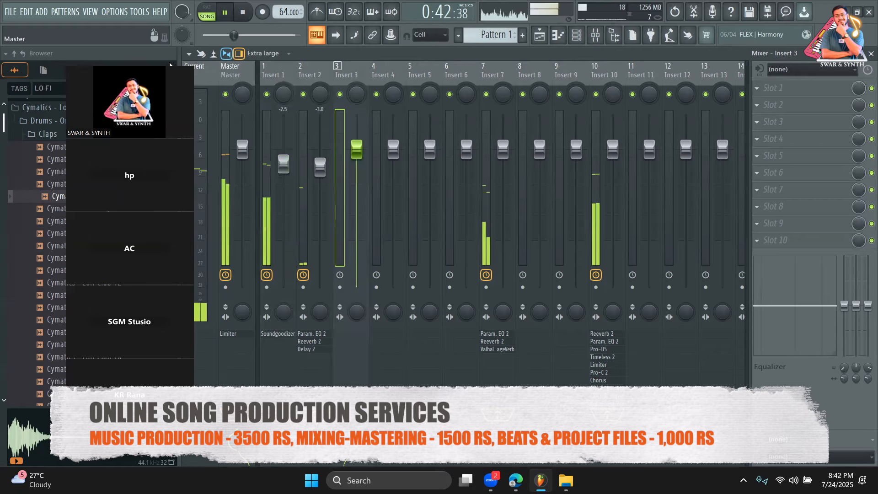
pyautogui.click(579, 36)
pyautogui.press('space')
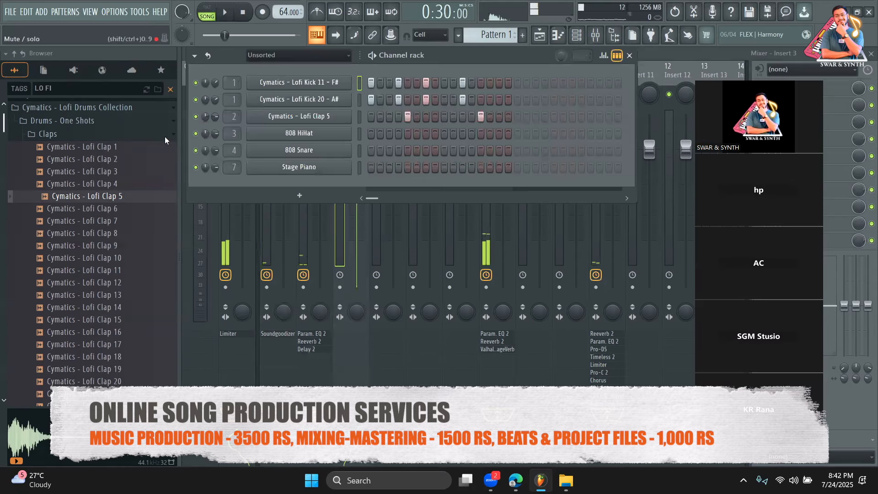
pyautogui.click(101, 136)
pyautogui.click(53, 147)
pyautogui.click(73, 174)
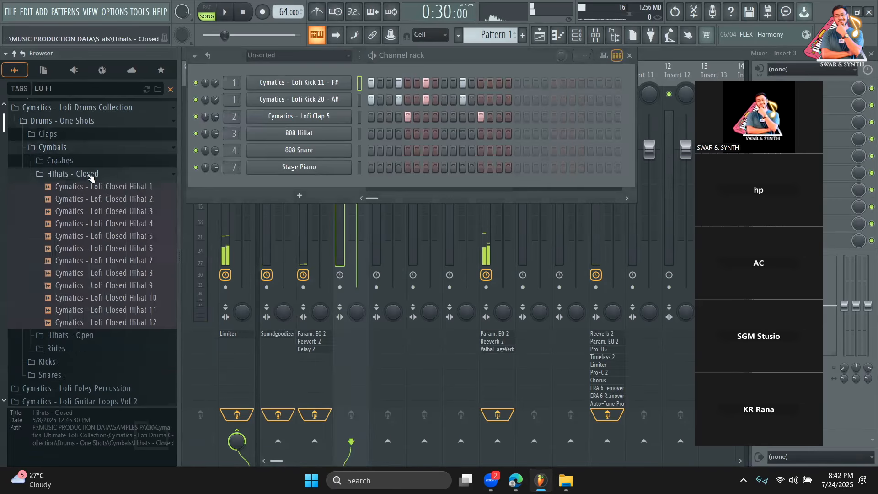
# Step: Audition the Cymatics Lofi Closed Hihat samples from 2 to 12 one by one
pyautogui.click(102, 199)
pyautogui.click(108, 211)
pyautogui.click(115, 221)
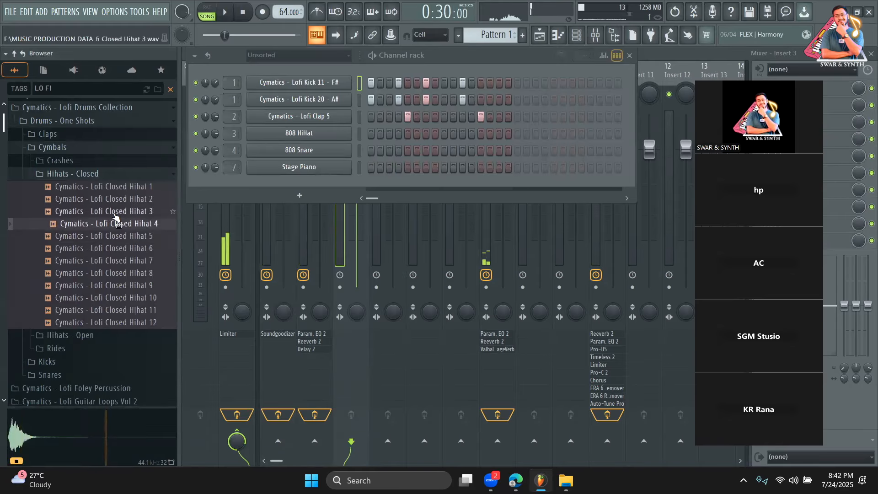
pyautogui.click(114, 235)
pyautogui.click(114, 247)
pyautogui.click(114, 260)
pyautogui.click(114, 272)
pyautogui.click(115, 284)
pyautogui.click(120, 297)
pyautogui.click(125, 309)
pyautogui.click(130, 322)
pyautogui.click(136, 286)
pyautogui.click(136, 298)
# Step: Reopen the closed hi-hat folder and compare samples 2 through 8 again to choose one
pyautogui.click(163, 175)
pyautogui.click(153, 212)
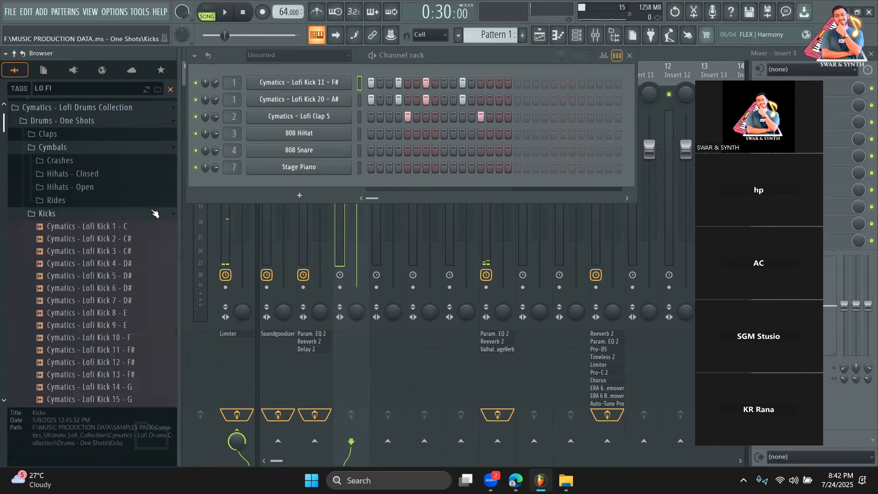
pyautogui.click(92, 174)
pyautogui.click(99, 198)
pyautogui.click(103, 223)
pyautogui.click(104, 235)
pyautogui.click(110, 248)
pyautogui.click(117, 260)
pyautogui.click(122, 273)
pyautogui.click(121, 260)
pyautogui.click(130, 223)
pyautogui.click(135, 211)
# Step: Add Cymatics - Lofi Closed Hihat 3 to Pattern 1 with hits on steps 3, 7, 11 and 15, and route it to mixer track 4
pyautogui.moveTo(137, 221); pyautogui.dragTo(385, 183)
pyautogui.press('space')
pyautogui.click(389, 184)
pyautogui.click(426, 183)
pyautogui.click(462, 184)
pyautogui.click(499, 185)
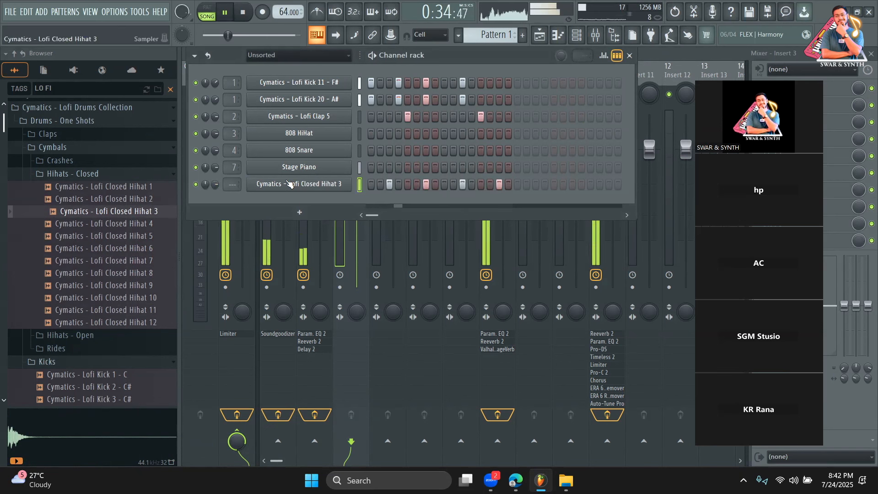
pyautogui.moveTo(234, 189); pyautogui.dragTo(234, 178)
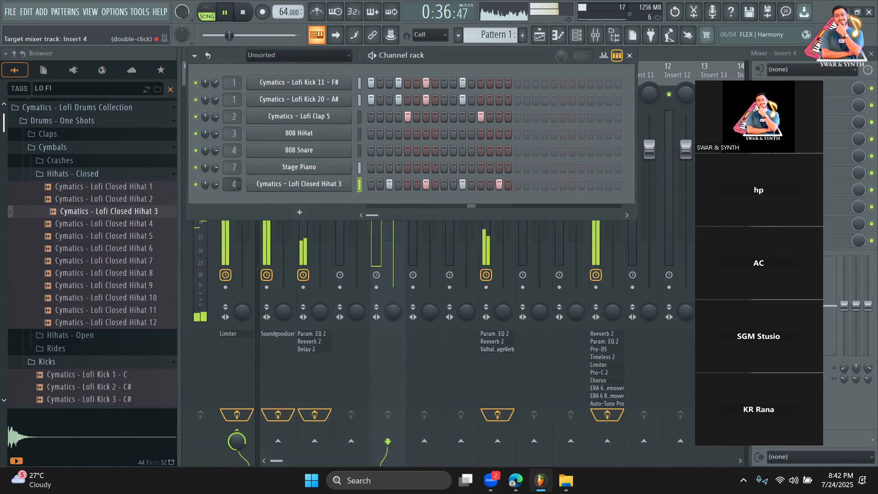
# Step: Slice the Track 1 vocal clip in the playlist around bar 17 and delete the leftover piece before bar 18
pyautogui.click(538, 40)
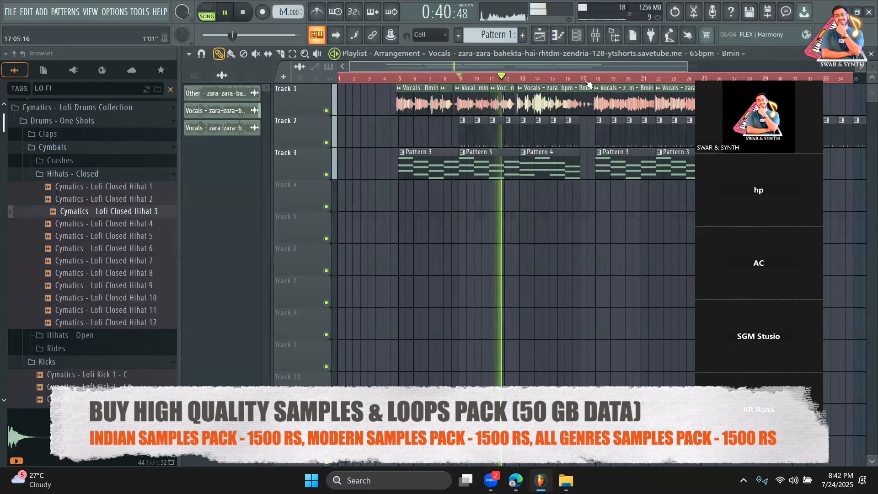
pyautogui.click(585, 74)
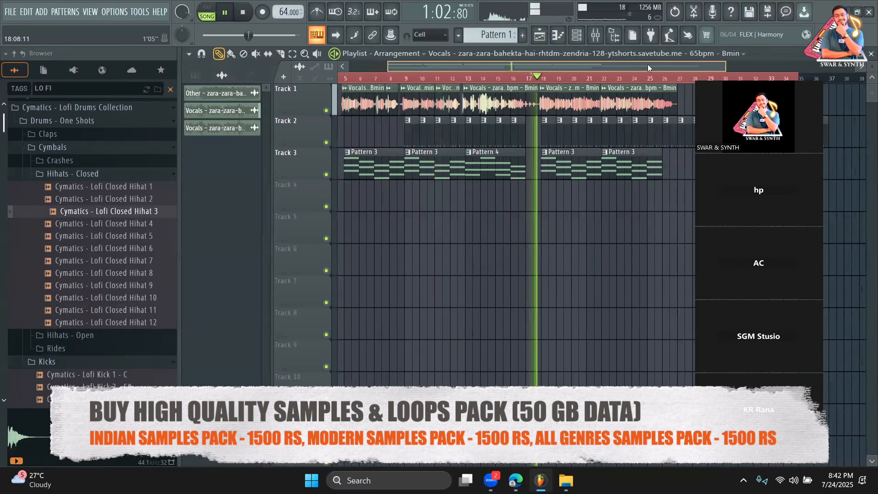
pyautogui.click(280, 54)
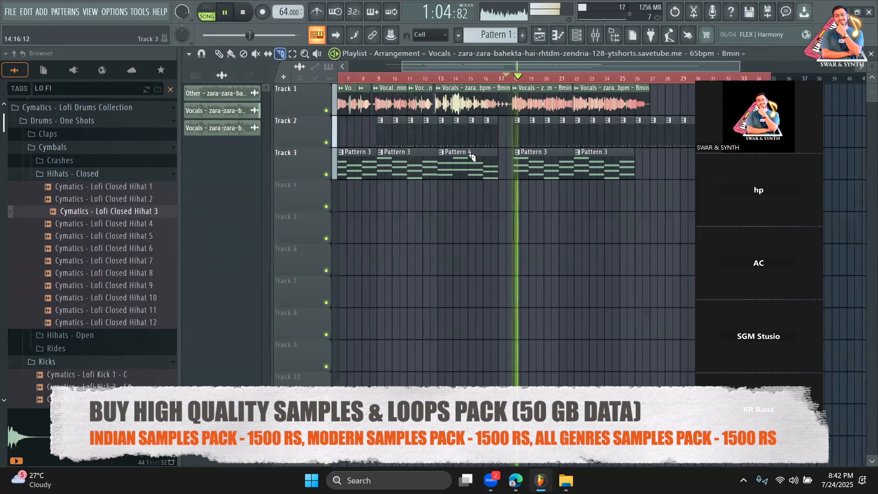
pyautogui.click(255, 54)
pyautogui.click(220, 54)
pyautogui.rightClick(504, 104)
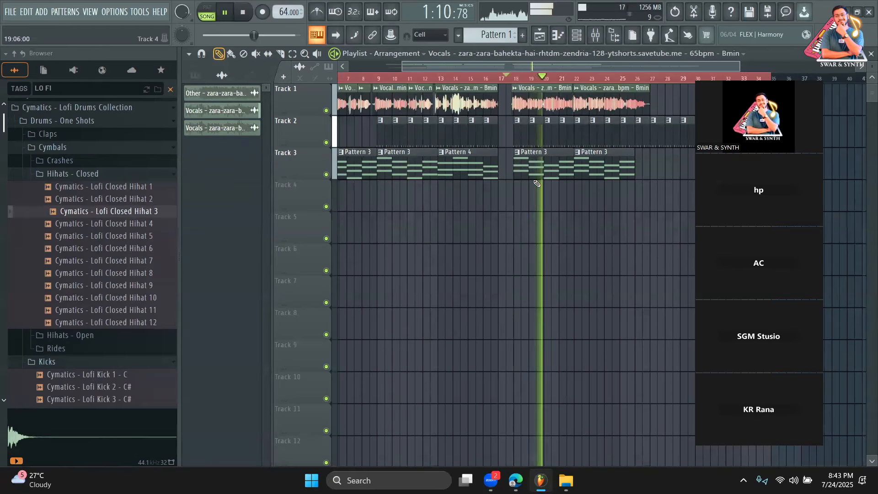
pyautogui.press('space')
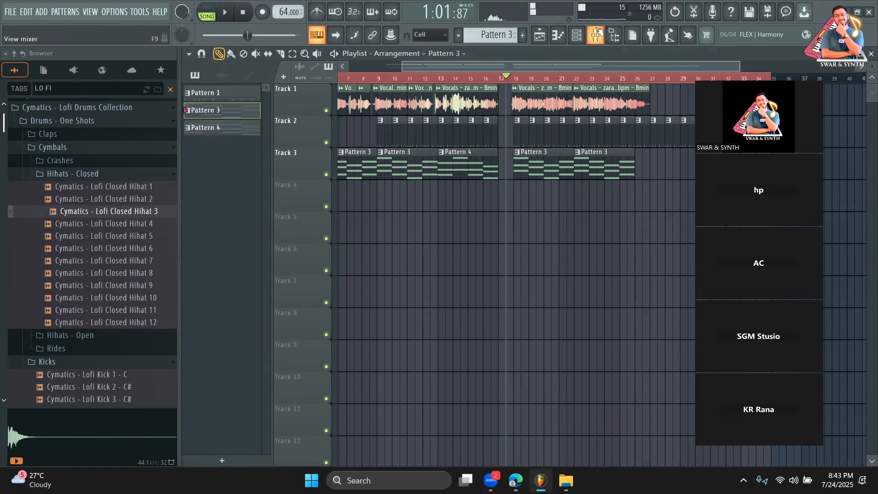
# Step: Switch the channel rack to the empty Pattern 6
pyautogui.click(577, 35)
pyautogui.scroll(-3, 487, 39)
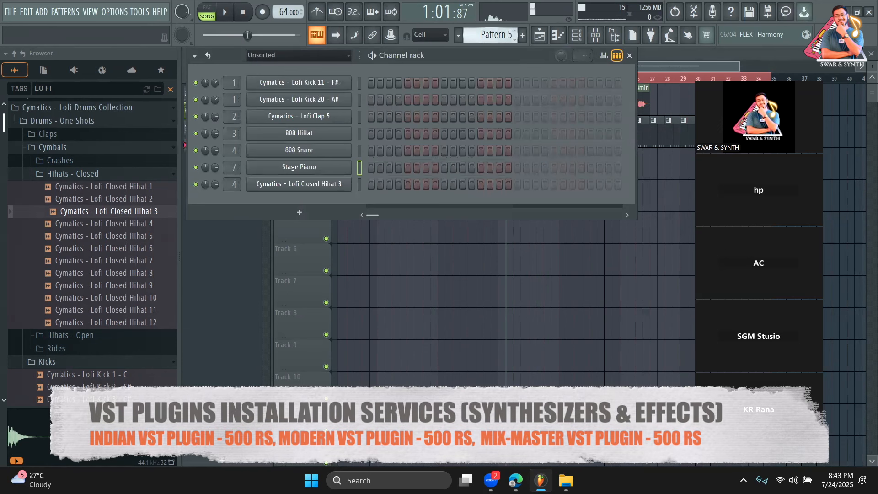
pyautogui.click(310, 212)
pyautogui.click(221, 205)
pyautogui.click(16, 58)
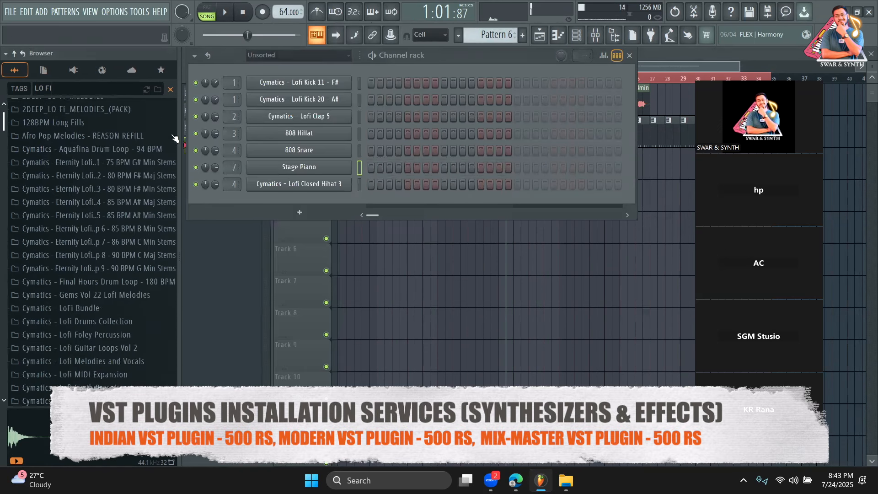
pyautogui.click(295, 214)
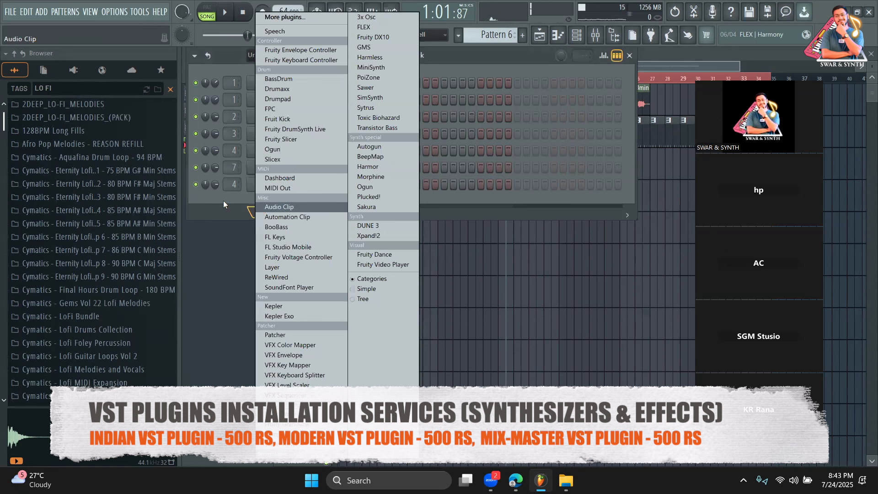
pyautogui.click(171, 189)
# Step: Clear the browser search and add the Strings Section instrument from Packs, Instruments, Orchestral to the channel rack
pyautogui.click(170, 91)
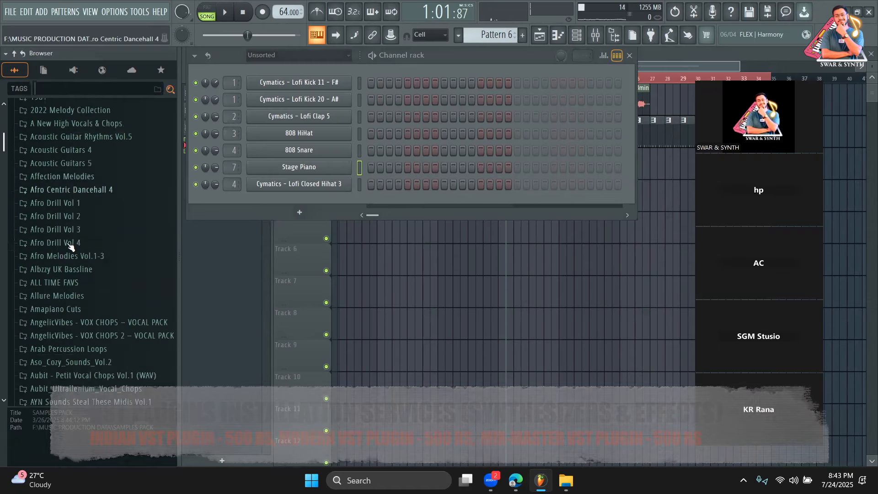
pyautogui.click(15, 55)
pyautogui.scroll(-2, 57, 303)
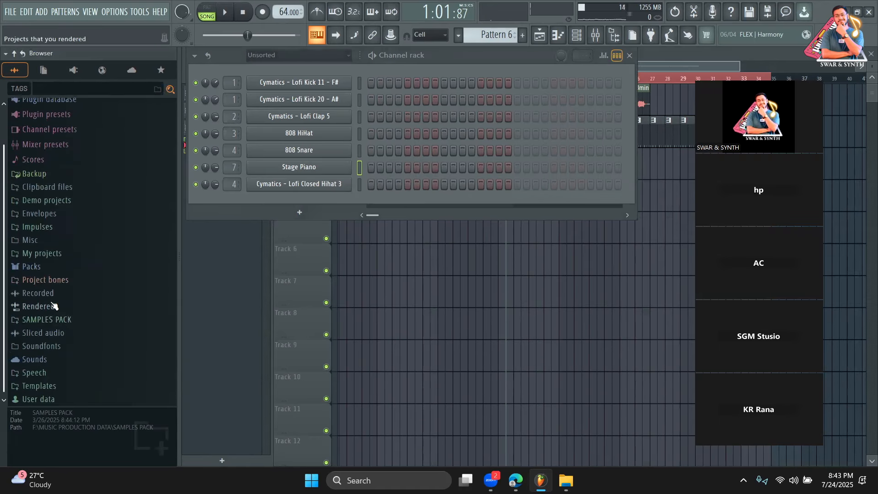
pyautogui.click(53, 269)
pyautogui.scroll(-4, 48, 247)
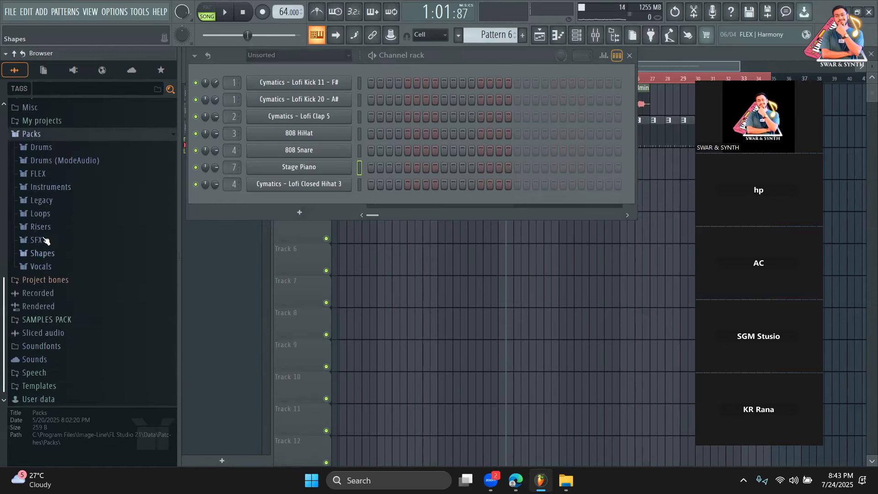
pyautogui.click(79, 188)
pyautogui.click(80, 298)
pyautogui.moveTo(85, 202); pyautogui.dragTo(297, 192)
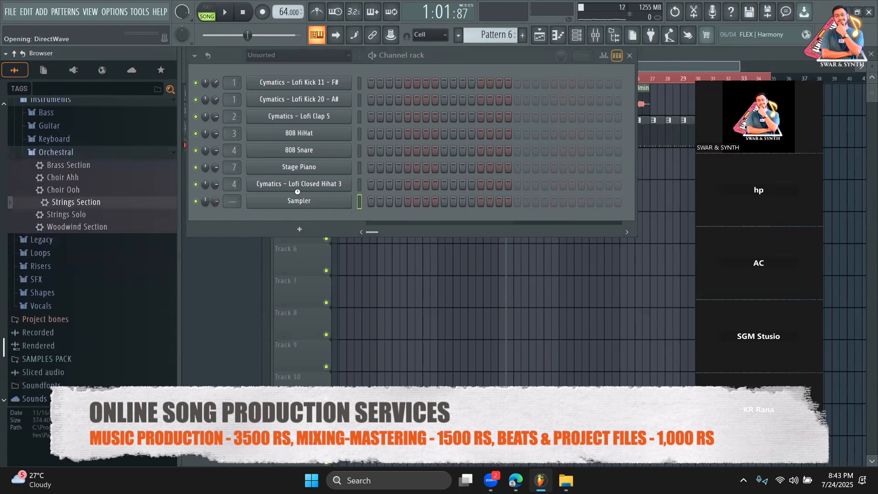
# Step: Copy the Stage Piano notes from Pattern 3 and paste them into the Strings Section channel in Pattern 6
pyautogui.click(455, 65)
pyautogui.moveTo(495, 35); pyautogui.dragTo(496, 41)
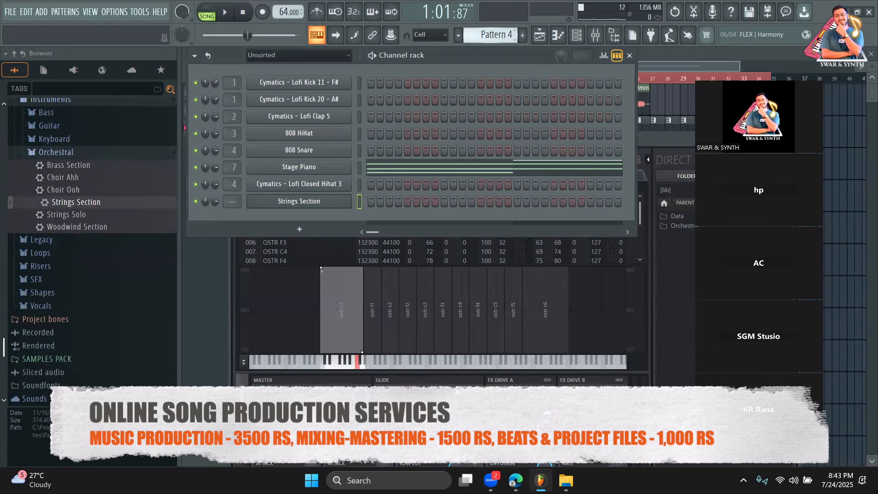
pyautogui.moveTo(496, 36); pyautogui.dragTo(495, 41)
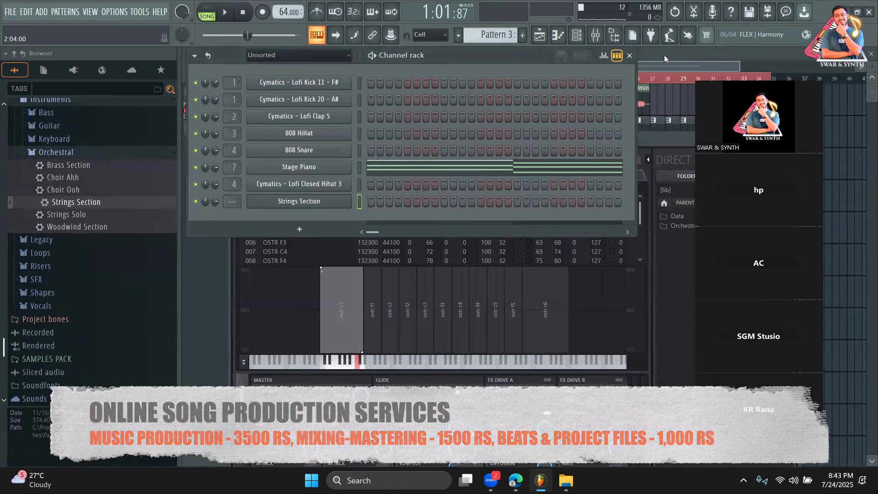
pyautogui.click(664, 56)
pyautogui.doubleClick(539, 169)
pyautogui.click(576, 35)
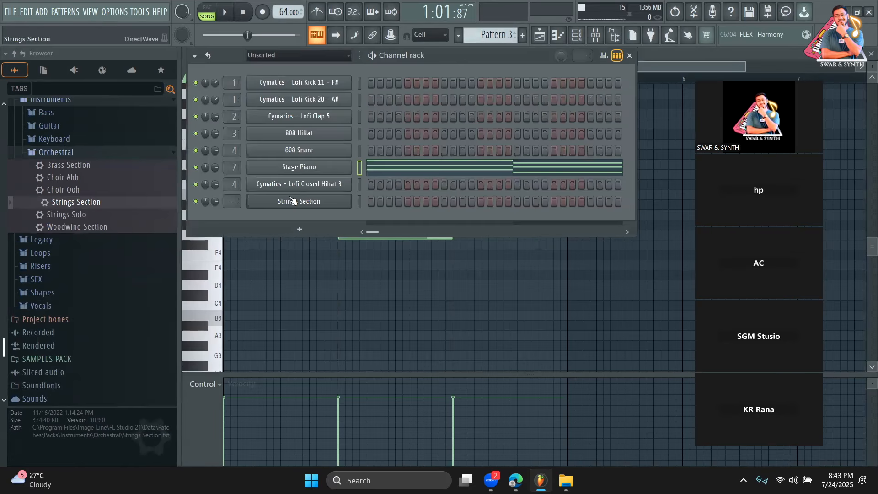
pyautogui.rightClick(327, 170)
pyautogui.click(482, 71)
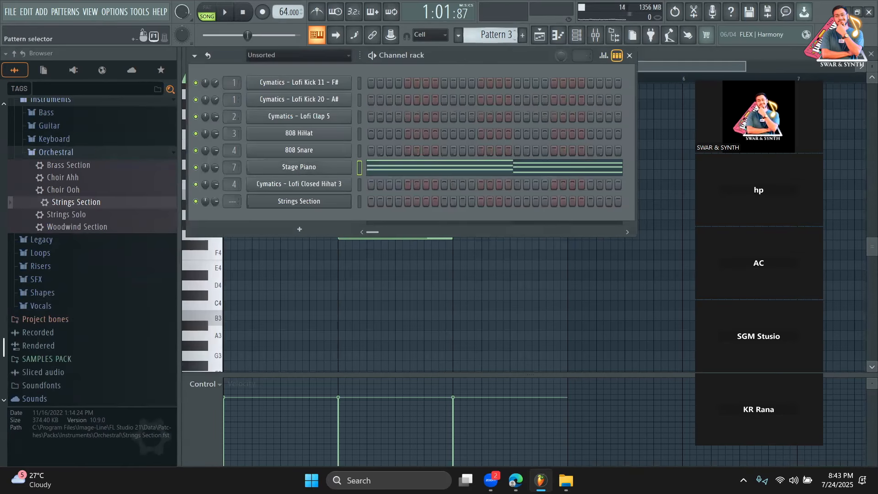
pyautogui.moveTo(496, 36); pyautogui.dragTo(496, 23)
pyautogui.rightClick(337, 200)
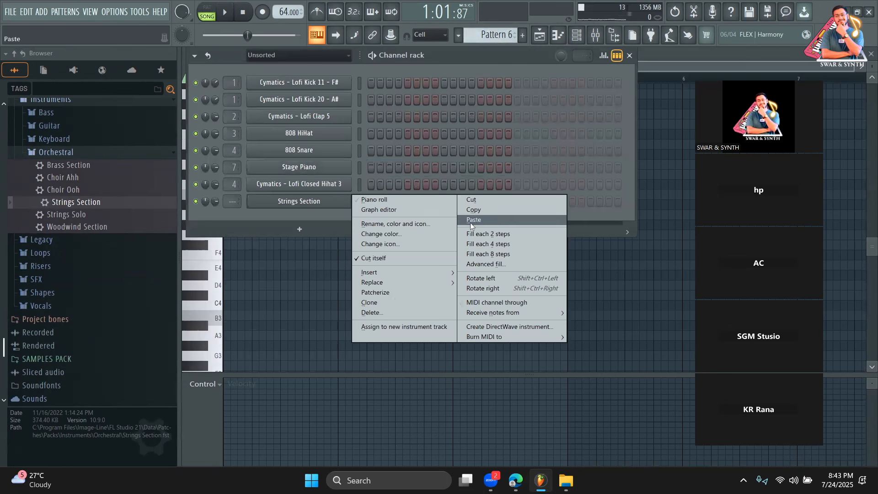
pyautogui.click(471, 221)
# Step: Preview Pattern 6 in pattern mode and route the Strings Section channel to mixer track 9
pyautogui.click(210, 11)
pyautogui.press('space')
pyautogui.press('space')
pyautogui.moveTo(233, 201); pyautogui.dragTo(232, 183)
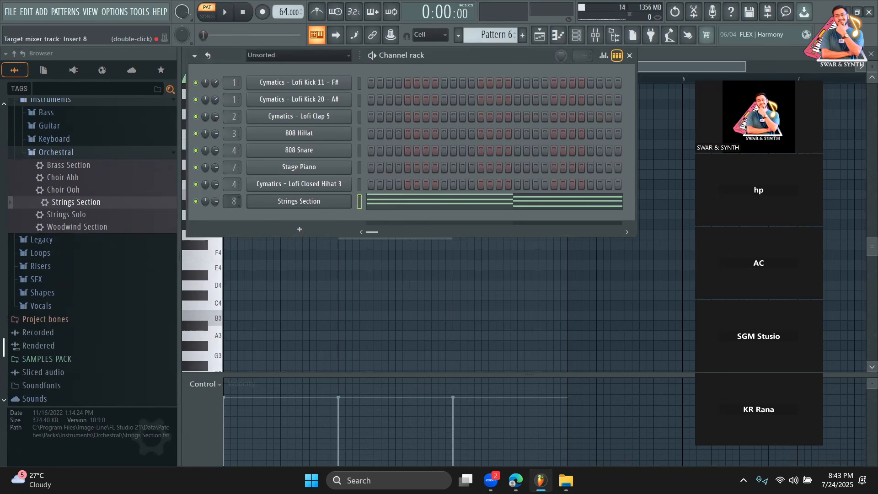
pyautogui.press('space')
pyautogui.click(595, 35)
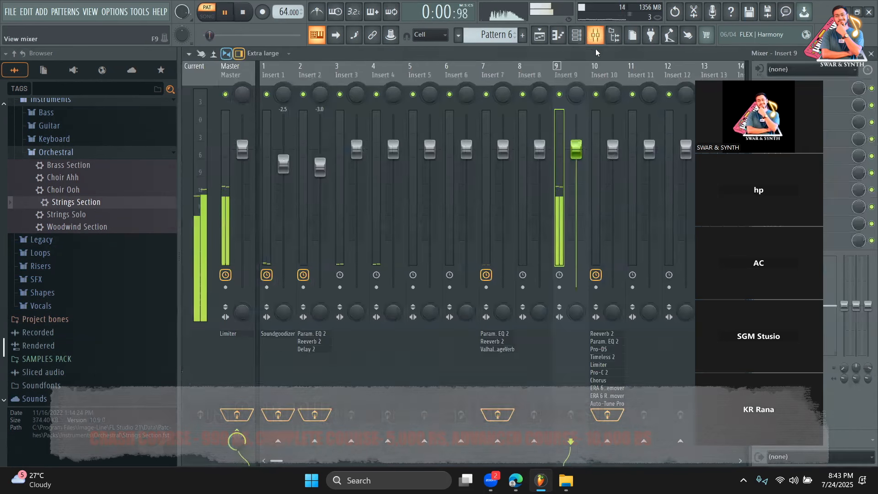
pyautogui.moveTo(769, 78); pyautogui.dragTo(165, 72)
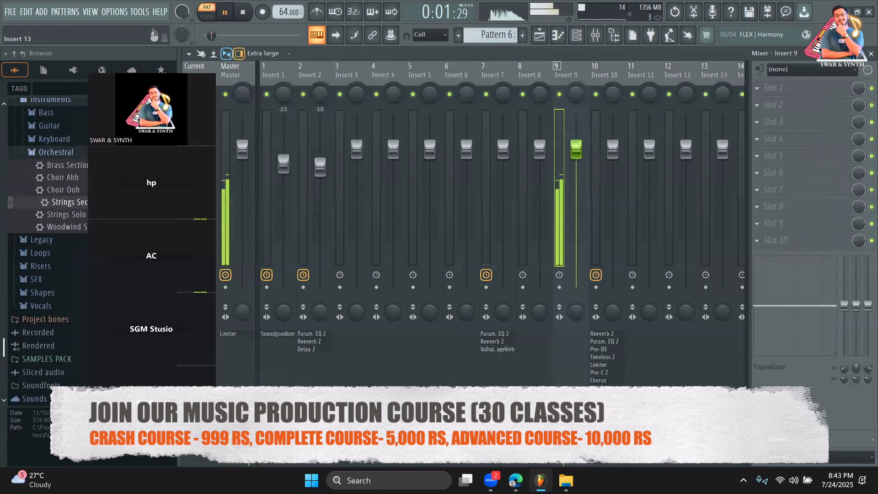
pyautogui.press('space')
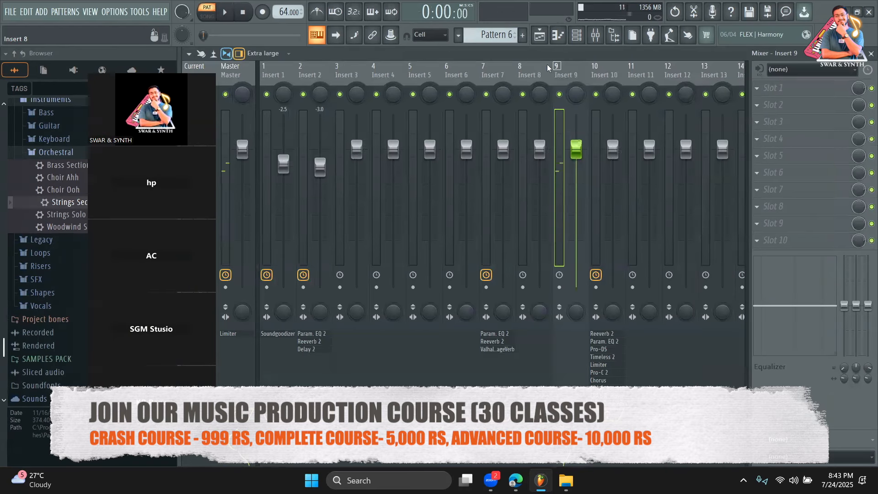
# Step: Place Pattern 6 on playlist Track 4 at bars 18 and 22, and play the song with the strings
pyautogui.click(544, 42)
pyautogui.click(514, 209)
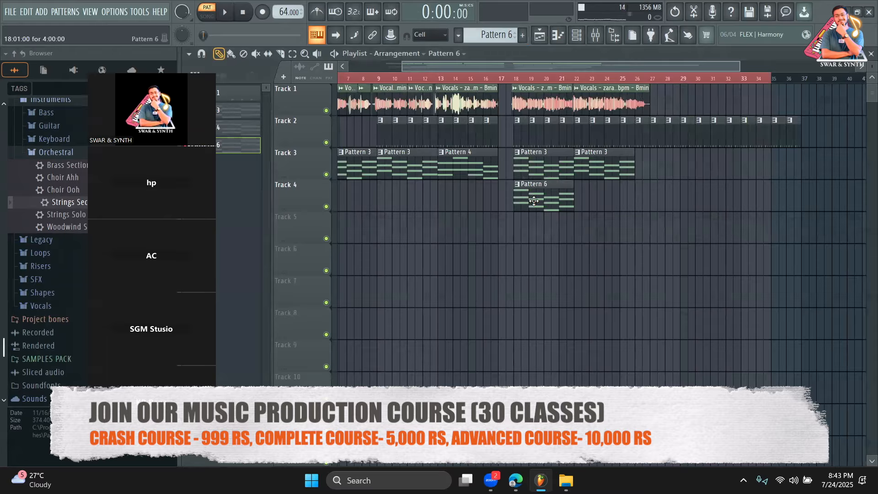
pyautogui.click(584, 200)
pyautogui.press('space')
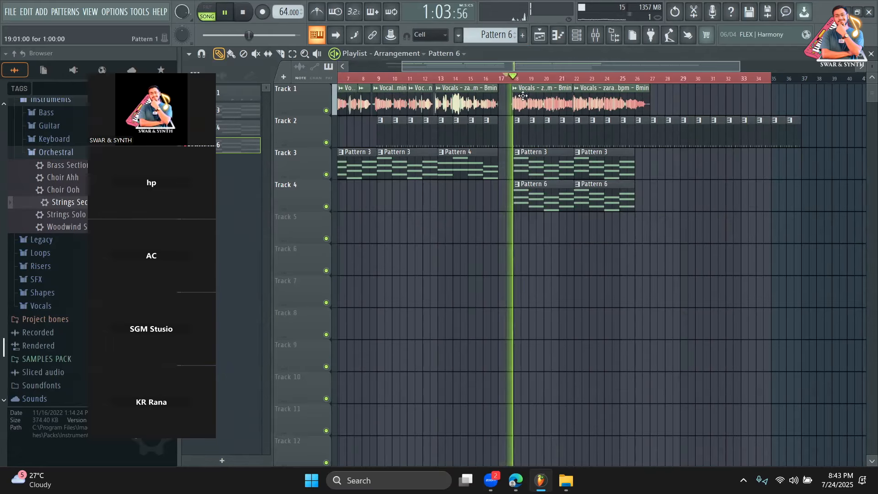
pyautogui.press('space')
# Step: Load Gross Beat into effect slot 1 of mixer track Insert 9 and choose its 1/4 Bt Gate volume preset
pyautogui.click(594, 40)
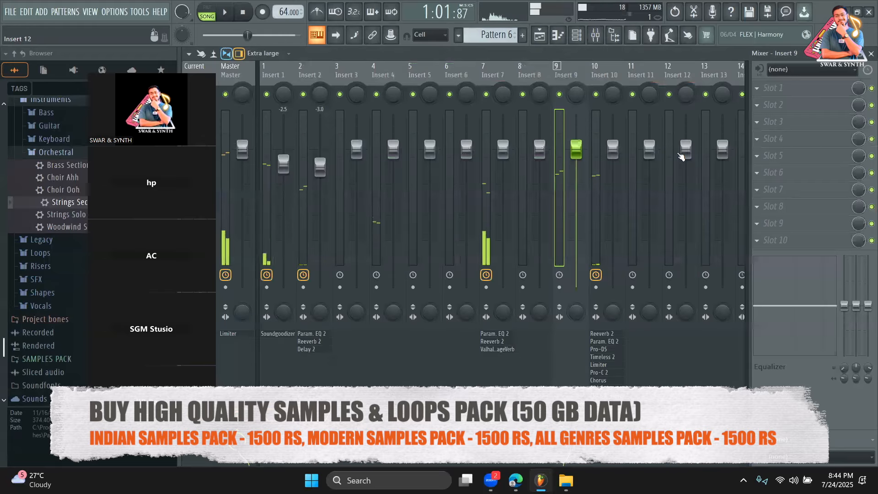
pyautogui.click(784, 93)
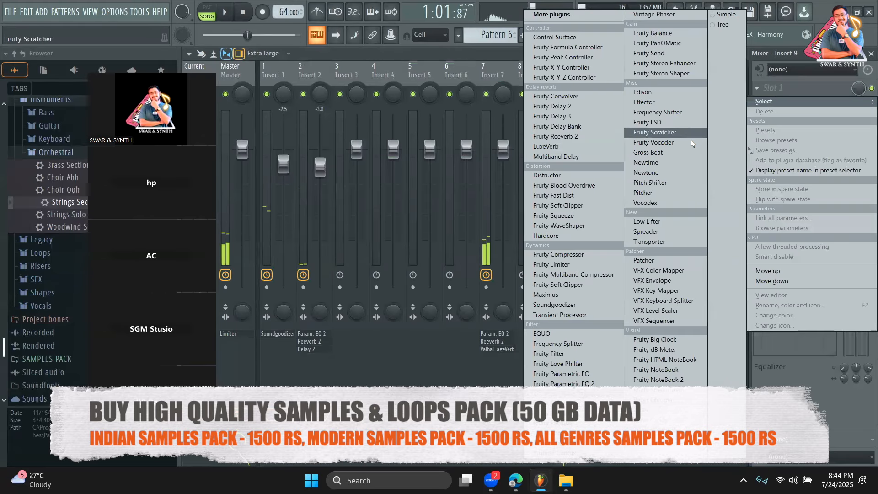
pyautogui.click(669, 151)
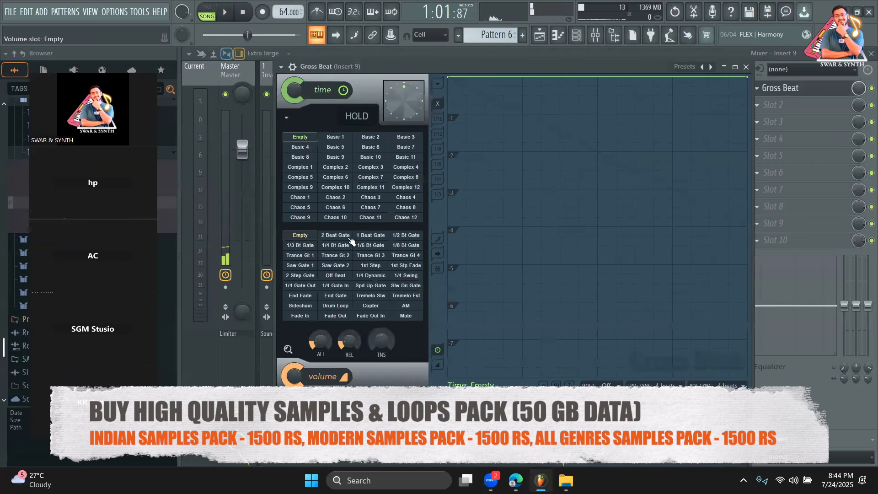
pyautogui.click(335, 246)
# Step: Play the song with the gated strings and check the mixer levels
pyautogui.click(225, 12)
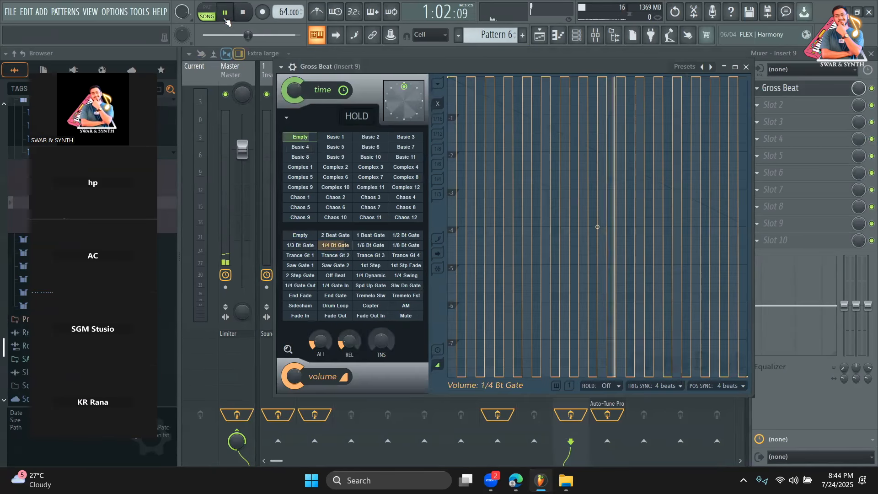
pyautogui.click(540, 35)
pyautogui.click(576, 36)
pyautogui.click(596, 40)
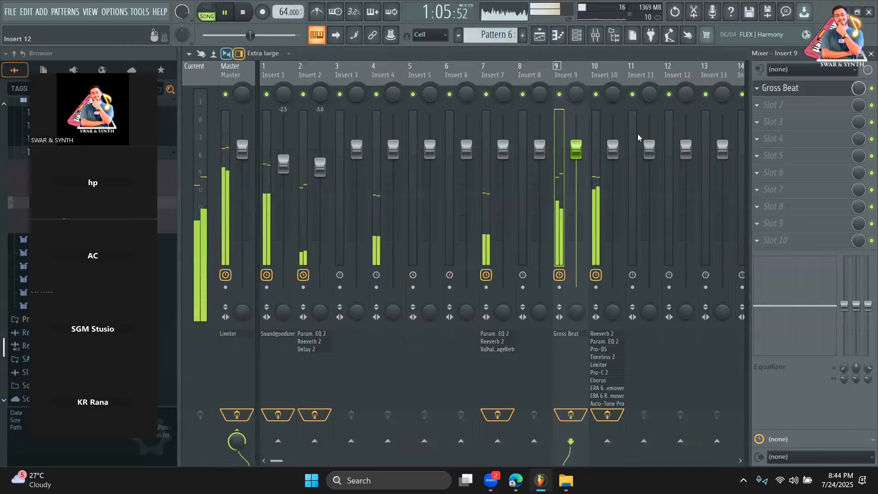
# Step: Lower the volume fader of mixer track Insert 9 to -7.5 dB and stop playback
pyautogui.moveTo(576, 147); pyautogui.dragTo(576, 187)
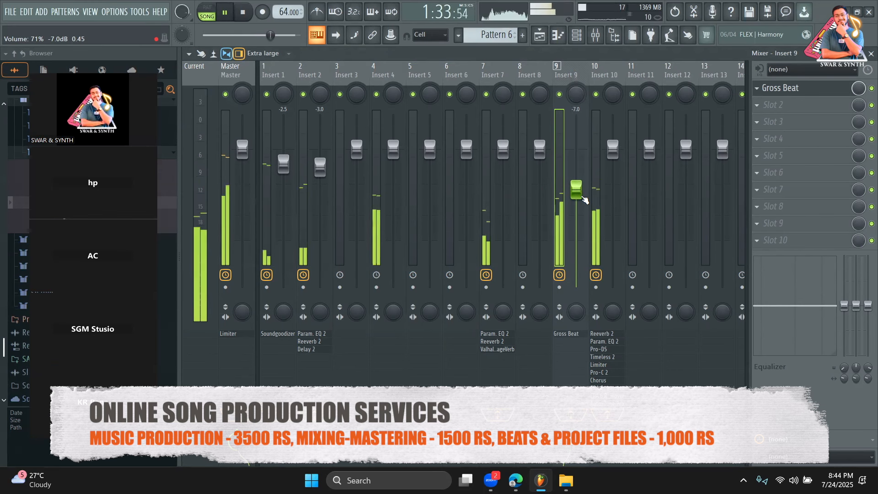
pyautogui.press('space')
pyautogui.moveTo(576, 189); pyautogui.dragTo(576, 196)
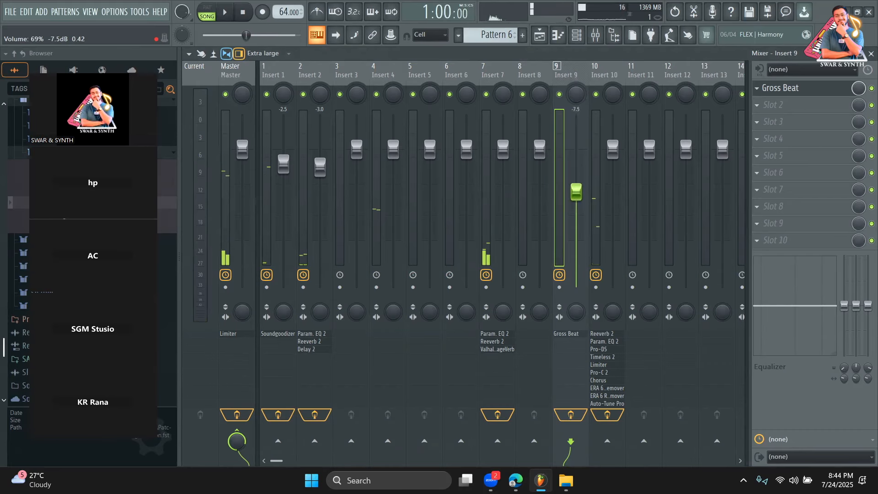
# Step: Mute the vocals on playlist Track 1 and play the song from bar 18
pyautogui.click(539, 40)
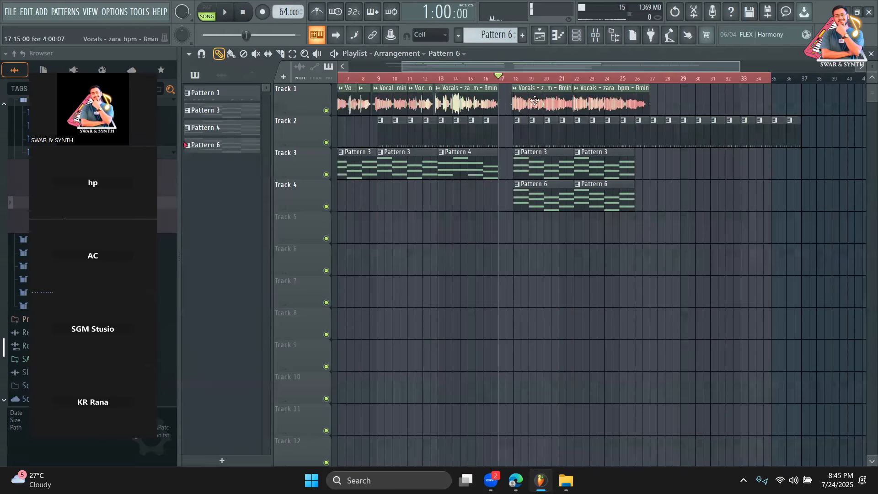
pyautogui.click(515, 78)
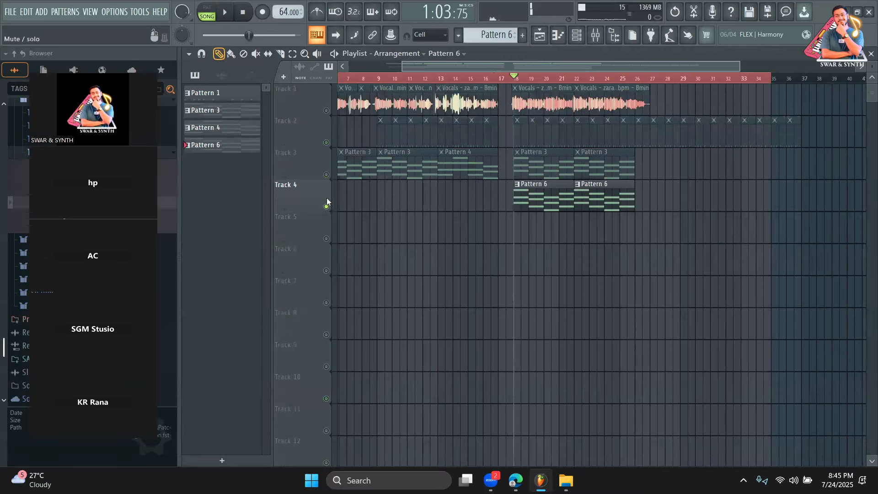
pyautogui.click(326, 110)
pyautogui.press('space')
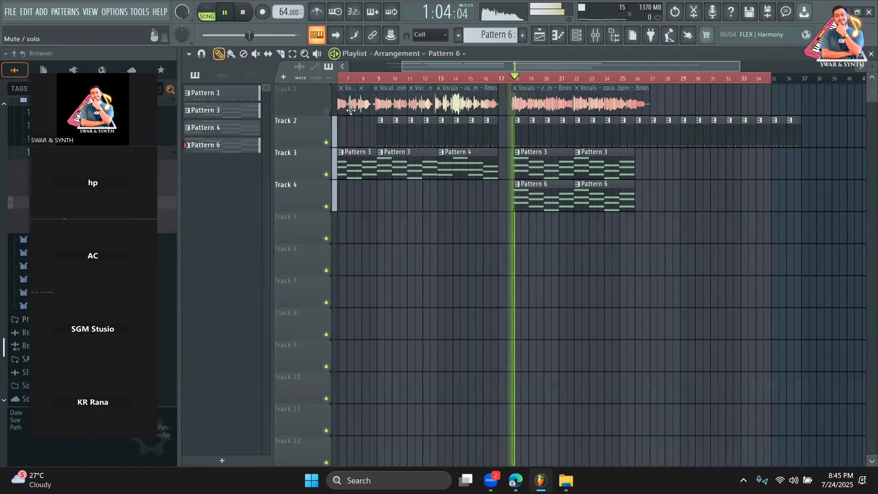
# Step: Stop playback and load Fruity delay 2 into effect slot 2 of mixer track Insert 9
pyautogui.click(594, 37)
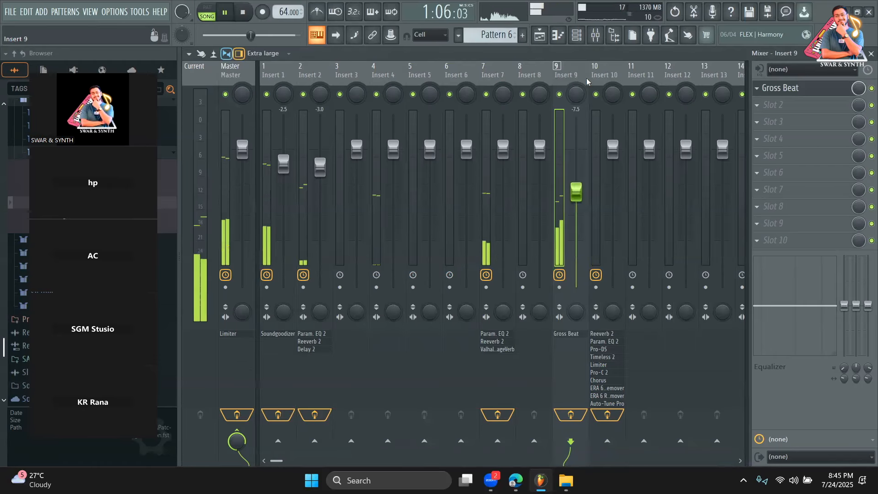
pyautogui.press('space')
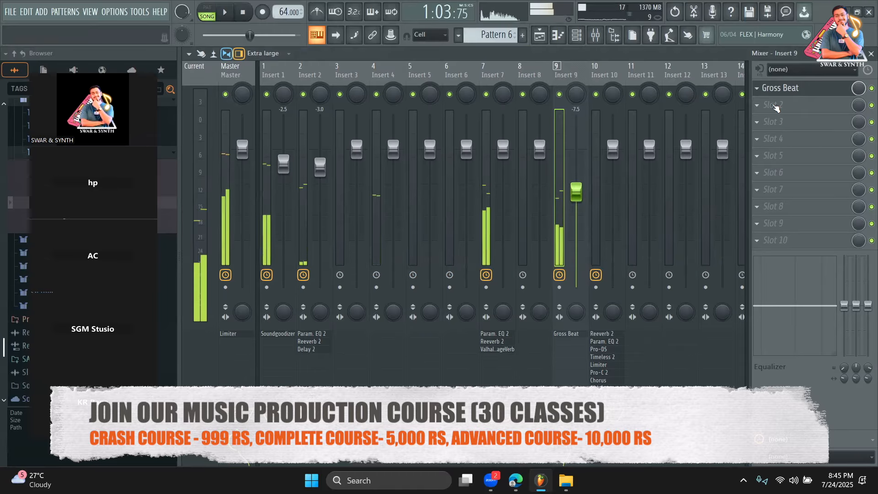
pyautogui.click(773, 105)
pyautogui.click(593, 109)
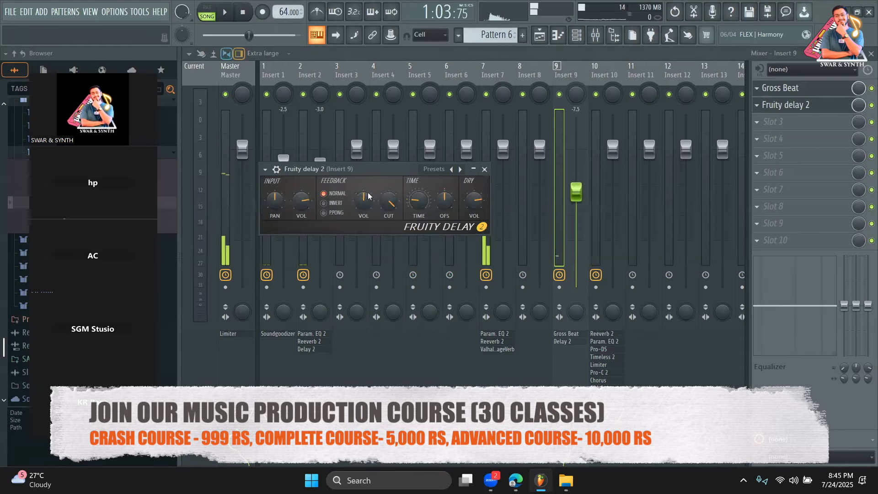
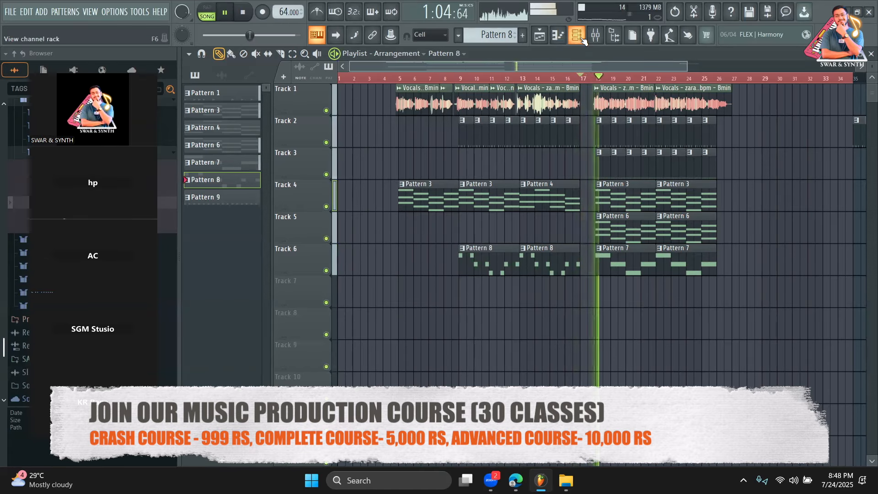
# Step: Switch the 808 HiHat channel off and back on during playback to hear its part, then return to the playlist
pyautogui.click(577, 35)
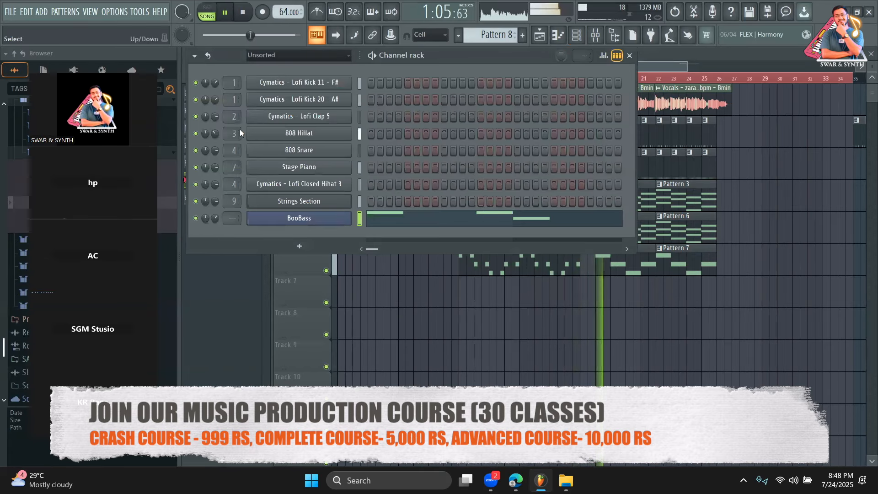
pyautogui.moveTo(214, 134)
pyautogui.mouseDown()
pyautogui.moveTo(215, 114)
pyautogui.moveTo(214, 134)
pyautogui.mouseUp()
pyautogui.click(196, 133)
pyautogui.click(196, 133)
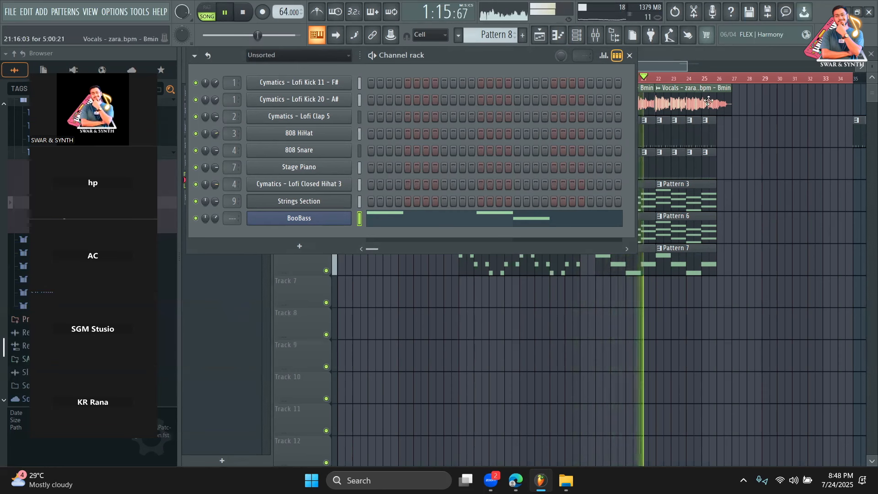
pyautogui.rightClick(770, 172)
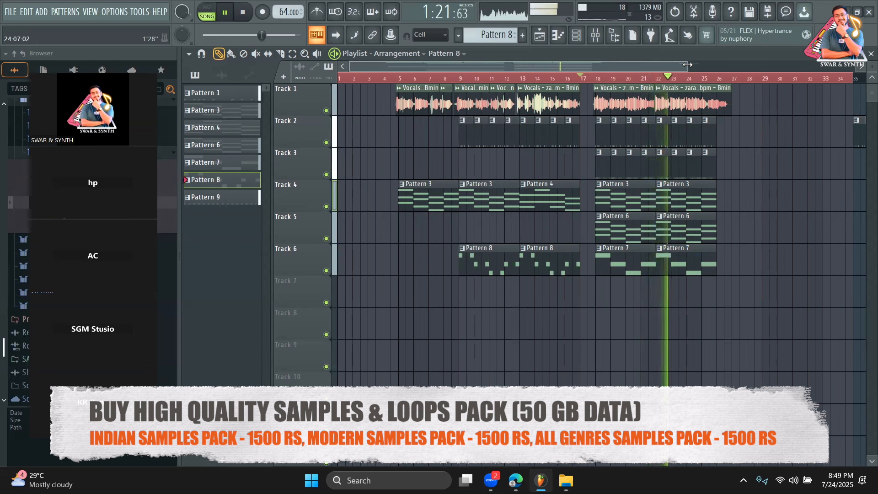
# Step: Listen to the section from bar 21 to 26, then play the arrangement from bar 5
pyautogui.moveTo(687, 65); pyautogui.dragTo(416, 70)
pyautogui.moveTo(398, 69); pyautogui.dragTo(590, 99)
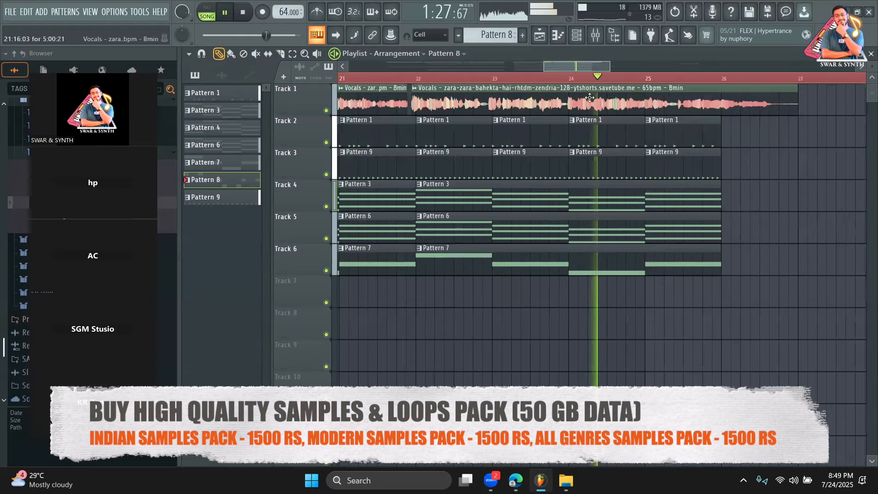
pyautogui.click(589, 98)
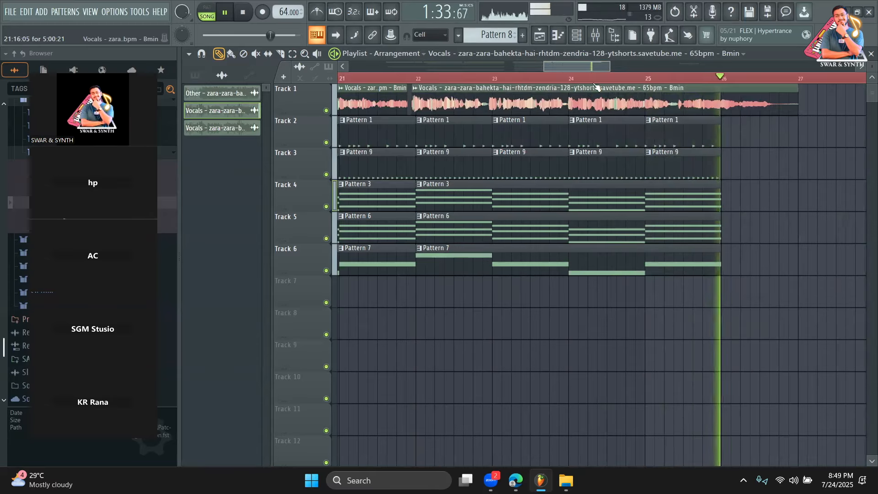
pyautogui.moveTo(609, 67); pyautogui.dragTo(399, 71)
pyautogui.press('space')
pyautogui.click(468, 78)
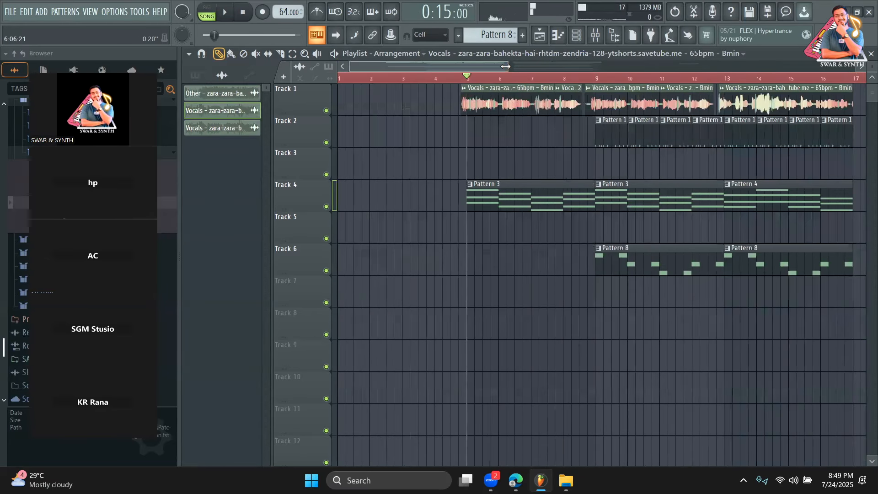
pyautogui.moveTo(505, 66); pyautogui.dragTo(670, 66)
pyautogui.press('space')
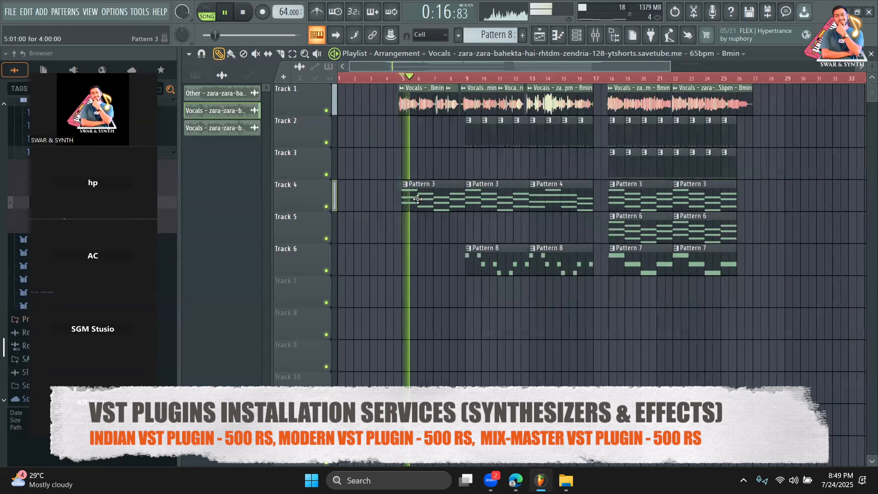
pyautogui.press('space')
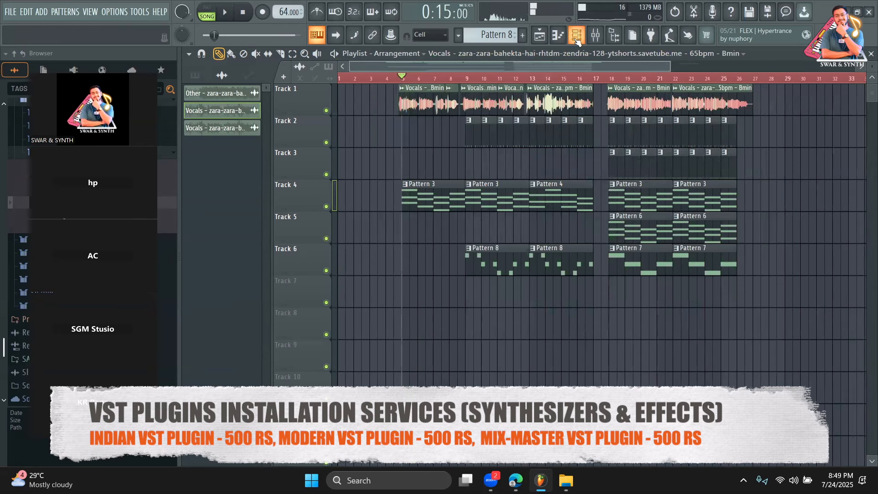
# Step: Save the project as ZARA ZARA in a new project folder
pyautogui.hotkey('ctrl', 's')
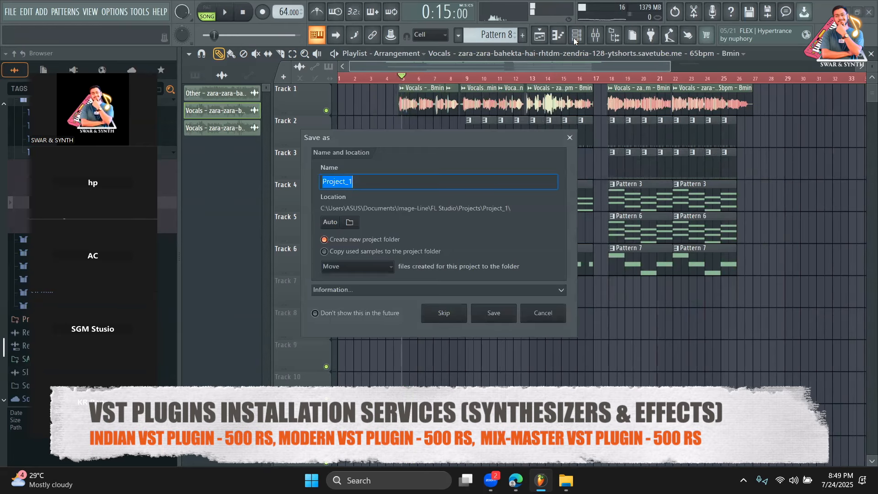
pyautogui.write('ZARA ZARA')
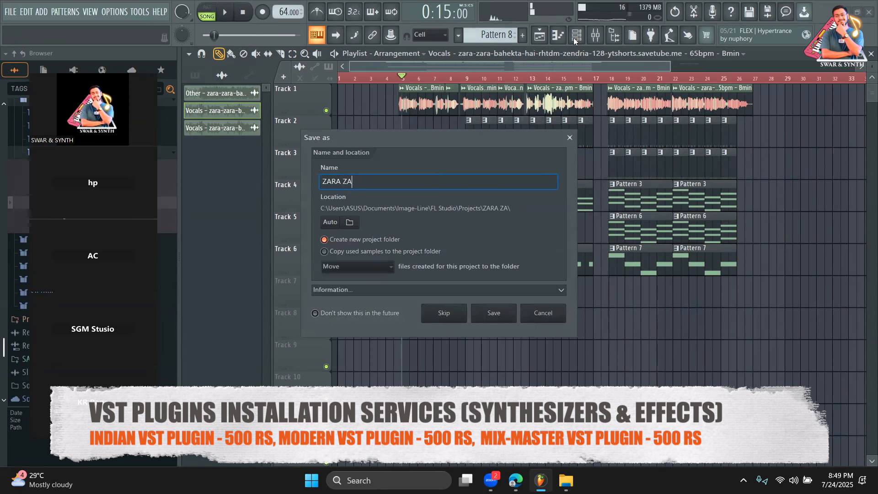
pyautogui.press('Return')
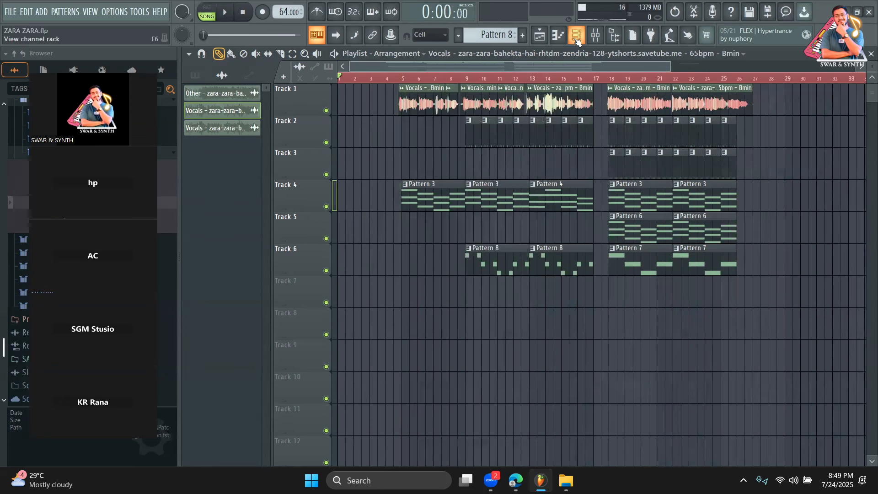
# Step: Show the Unsorted channels and add the Expanded Softsynth Plugin for MONTAGE M as a new channel
pyautogui.click(577, 40)
pyautogui.click(316, 56)
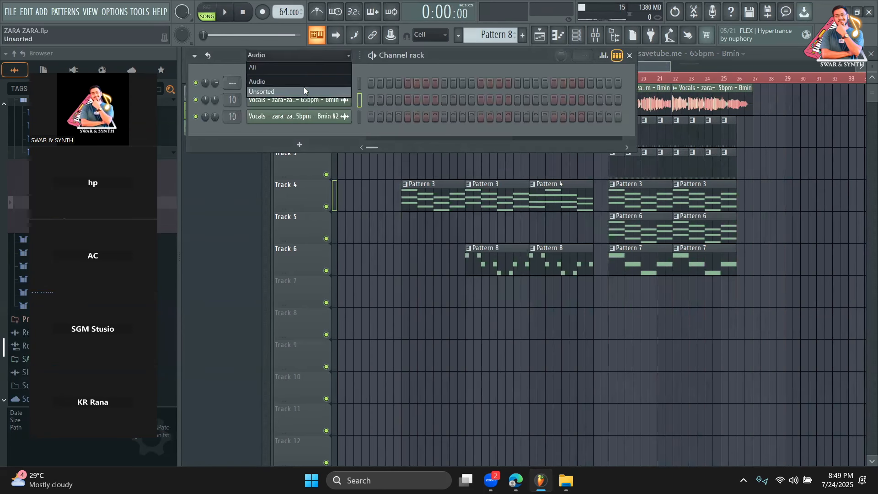
pyautogui.click(303, 87)
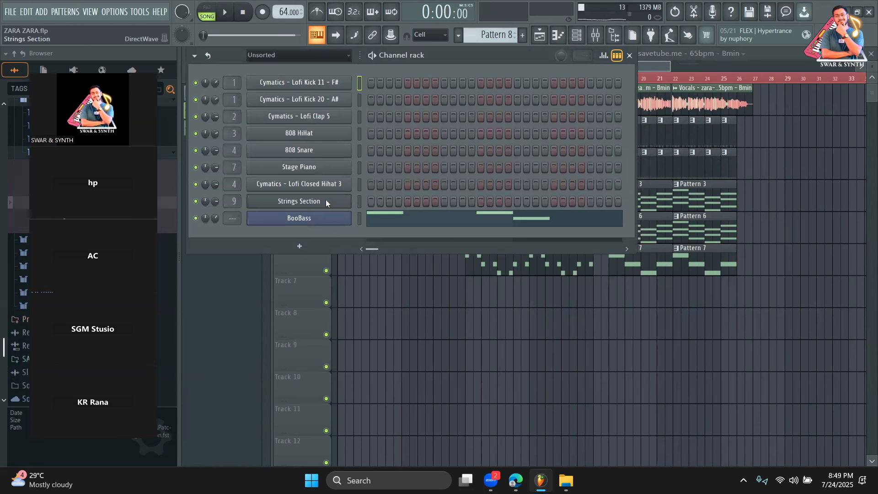
pyautogui.click(308, 244)
pyautogui.click(297, 21)
pyautogui.click(665, 433)
pyautogui.write('exp')
pyautogui.doubleClick(656, 69)
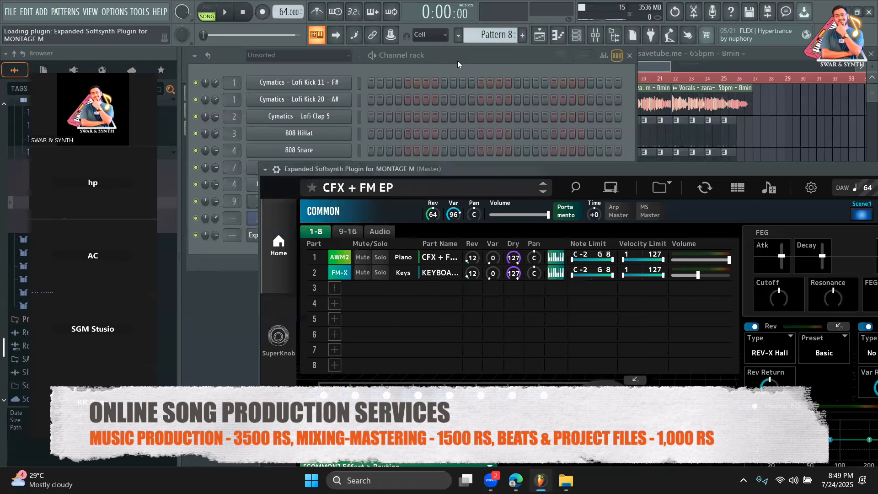
pyautogui.click(457, 61)
pyautogui.moveTo(508, 35); pyautogui.dragTo(509, 42)
pyautogui.rightClick(333, 202)
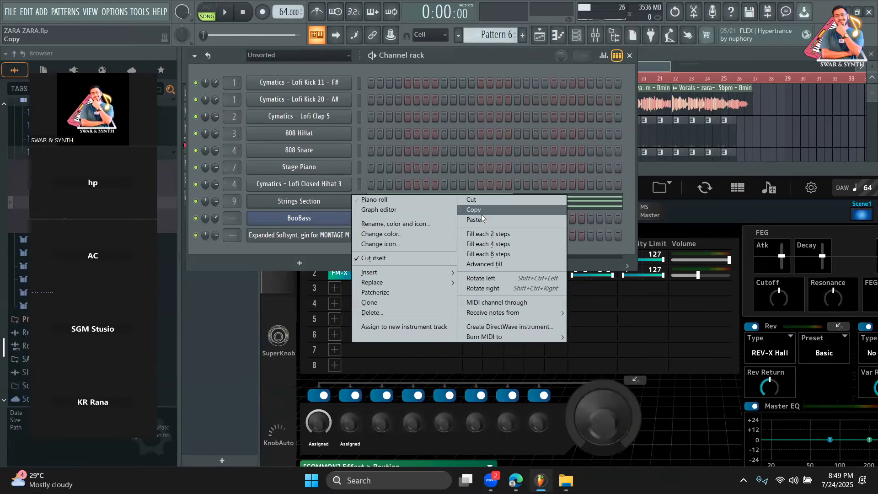
pyautogui.click(643, 66)
# Step: Copy the Stage Piano notes from Pattern 3 and paste them into the MONTAGE M channel in a new Pattern 11
pyautogui.doubleClick(431, 201)
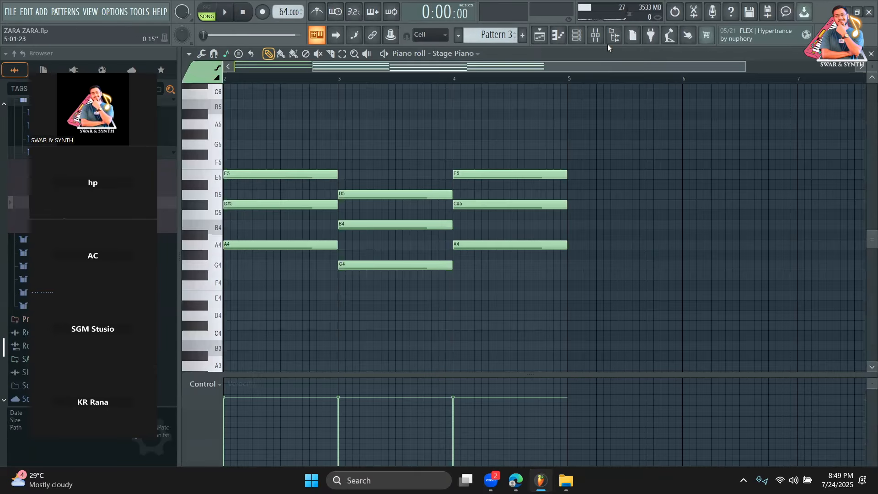
pyautogui.click(577, 34)
pyautogui.rightClick(318, 167)
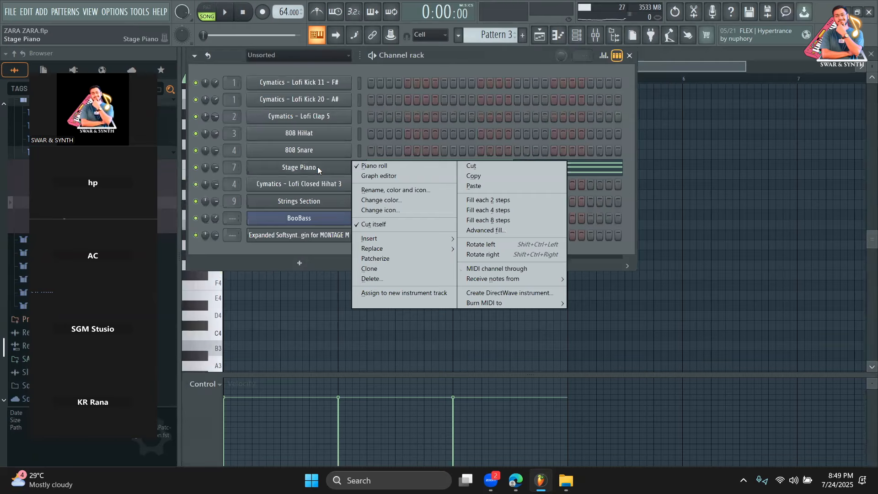
pyautogui.click(485, 177)
pyautogui.press('F4')
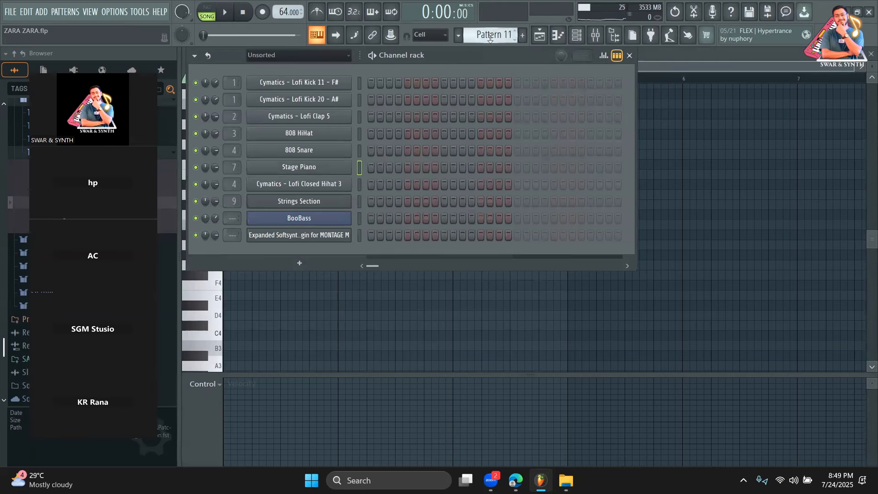
pyautogui.rightClick(299, 233)
pyautogui.click(494, 252)
# Step: Play Pattern 11 in pattern mode and switch the MONTAGE M performance search from Chromatic Perc to the Bass category
pyautogui.click(207, 7)
pyautogui.click(308, 236)
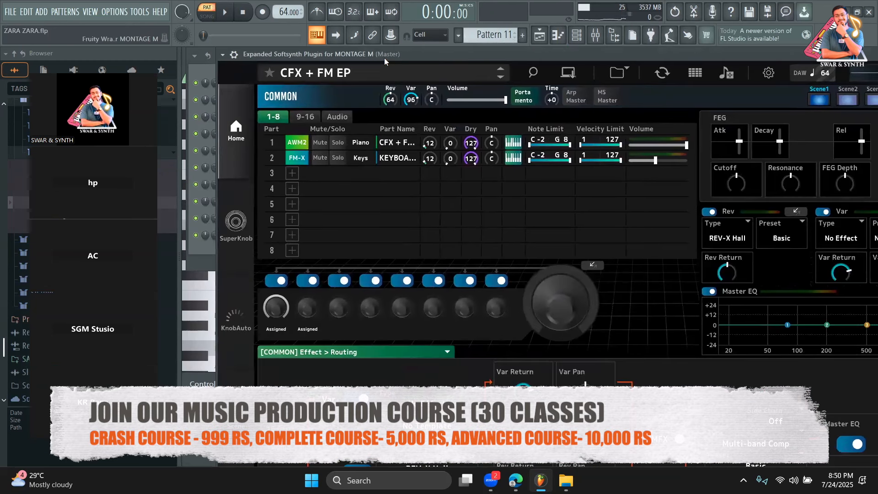
pyautogui.click(410, 75)
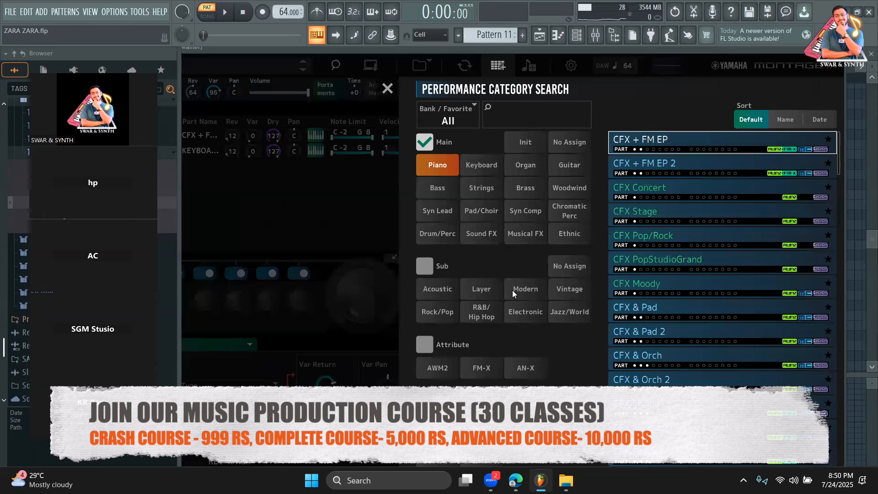
pyautogui.click(569, 210)
pyautogui.press('space')
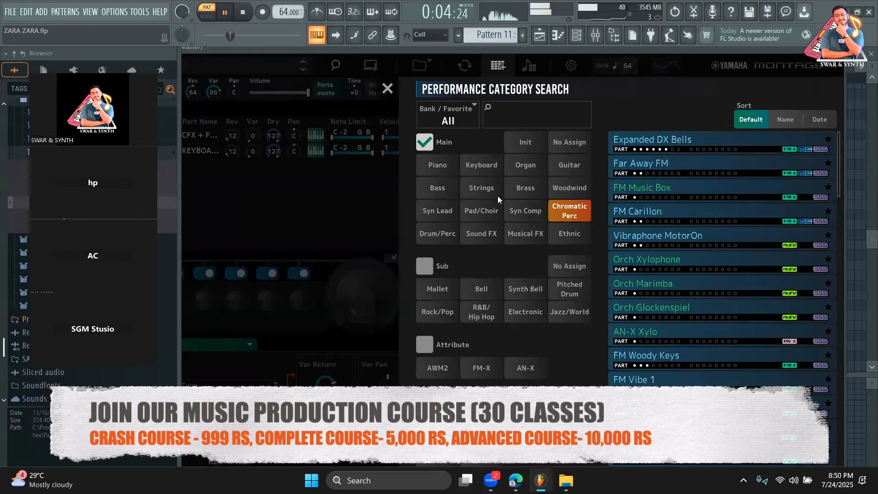
pyautogui.click(448, 191)
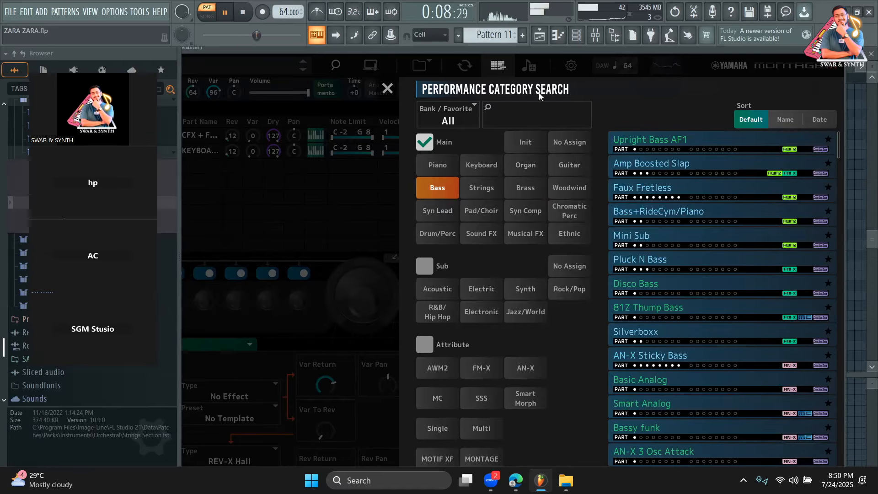
# Step: Search the Bass performances for ARP, try Super AN-X Arp Bass and load Warped Bass Traxx
pyautogui.moveTo(550, 47)
pyautogui.mouseDown()
pyautogui.moveTo(566, 48)
pyautogui.moveTo(565, 39)
pyautogui.moveTo(563, 55)
pyautogui.moveTo(564, 47)
pyautogui.mouseUp()
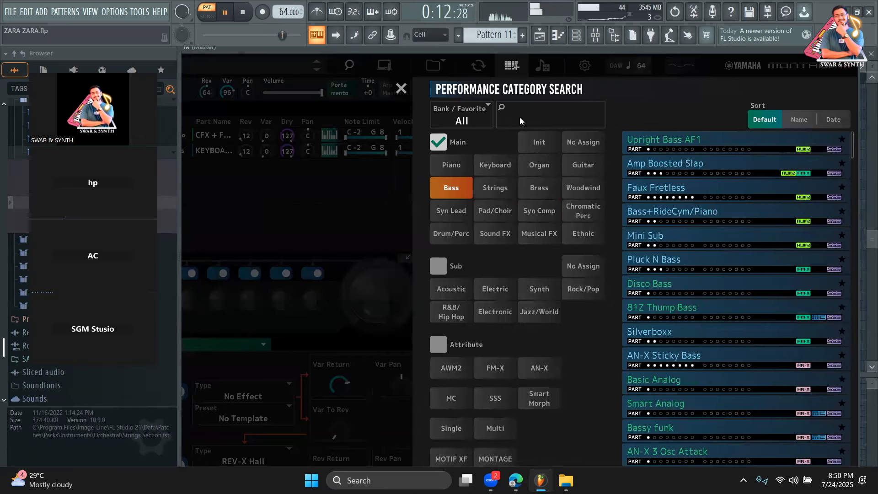
pyautogui.click(502, 118)
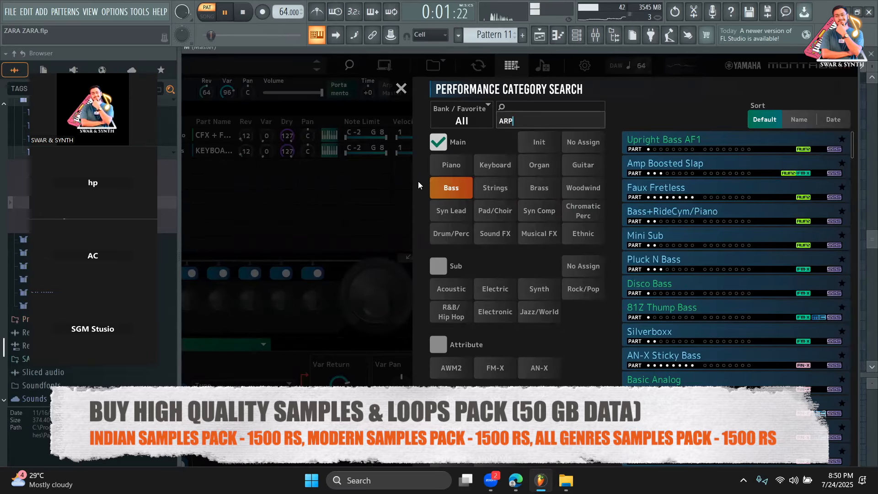
pyautogui.press('Return')
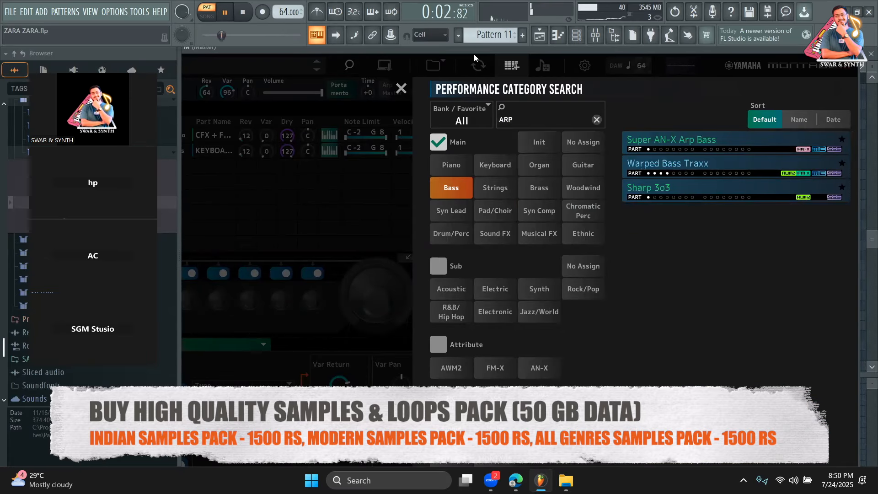
pyautogui.click(690, 142)
pyautogui.click(673, 163)
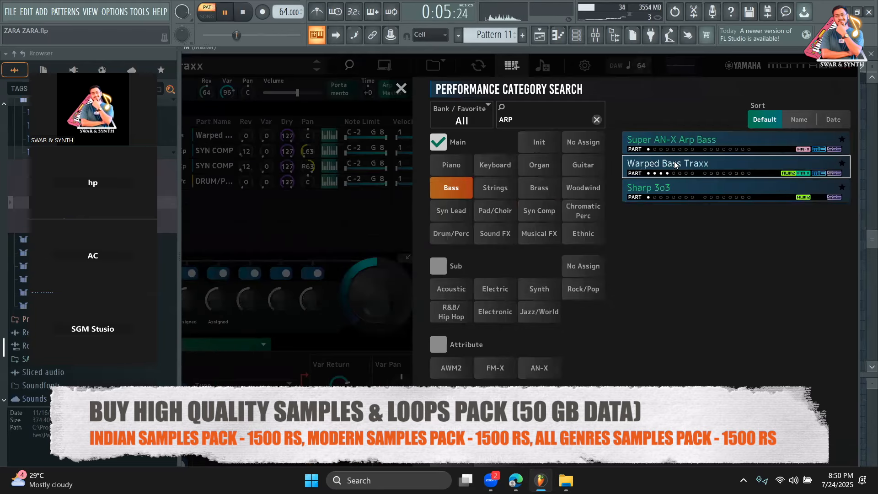
# Step: Try the Sharp 3o3 bass performance, reload Warped Bass Traxx and stop playback
pyautogui.click(657, 197)
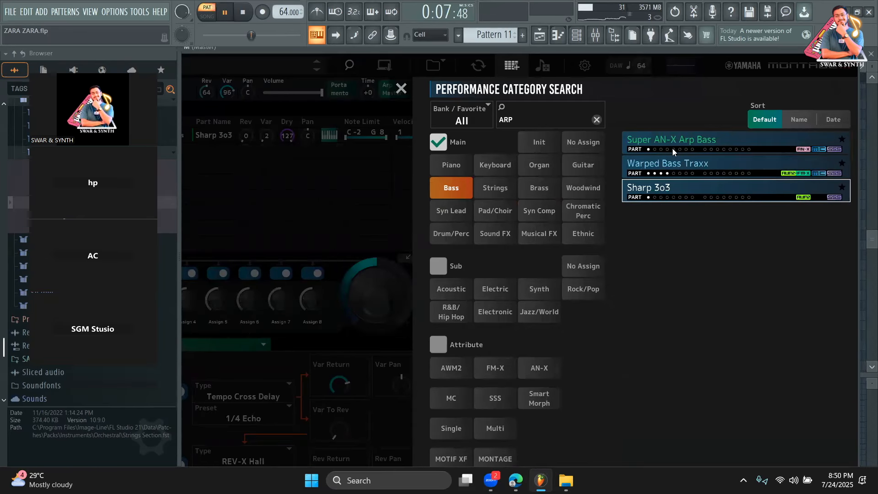
pyautogui.click(672, 163)
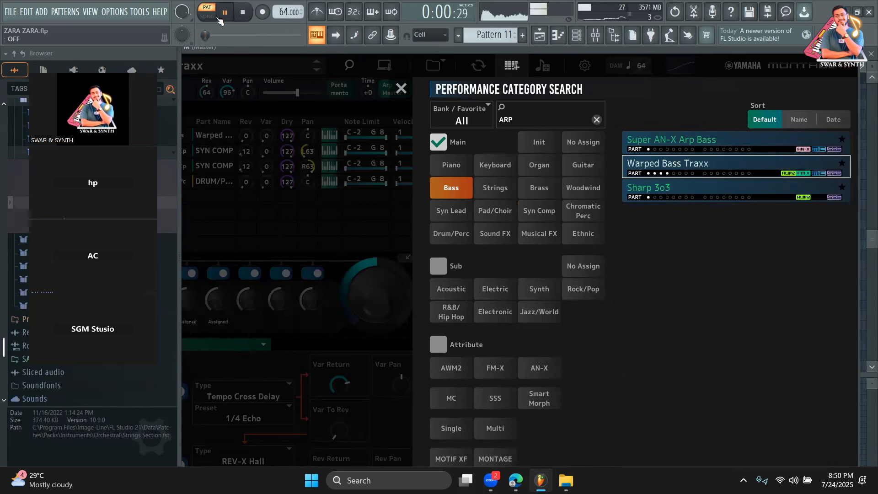
pyautogui.click(240, 17)
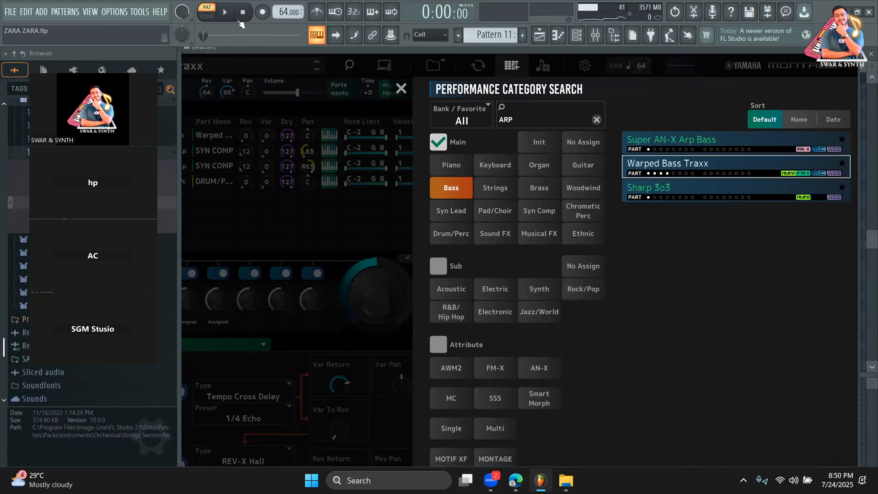
# Step: Filter the ARP Bass results by the MONTAGE attribute and check the Electric and Acoustic subcategories
pyautogui.click(492, 458)
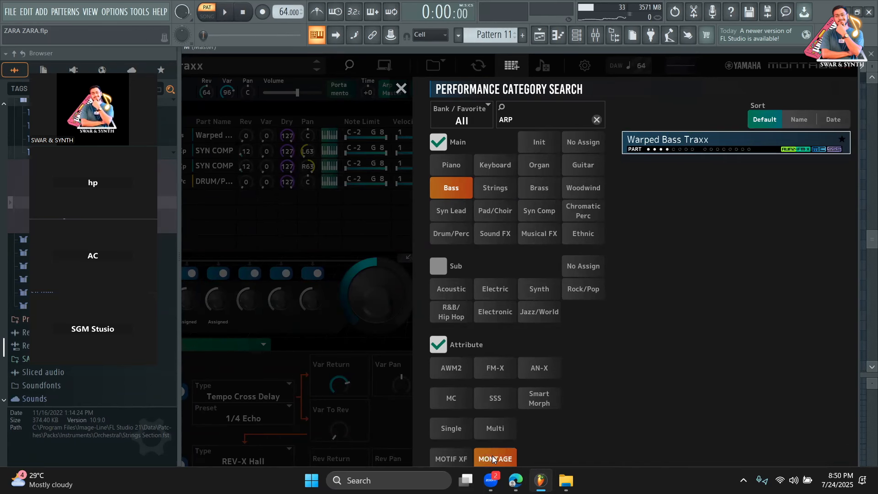
pyautogui.click(503, 308)
pyautogui.click(507, 293)
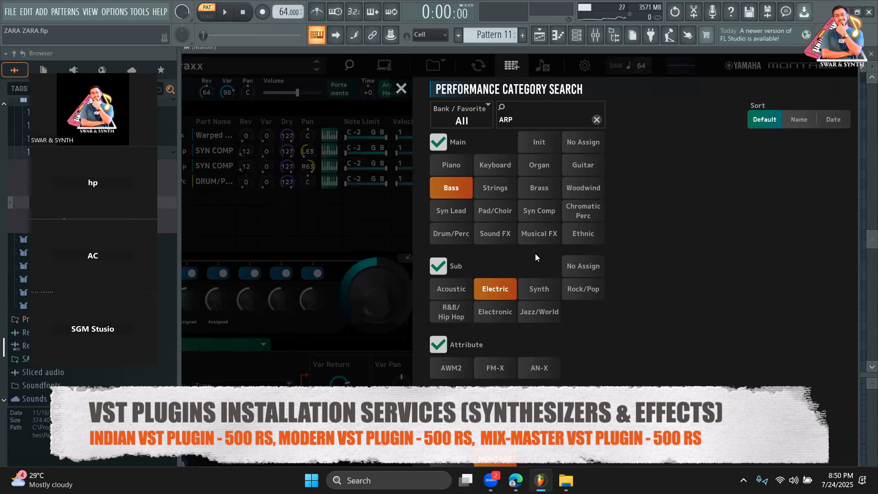
pyautogui.click(464, 310)
pyautogui.click(463, 290)
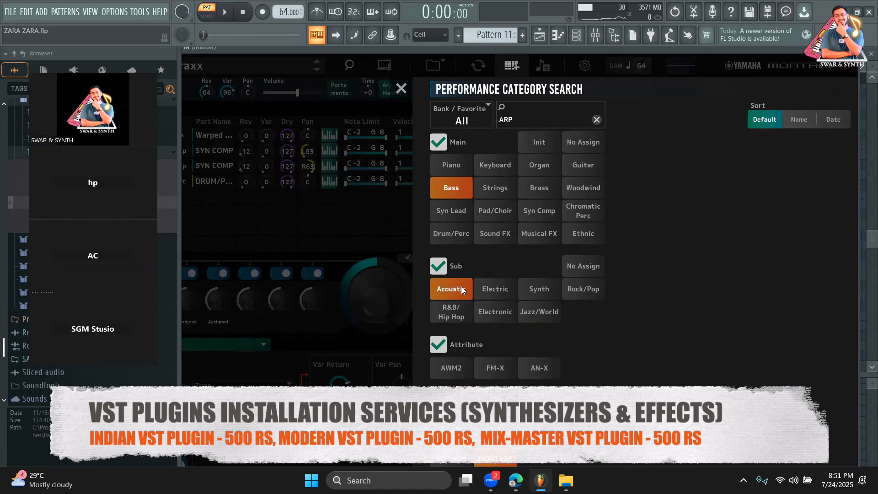
# Step: Check the Brass category, switch to Guitar and clear the ARP search text
pyautogui.click(548, 191)
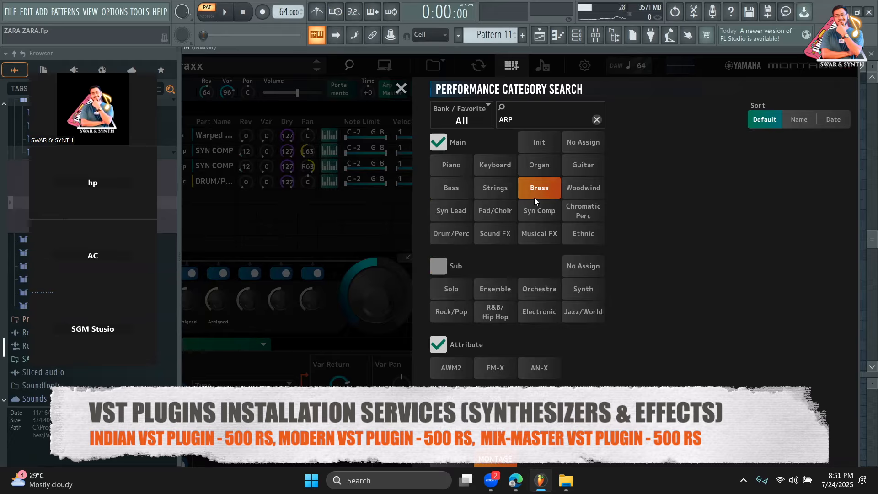
pyautogui.click(576, 170)
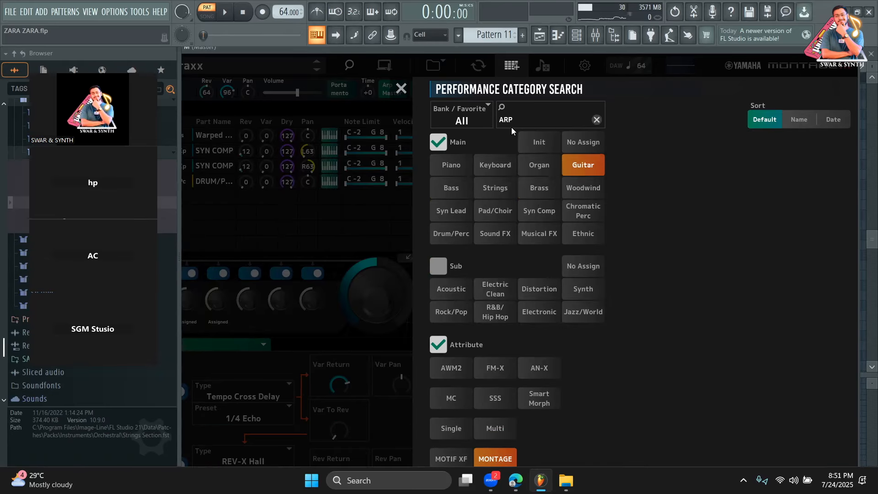
pyautogui.click(596, 120)
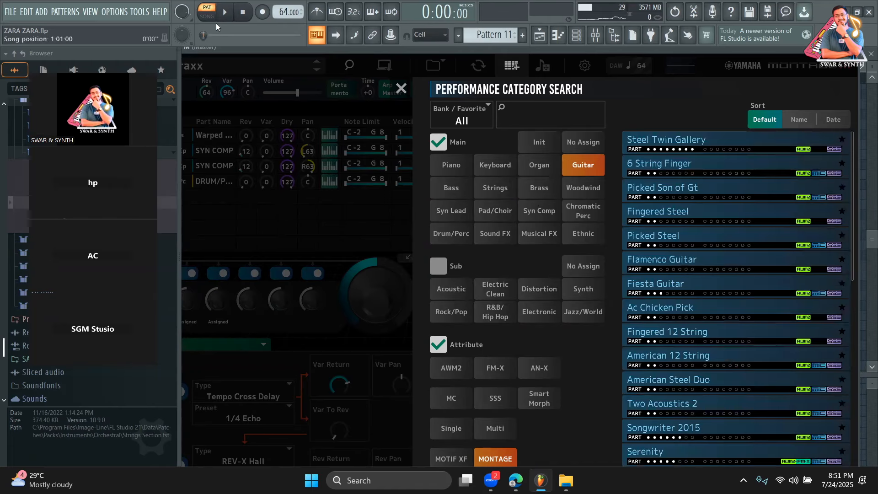
# Step: Audition 6 String Finger and Flamenco Guitar against the pattern, load Fiesta Guitar, browse the remaining guitars and close the plugin window
pyautogui.press('space')
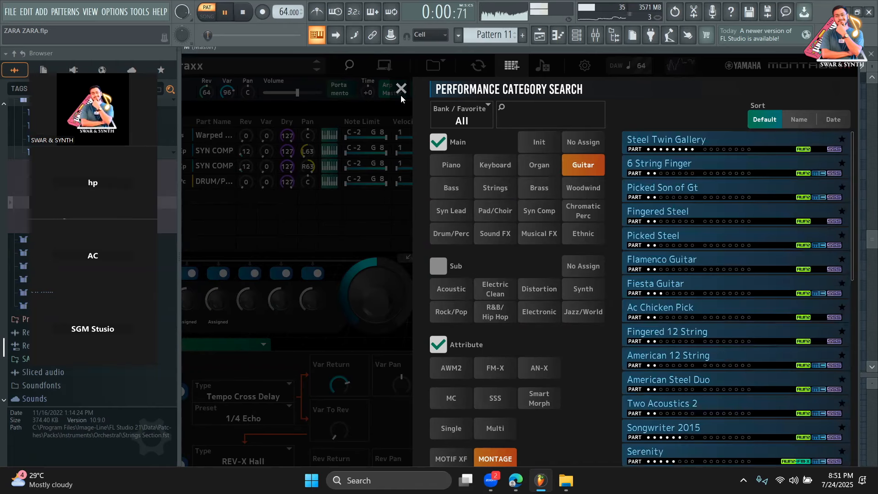
pyautogui.click(648, 167)
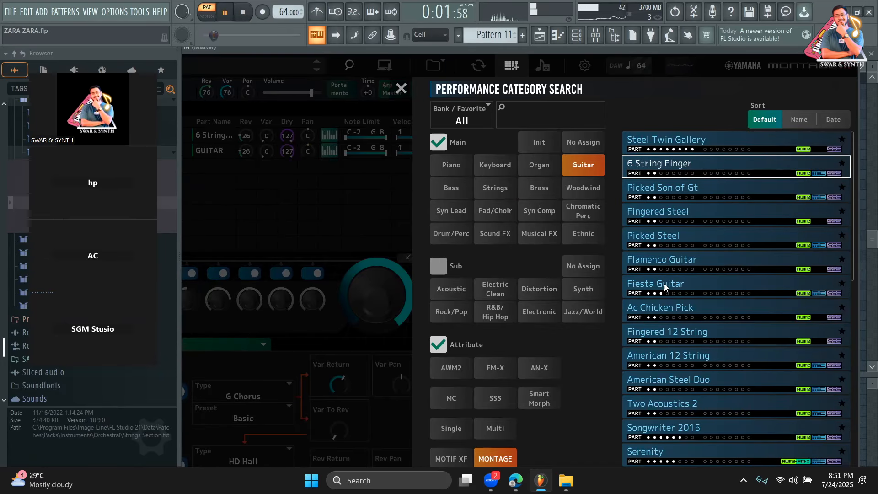
pyautogui.click(666, 257)
pyautogui.click(244, 14)
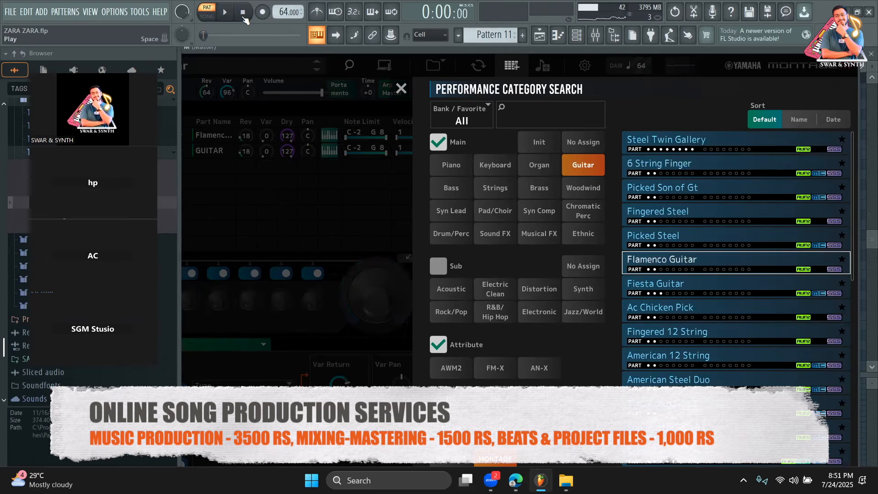
pyautogui.click(658, 287)
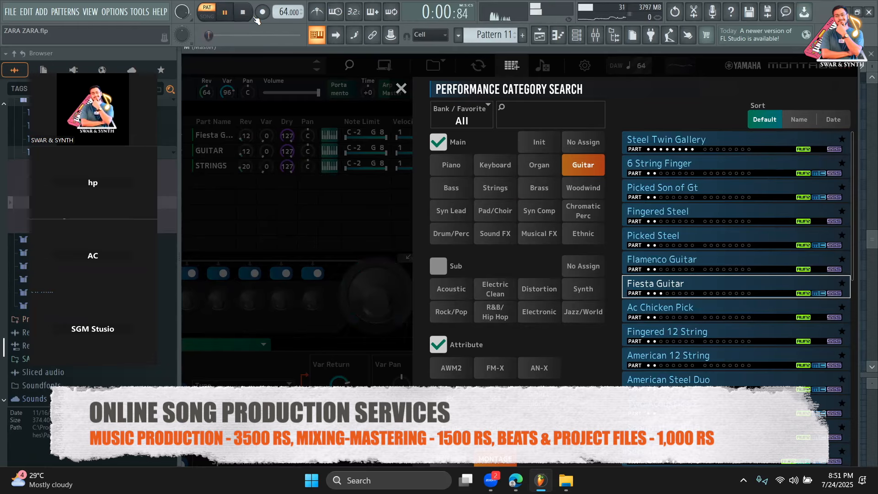
pyautogui.scroll(-5, 670, 332)
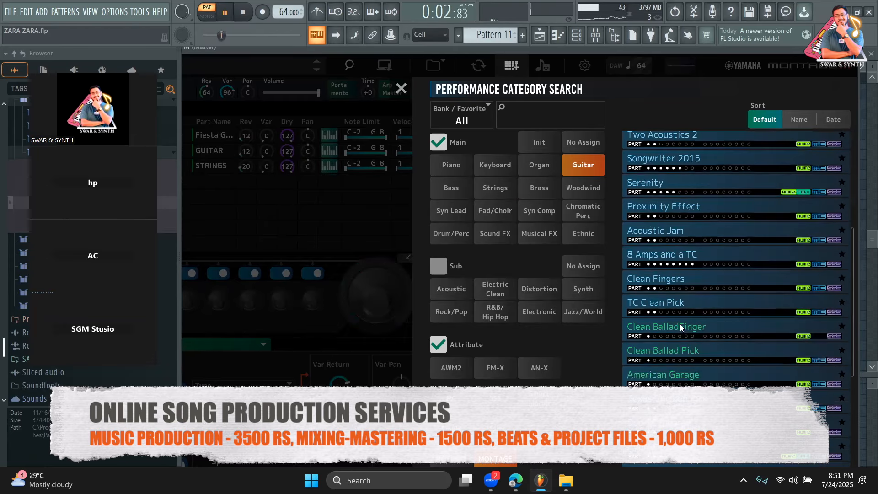
pyautogui.scroll(-5, 650, 311)
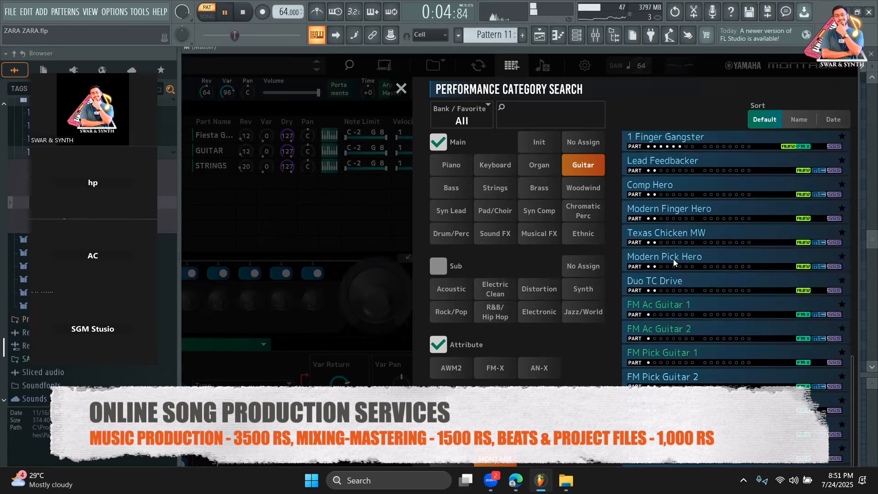
pyautogui.scroll(-3, 677, 358)
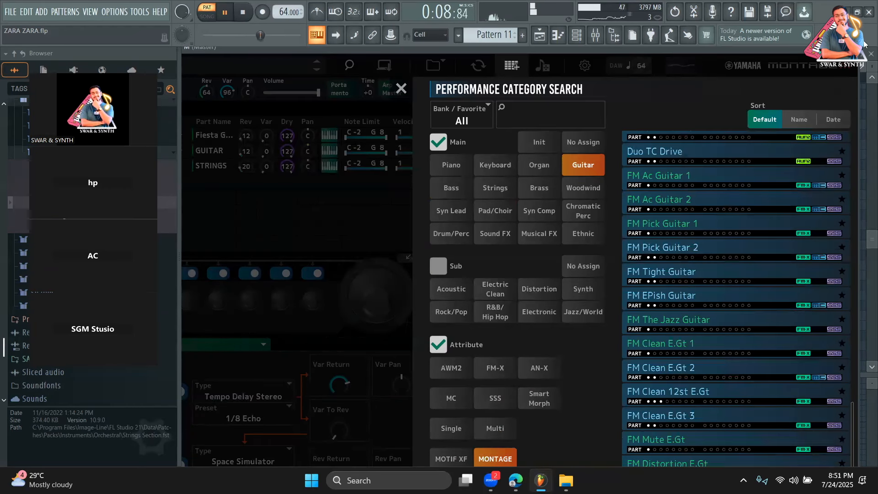
pyautogui.click(858, 53)
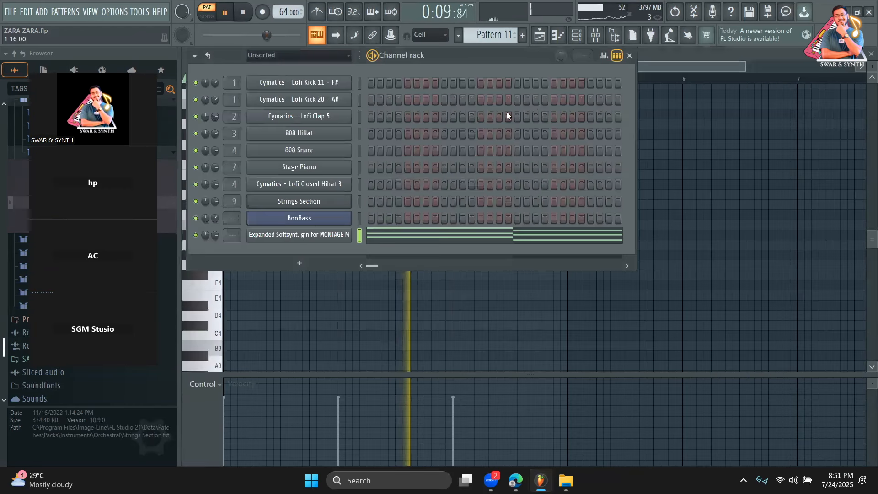
# Step: Open the MONTAGE M notes and strum the first chord by delaying D5 one step and F#5 two steps
pyautogui.click(412, 238)
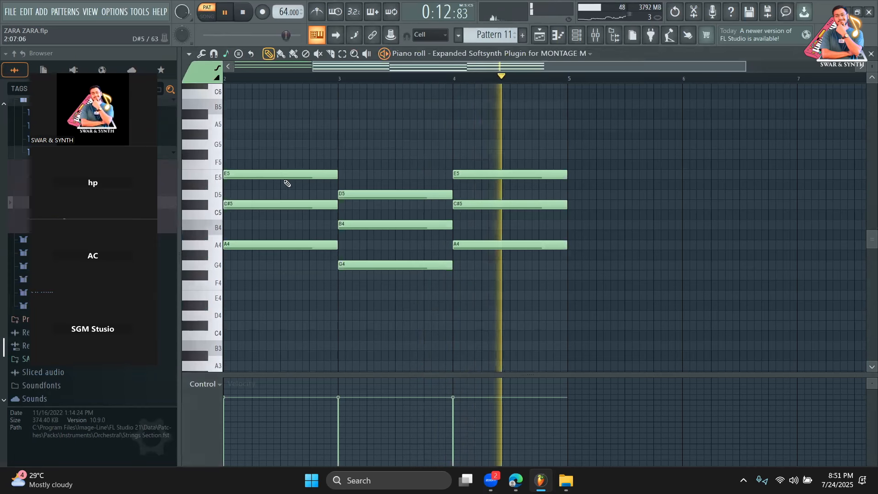
pyautogui.moveTo(415, 69); pyautogui.dragTo(338, 68)
pyautogui.press('space')
pyautogui.moveTo(247, 195); pyautogui.dragTo(254, 196)
pyautogui.moveTo(239, 154); pyautogui.dragTo(253, 155)
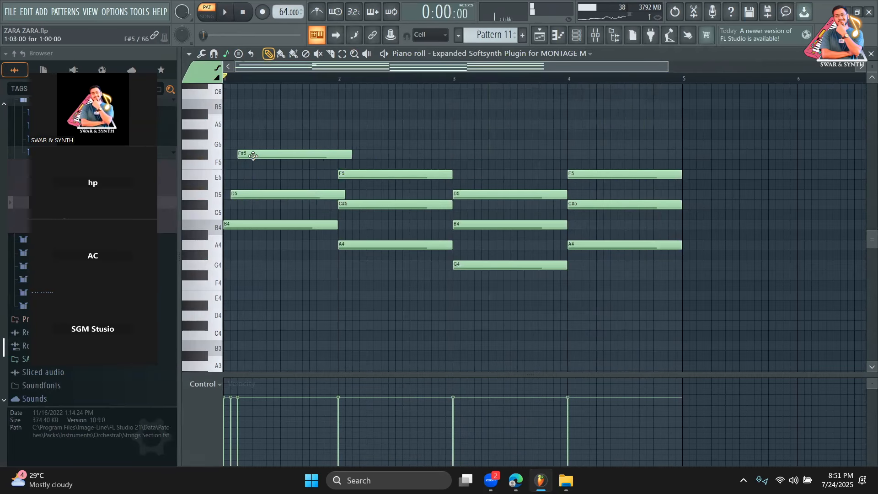
# Step: Strum the remaining three chords the same way, delaying each middle note one step and each top note two steps
pyautogui.press('space')
pyautogui.moveTo(371, 174); pyautogui.dragTo(386, 174)
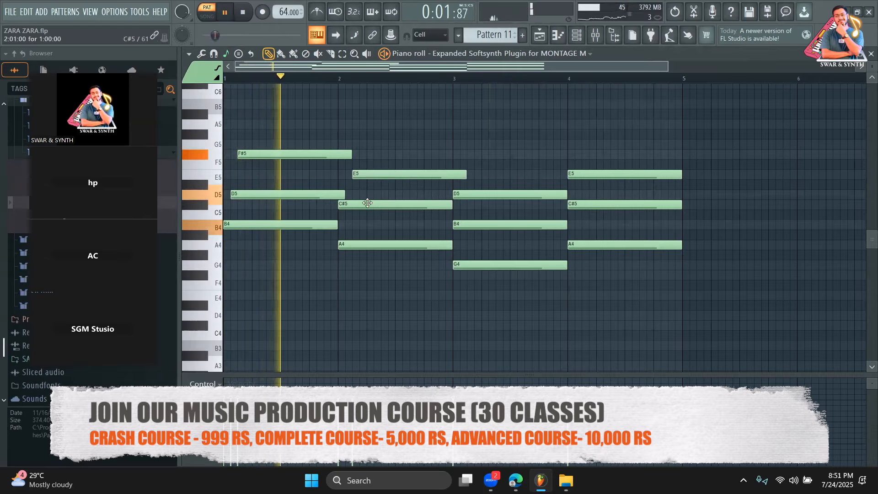
pyautogui.moveTo(368, 203); pyautogui.dragTo(375, 202)
pyautogui.moveTo(481, 194); pyautogui.dragTo(495, 194)
pyautogui.moveTo(475, 225); pyautogui.dragTo(482, 224)
pyautogui.moveTo(577, 206); pyautogui.dragTo(584, 205)
pyautogui.moveTo(584, 174); pyautogui.dragTo(598, 173)
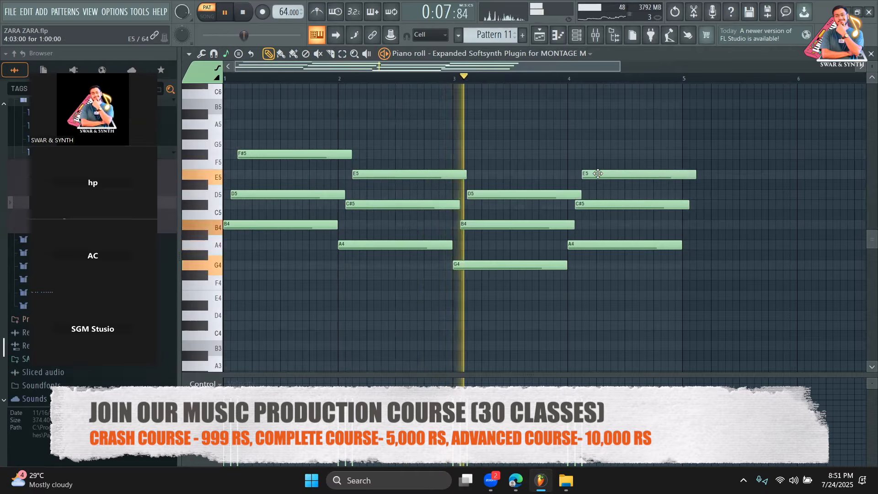
# Step: Place Pattern 11 on Track 7 at bar 5 in the playlist and play the song from there
pyautogui.click(539, 35)
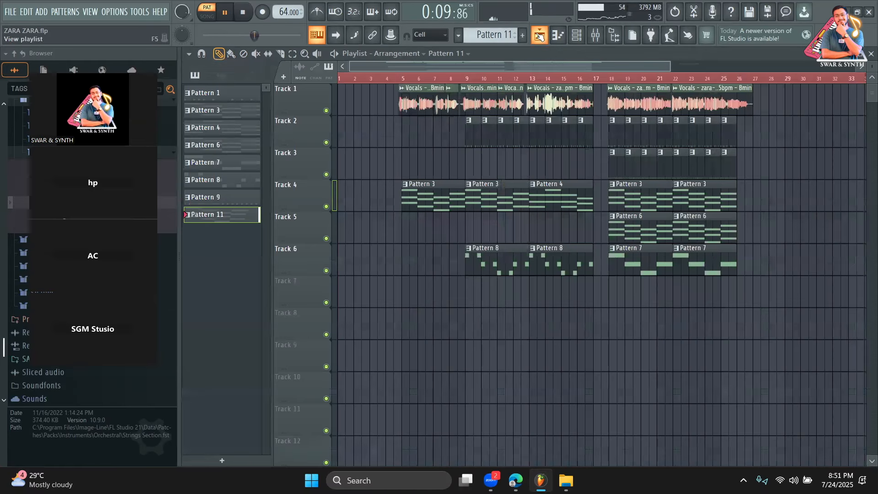
pyautogui.press('space')
pyautogui.click(407, 288)
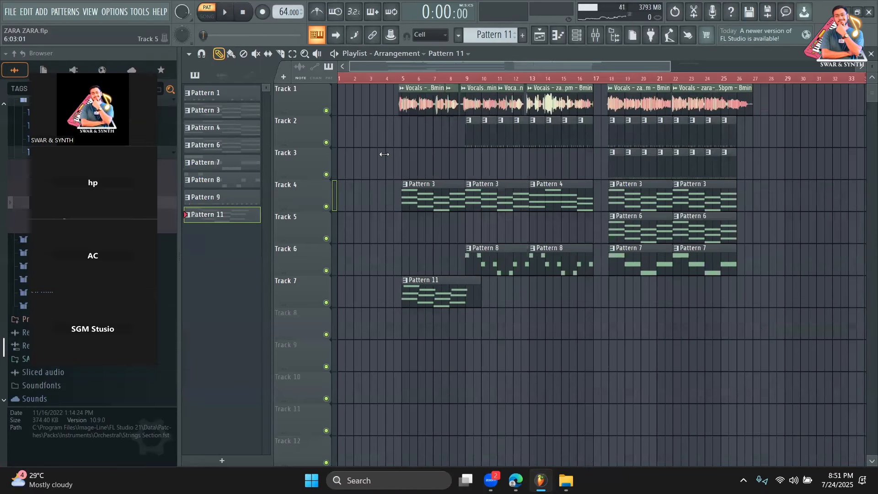
pyautogui.click(402, 79)
pyautogui.press('space')
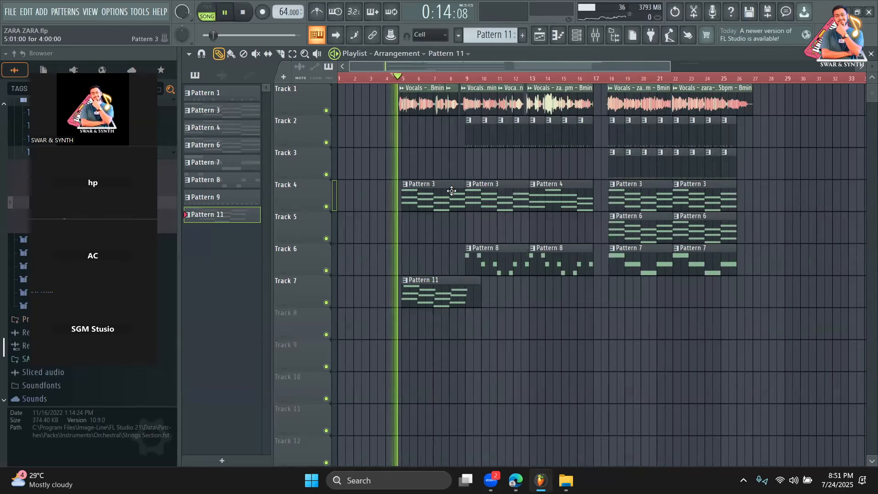
# Step: Slice off the part of the Pattern 11 clip past bar 9 and stop playback
pyautogui.click(280, 54)
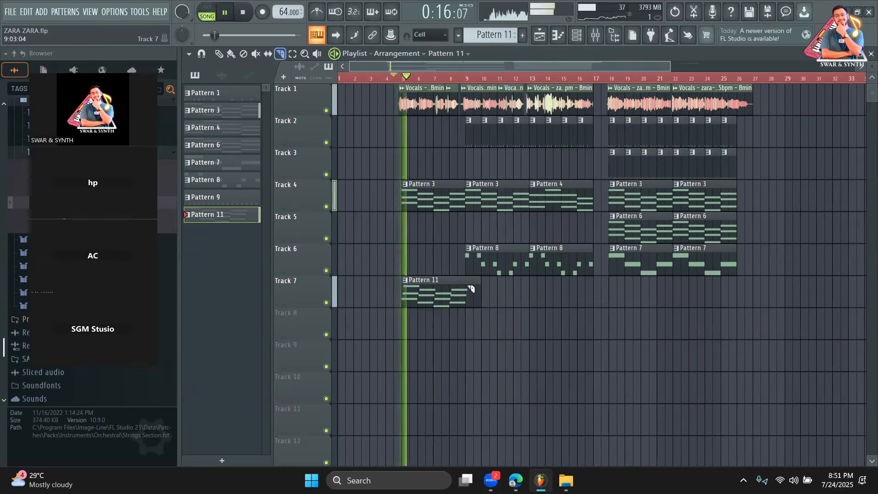
pyautogui.moveTo(470, 288); pyautogui.dragTo(465, 289)
pyautogui.click(219, 54)
pyautogui.press('space')
# Step: Open Pattern 11's notes, route the MONTAGE M channel to mixer Insert 14 and play the song with that insert shown
pyautogui.doubleClick(439, 298)
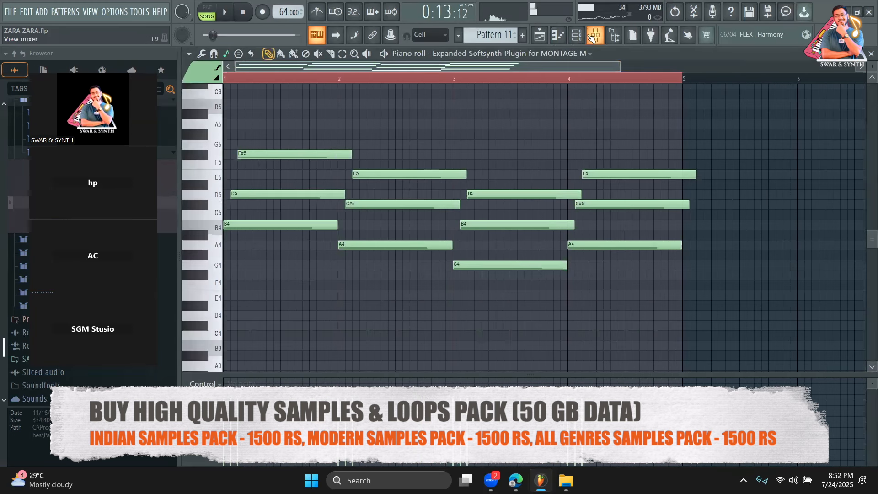
pyautogui.click(576, 36)
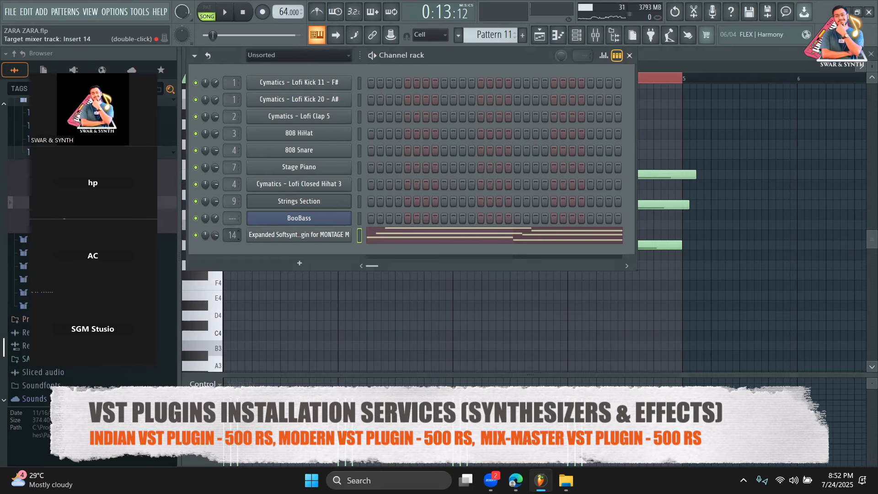
pyautogui.doubleClick(231, 234)
pyautogui.press('space')
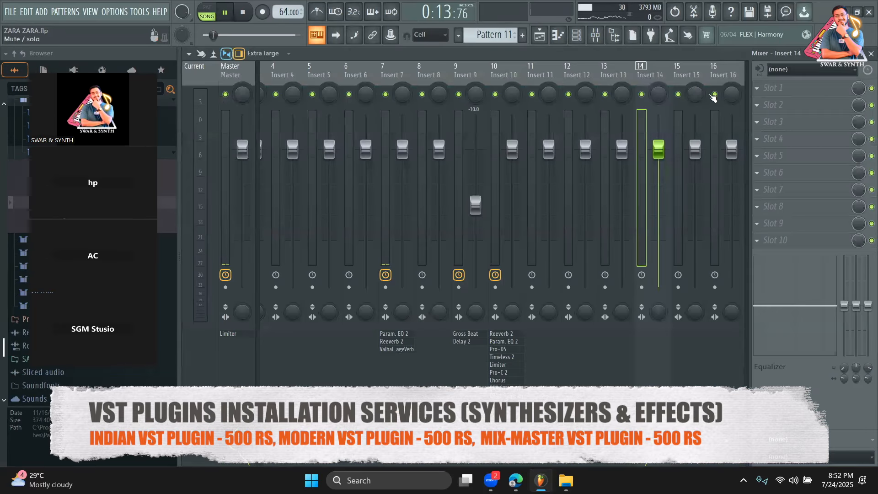
# Step: Add Fruity Stereo Shaper with the Stereoize 3 preset to Insert 14 and set the insert's stereo separation to 55% separated
pyautogui.click(802, 88)
pyautogui.click(674, 74)
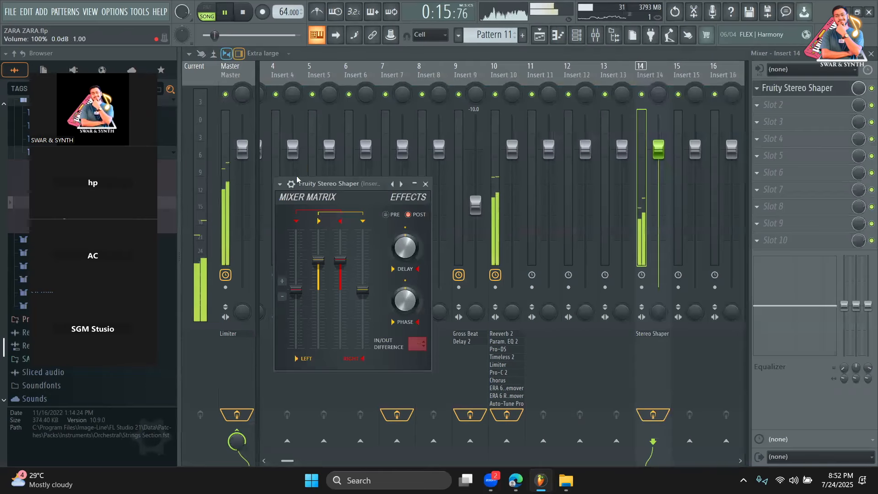
pyautogui.click(279, 184)
pyautogui.moveTo(301, 224)
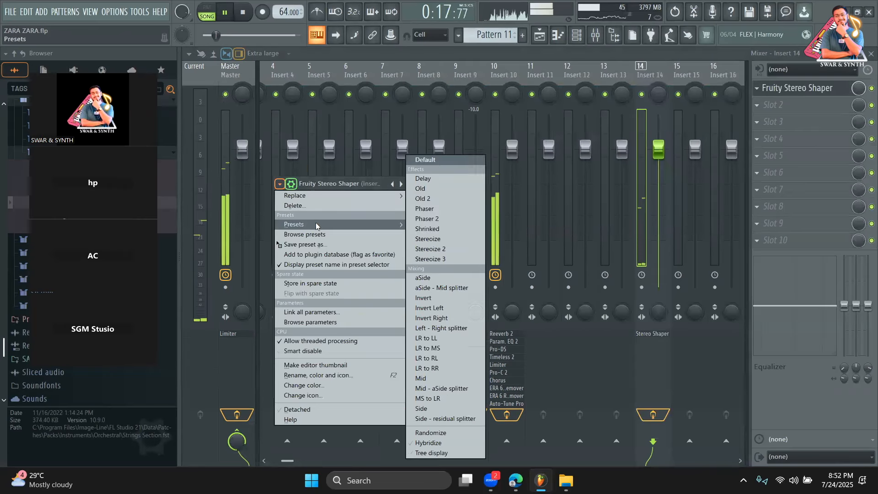
pyautogui.click(429, 259)
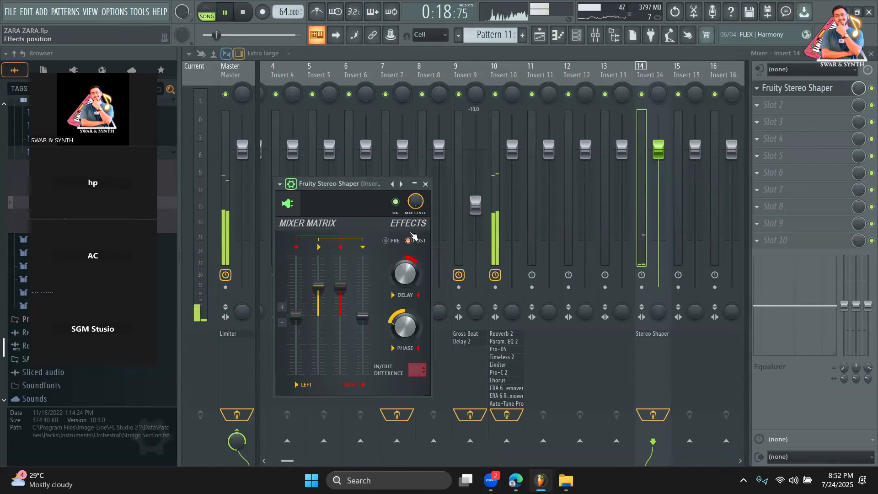
pyautogui.click(244, 17)
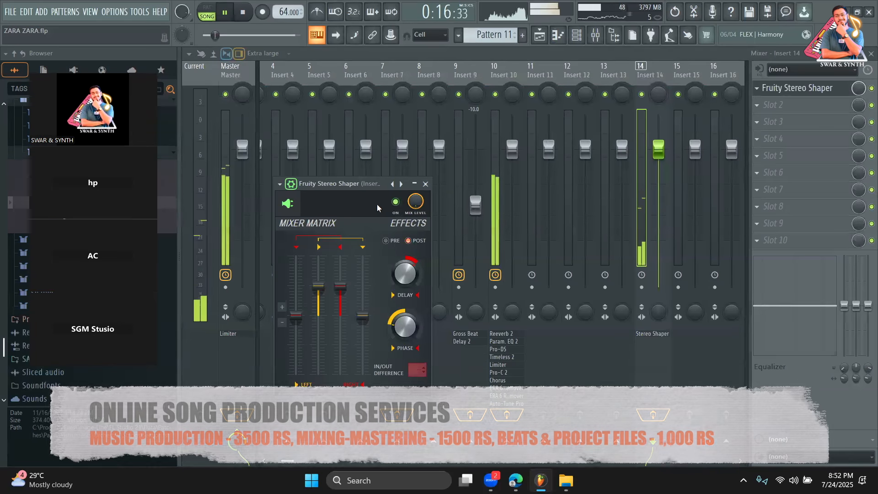
pyautogui.moveTo(664, 313); pyautogui.dragTo(664, 320)
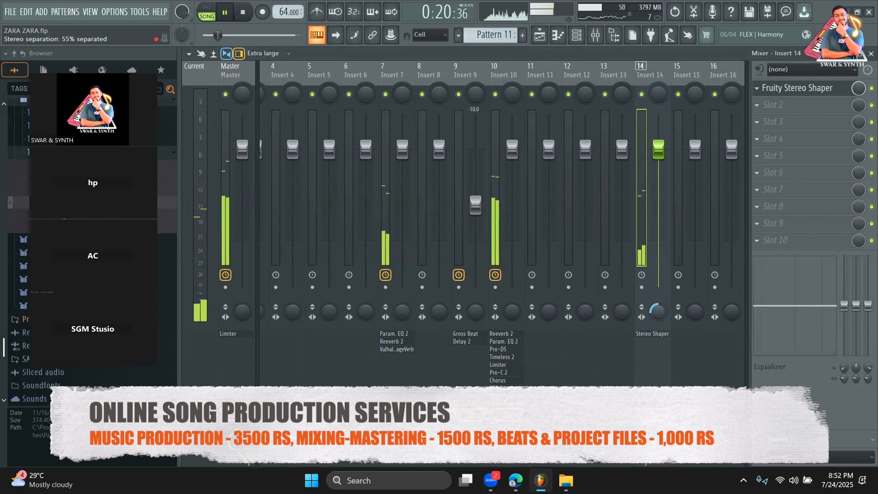
# Step: Open Pattern 3 and copy its Stage Piano notes to the MONTAGE M channel
pyautogui.click(539, 35)
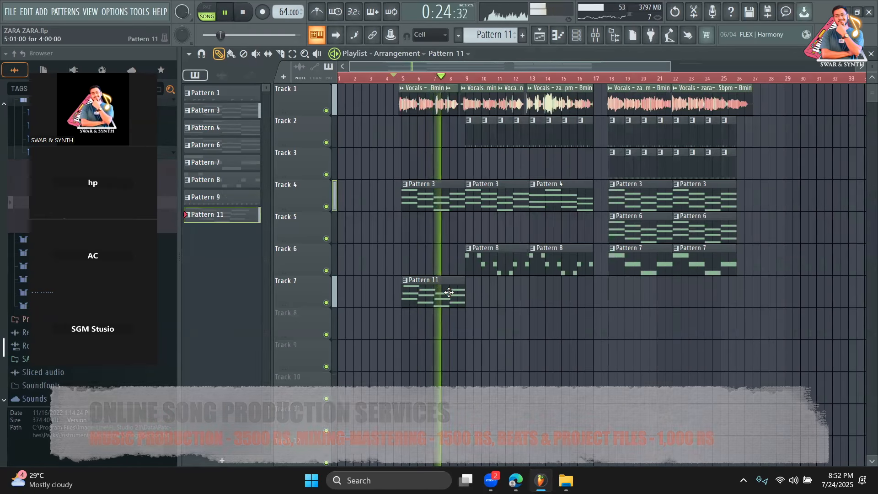
pyautogui.doubleClick(491, 188)
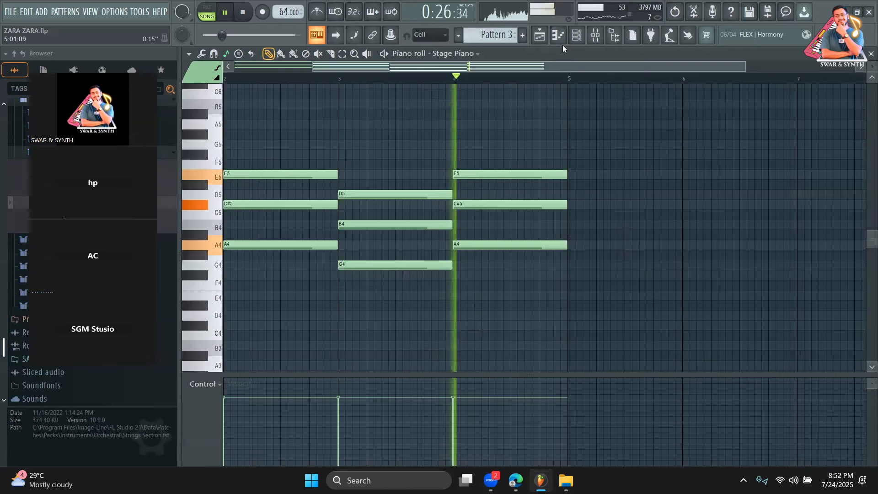
pyautogui.click(596, 39)
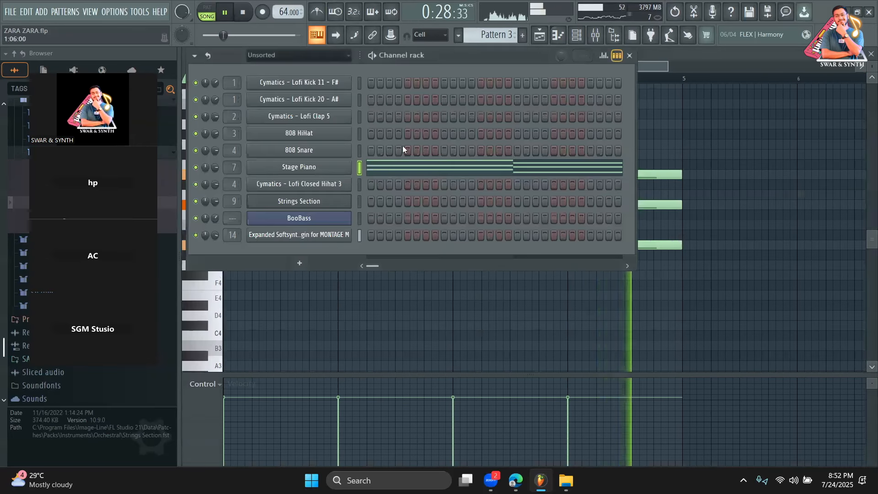
pyautogui.rightClick(339, 167)
pyautogui.click(477, 181)
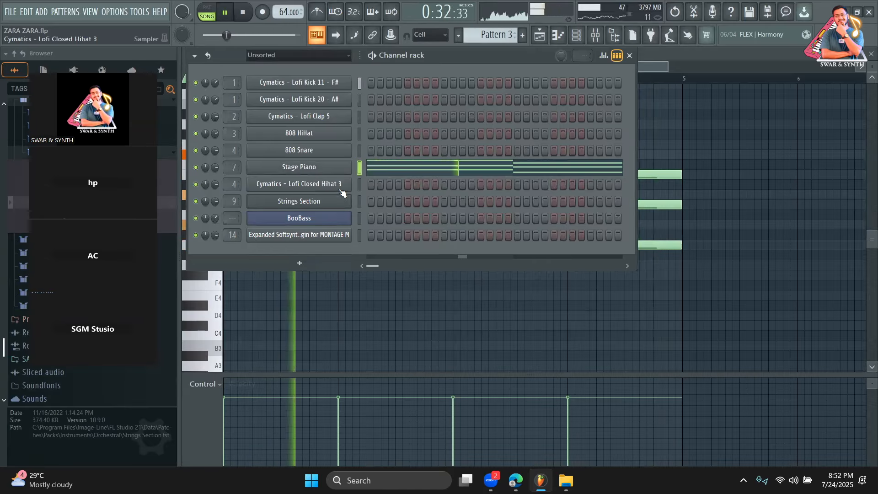
pyautogui.rightClick(348, 235)
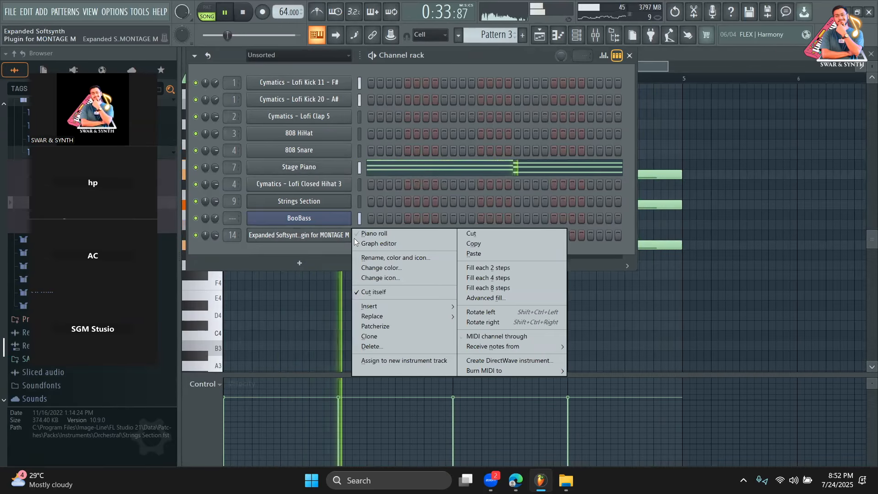
pyautogui.click(481, 257)
# Step: Strum the MONTAGE M chords in Pattern 3 by delaying each chord's middle note one step and top note two steps
pyautogui.click(435, 236)
pyautogui.press('space')
pyautogui.click(247, 153)
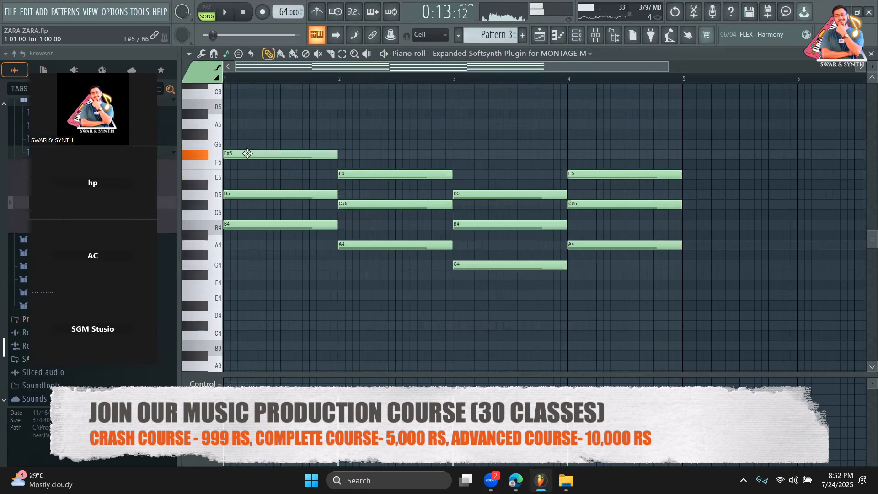
pyautogui.moveTo(238, 192); pyautogui.dragTo(245, 193)
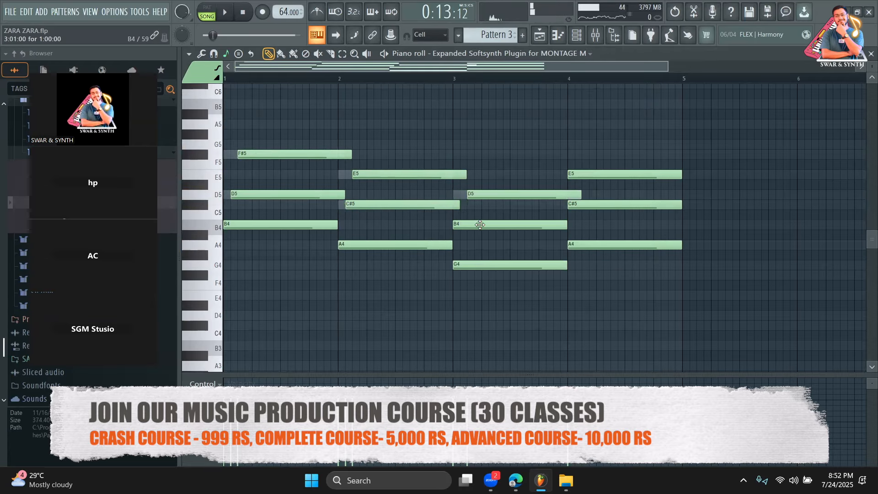
pyautogui.moveTo(580, 204); pyautogui.dragTo(588, 205)
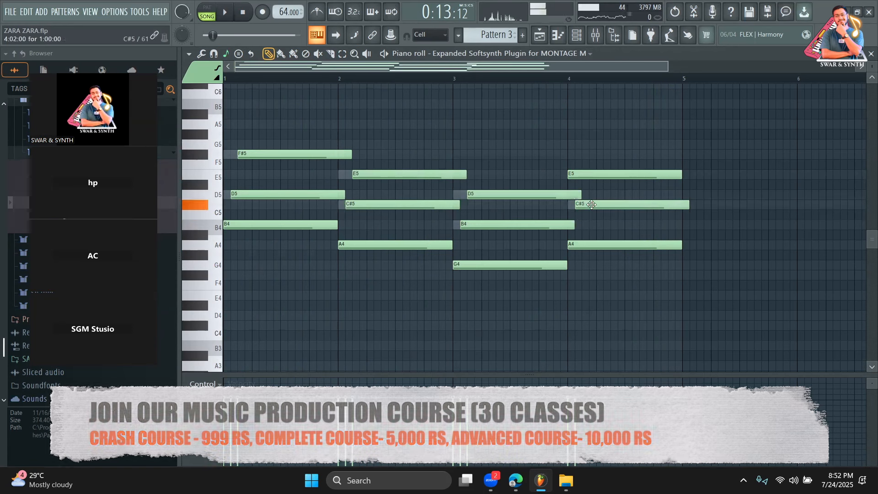
# Step: Play the song from just before bar 9 and lower Insert 14's volume to -2.6 dB
pyautogui.click(541, 39)
pyautogui.click(467, 80)
pyautogui.press('space')
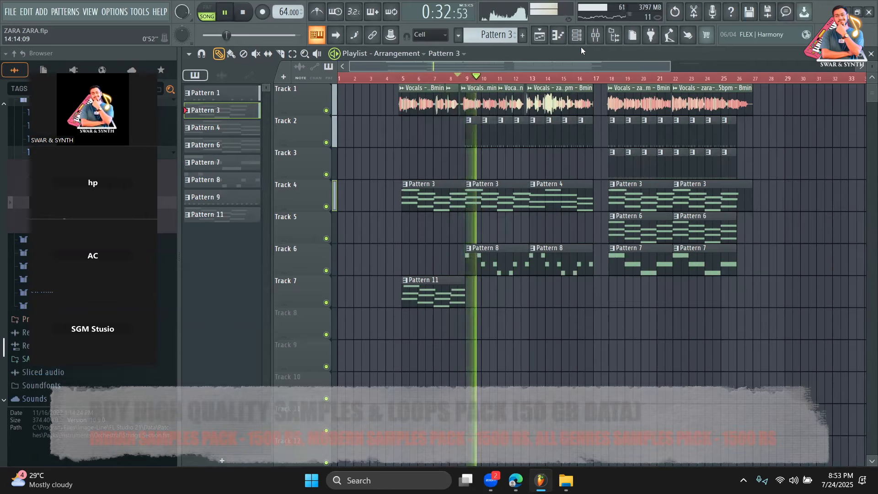
pyautogui.click(588, 35)
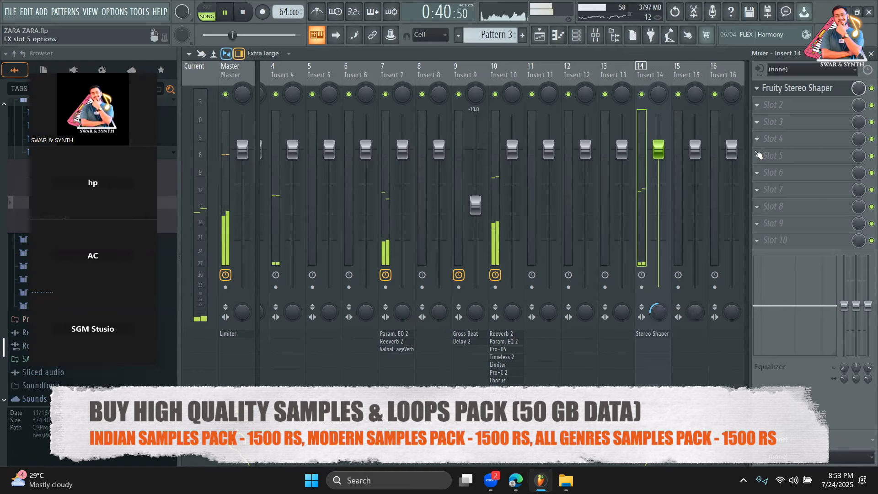
pyautogui.moveTo(658, 149); pyautogui.dragTo(658, 163)
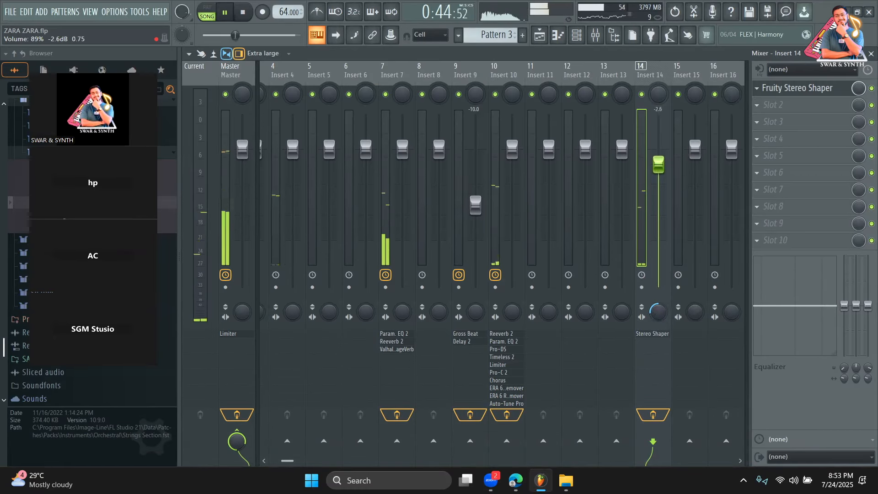
# Step: Stop playback, open Pattern 4 and copy its Stage Piano notes to the MONTAGE M channel
pyautogui.click(540, 35)
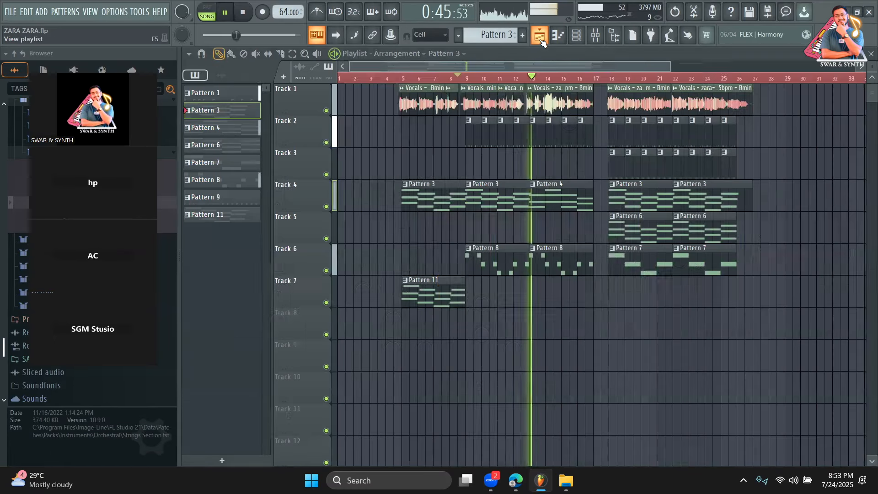
pyautogui.press('space')
pyautogui.doubleClick(552, 204)
pyautogui.click(594, 36)
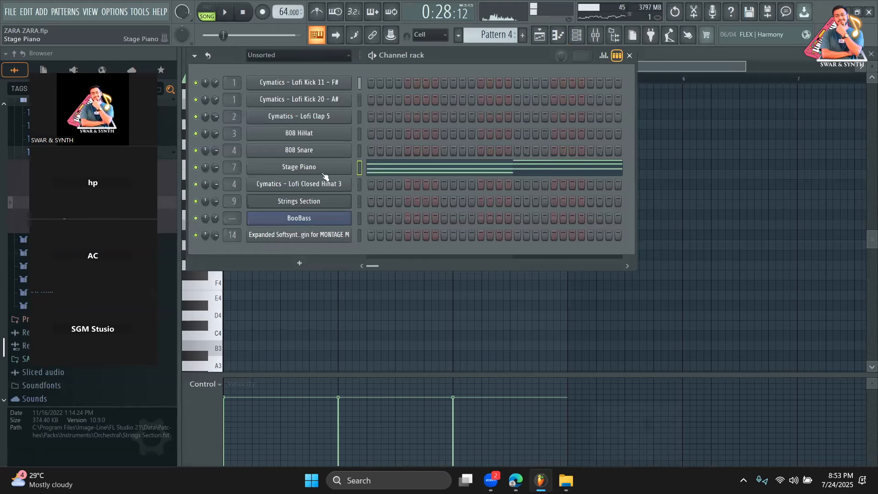
pyautogui.rightClick(352, 167)
pyautogui.click(478, 175)
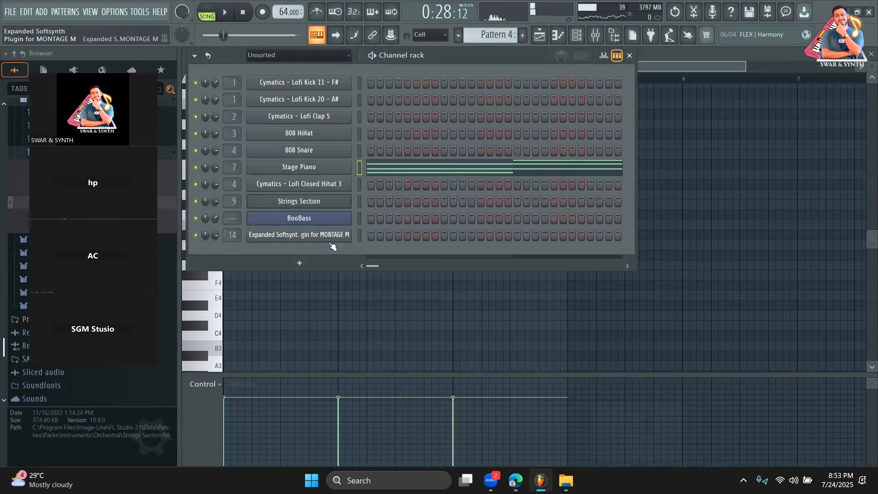
pyautogui.rightClick(348, 233)
pyautogui.click(476, 255)
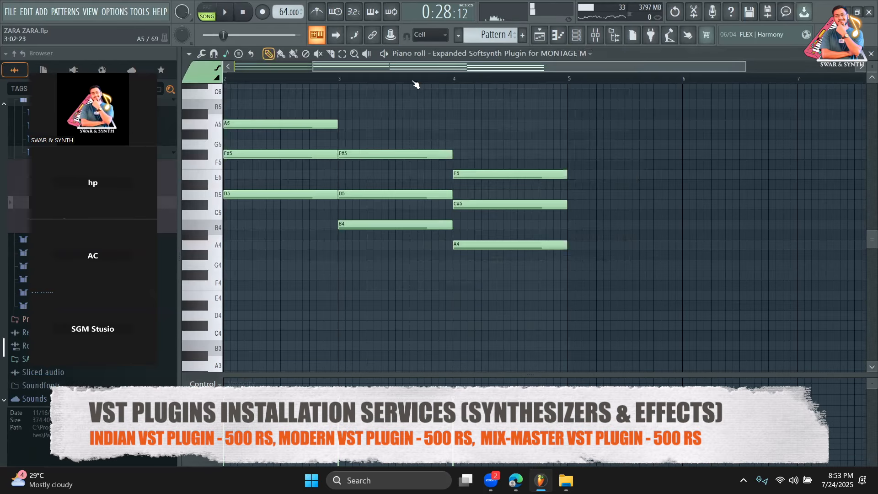
# Step: Stagger the upper notes of each MONTAGE M chord in Pattern 4 to create the same strum
pyautogui.moveTo(414, 67); pyautogui.dragTo(207, 65)
pyautogui.moveTo(240, 154); pyautogui.dragTo(254, 155)
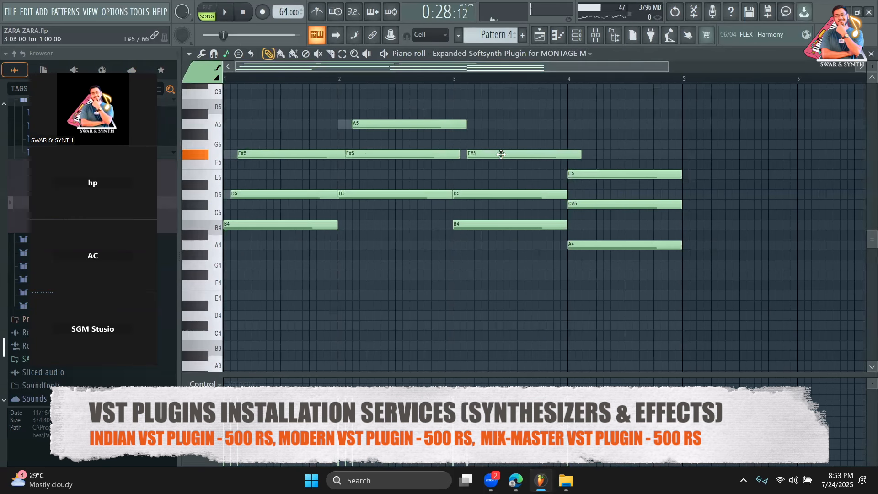
pyautogui.moveTo(471, 195); pyautogui.dragTo(483, 194)
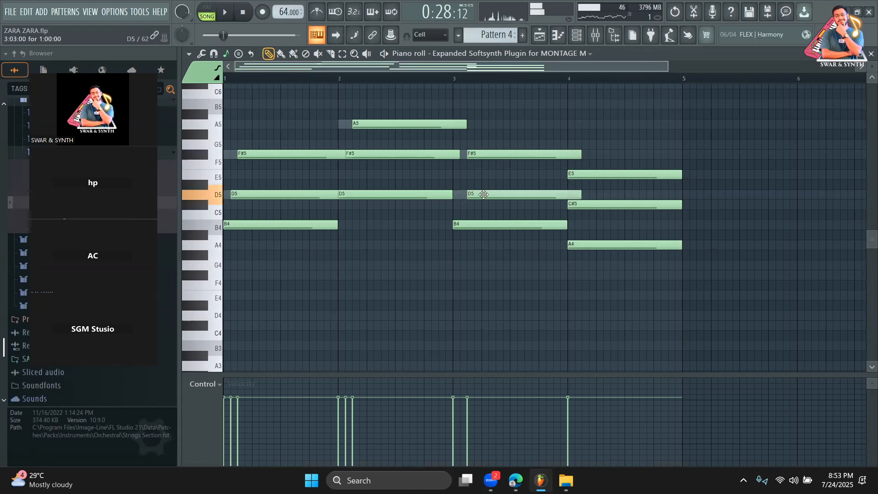
pyautogui.moveTo(578, 204); pyautogui.dragTo(585, 202)
# Step: Solo Track 4 and play it, comparing Insert 14 with and without its Stereo Shaper and stereo separation
pyautogui.click(539, 35)
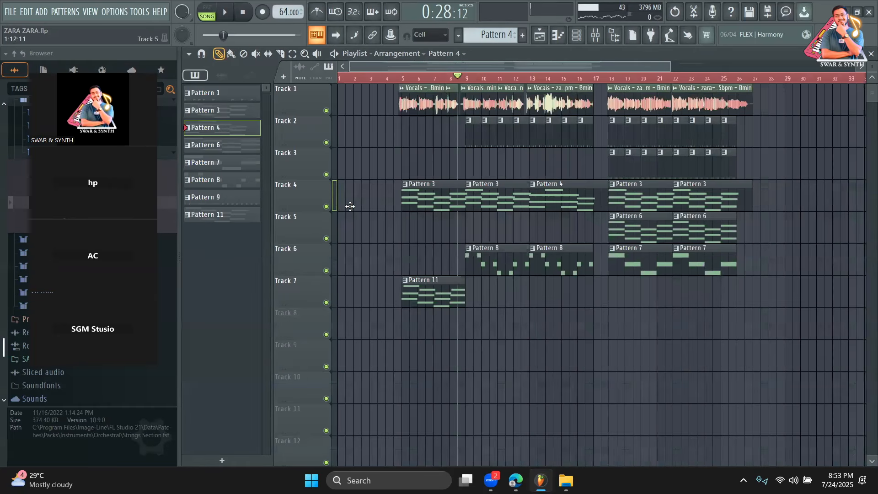
pyautogui.rightClick(325, 206)
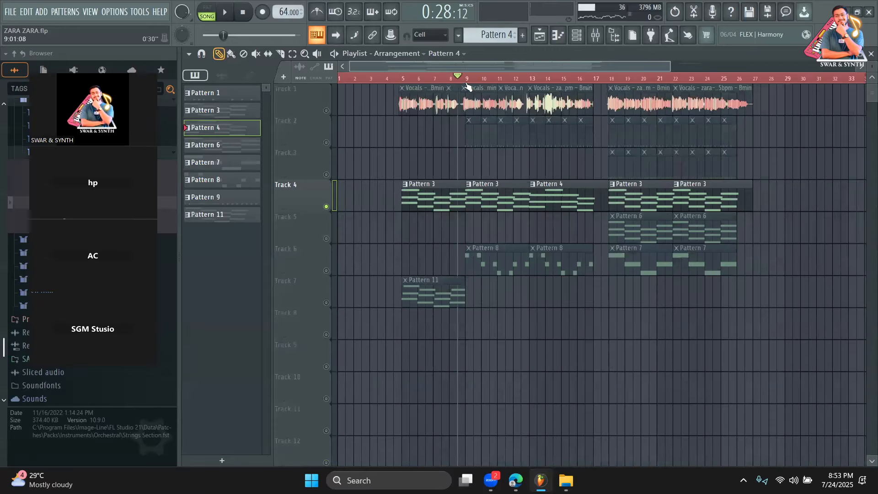
pyautogui.click(595, 35)
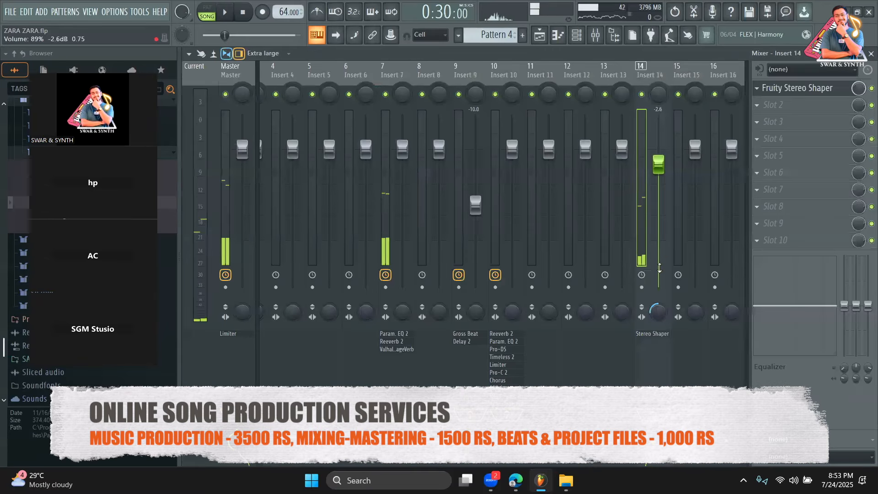
pyautogui.press('space')
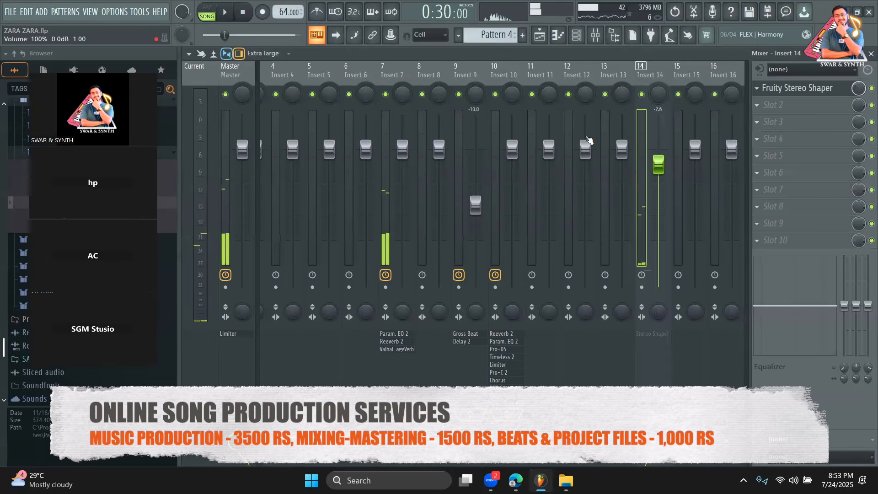
pyautogui.press('space')
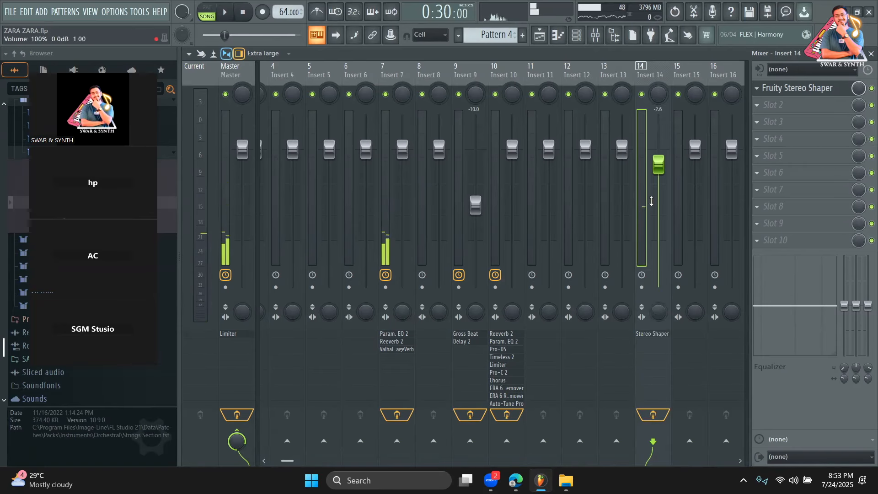
# Step: Try the Delay preset in Insert 14's Fruity Stereo Shaper and play the soloed track
pyautogui.click(774, 87)
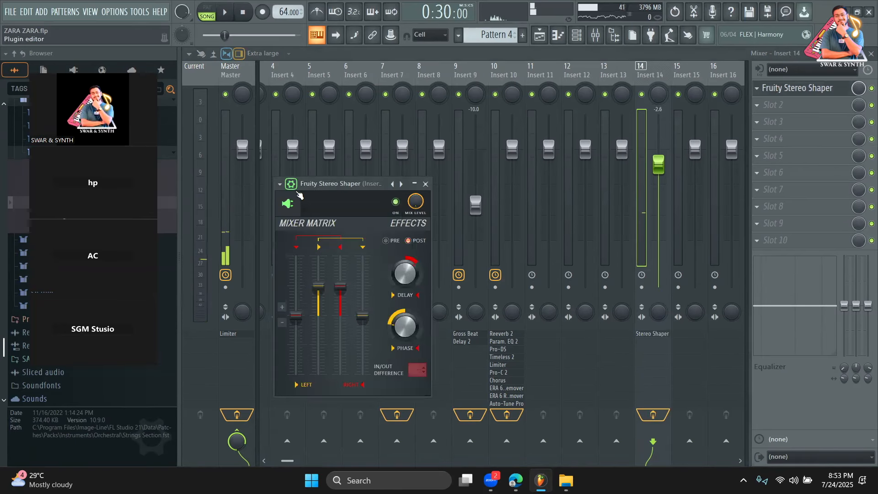
pyautogui.click(280, 184)
pyautogui.moveTo(297, 224)
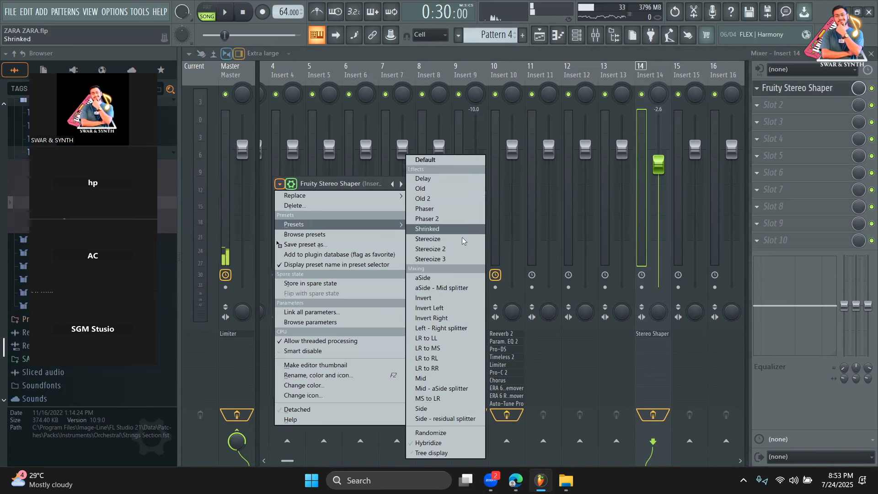
pyautogui.click(420, 179)
pyautogui.press('space')
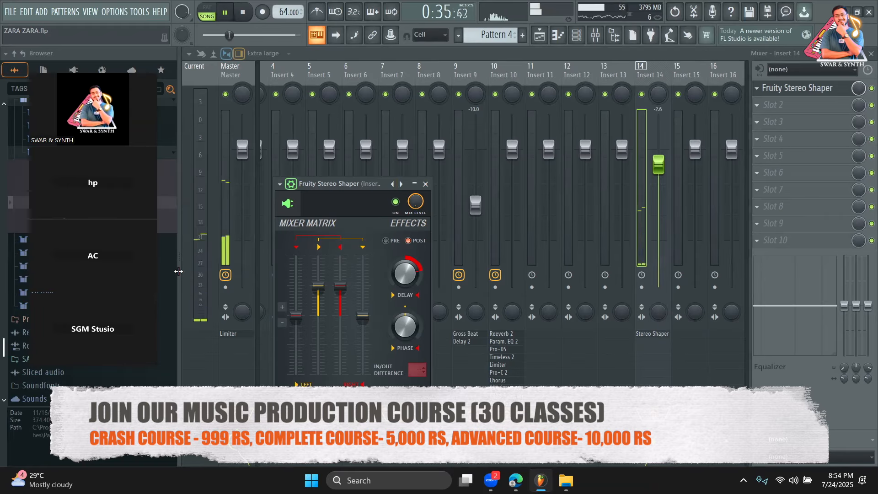
# Step: Try Insert 14's stereo separation at 47% separated and 25% merged while auditioning the soloed track
pyautogui.click(867, 90)
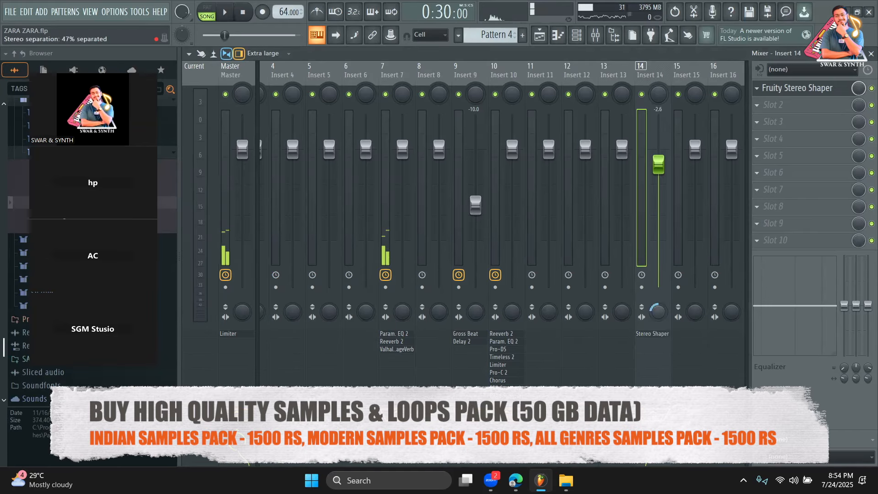
pyautogui.press('space')
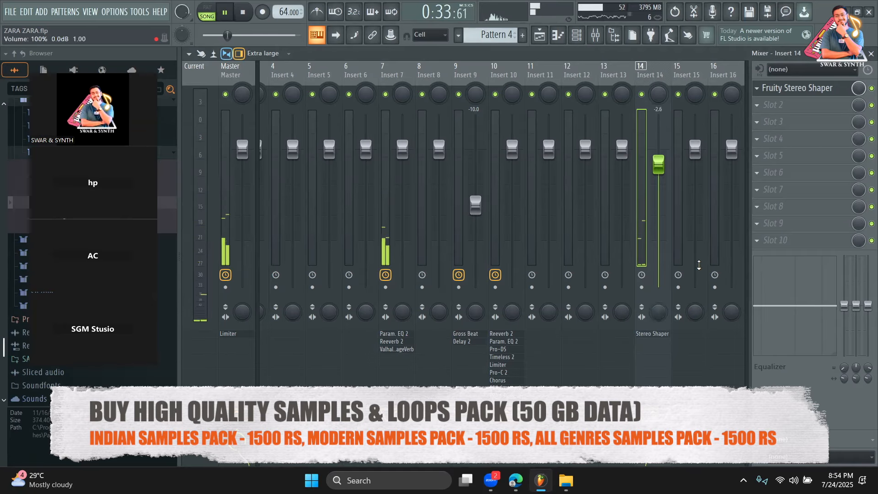
pyautogui.press('space')
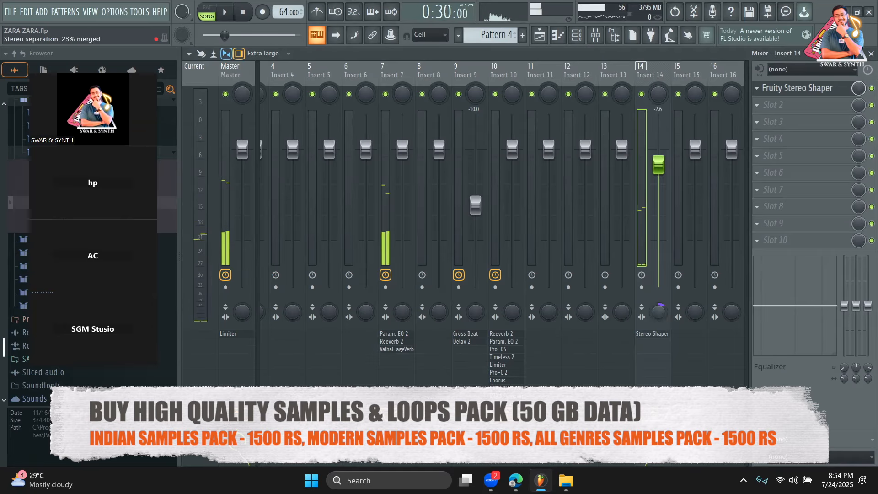
pyautogui.press('space')
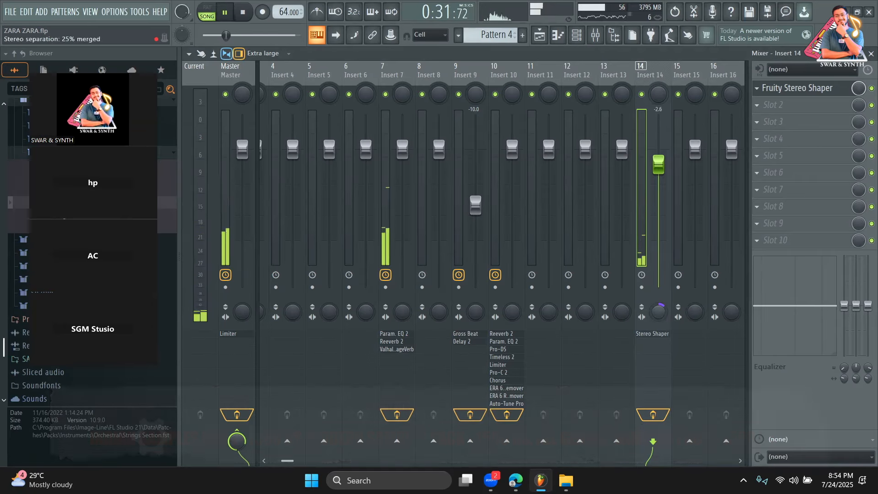
# Step: Unsolo Track 4 and play the full song from just before bar 9
pyautogui.click(538, 37)
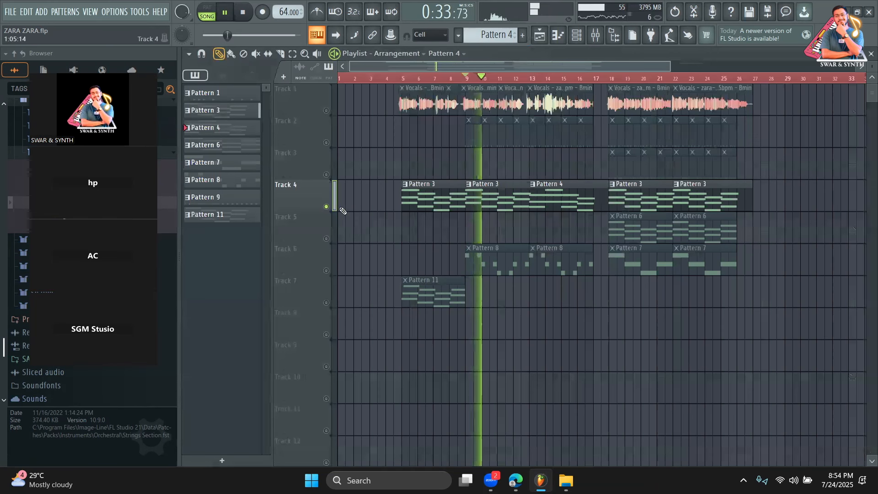
pyautogui.press('space')
pyautogui.click(458, 79)
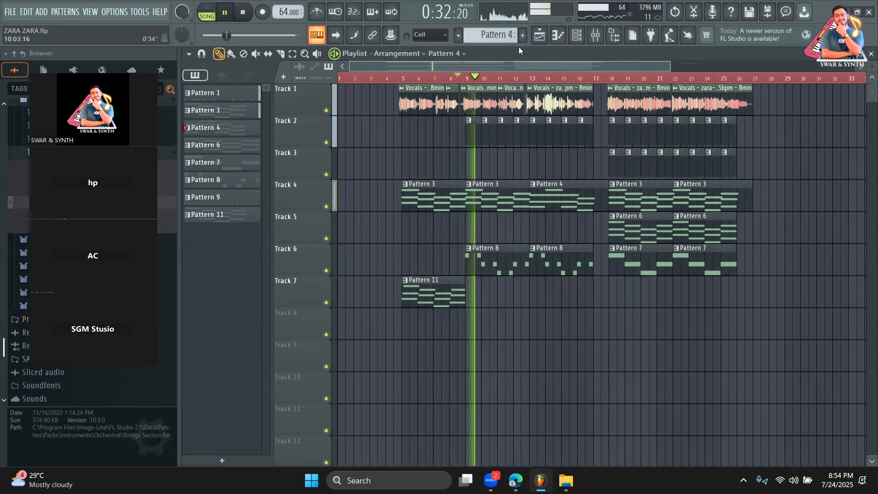
# Step: Reset Insert 14's stereo separation to its default while the song plays
pyautogui.click(594, 36)
pyautogui.rightClick(659, 317)
pyautogui.click(684, 293)
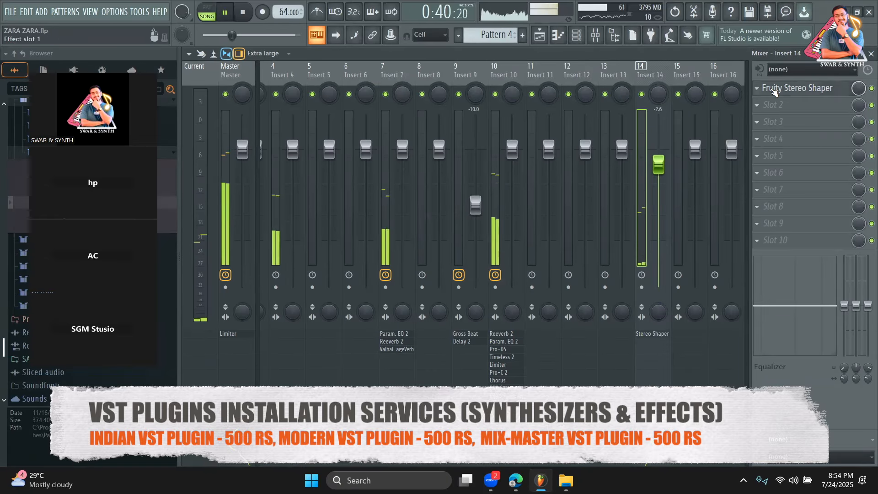
# Step: Load the Stereoize 3 preset in Insert 14's Fruity Stereo Shaper and set the insert's stereo separation to 27% separated
pyautogui.click(797, 88)
pyautogui.press('space')
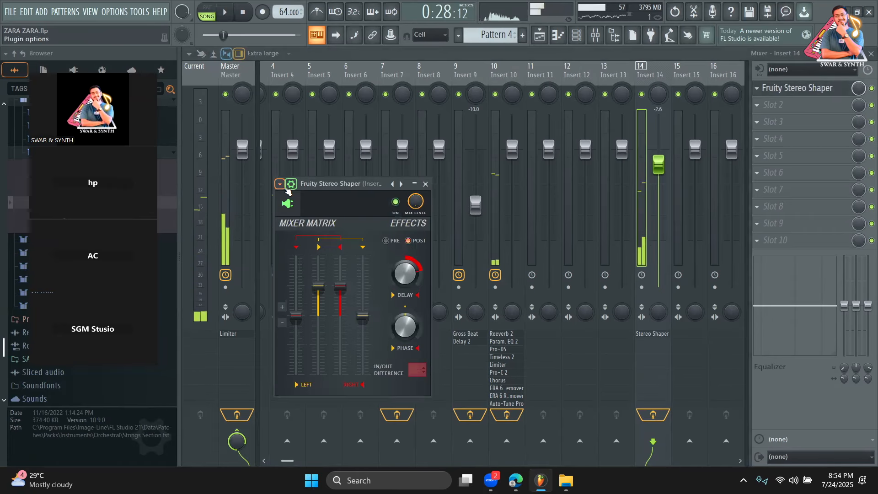
pyautogui.click(279, 184)
pyautogui.moveTo(381, 229)
pyautogui.click(430, 259)
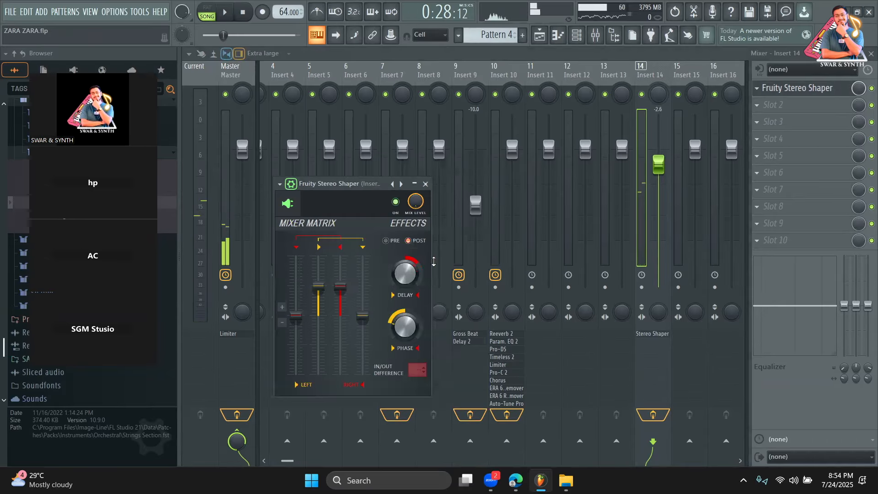
pyautogui.click(658, 313)
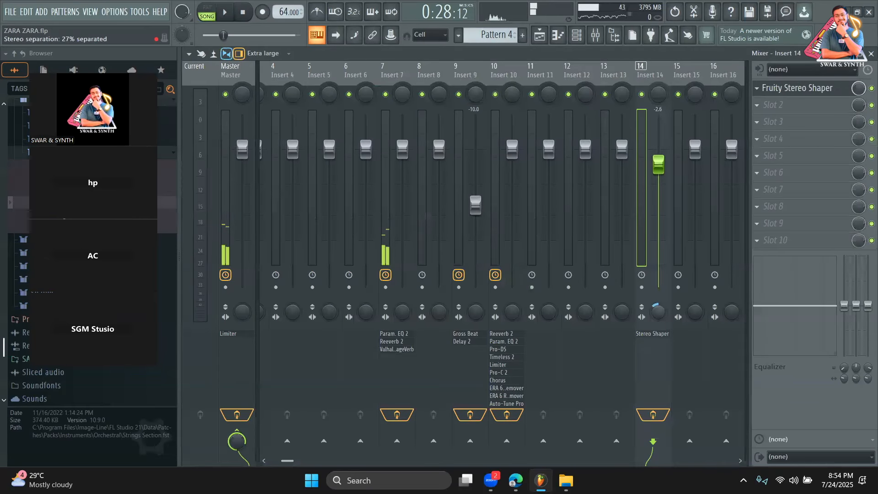
# Step: Set Insert 14's stereo separation to 50% separated and its fader to -2.5 dB while the song plays
pyautogui.press('space')
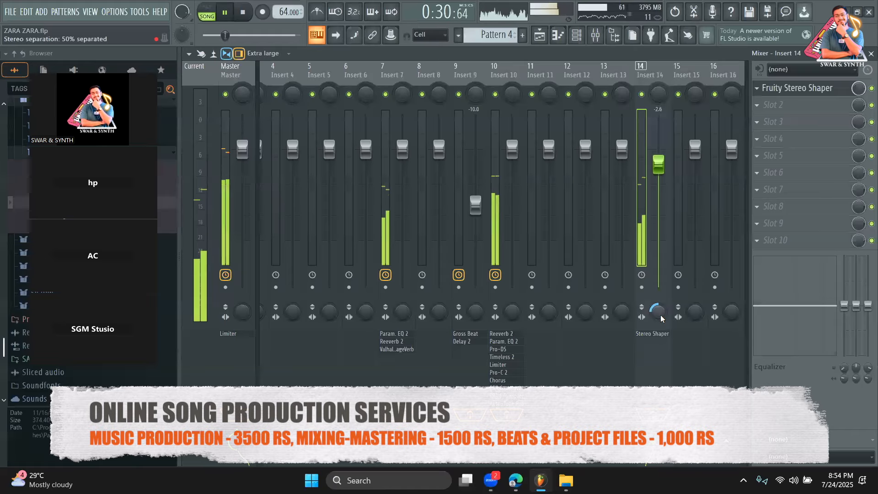
pyautogui.moveTo(658, 164); pyautogui.dragTo(658, 164)
pyautogui.click(544, 35)
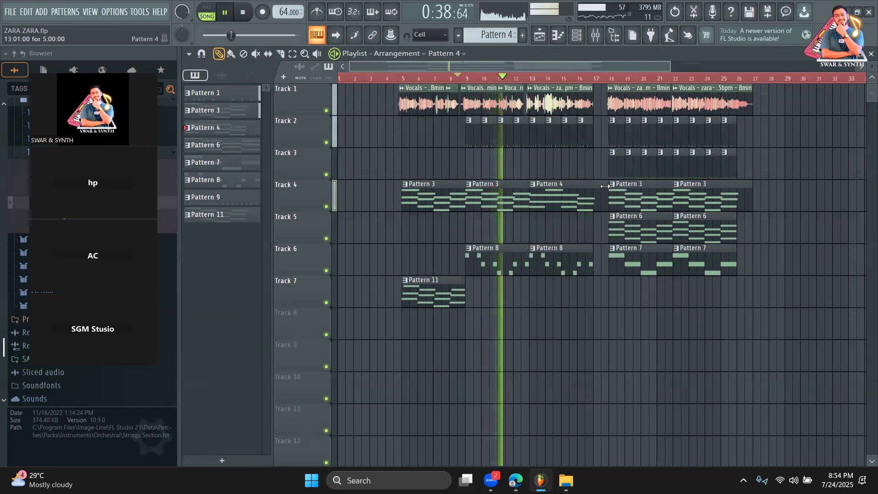
# Step: Play the arrangement from around bars 15 and 16 to locate the closing vocal phrase before bar 17
pyautogui.press('space')
pyautogui.moveTo(350, 67); pyautogui.dragTo(458, 68)
pyautogui.click(454, 79)
pyautogui.moveTo(670, 66); pyautogui.dragTo(591, 66)
pyautogui.click(473, 79)
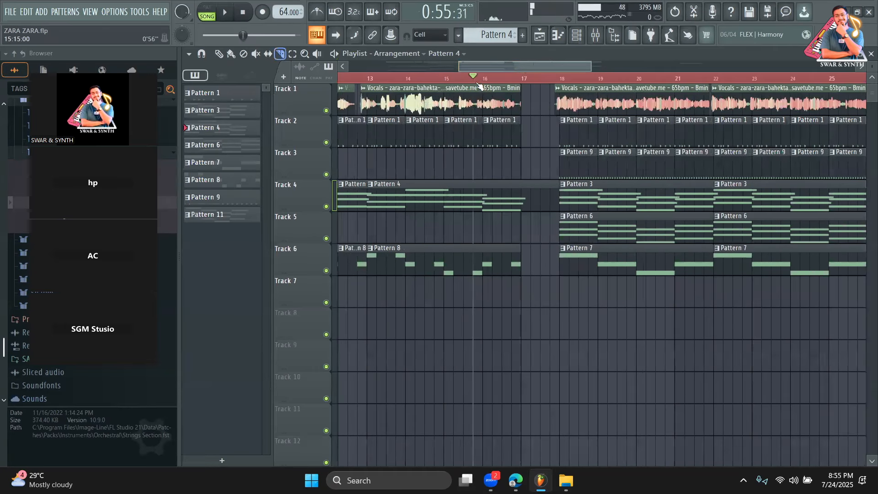
pyautogui.press('space')
pyautogui.click(479, 78)
# Step: Slice off Track 1's last vocal phrase before bar 17, and place a unique copy on Track 3 leading into bar 18
pyautogui.moveTo(473, 87)
pyautogui.mouseDown()
pyautogui.moveTo(480, 113)
pyautogui.moveTo(537, 103)
pyautogui.moveTo(518, 159)
pyautogui.mouseUp()
pyautogui.press('p')
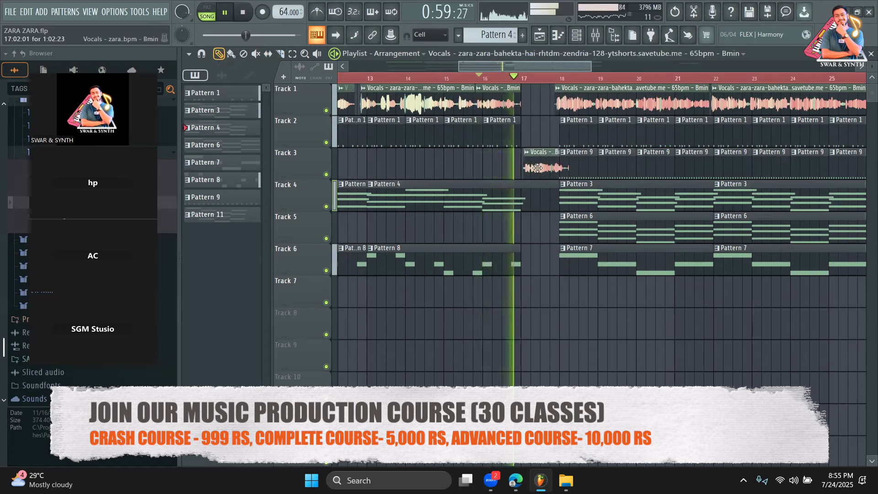
pyautogui.rightClick(518, 158)
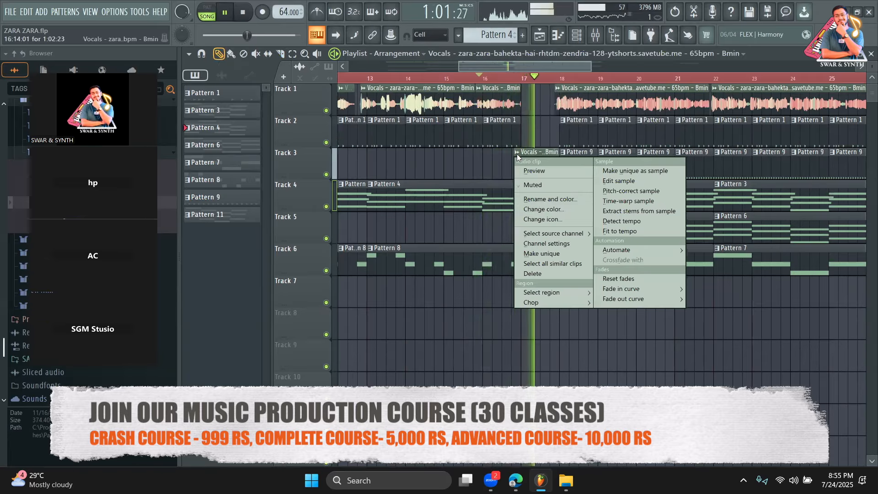
pyautogui.click(550, 248)
pyautogui.doubleClick(533, 162)
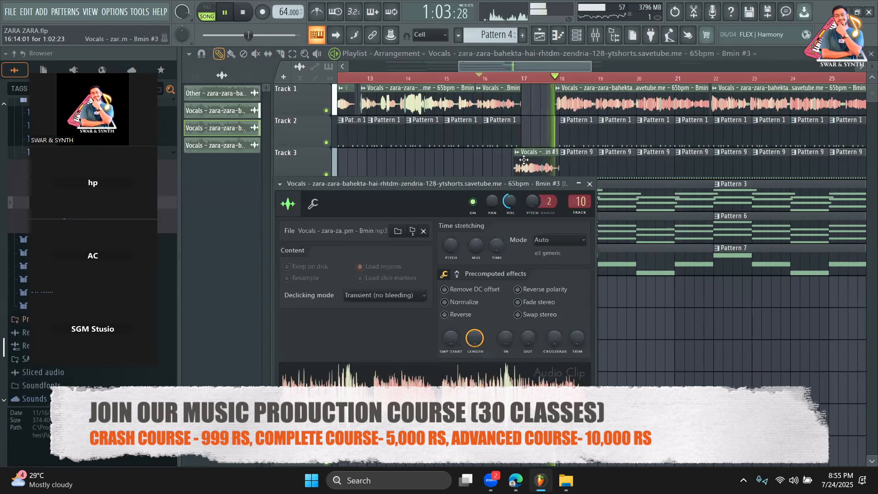
# Step: Audition the arrangement from bar 15 with the copied vocal phrase on Track 3
pyautogui.press('space')
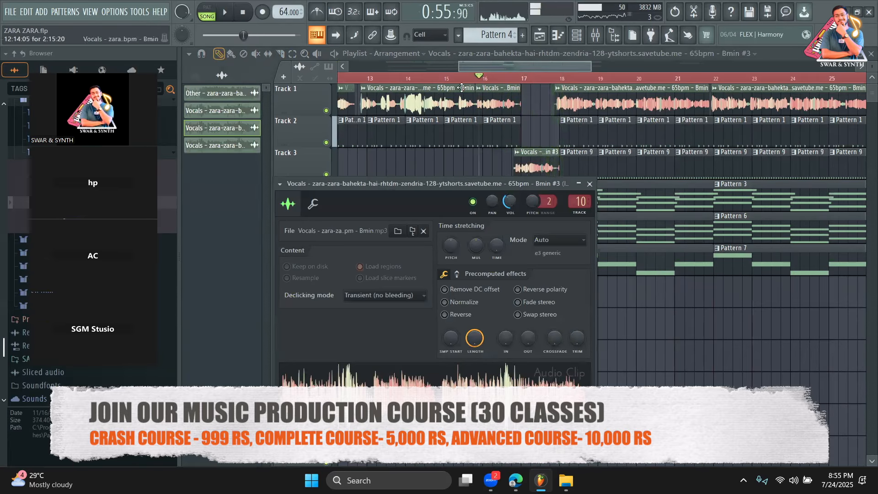
pyautogui.click(438, 78)
pyautogui.click(445, 79)
pyautogui.press('space')
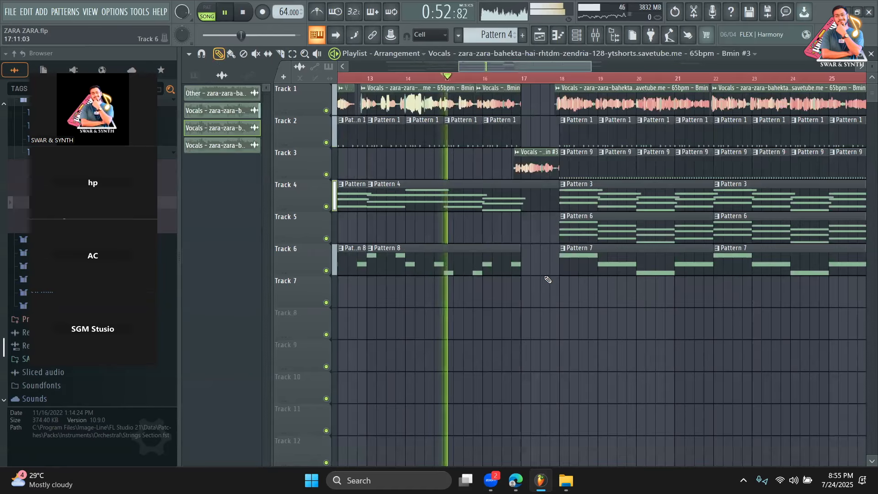
pyautogui.press('space')
# Step: Try the Reverse precomputed effect on the Track 3 vocal copy and audition it from just after bar 17
pyautogui.doubleClick(526, 165)
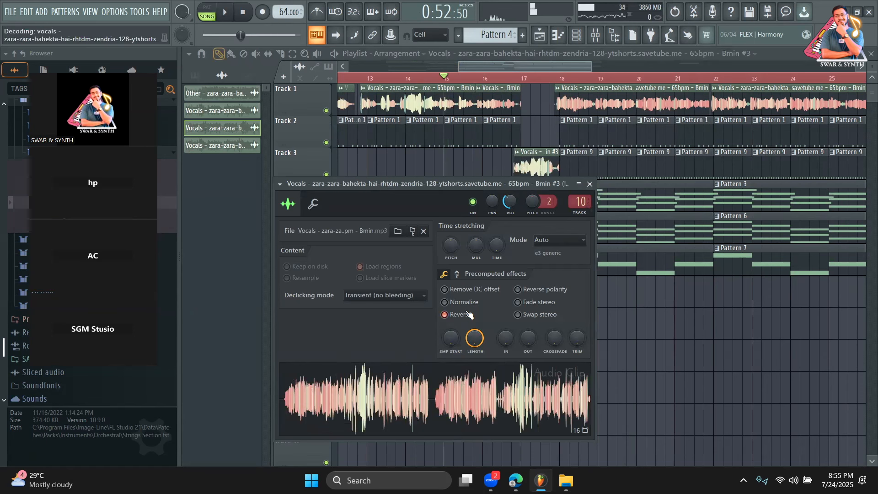
pyautogui.click(469, 314)
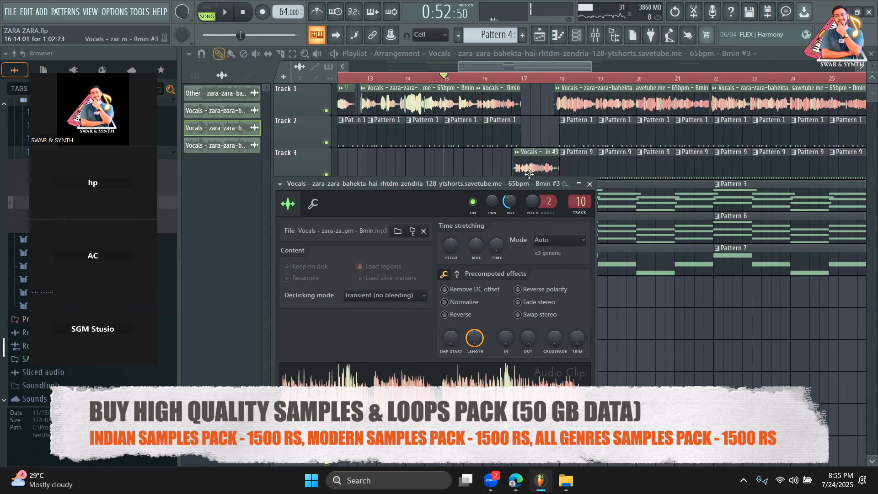
pyautogui.press('Escape')
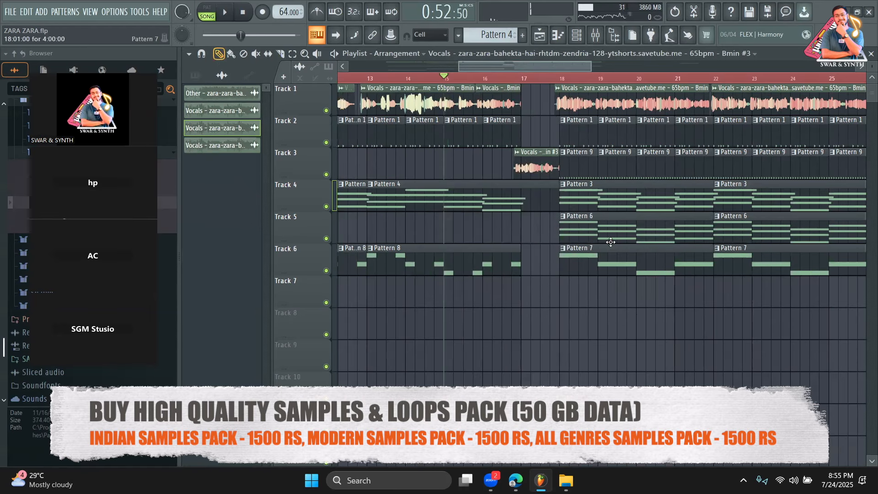
pyautogui.doubleClick(530, 169)
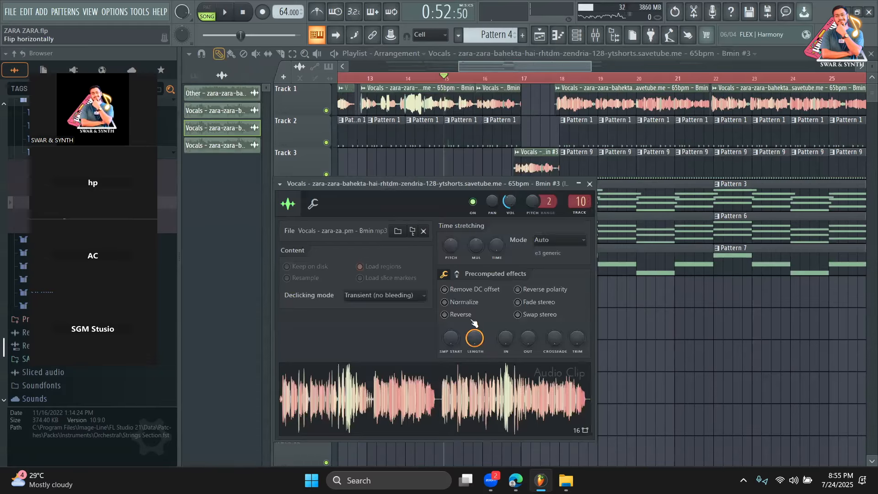
pyautogui.click(457, 314)
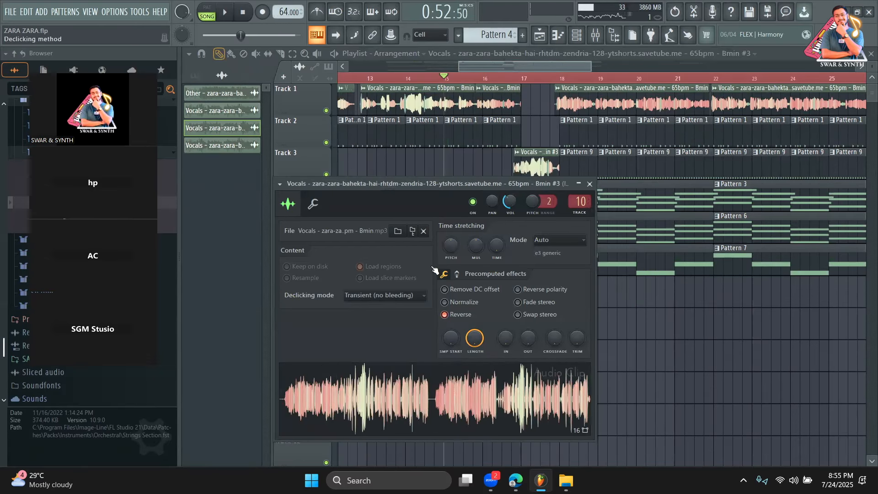
pyautogui.click(530, 78)
pyautogui.press('space')
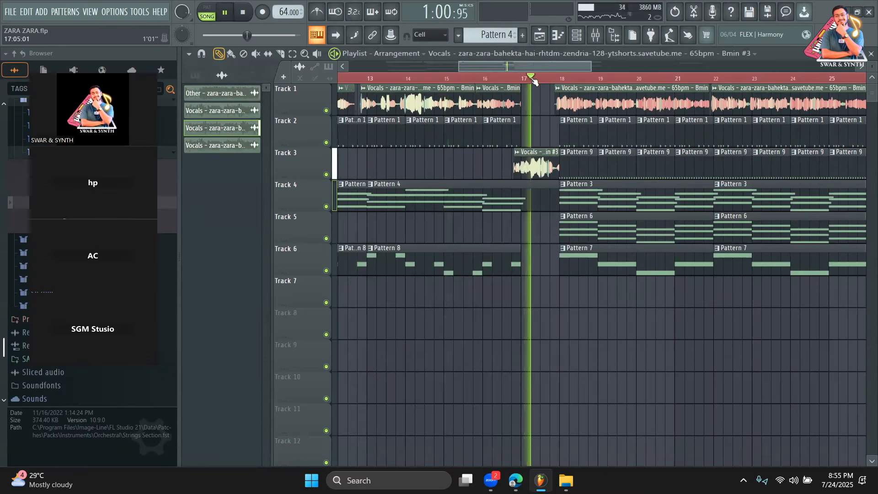
pyautogui.press('space')
pyautogui.doubleClick(527, 168)
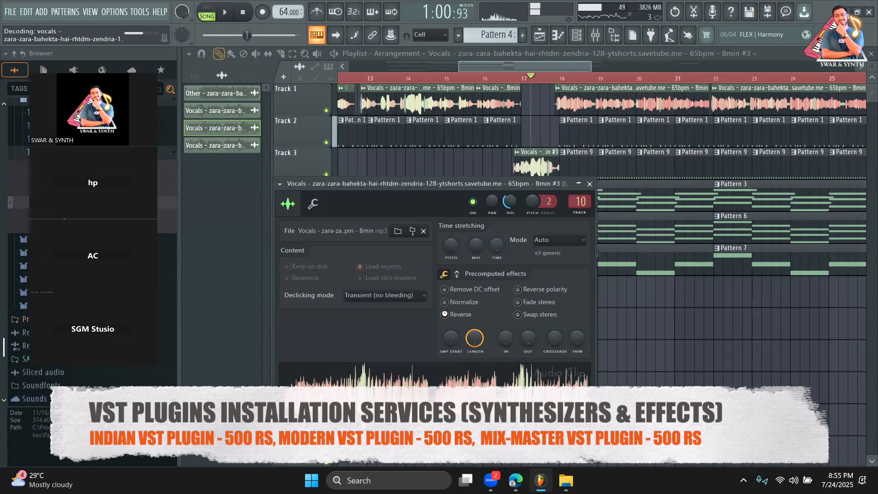
# Step: Play the song from bar 15 and check the Track 3 vocal copy's mixer track assignment
pyautogui.press('space')
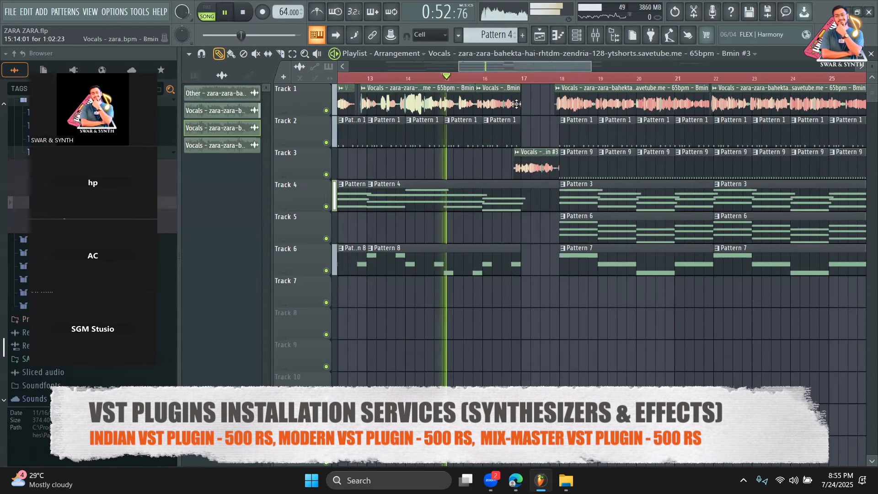
pyautogui.doubleClick(530, 153)
pyautogui.press('space')
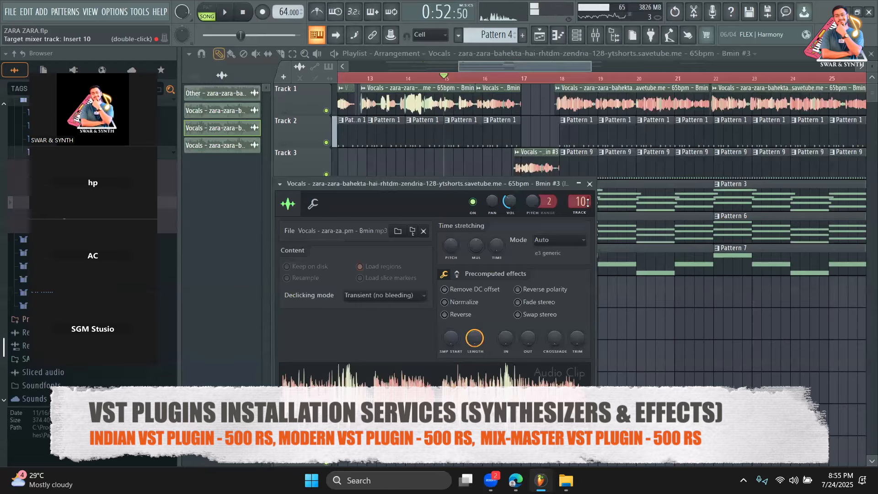
pyautogui.click(596, 36)
pyautogui.click(595, 37)
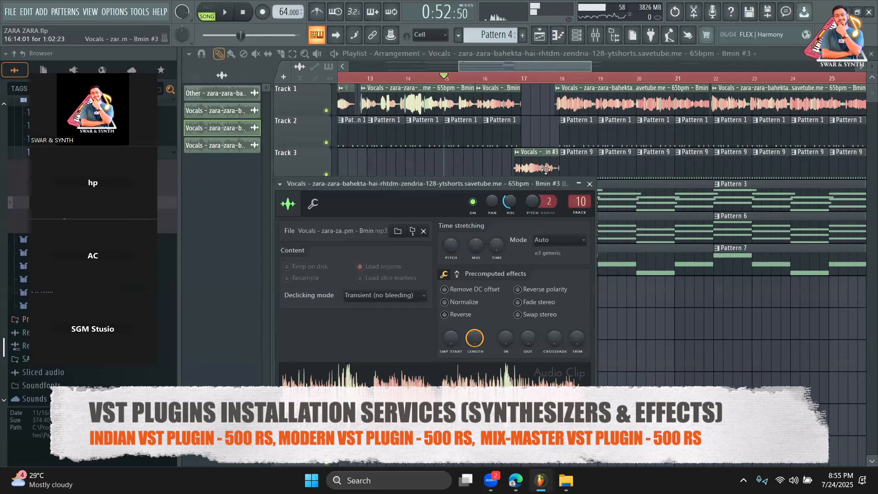
# Step: Make the Track 3 vocal clip unique again and route it through mixer Insert 11 into Insert 10
pyautogui.rightClick(516, 158)
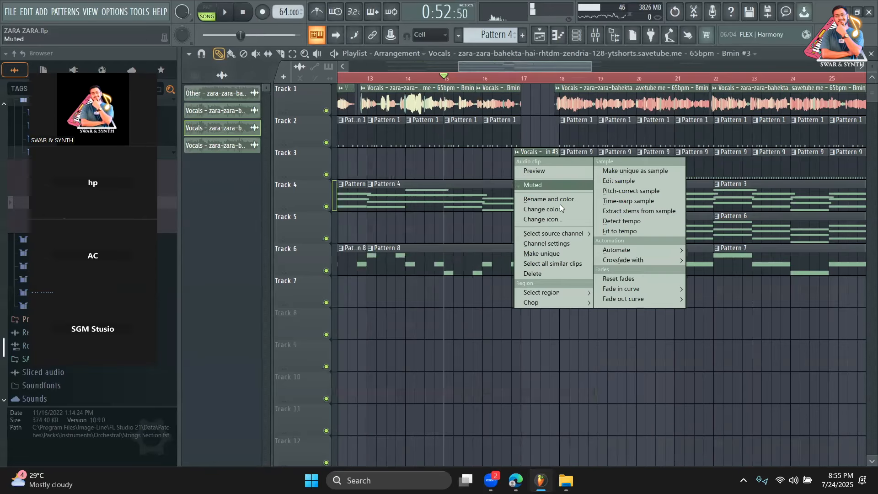
pyautogui.click(554, 253)
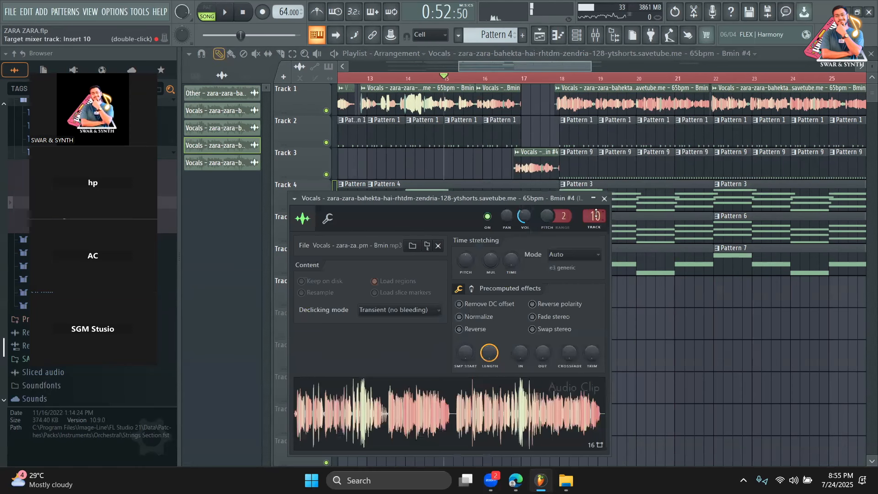
pyautogui.press('F9')
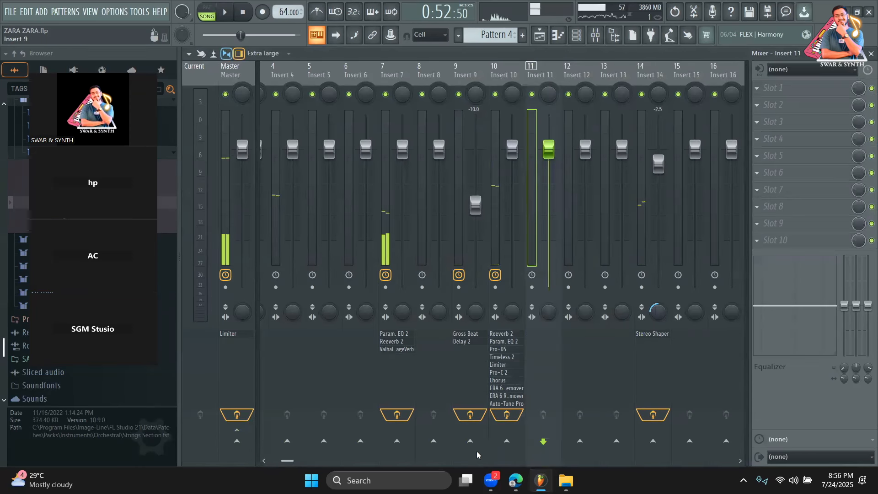
pyautogui.click(507, 442)
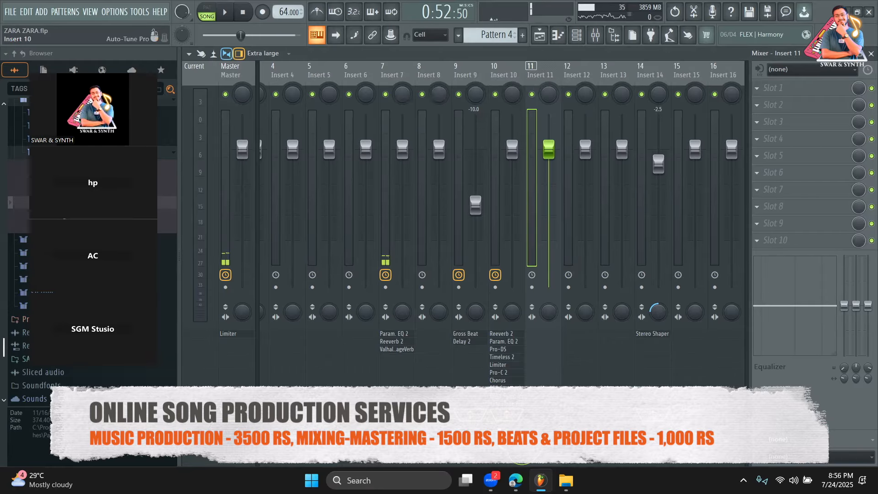
# Step: Load Fruity Reeverb 2 in Insert 11's first effect slot and raise its wet level and high cut
pyautogui.click(808, 90)
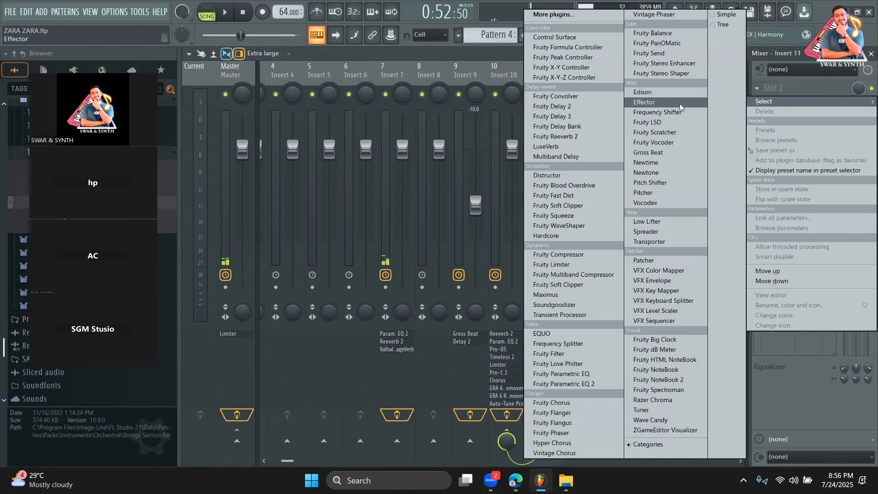
pyautogui.click(597, 133)
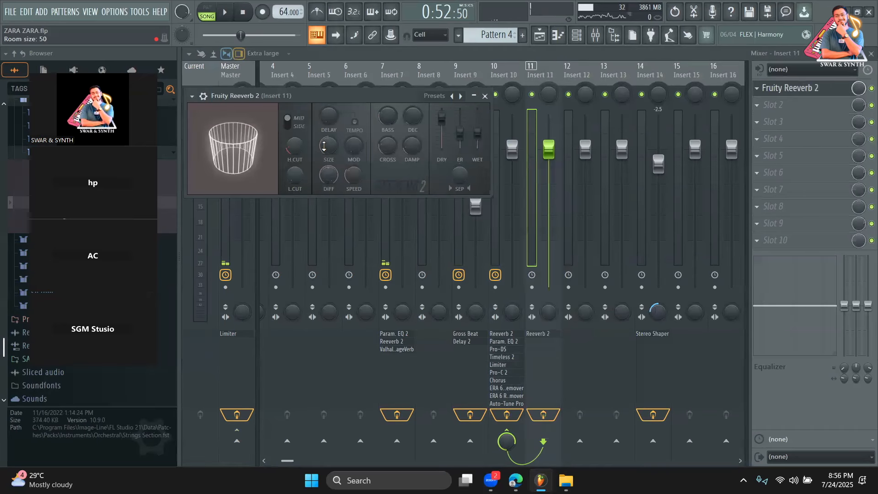
pyautogui.moveTo(477, 132); pyautogui.dragTo(477, 116)
pyautogui.moveTo(295, 147); pyautogui.dragTo(295, 137)
# Step: Try Fruity Love Philter in Insert 11's second effect slot, and remove it after checking its presets
pyautogui.click(773, 106)
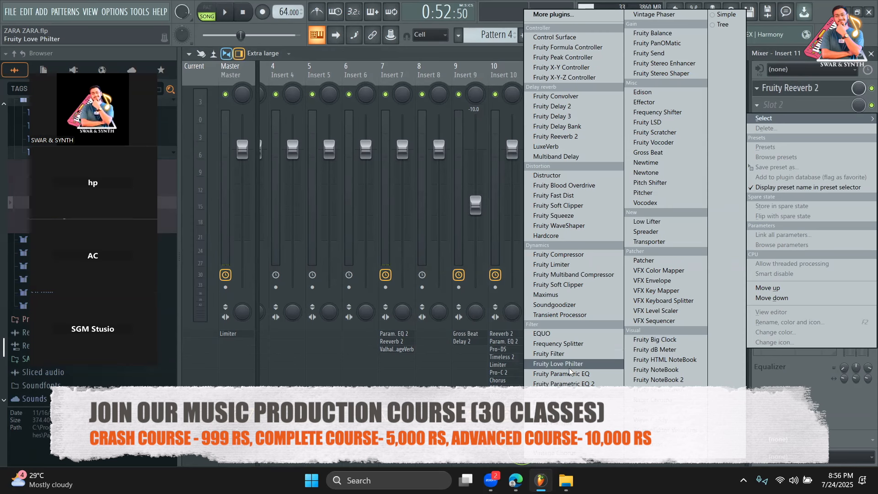
pyautogui.click(558, 363)
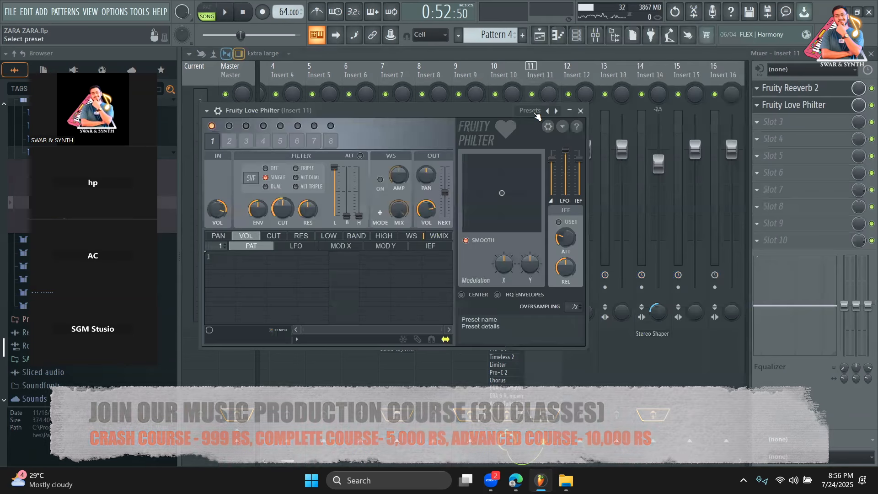
pyautogui.click(523, 111)
pyautogui.click(478, 109)
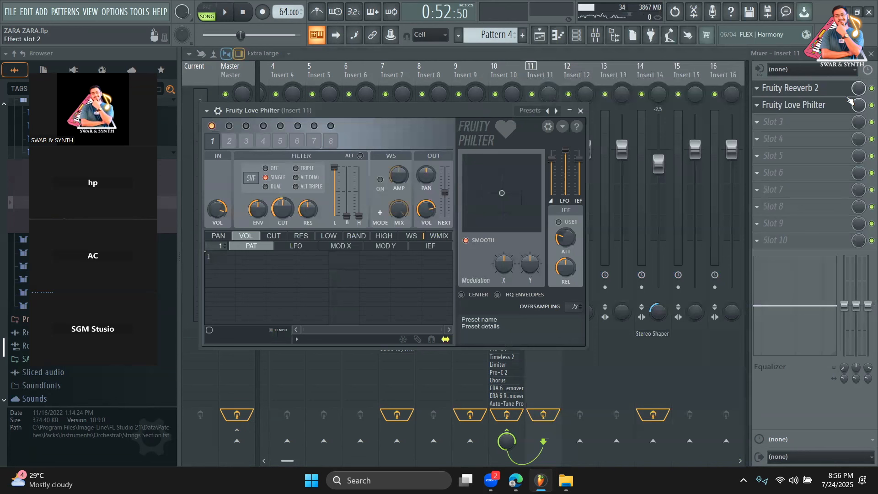
pyautogui.click(761, 109)
pyautogui.click(776, 124)
# Step: Load Fruity Filter in Insert 11's second effect slot
pyautogui.click(773, 111)
pyautogui.moveTo(773, 118)
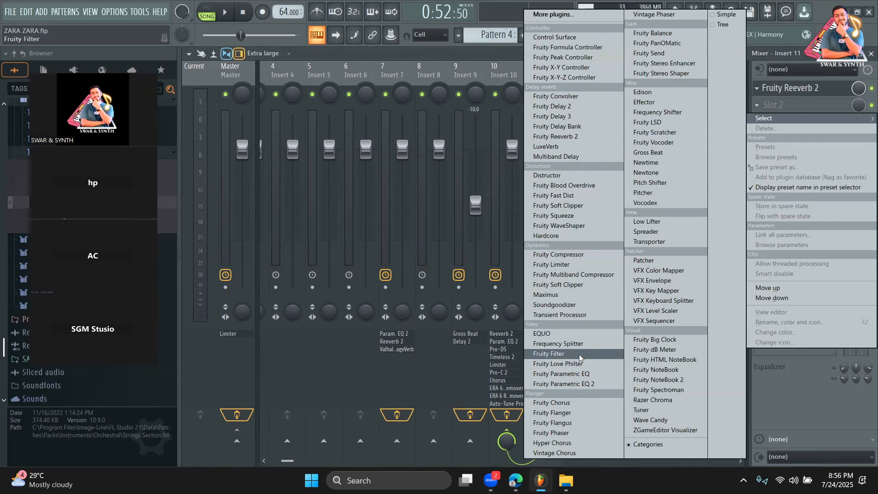
pyautogui.click(577, 353)
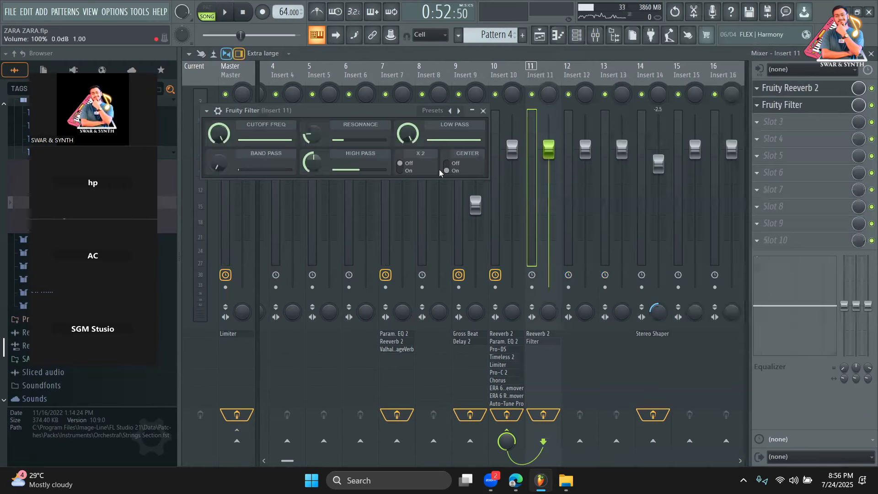
# Step: Play the song from just before bar 17 to hear the vocal copy through Insert 11's Fruity Filter
pyautogui.click(539, 41)
pyautogui.click(522, 79)
pyautogui.press('space')
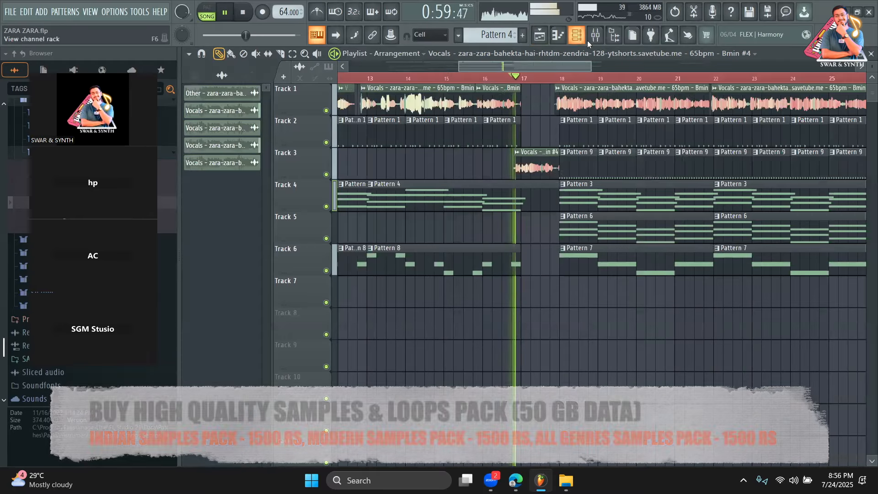
pyautogui.click(595, 36)
pyautogui.click(819, 108)
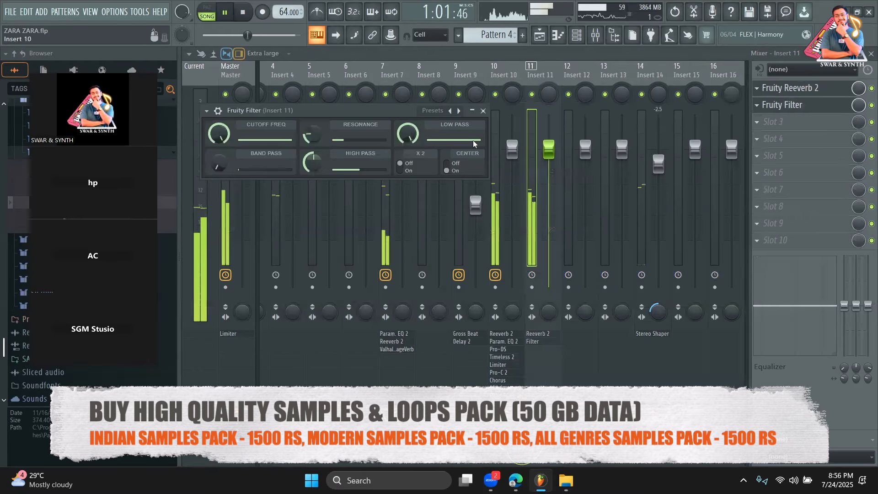
pyautogui.press('space')
# Step: Load the Party next door preset in Insert 11's Fruity Filter and stop playback
pyautogui.click(459, 110)
pyautogui.click(459, 110)
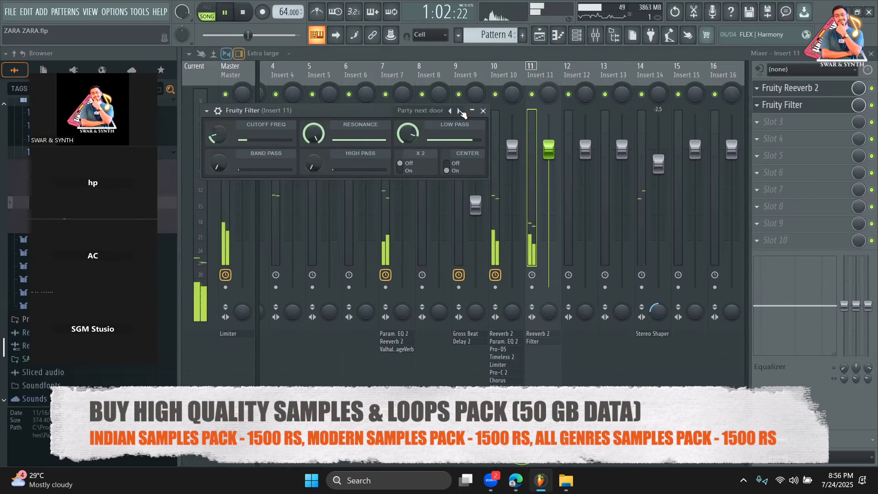
pyautogui.press('space')
# Step: Audition the Retro sound preset in Insert 11's Fruity Filter, and return to Party next door
pyautogui.click(460, 111)
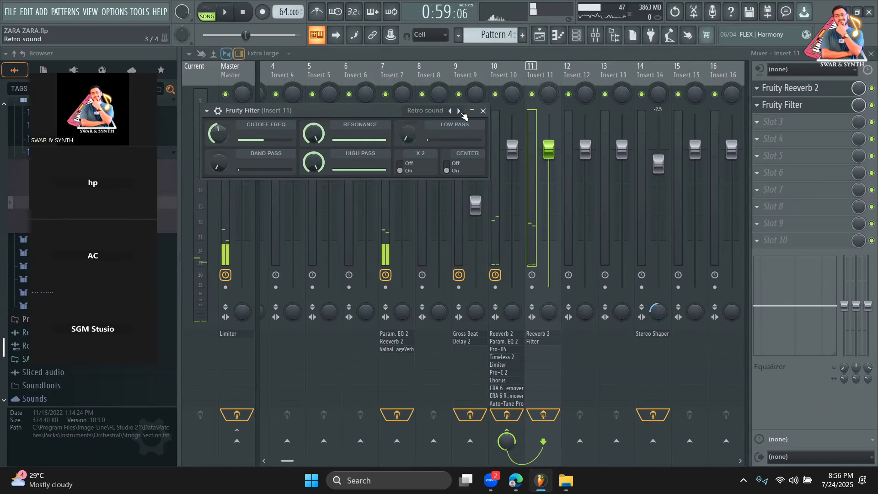
pyautogui.press('space')
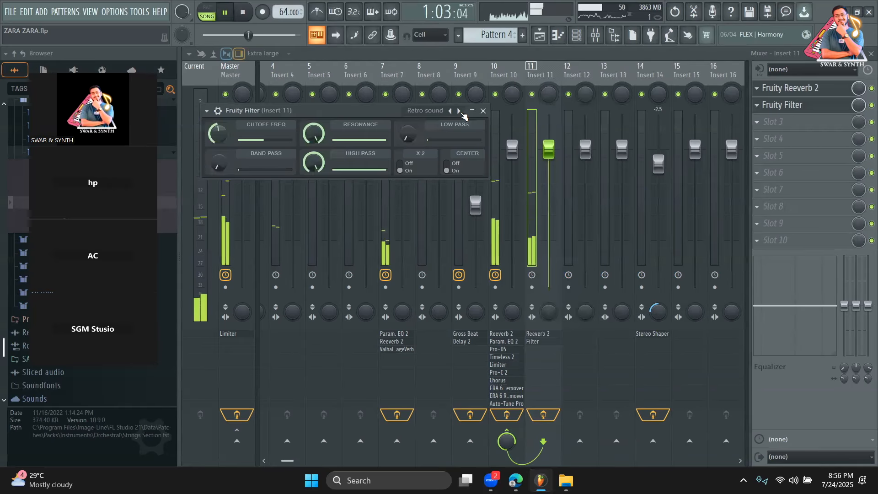
pyautogui.press('space')
pyautogui.click(450, 111)
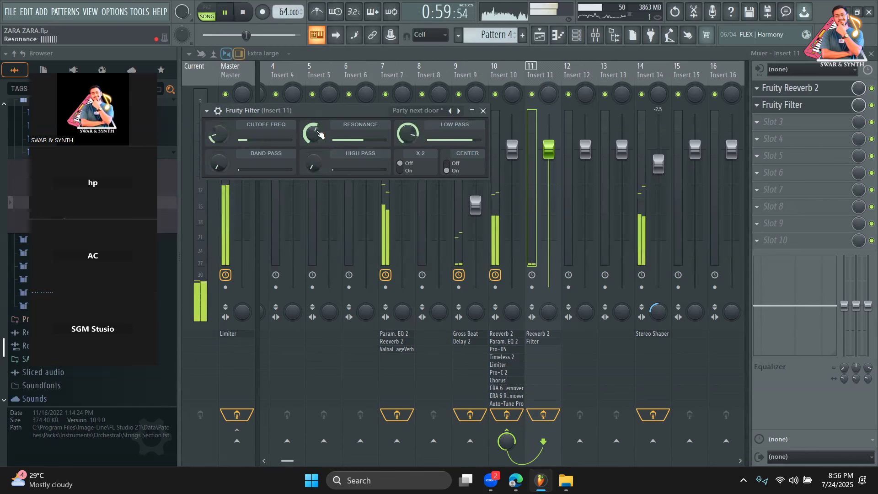
# Step: Adjust Insert 11's Fruity Filter during playback, raising resonance to maximum, raising high pass and band pass, and reducing low pass
pyautogui.press('space')
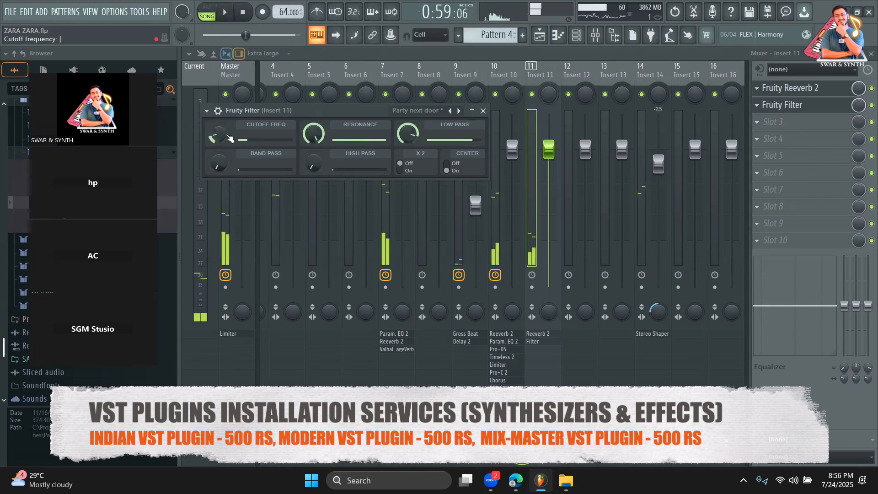
pyautogui.moveTo(312, 163); pyautogui.dragTo(312, 155)
pyautogui.press('space')
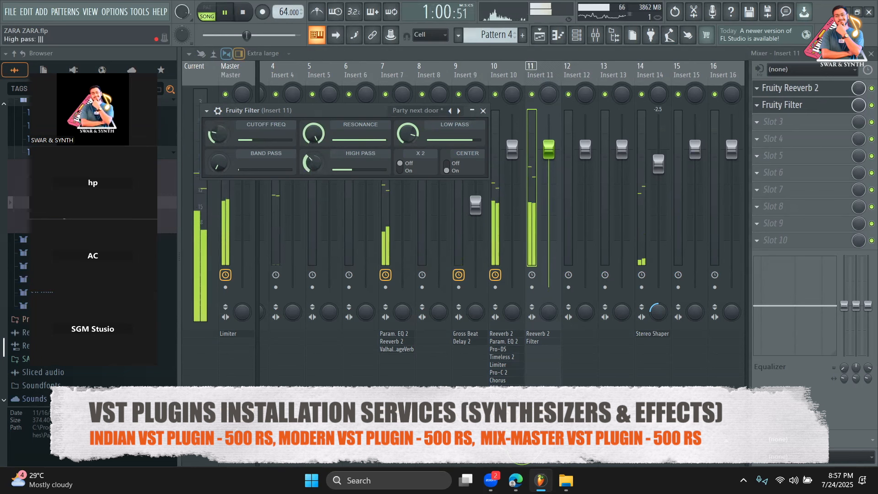
pyautogui.moveTo(218, 163); pyautogui.dragTo(214, 120)
pyautogui.press('space')
pyautogui.press('space')
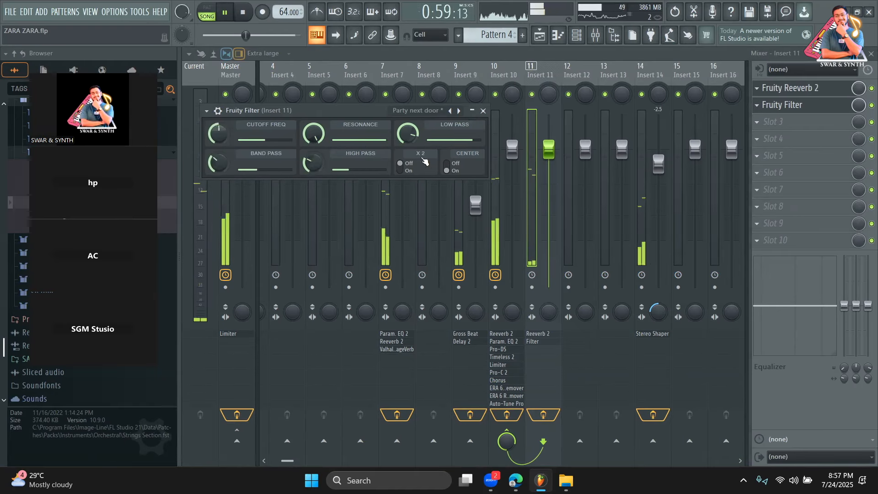
pyautogui.moveTo(407, 133); pyautogui.dragTo(407, 138)
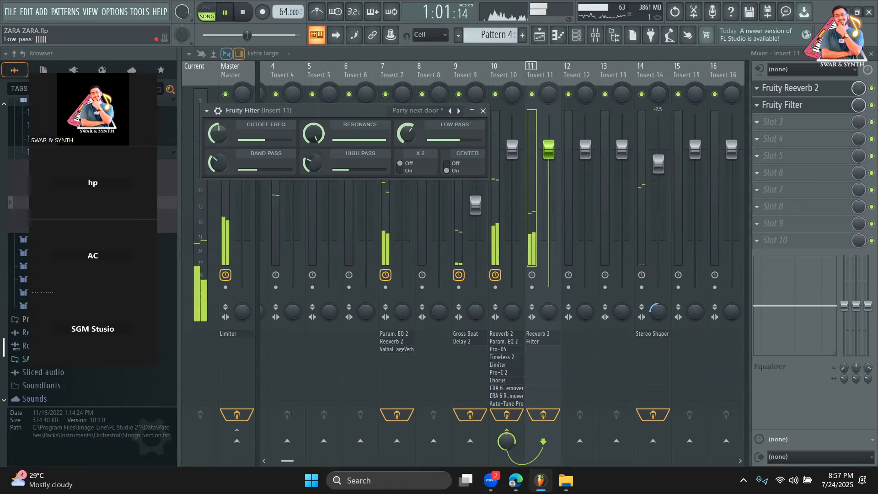
pyautogui.press('space')
# Step: Load Fruity Delay 2 in Insert 11's third effect slot and play the song from just before bar 17 past bar 18
pyautogui.click(809, 125)
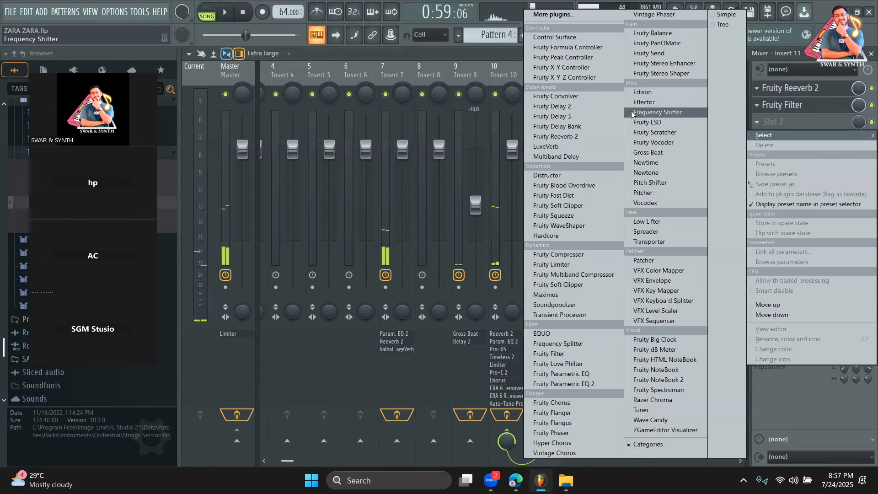
pyautogui.click(595, 109)
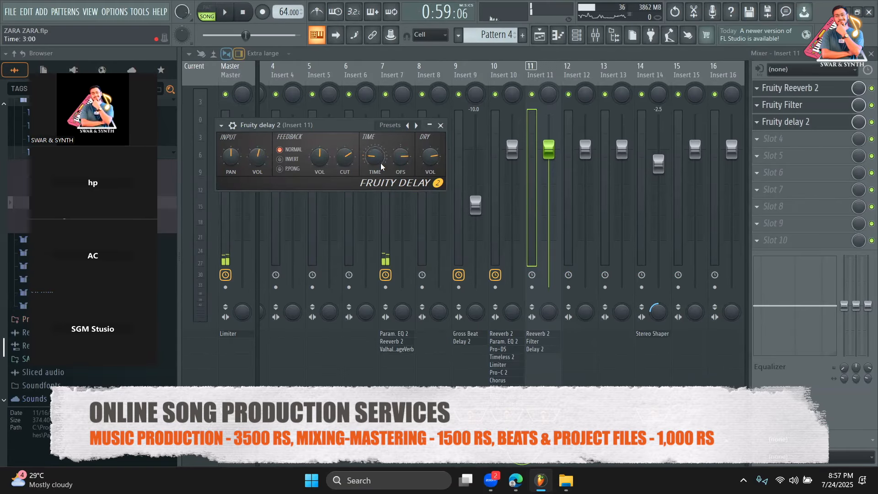
pyautogui.press('space')
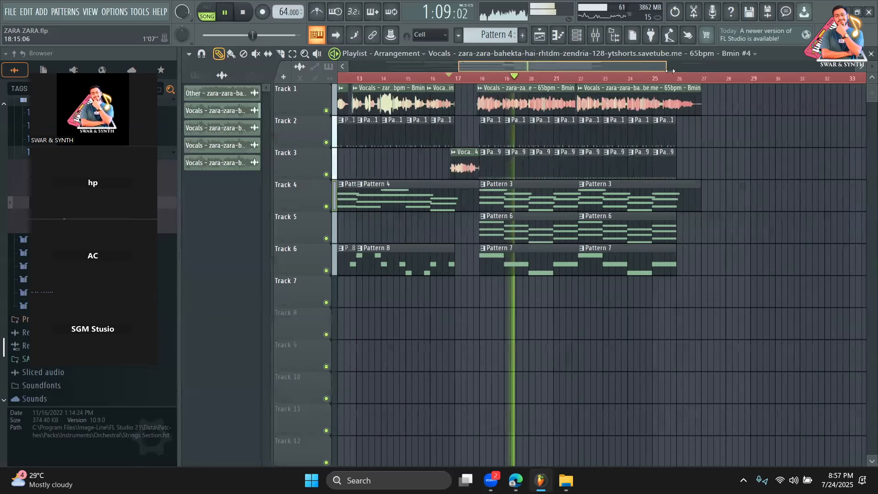
pyautogui.press('space')
# Step: Play the song from bar 5 and watch the levels in the mixer
pyautogui.click(438, 80)
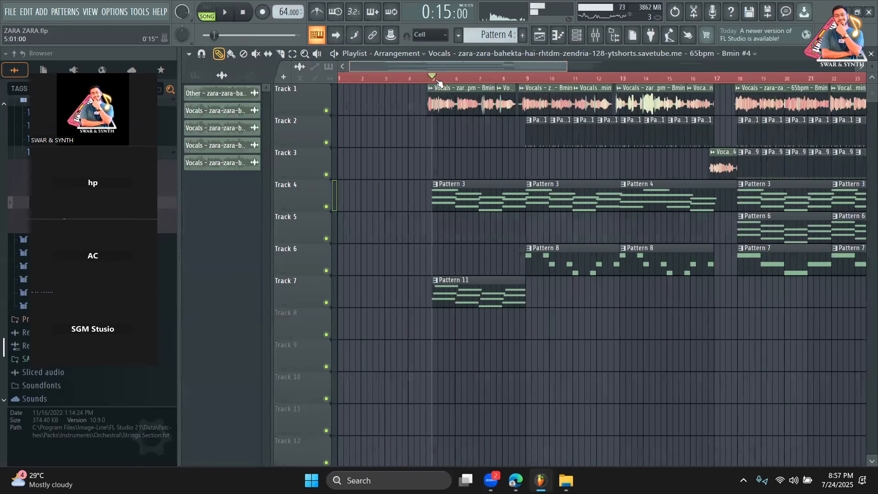
pyautogui.press('space')
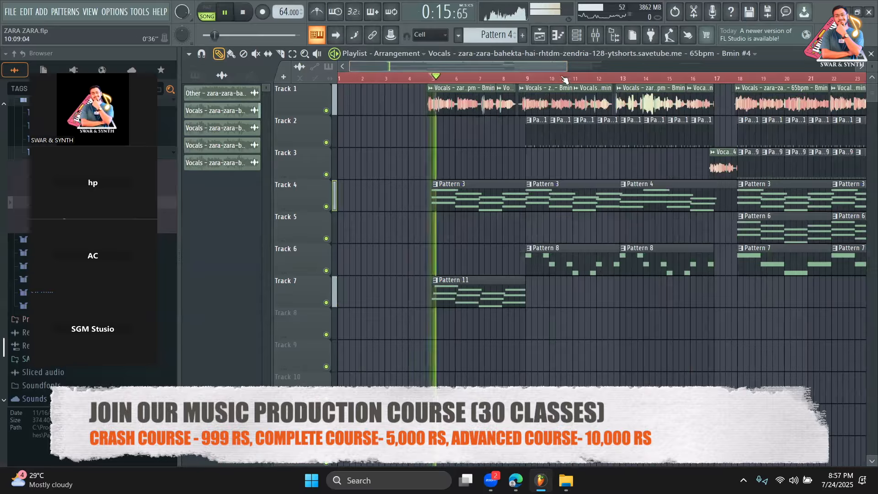
pyautogui.moveTo(567, 66); pyautogui.dragTo(666, 69)
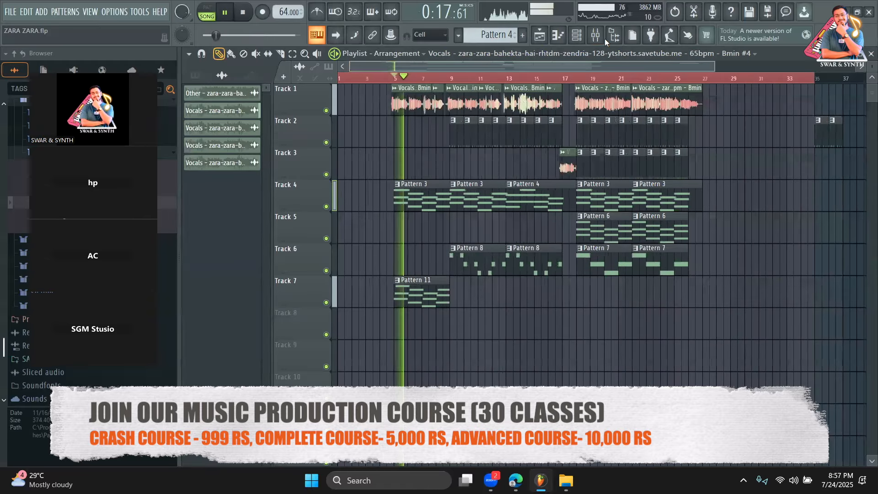
pyautogui.click(603, 37)
# Step: Minimise the browser and Downloads windows, free up memory with the desktop booster, and return to FL Studio
pyautogui.hotkey('alt', 'Tab')
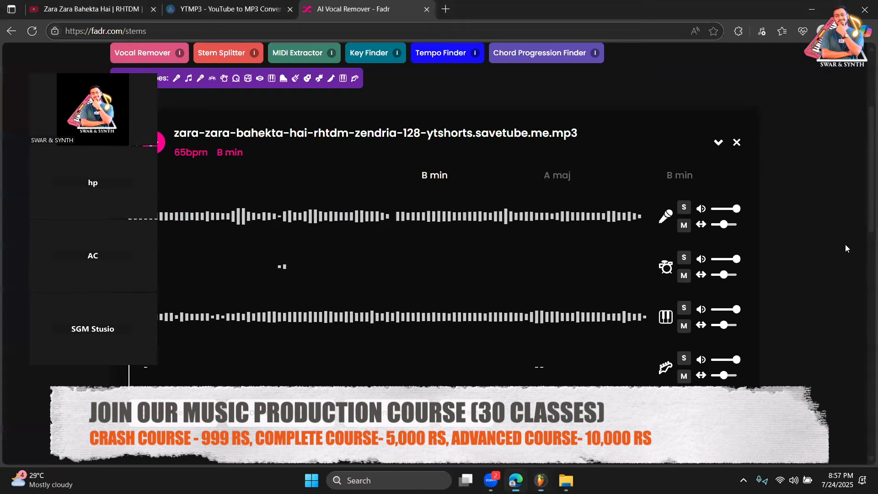
pyautogui.click(809, 12)
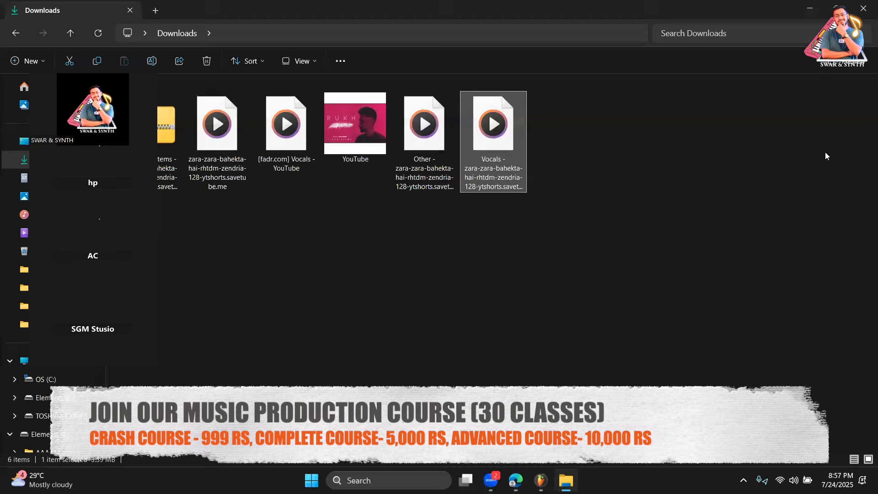
pyautogui.click(807, 13)
pyautogui.click(829, 446)
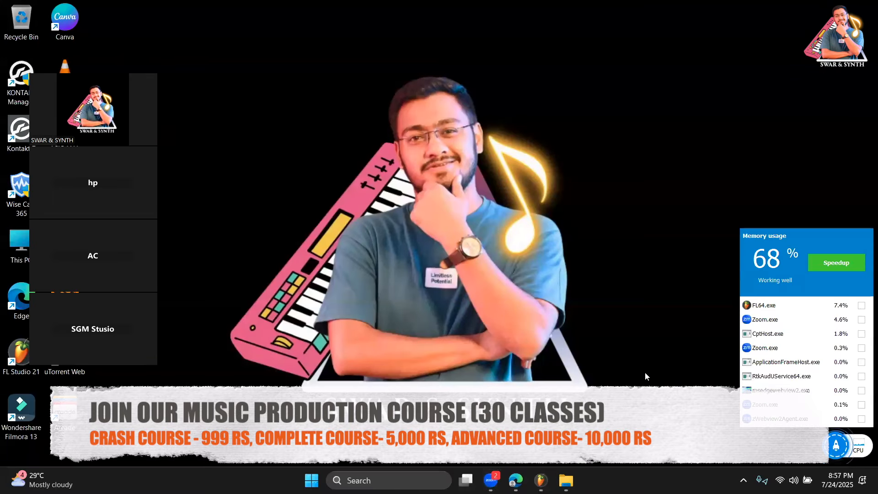
pyautogui.moveTo(541, 480)
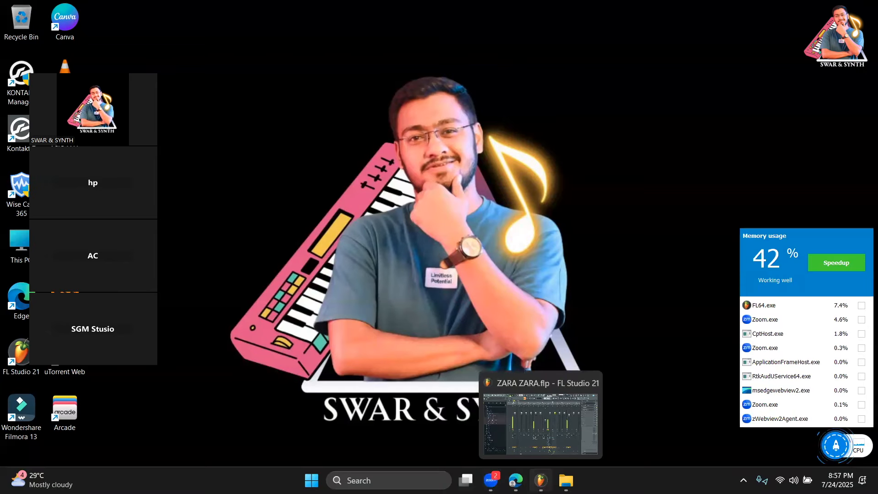
pyautogui.click(541, 480)
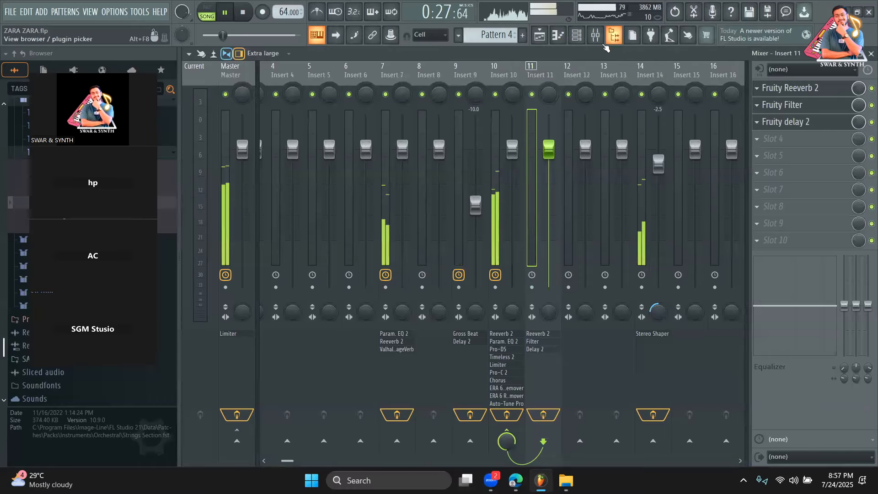
# Step: Listen to the arrangement in the playlist through to its last vocal clip, and stop playback
pyautogui.click(540, 35)
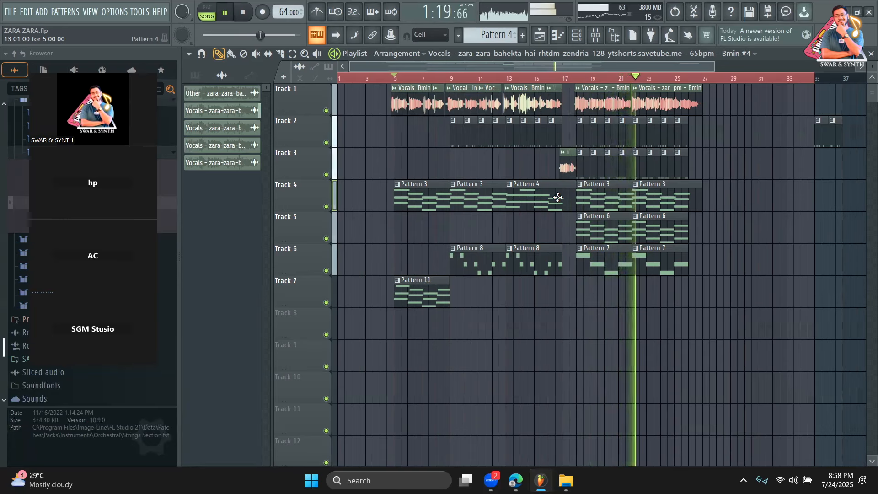
pyautogui.moveTo(714, 66); pyautogui.dragTo(559, 65)
pyautogui.moveTo(544, 65); pyautogui.dragTo(680, 63)
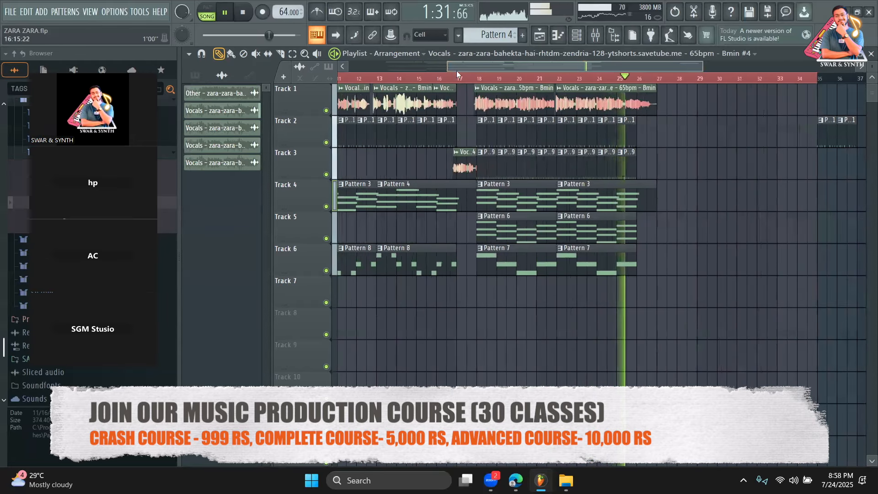
pyautogui.moveTo(447, 65); pyautogui.dragTo(292, 86)
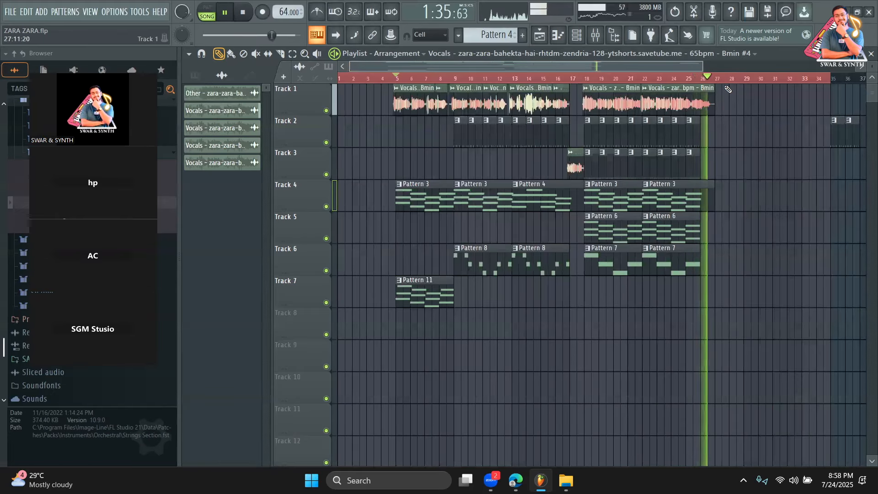
pyautogui.press('space')
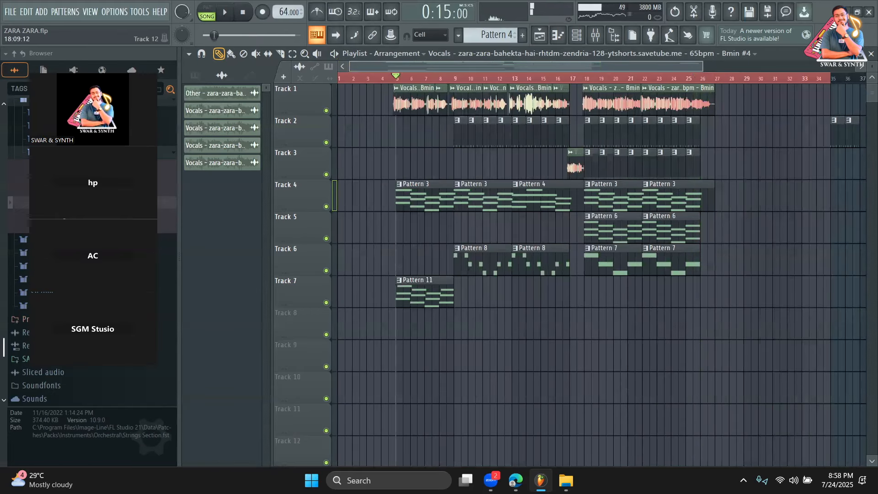
# Step: Play the original zara-zara-bahekta-hai song from Downloads in Media Player as a reference, and switch back to FL Studio
pyautogui.click(565, 480)
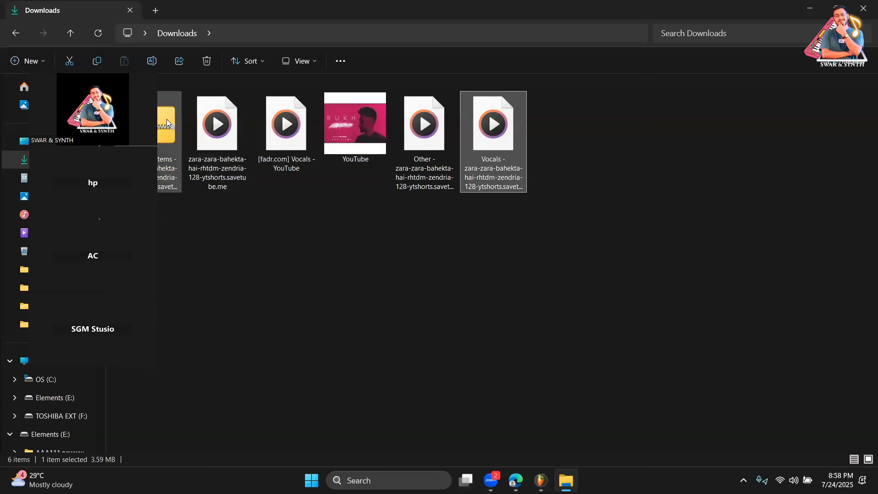
pyautogui.doubleClick(216, 160)
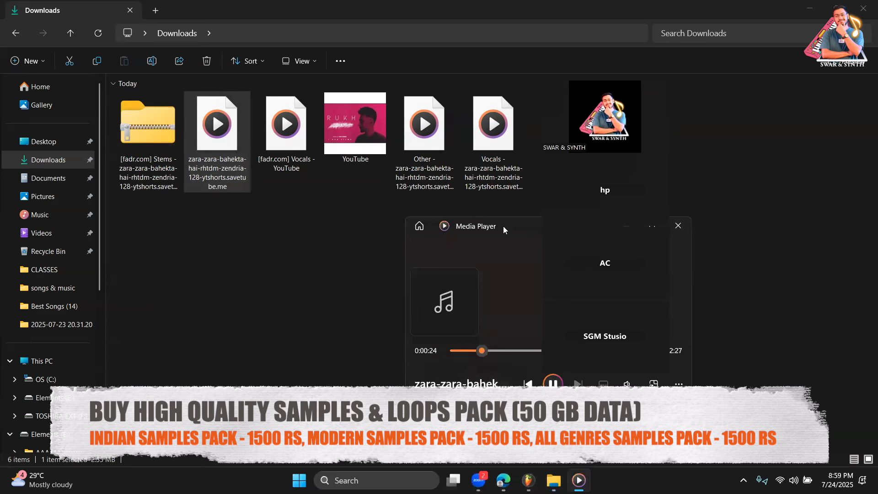
pyautogui.moveTo(497, 224); pyautogui.dragTo(326, 205)
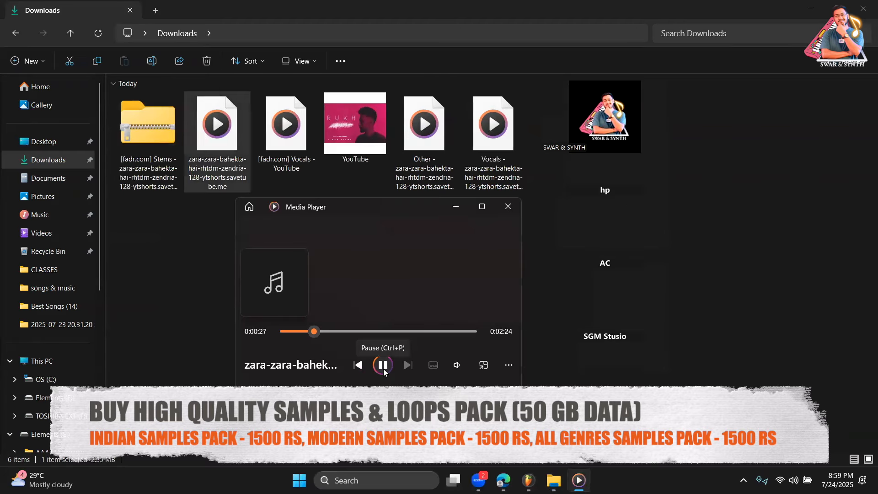
pyautogui.click(528, 480)
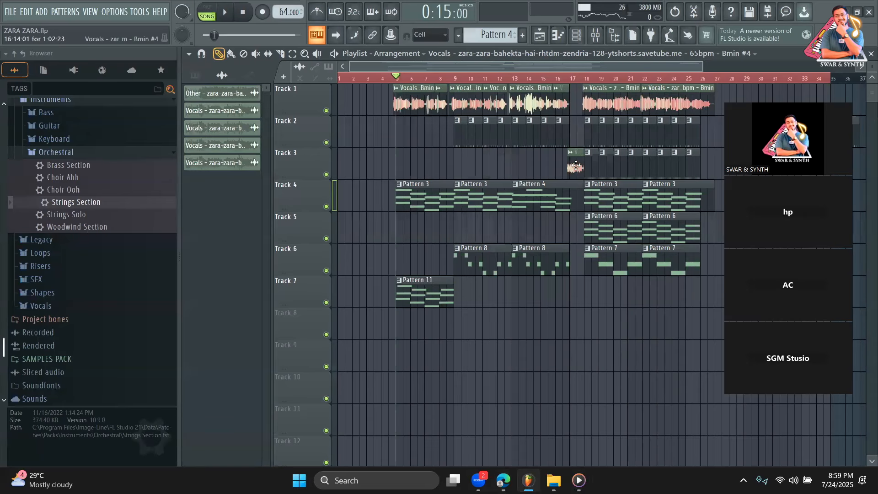
# Step: Play the song from bar 16 through bar 18 to hear how the vocal echo on Track 3 leads into the next section
pyautogui.click(571, 78)
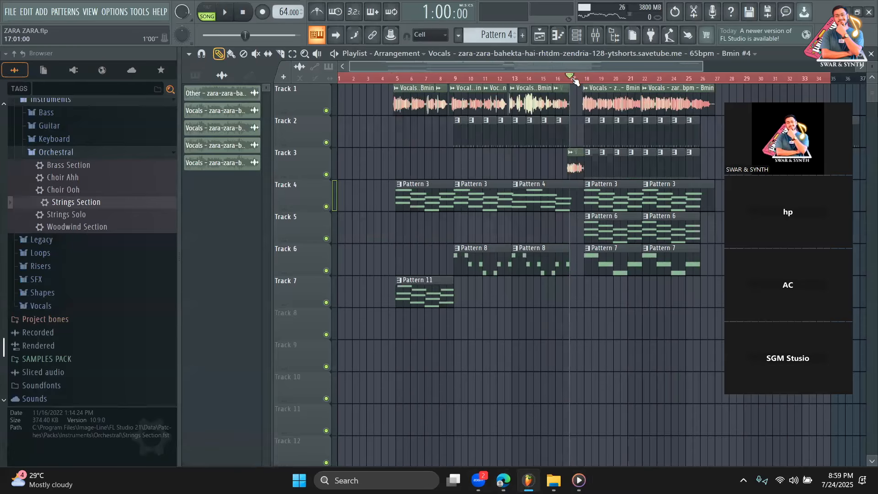
pyautogui.moveTo(348, 68); pyautogui.dragTo(425, 67)
pyautogui.moveTo(703, 69); pyautogui.dragTo(691, 68)
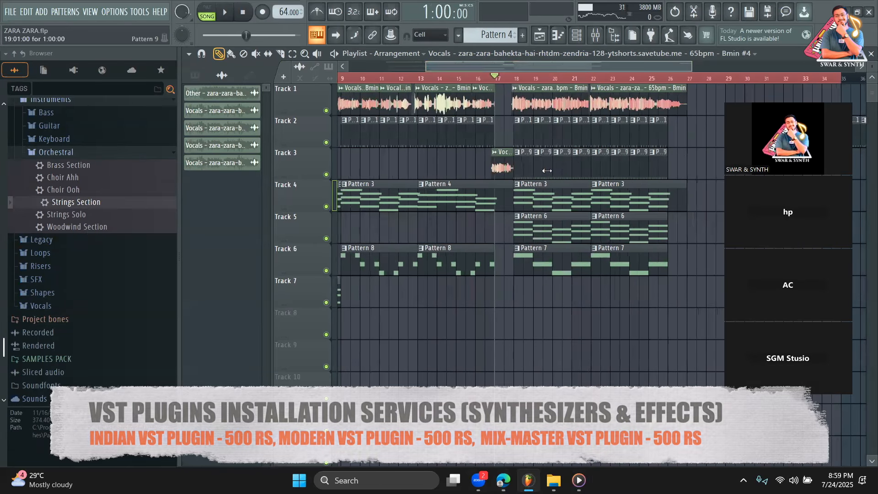
pyautogui.click(661, 79)
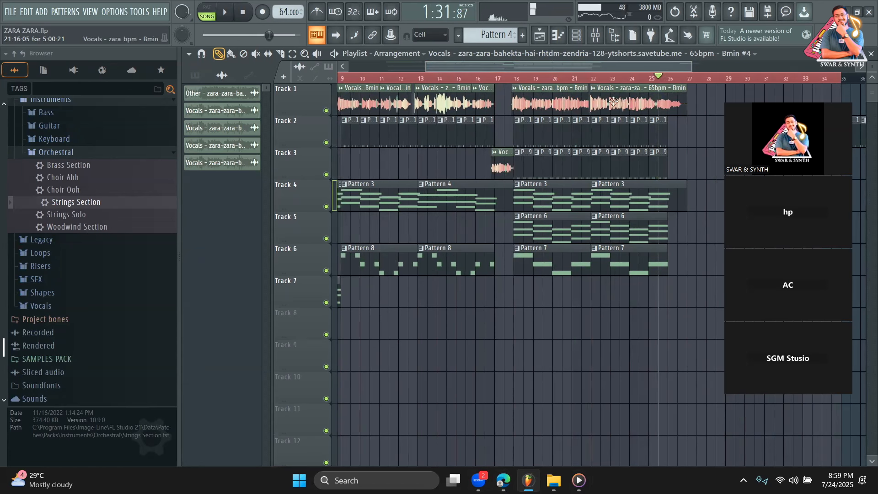
pyautogui.click(595, 91)
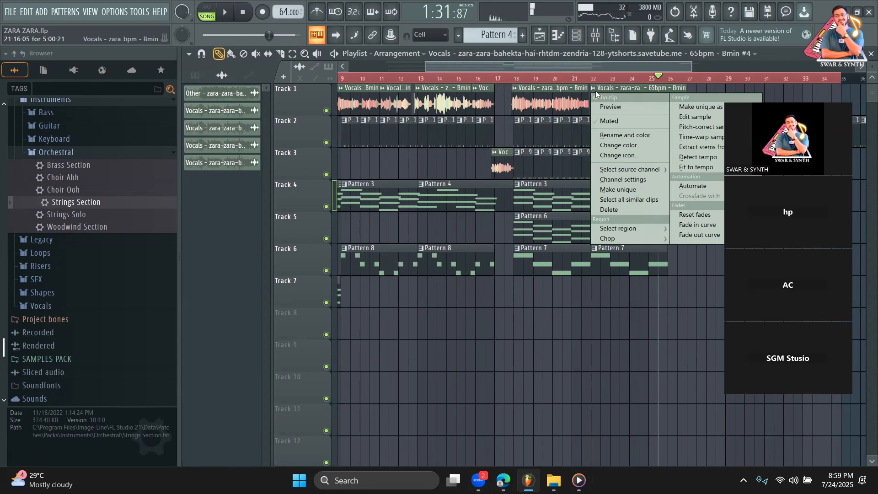
pyautogui.click(665, 343)
pyautogui.click(479, 78)
pyautogui.press('space')
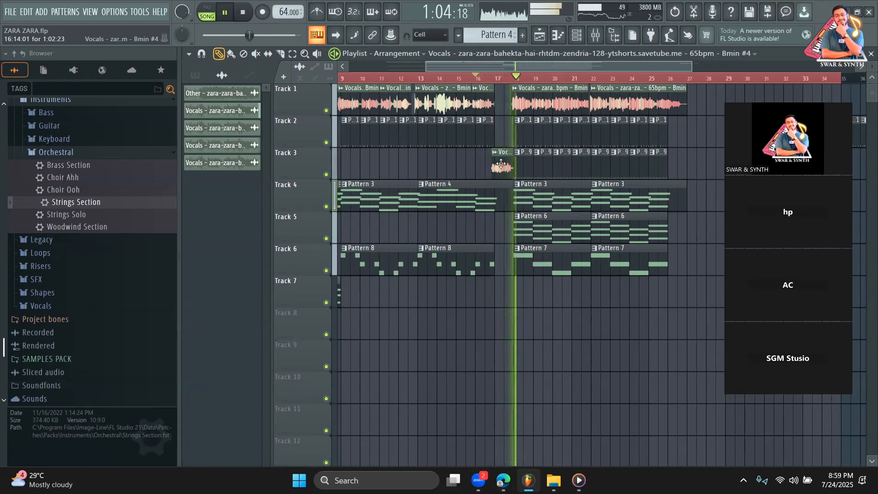
pyautogui.press('space')
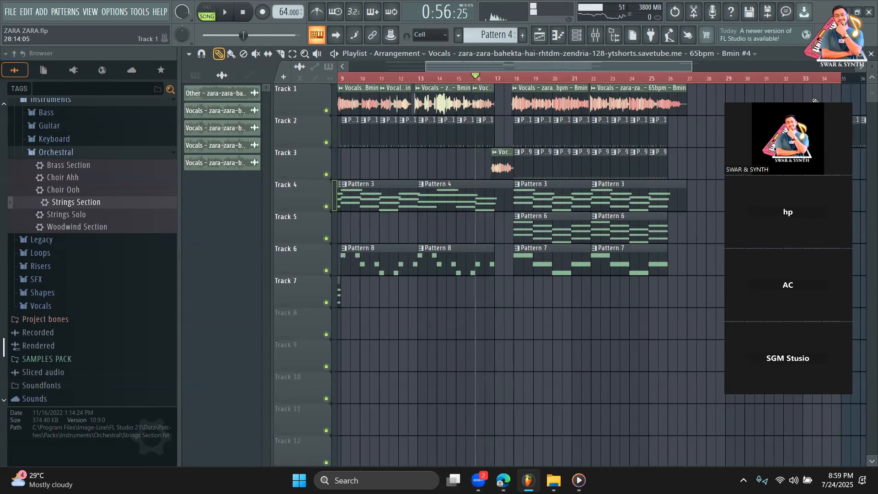
# Step: Replay the transition from just before bar 17 with the playlist zoomed in on the Track 3 vocal echo
pyautogui.moveTo(691, 66); pyautogui.dragTo(574, 71)
pyautogui.press('space')
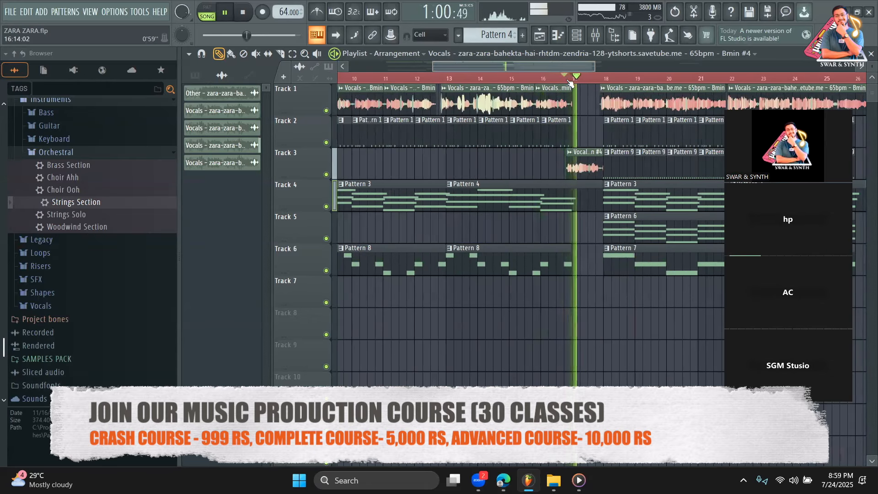
pyautogui.moveTo(592, 65); pyautogui.dragTo(530, 65)
pyautogui.moveTo(512, 65); pyautogui.dragTo(577, 65)
pyautogui.press('space')
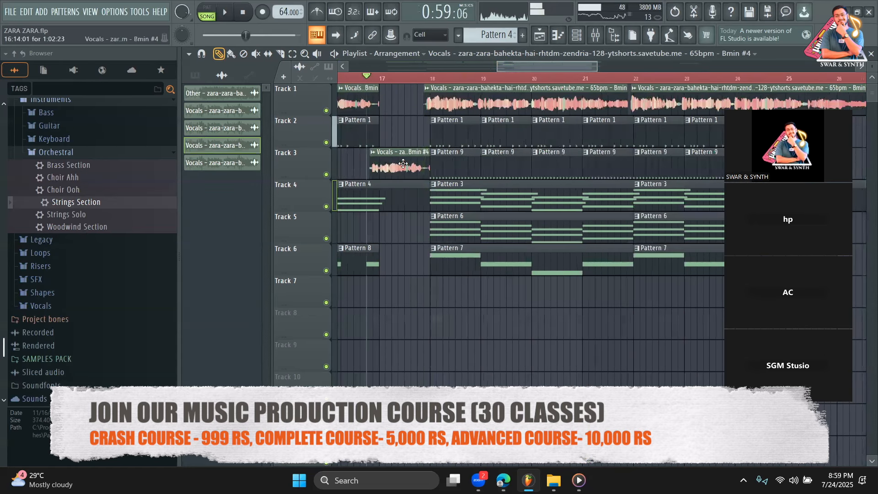
# Step: Load Gross Beat on Insert 11 for the Track 3 vocal echo, and select its Basic 10 time slot
pyautogui.doubleClick(403, 164)
pyautogui.press('F9')
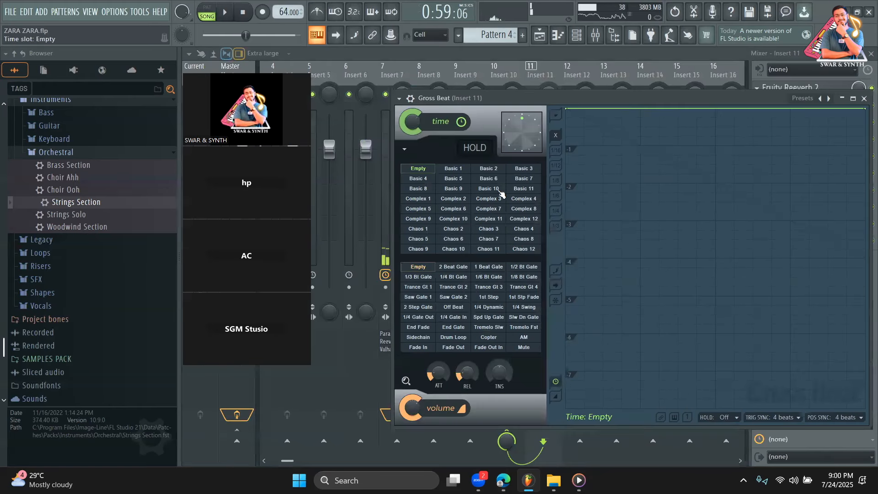
pyautogui.click(488, 188)
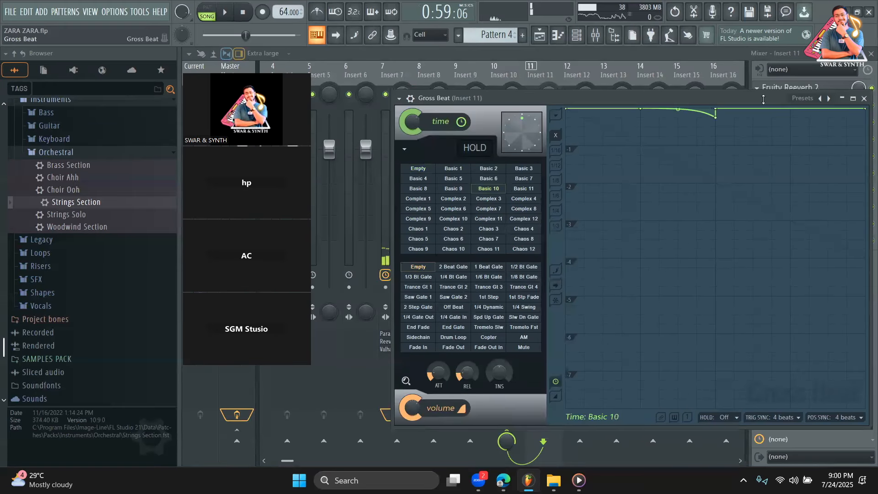
# Step: Stretch Basic 10's time curve so its shallow dip falls at the end of the envelope, auditioning the transition and fine-tuning the depth
pyautogui.moveTo(715, 118); pyautogui.dragTo(866, 108)
pyautogui.moveTo(715, 122); pyautogui.dragTo(866, 136)
pyautogui.press('space')
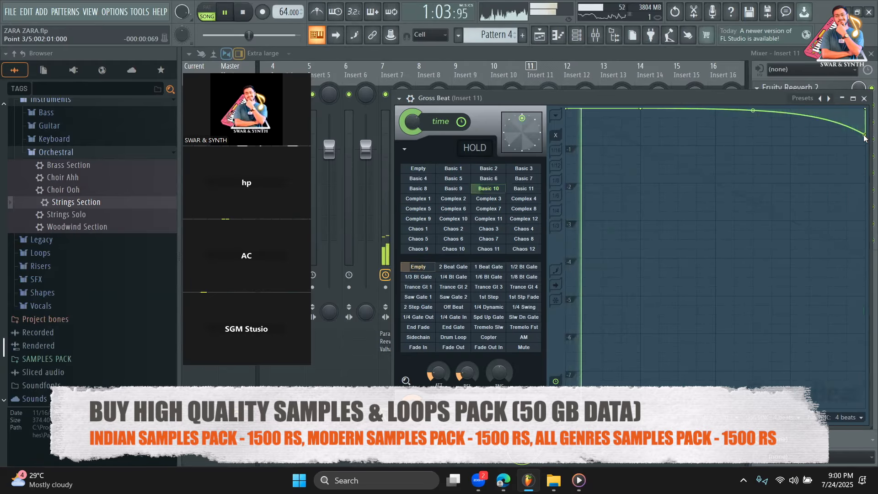
pyautogui.press('space')
pyautogui.moveTo(864, 136); pyautogui.dragTo(866, 130)
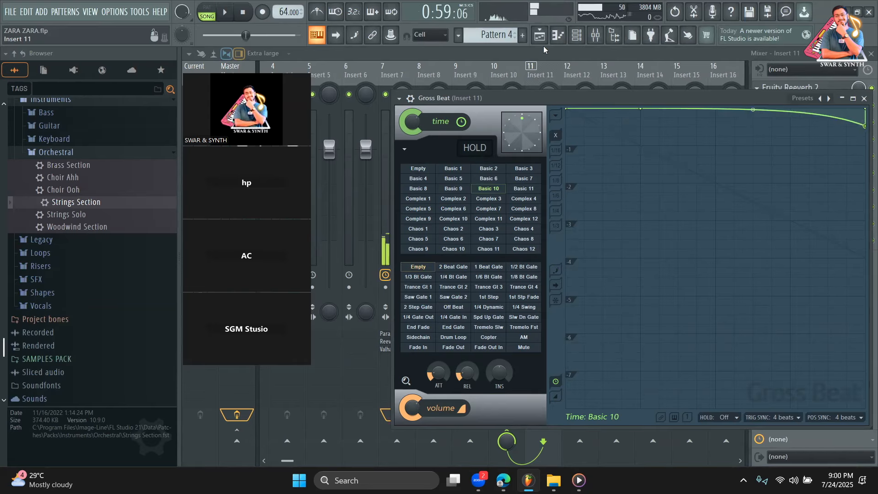
# Step: Return to the playlist and play the arrangement from bar 16 into the bar 18 section to check the slowed vocal echo
pyautogui.click(539, 35)
pyautogui.moveTo(530, 65); pyautogui.dragTo(467, 67)
pyautogui.click(641, 80)
pyautogui.moveTo(535, 66); pyautogui.dragTo(560, 67)
pyautogui.press('space')
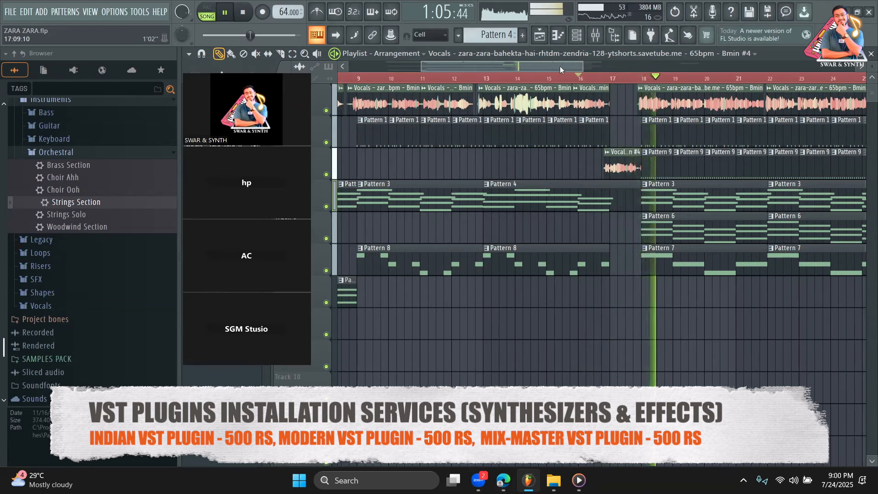
pyautogui.moveTo(580, 71)
pyautogui.mouseDown()
pyautogui.moveTo(672, 66)
pyautogui.moveTo(571, 68)
pyautogui.mouseUp()
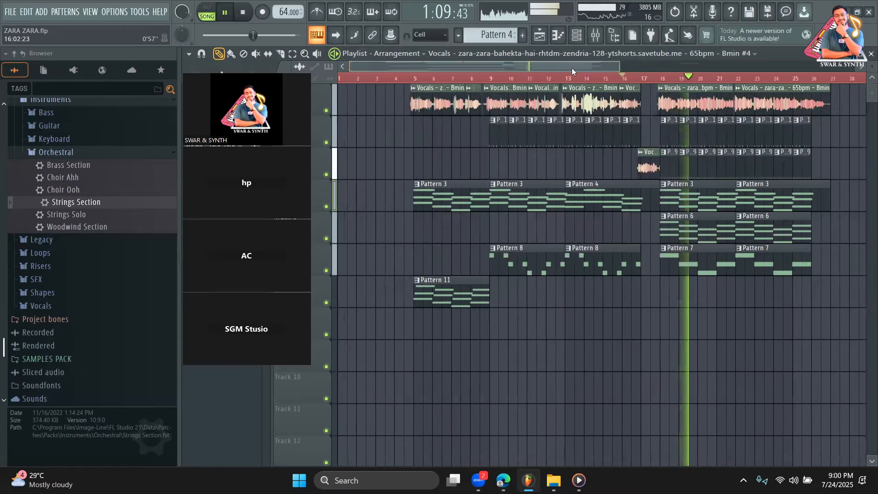
pyautogui.press('space')
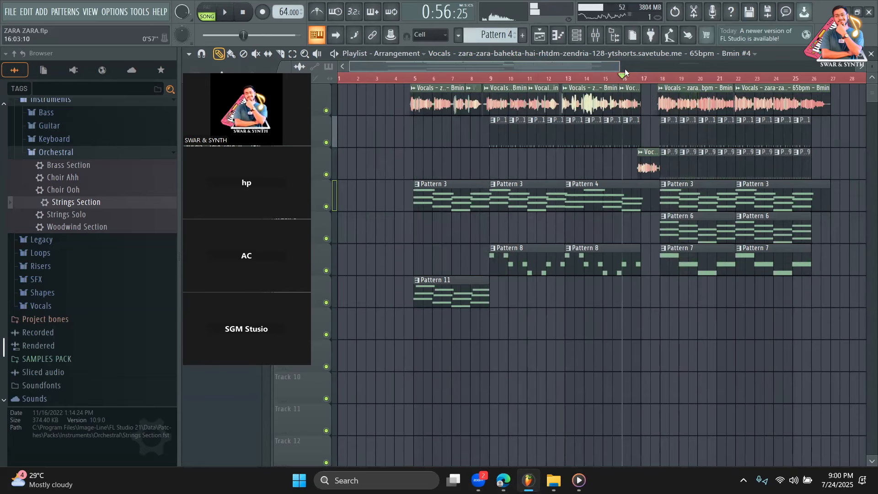
# Step: Set the playhead just before bar 5, and switch to Media Player to play the original zara-zara track for comparison
pyautogui.moveTo(621, 68); pyautogui.dragTo(667, 68)
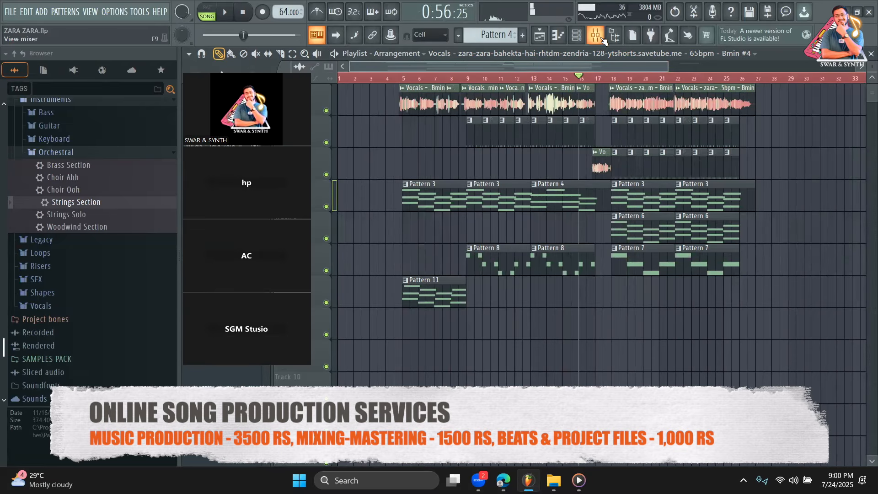
pyautogui.moveTo(405, 79); pyautogui.dragTo(395, 78)
pyautogui.click(578, 480)
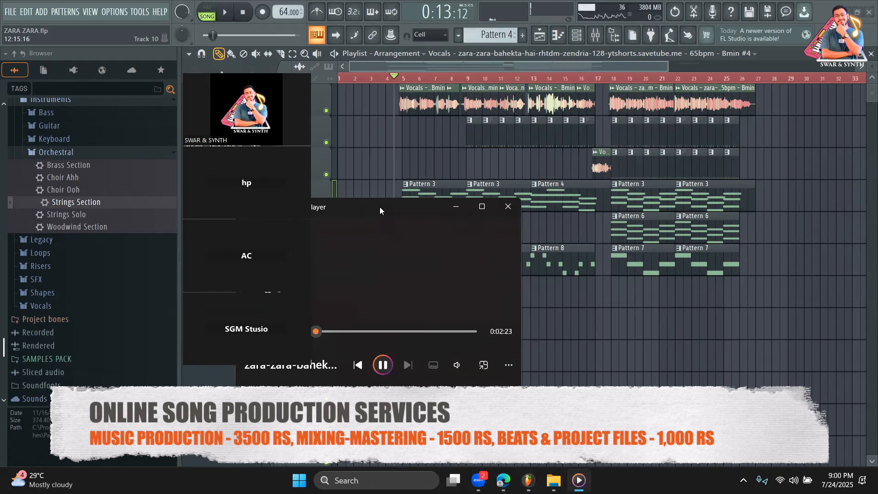
pyautogui.moveTo(387, 207); pyautogui.dragTo(551, 208)
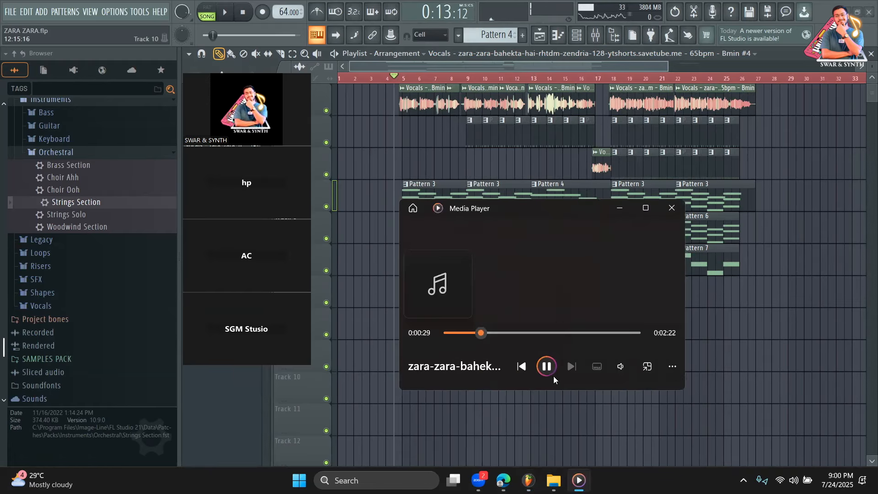
# Step: Return to the FL Studio playlist, play the second section from bar 18, and save the project
pyautogui.click(618, 80)
pyautogui.press('space')
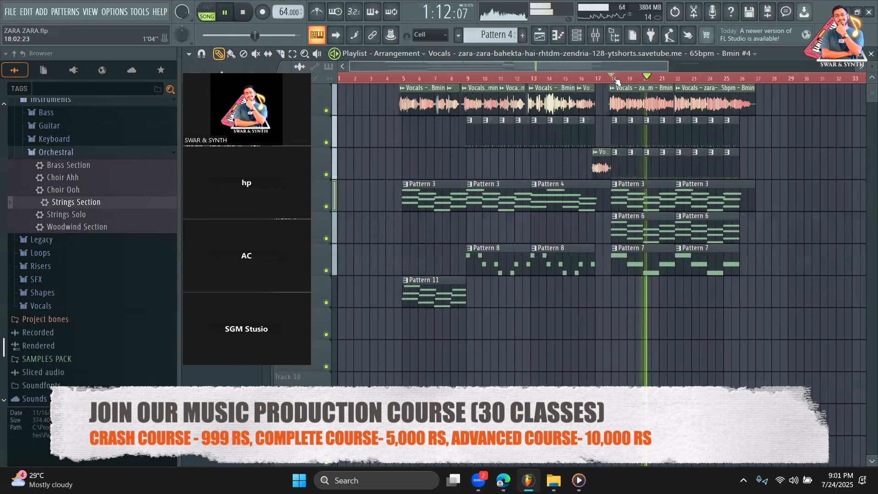
pyautogui.press('space')
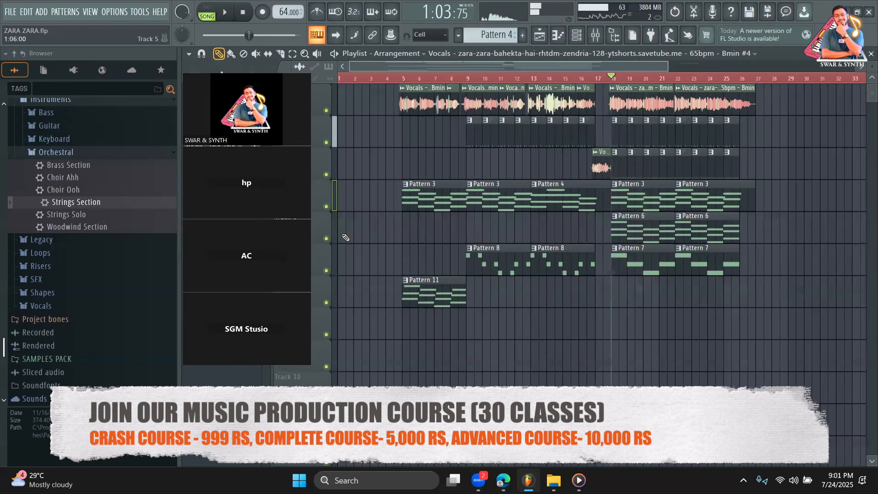
pyautogui.hotkey('ctrl', 's')
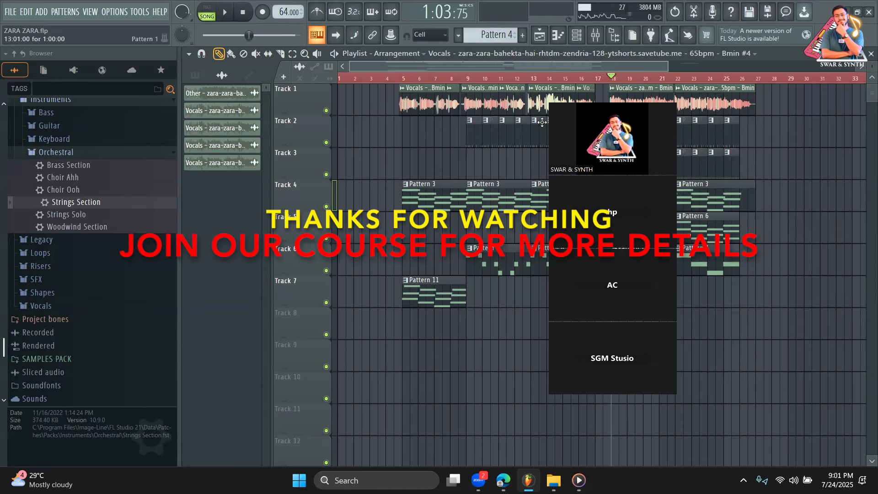
pyautogui.moveTo(557, 120); pyautogui.dragTo(637, 142)
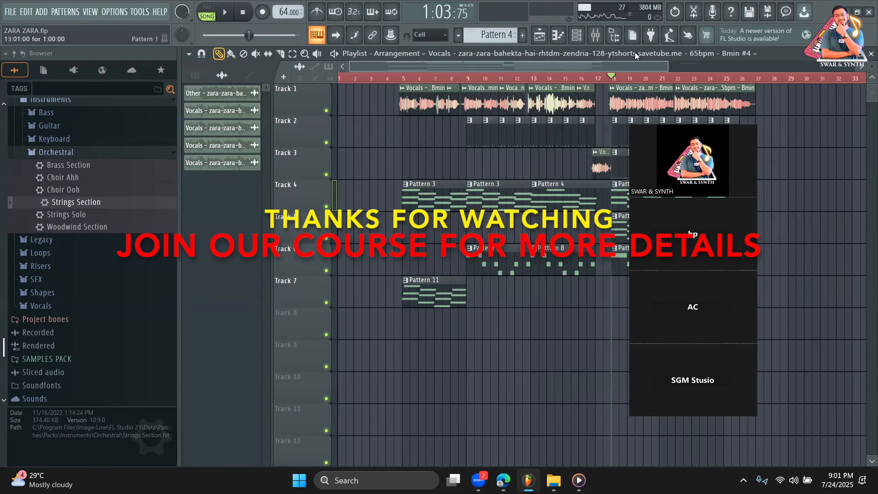
pyautogui.moveTo(717, 123); pyautogui.dragTo(740, 145)
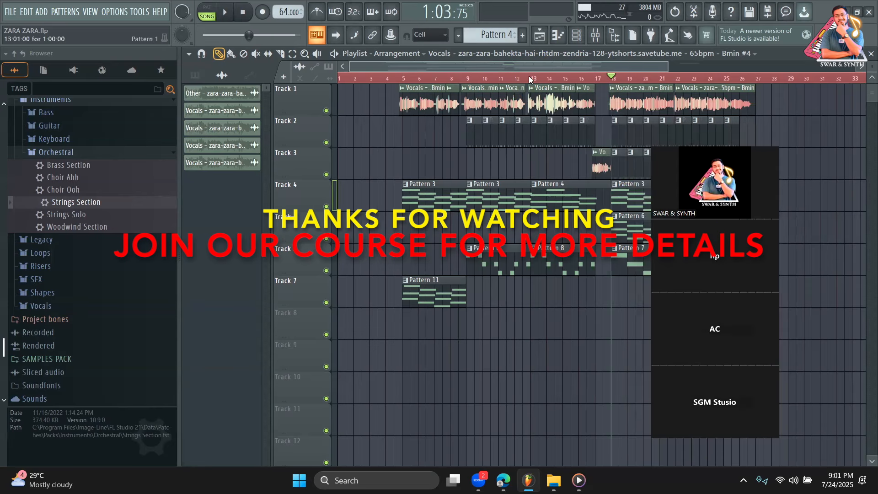